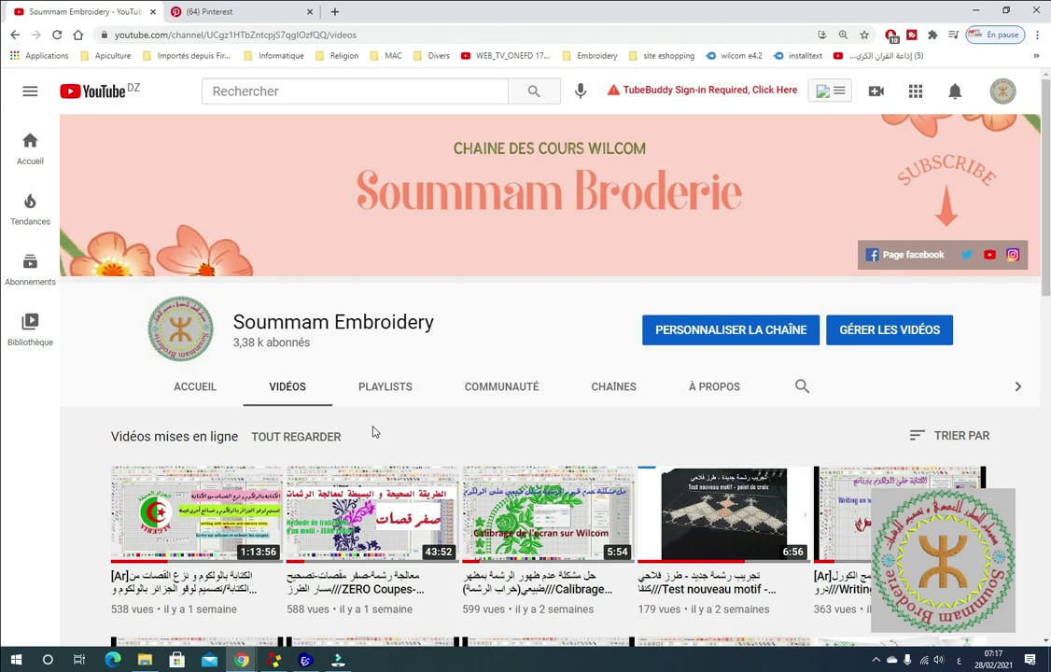
scroll(371, 431, down, 3)
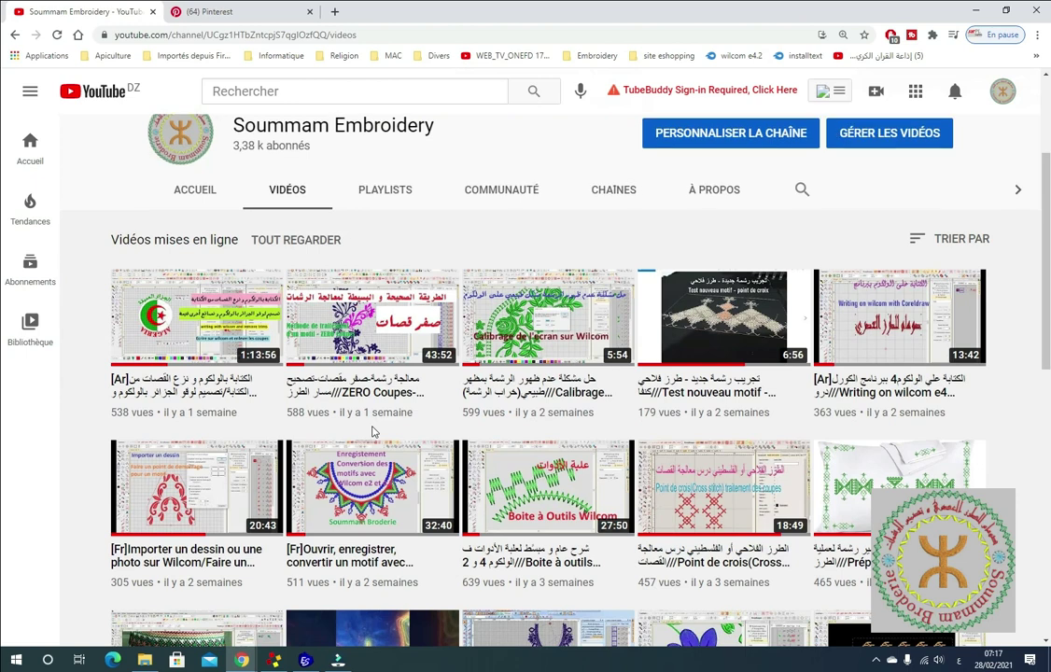
scroll(372, 432, up, 3)
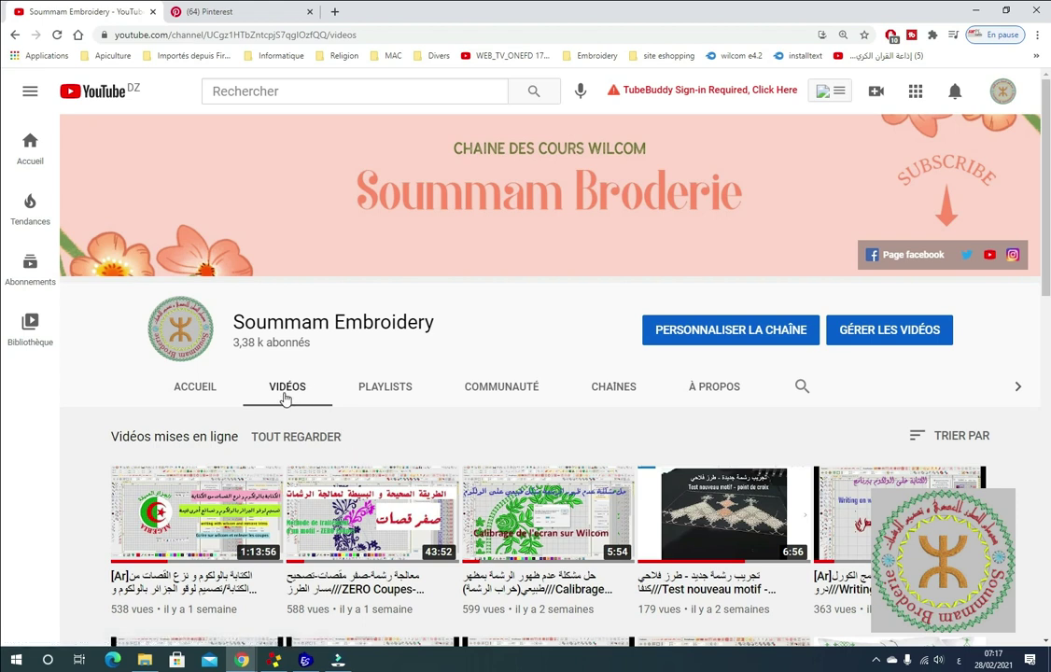
key(alt+Tab)
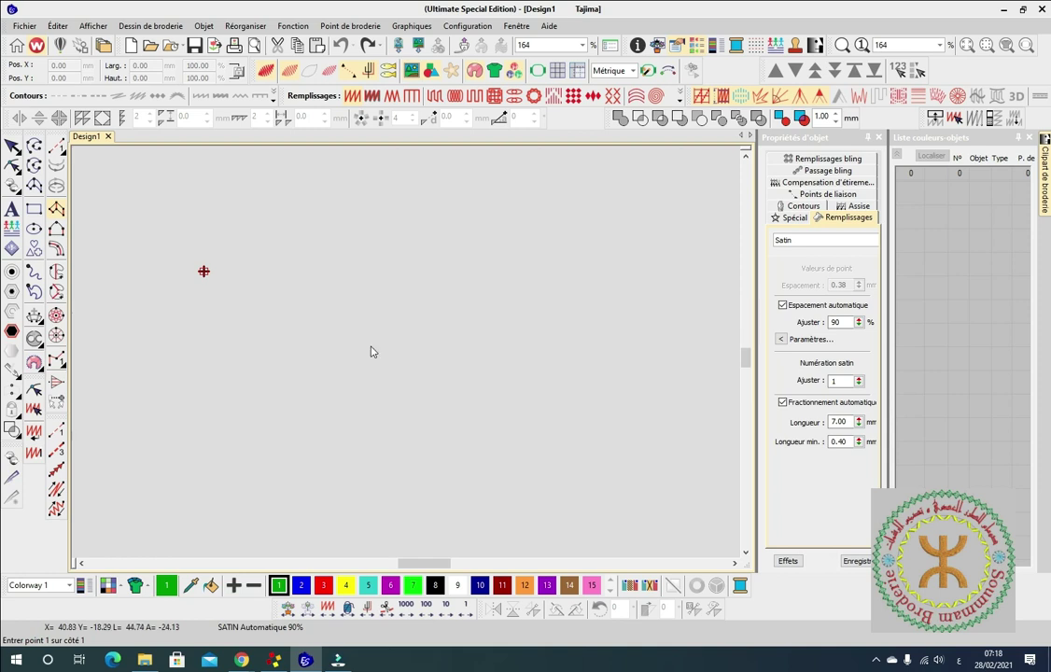
Switch to the Pinterest tab in Chrome and open the "إنك سميع الدعاء" calligraphy pin from the similar content.
mouse_move(238, 663)
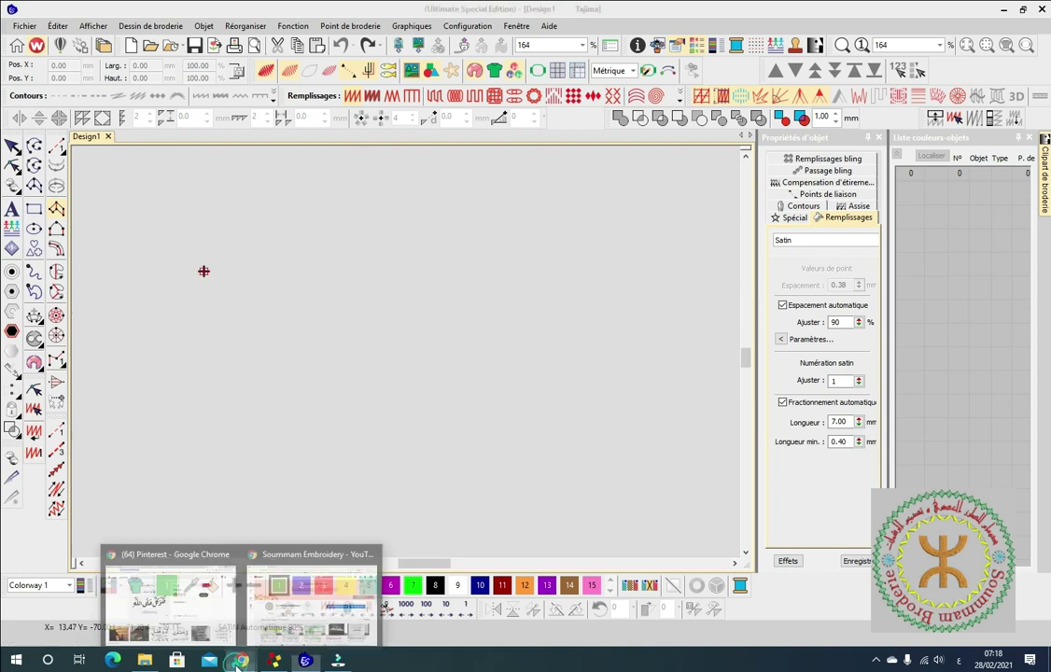
click(271, 523)
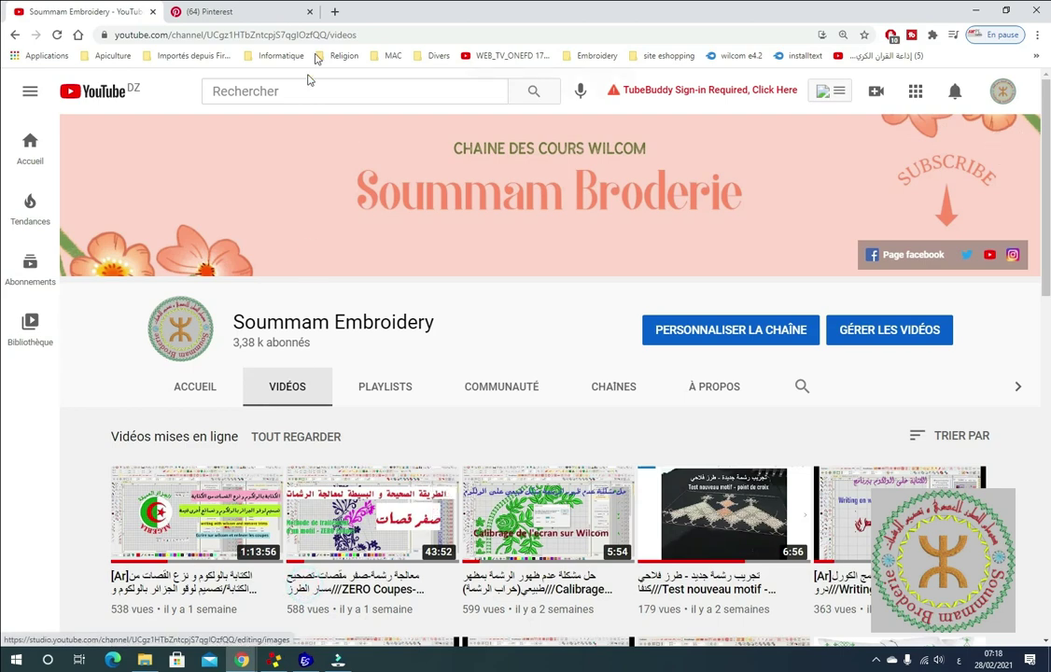
click(250, 14)
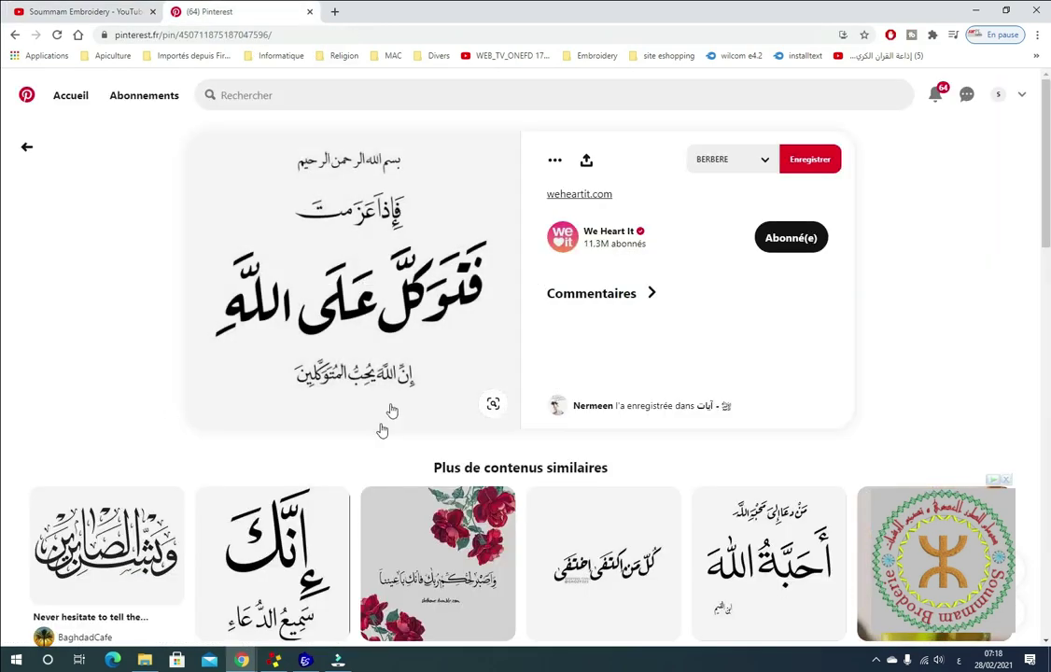
scroll(281, 467, down, 1)
scroll(304, 459, down, 3)
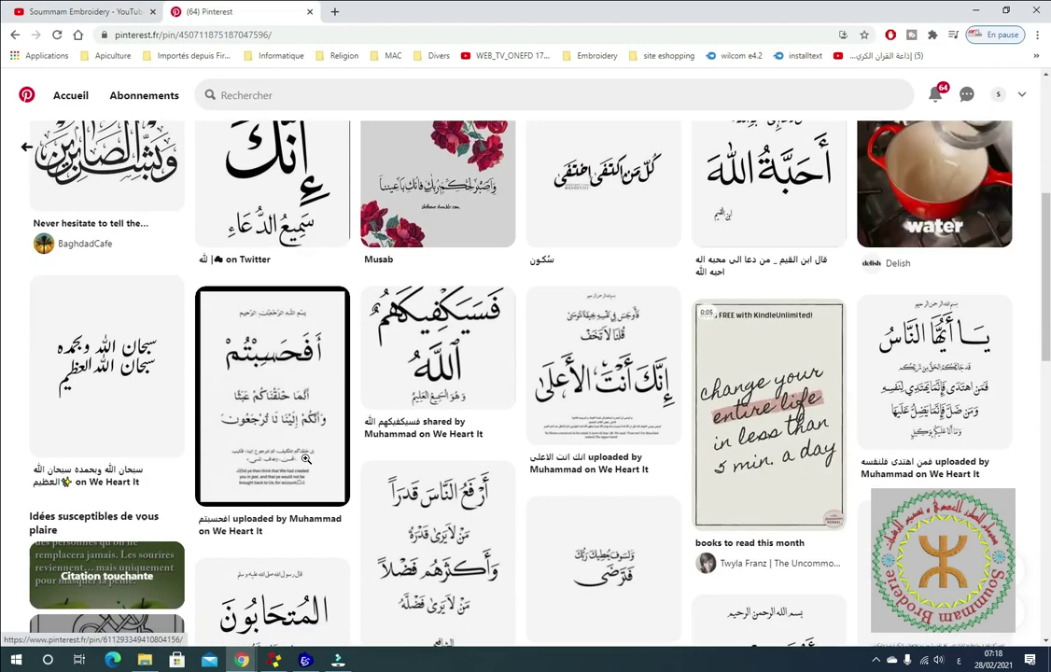
scroll(305, 460, down, 1)
scroll(305, 459, up, 2)
scroll(306, 458, up, 1)
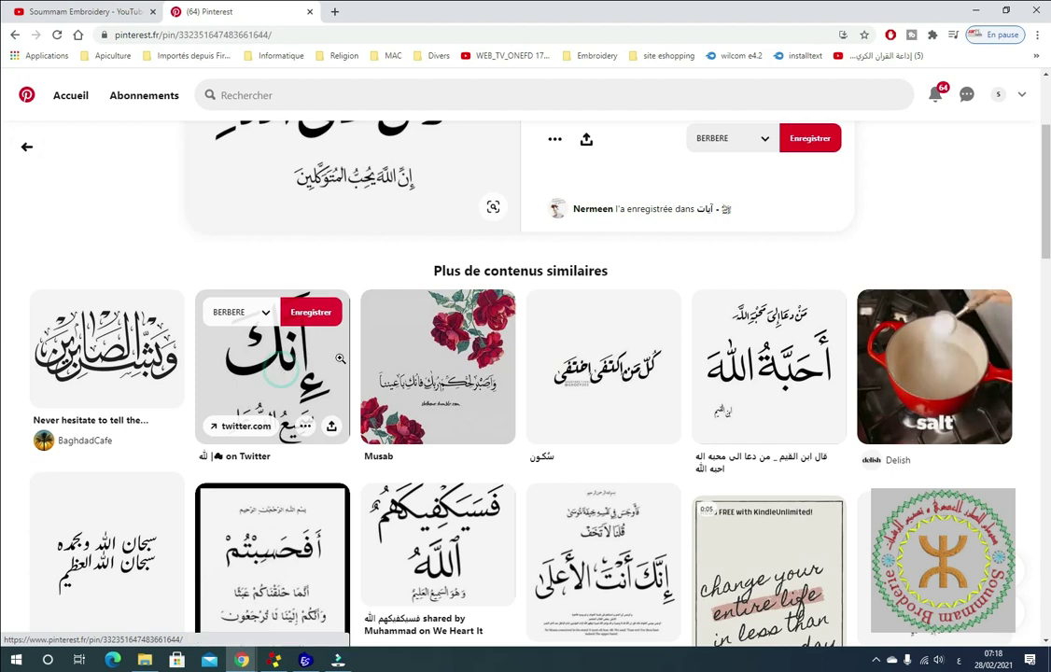
click(281, 369)
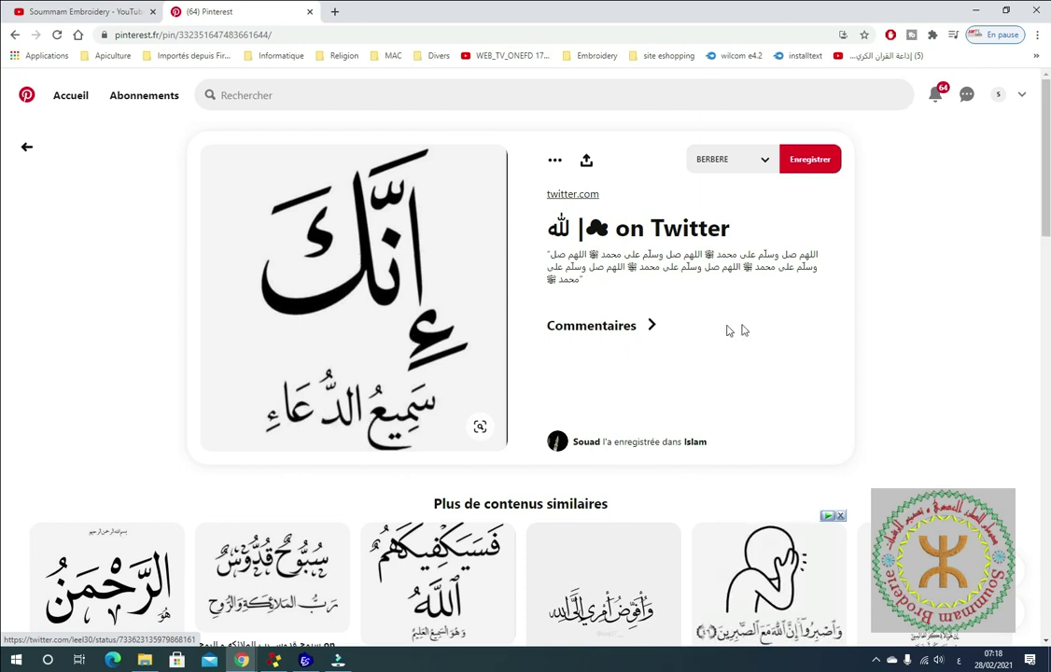
Save the pin's calligraphy image as a JPEG in the الكتابة folder, keeping the suggested file name.
mouse_move(396, 315)
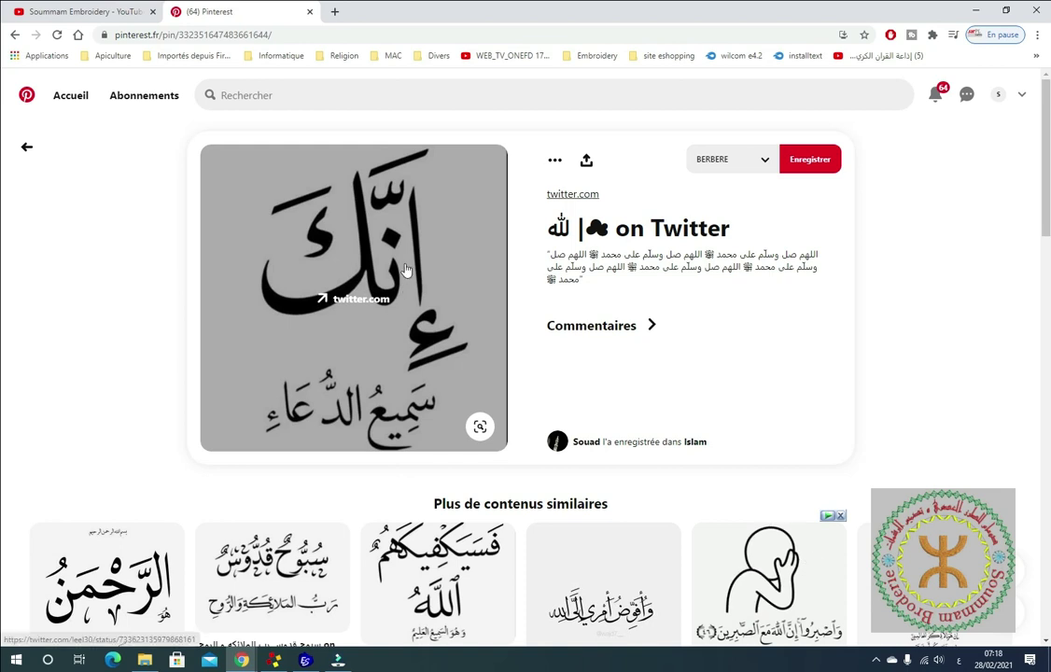
right_click(406, 266)
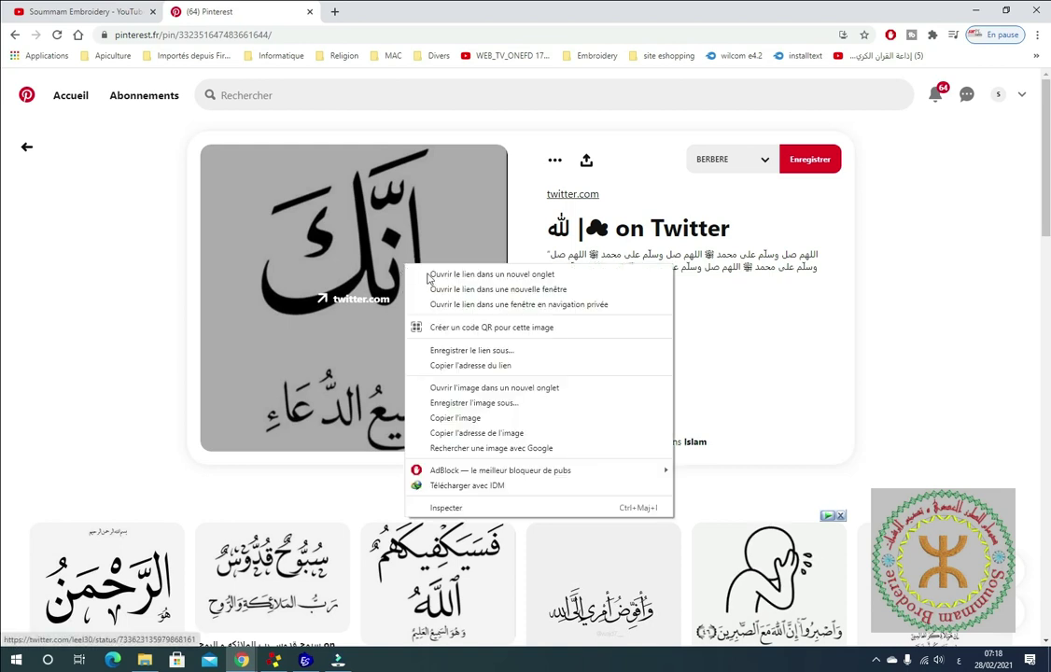
click(481, 402)
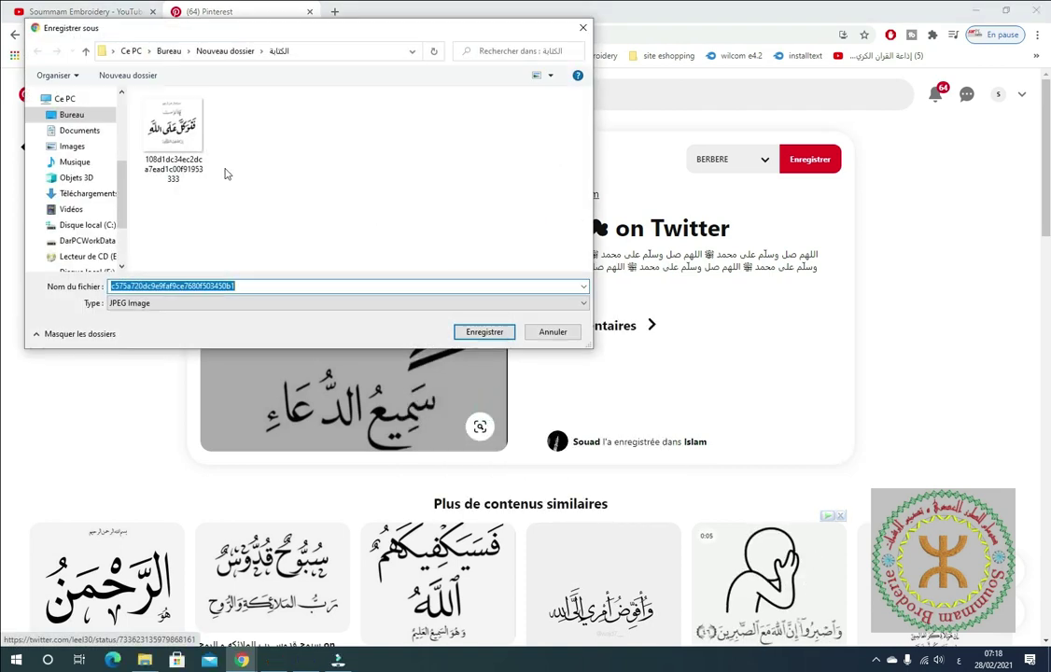
click(482, 331)
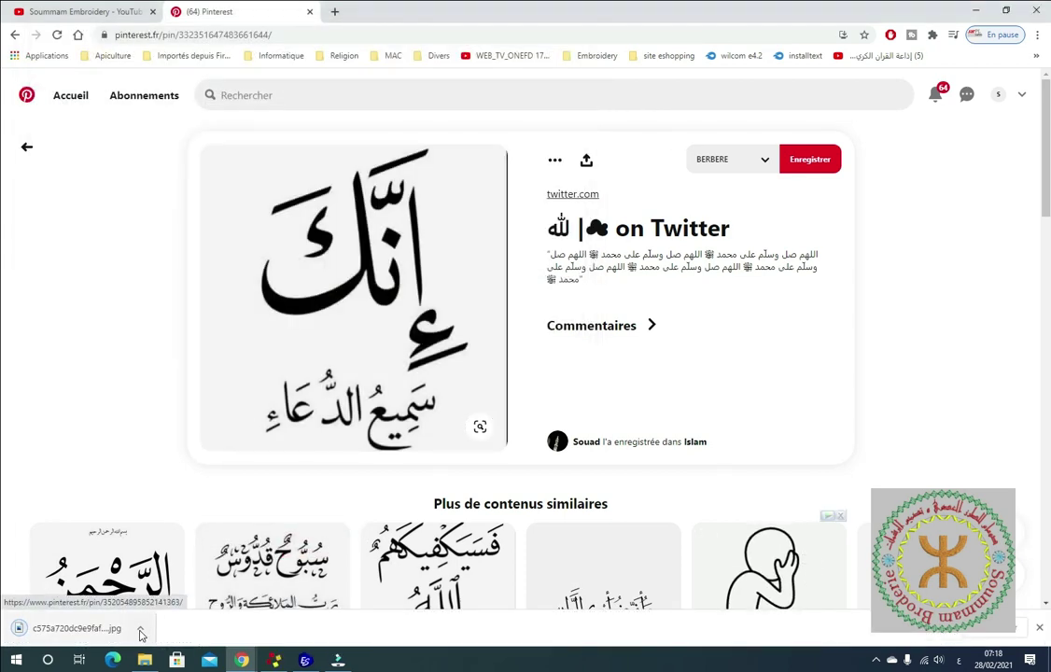
Show the downloaded calligraphy image in its folder and insert it into Design1 in Wilcom.
click(142, 628)
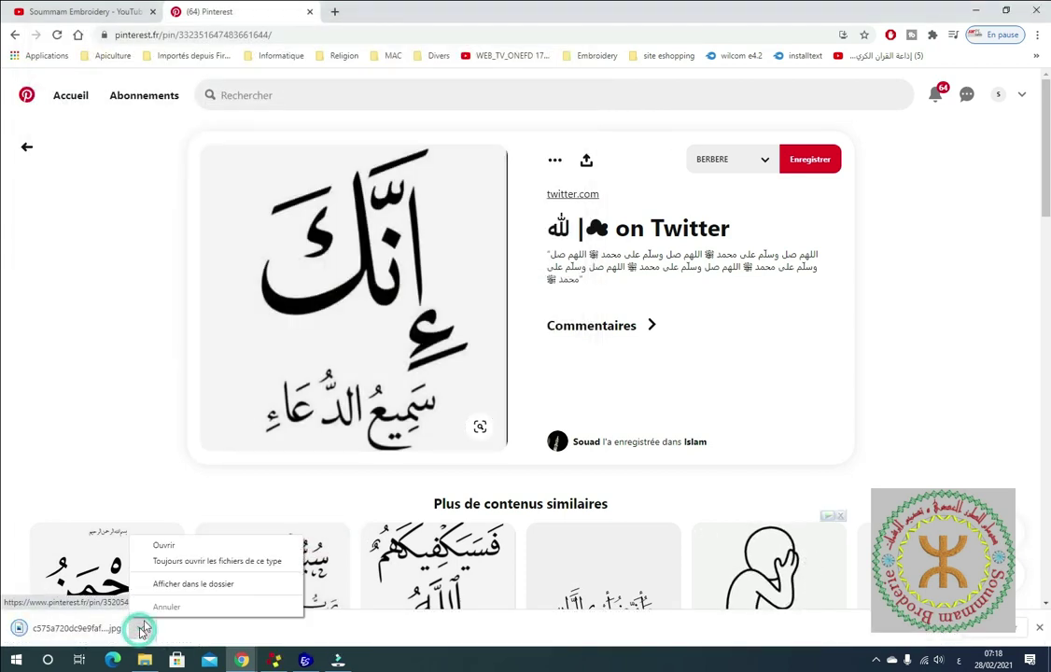
click(187, 585)
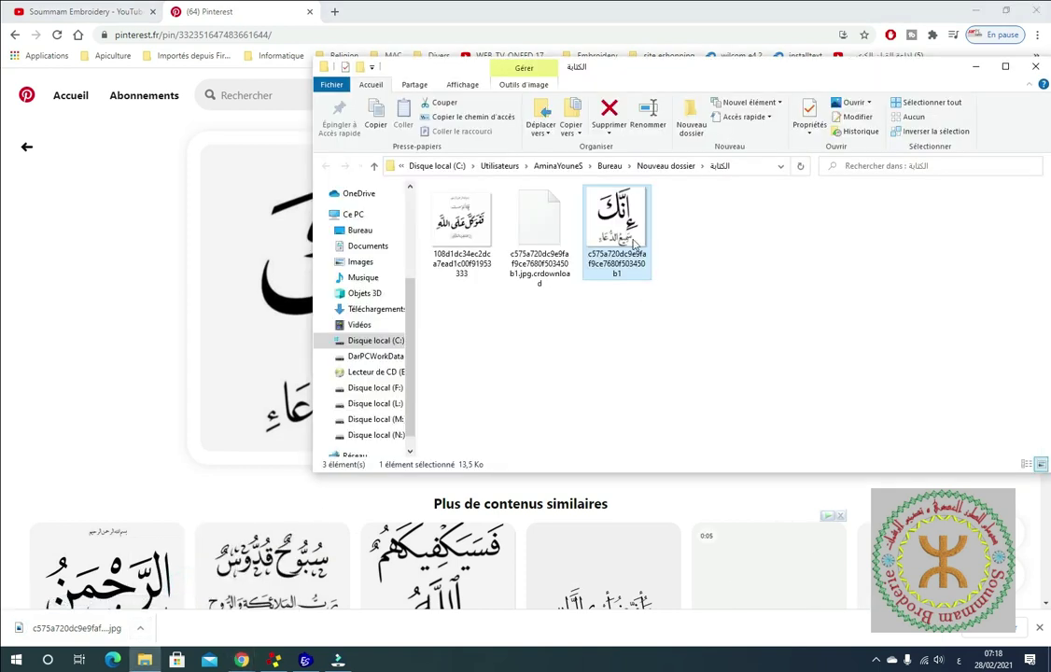
drag(630, 223, 408, 313)
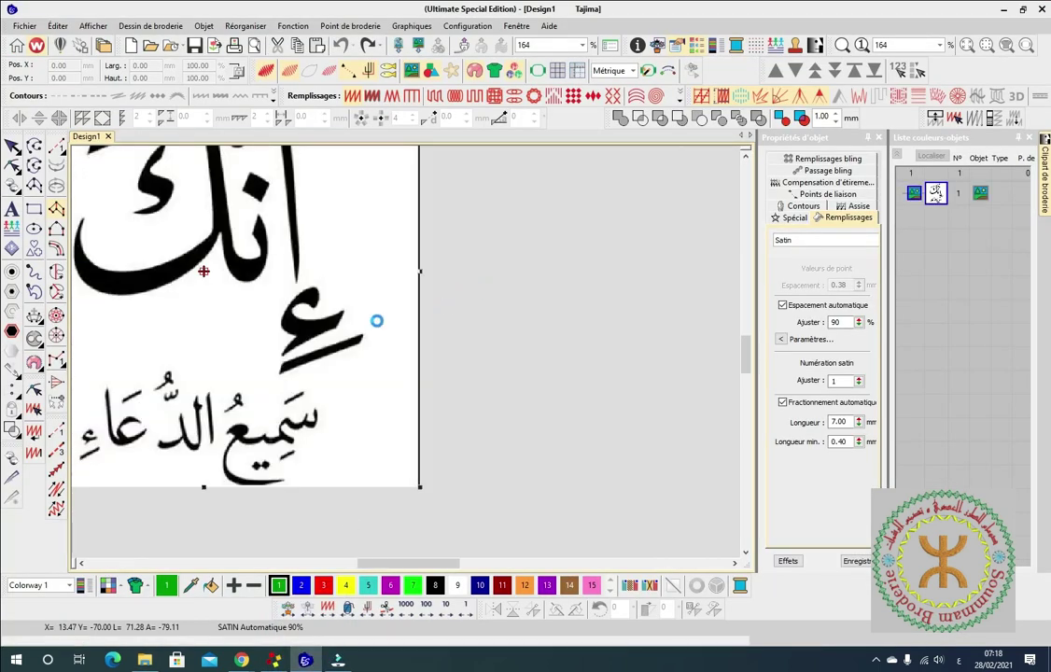
scroll(409, 336, up, 4)
scroll(408, 343, up, 3)
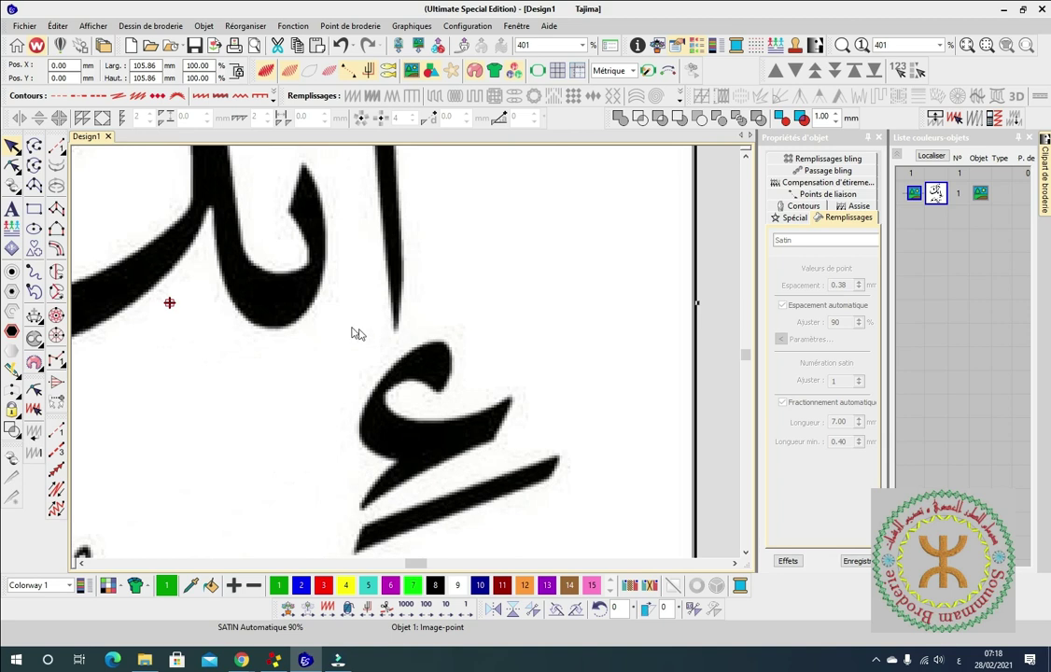
scroll(408, 480, down, 4)
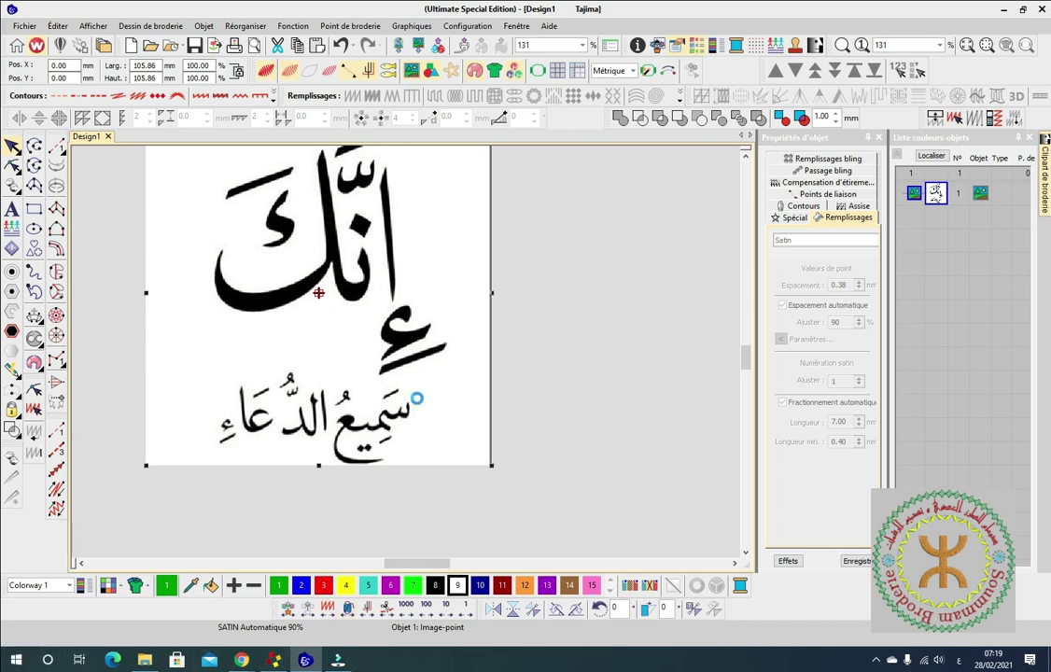
scroll(418, 358, up, 2)
scroll(215, 232, down, 5)
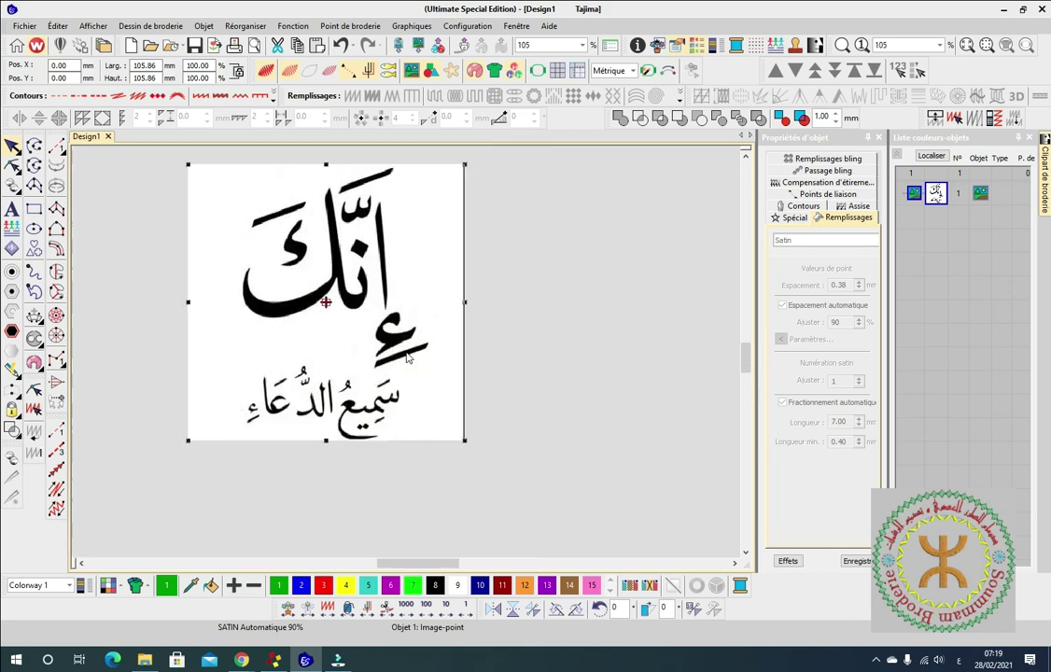
Switch to Paint and place a text box in the right half of the blank canvas.
click(16, 660)
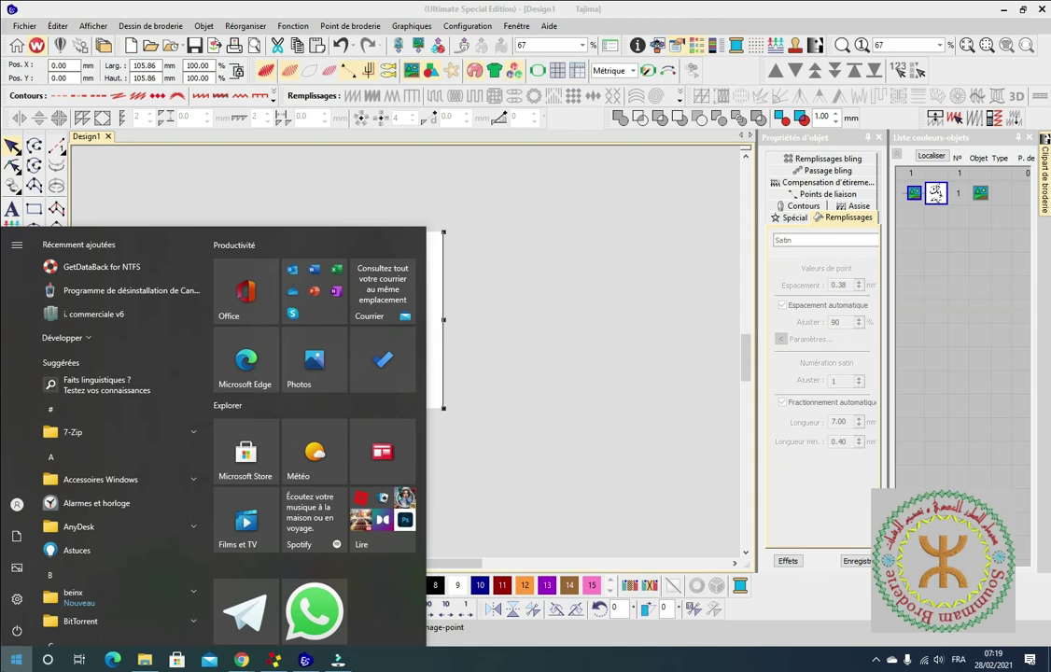
text(pai)
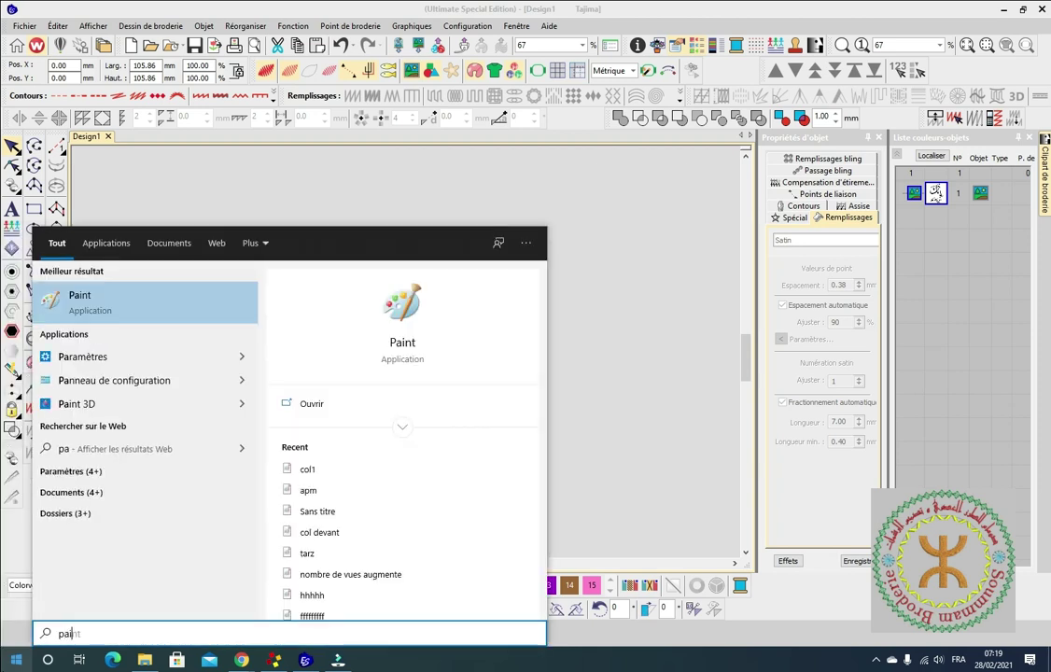
key(Return)
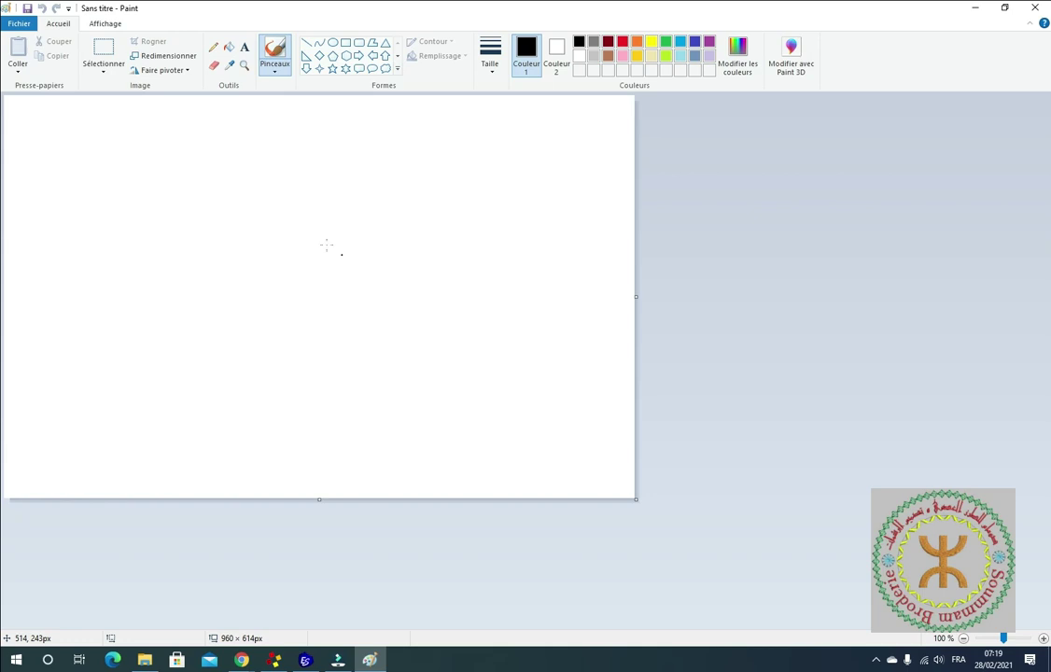
click(244, 53)
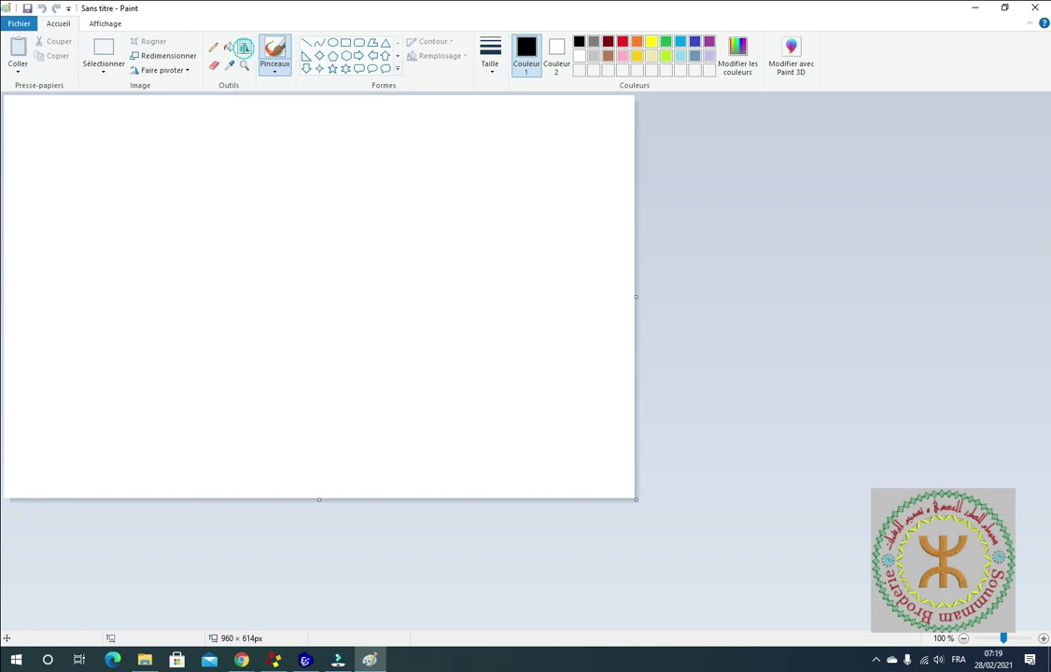
click(490, 253)
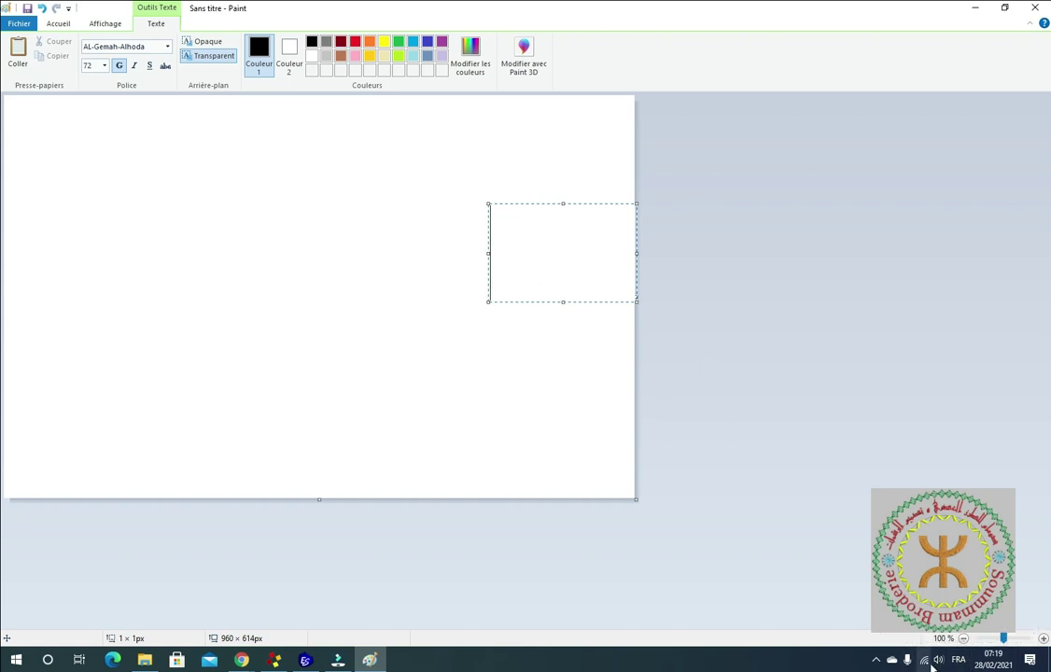
Change the keyboard language to Arabic and enter "إنك سميع الدعاء" in the text box, checking the wording against the Pinterest pin.
click(959, 660)
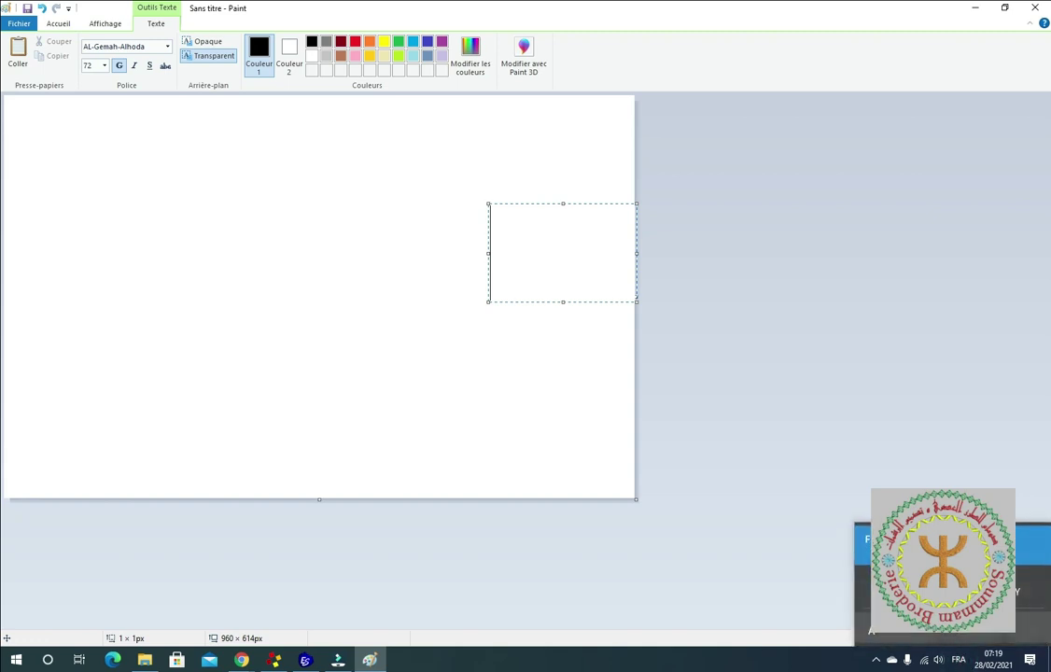
click(934, 588)
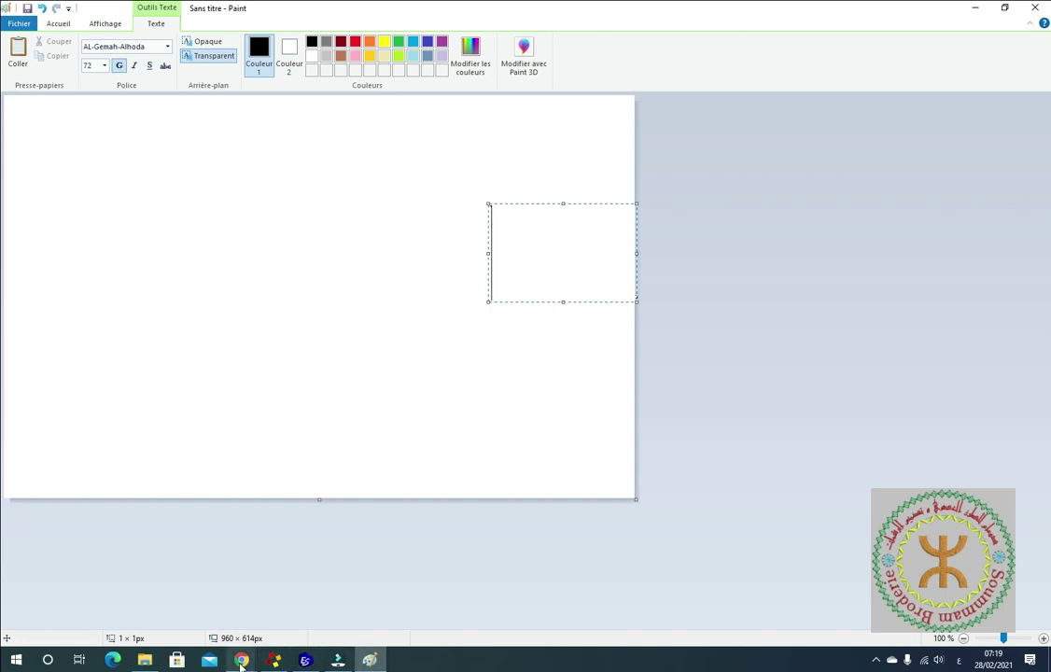
mouse_move(241, 661)
click(251, 545)
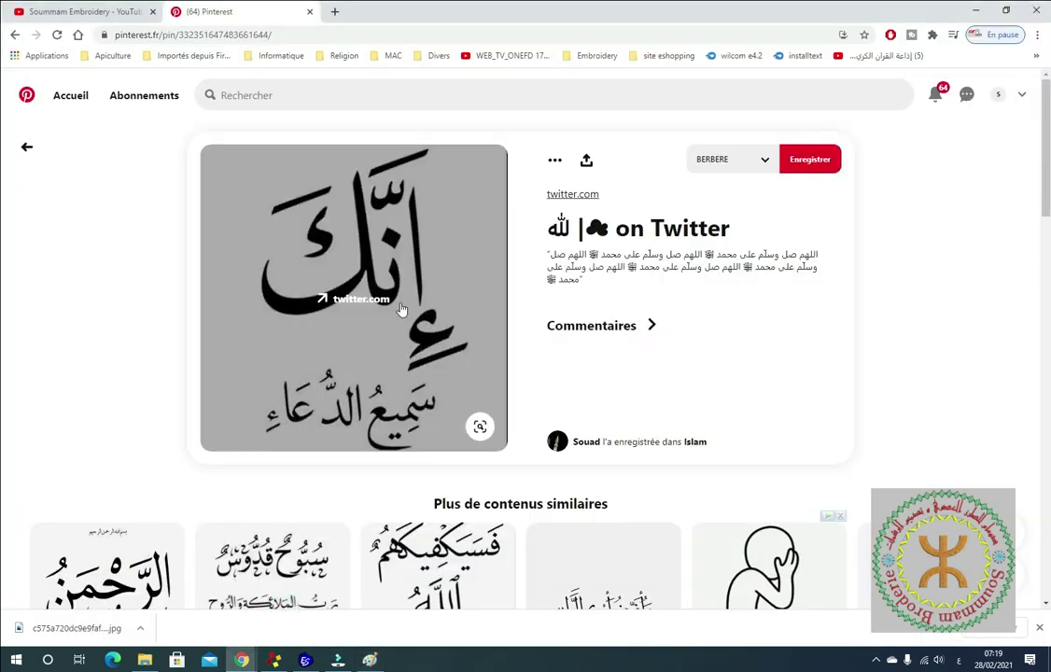
click(370, 661)
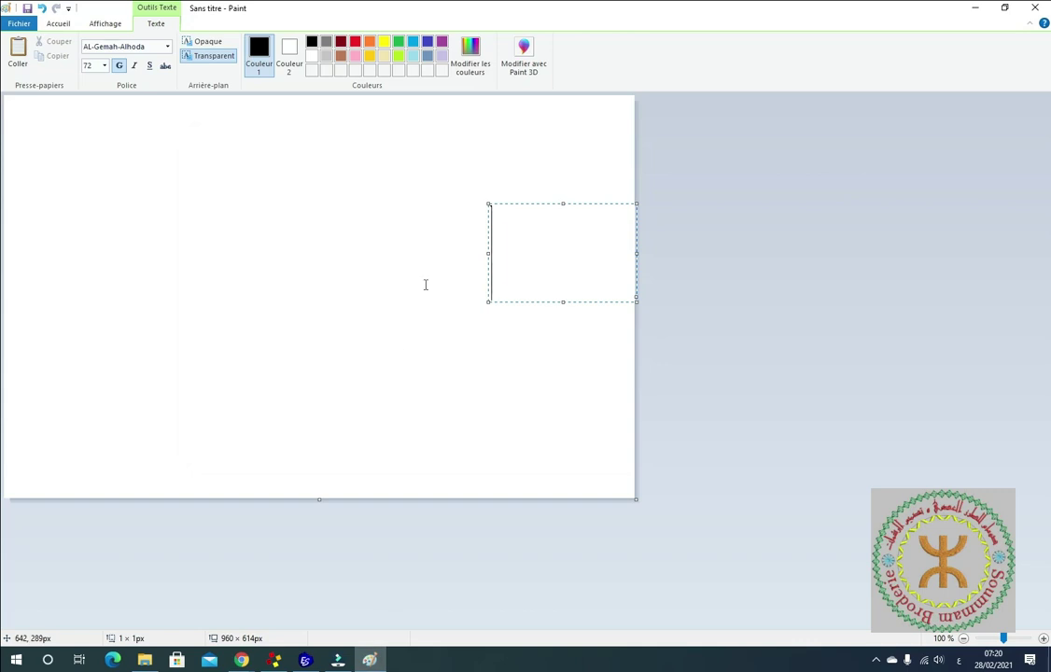
text(إن)
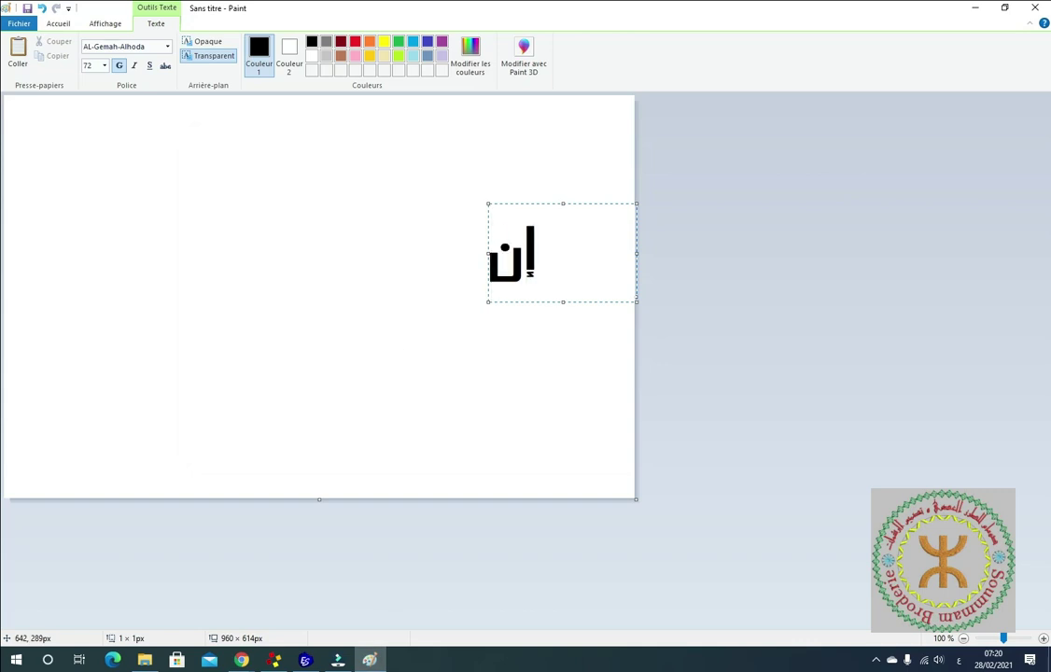
text(ك)
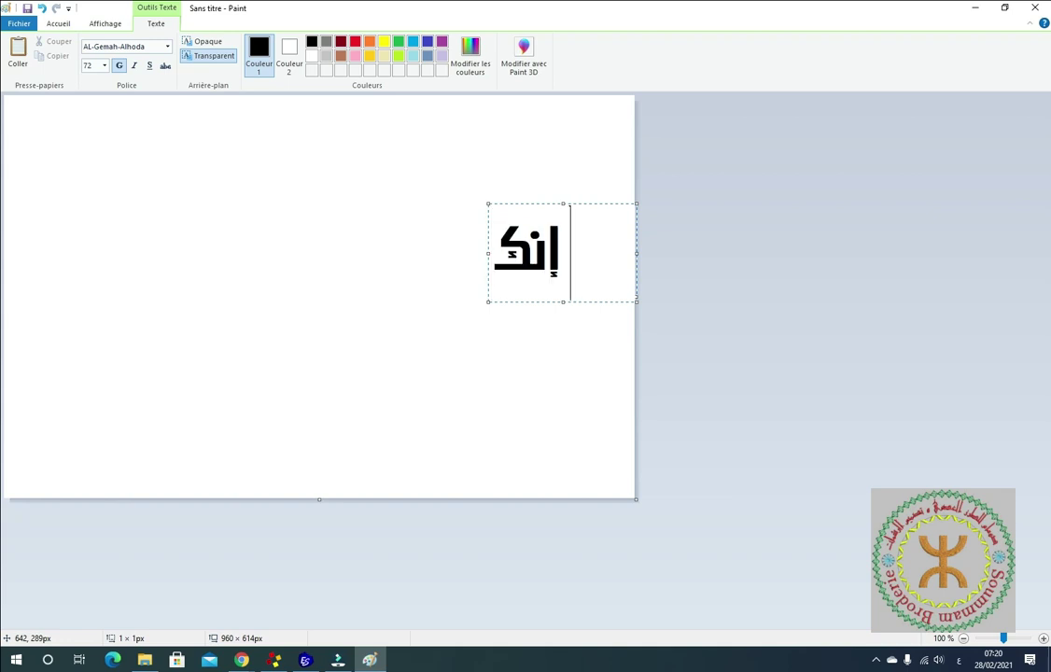
text( سم)
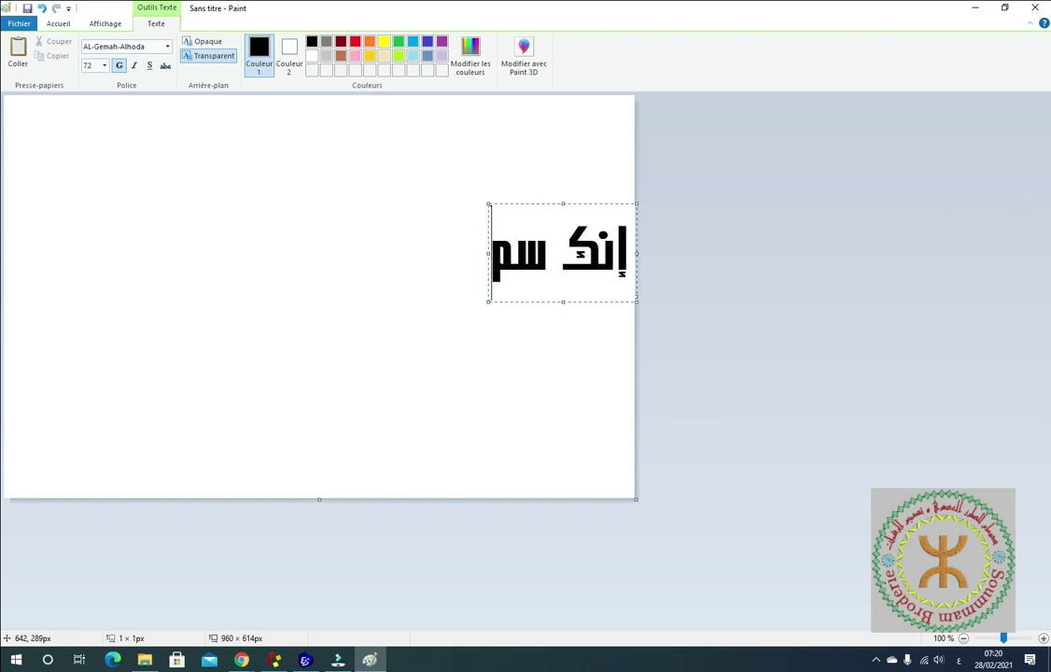
text(يع ا)
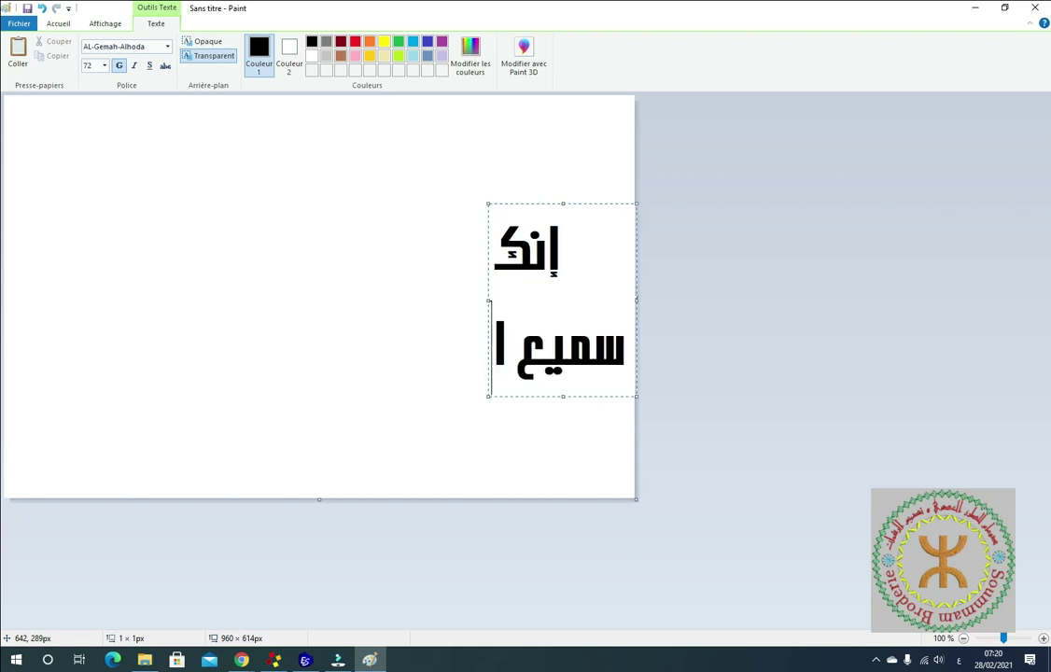
text(لدع)
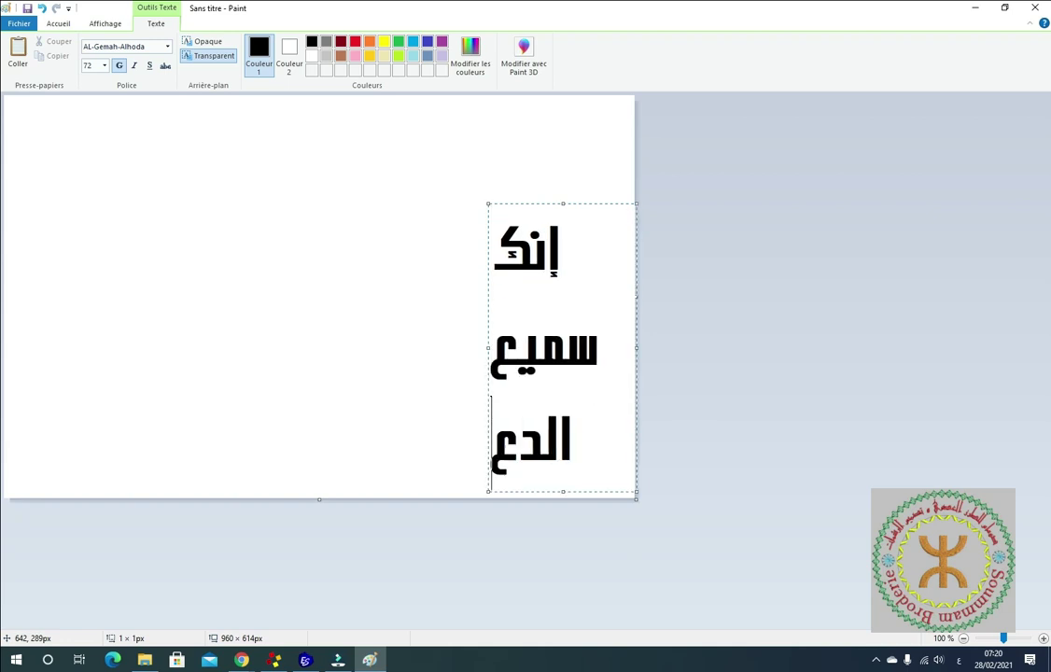
text(اء)
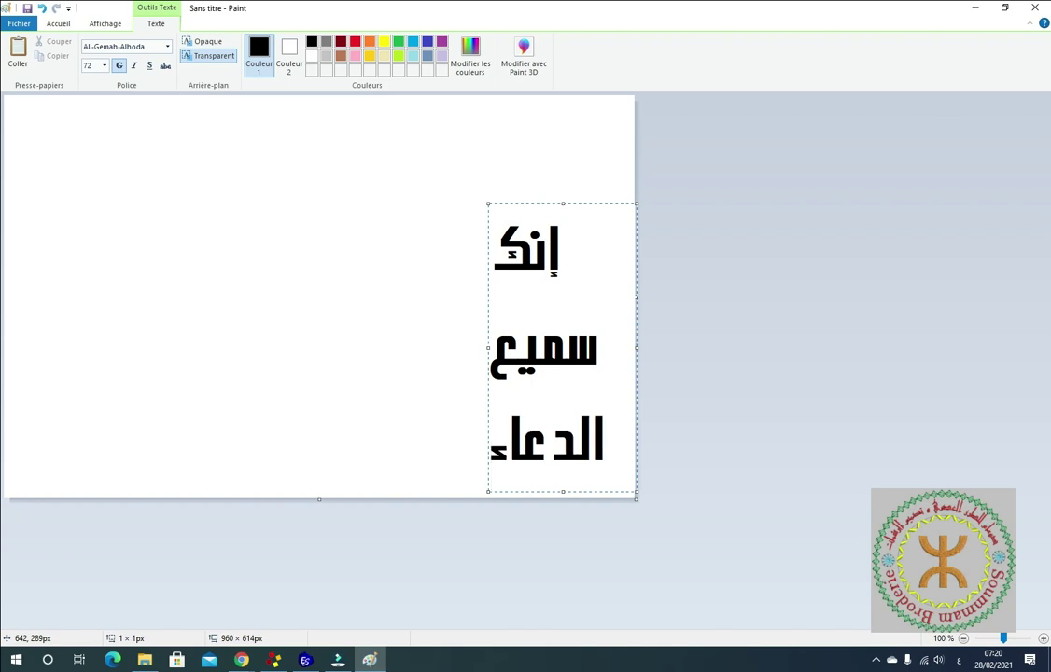
Widen the text box to about 658 px so the phrase fits on one line, and select all of its text.
drag(488, 348, 207, 331)
key(ctrl+a)
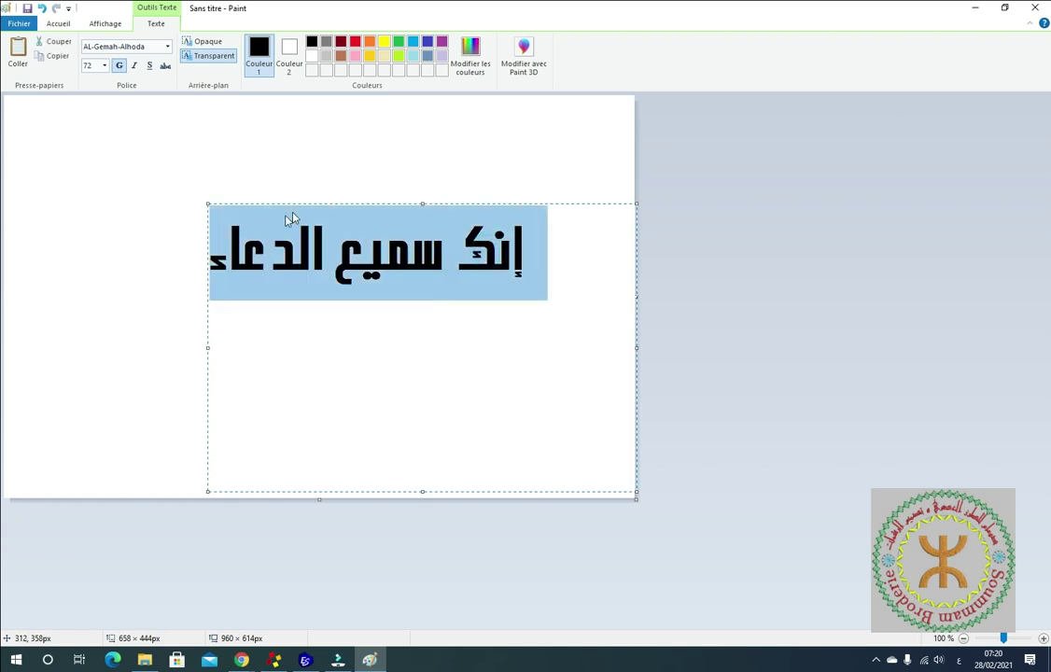
Try the ae_AlMateen, ACS Yaqout and ACS Yaqout Bold fonts on the selected Arabic phrase.
click(169, 48)
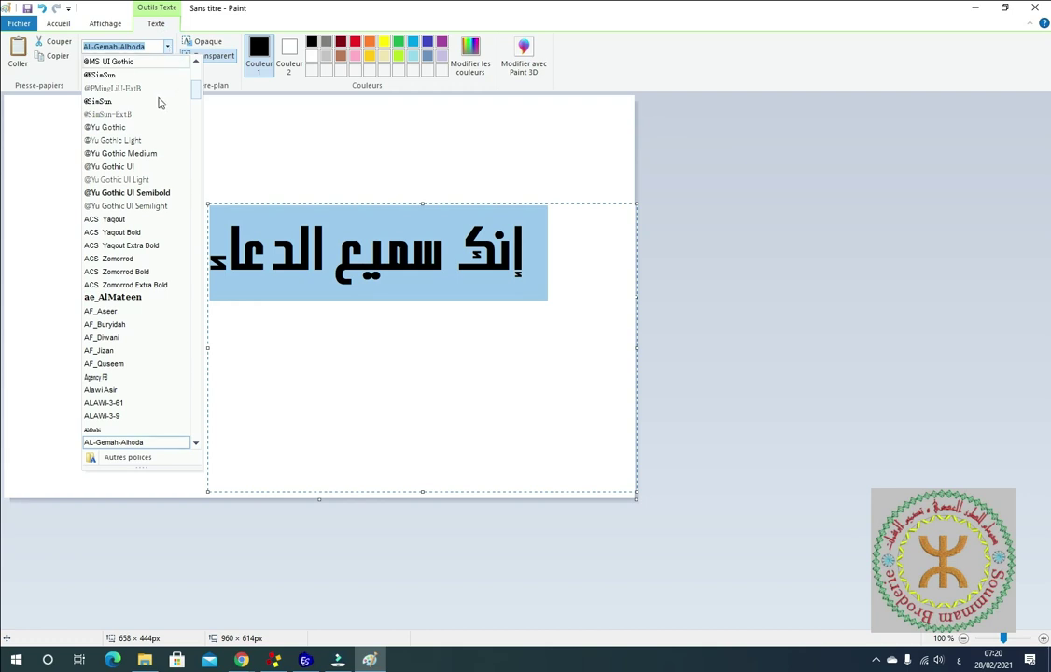
click(113, 297)
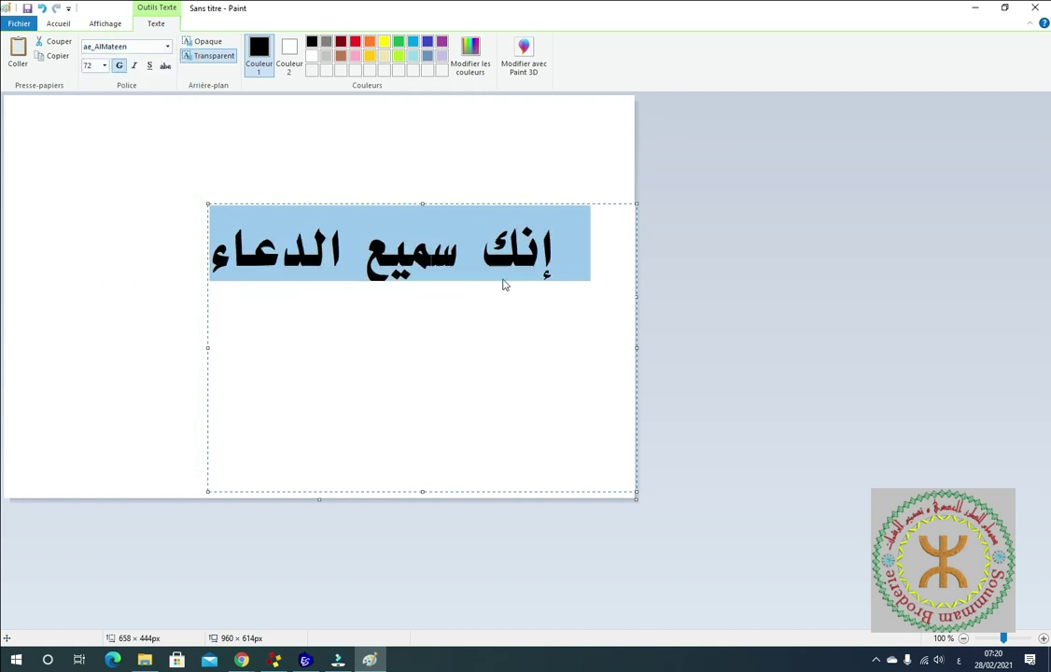
click(152, 46)
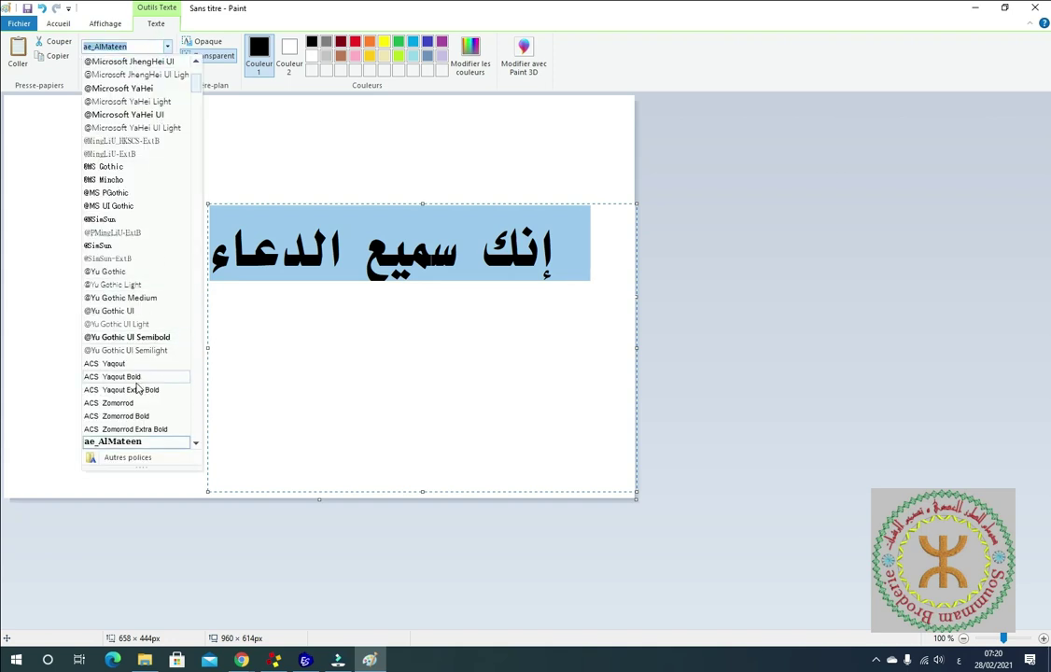
click(114, 364)
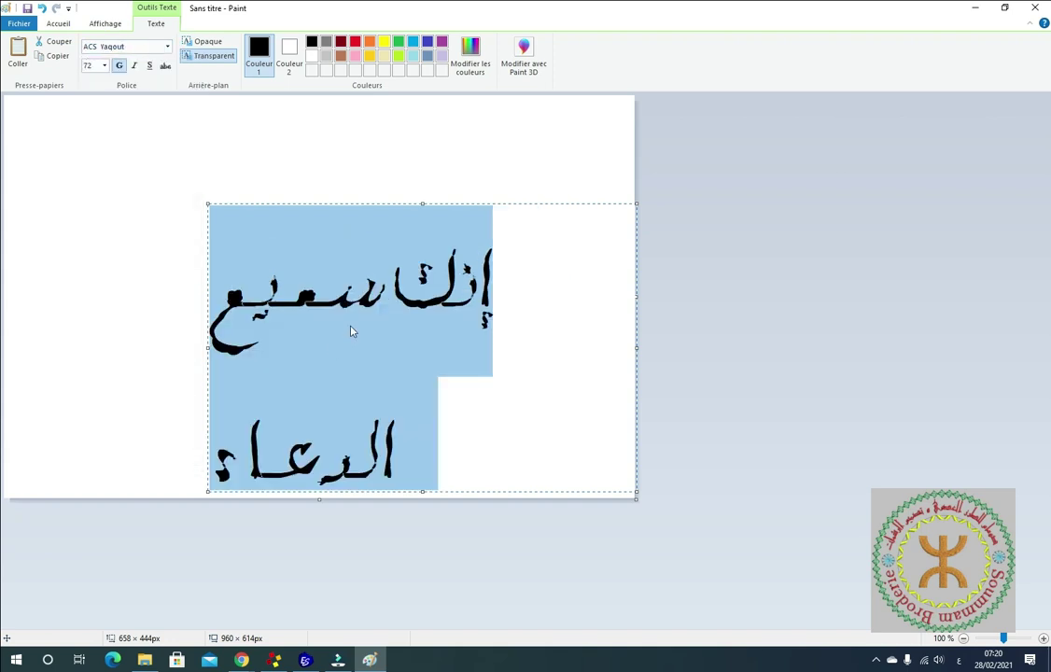
click(168, 47)
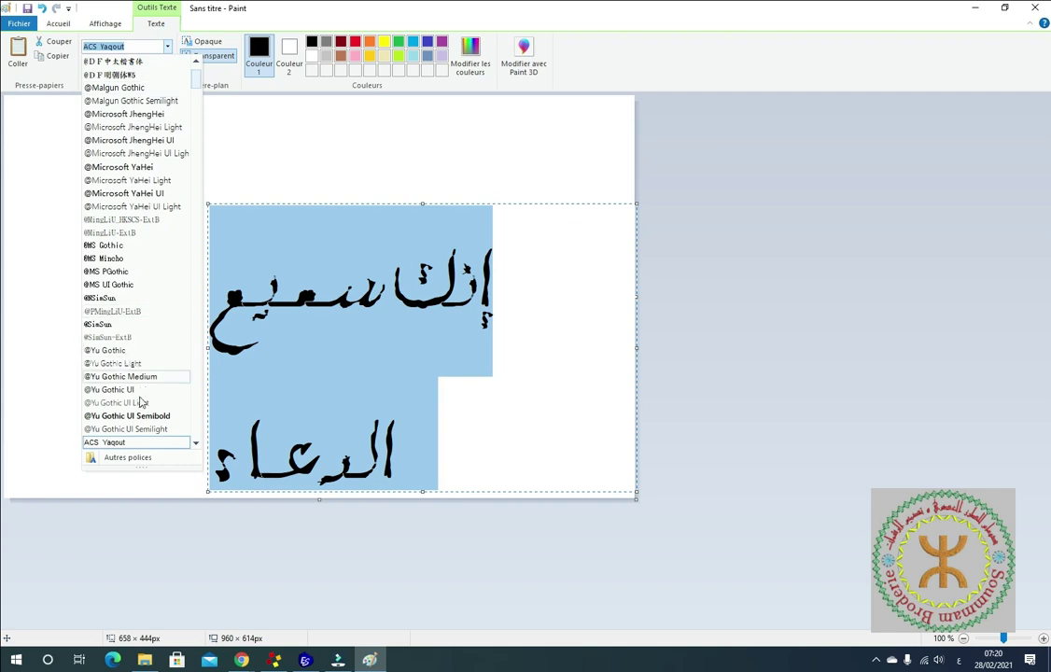
scroll(118, 392, down, 1)
scroll(117, 392, down, 2)
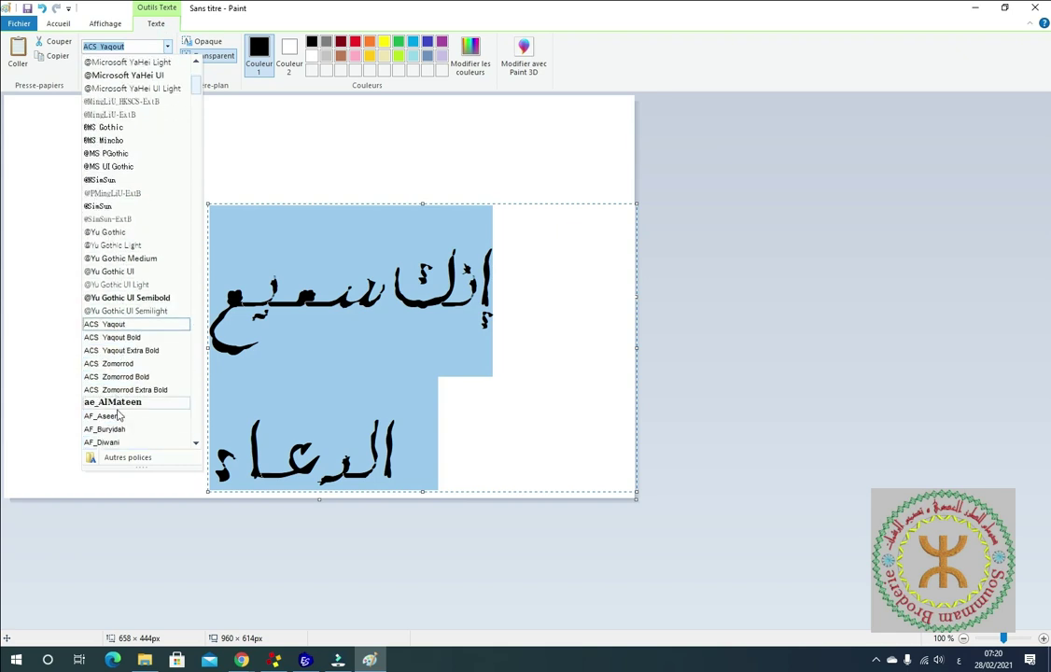
click(125, 336)
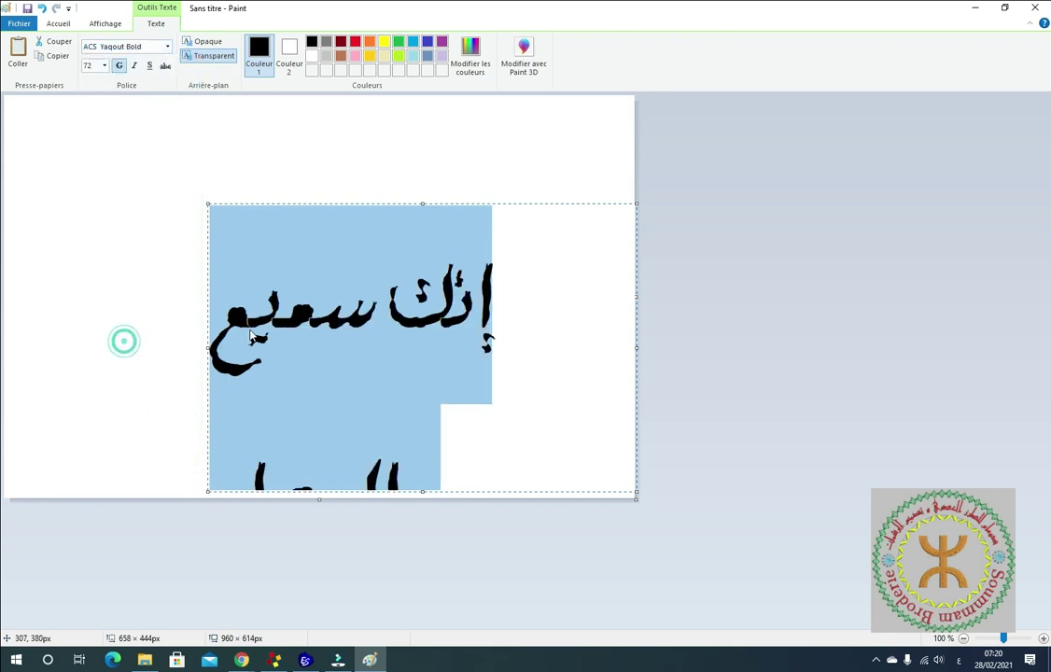
Try the ACS Yaqout Extra Bold, ACS Zomorrod and ACS Zomorrod Bold fonts on the phrase.
click(166, 47)
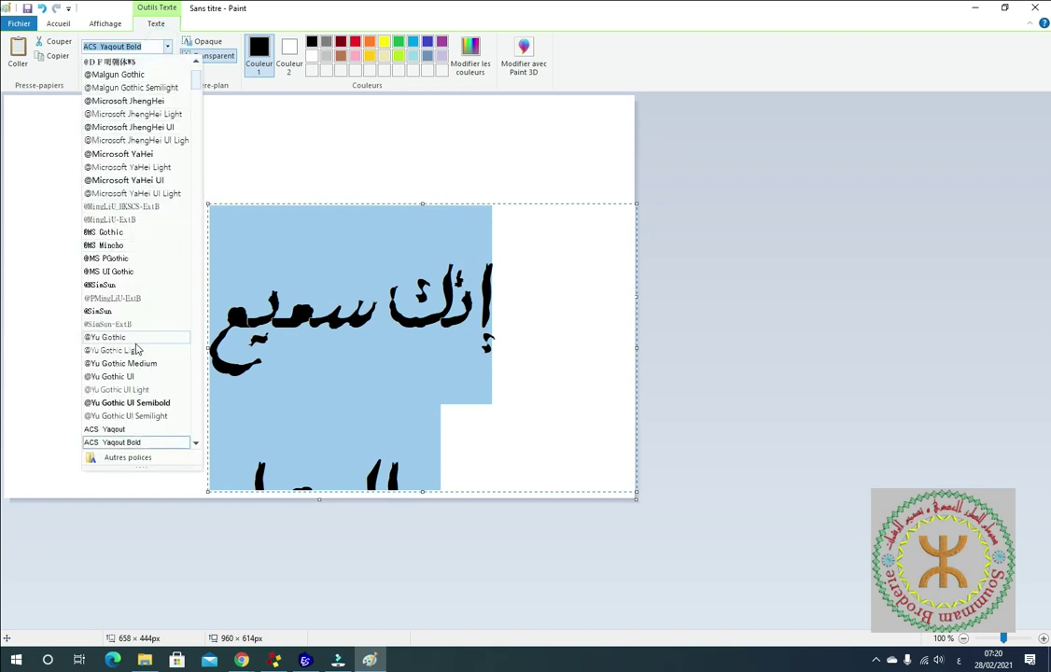
scroll(133, 351, down, 1)
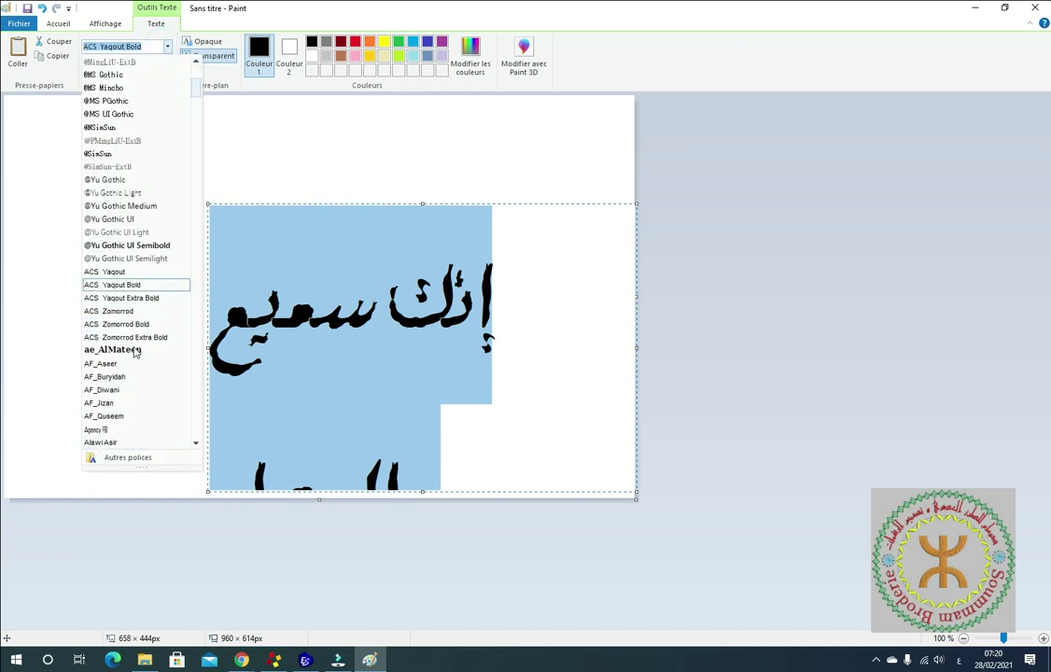
click(132, 298)
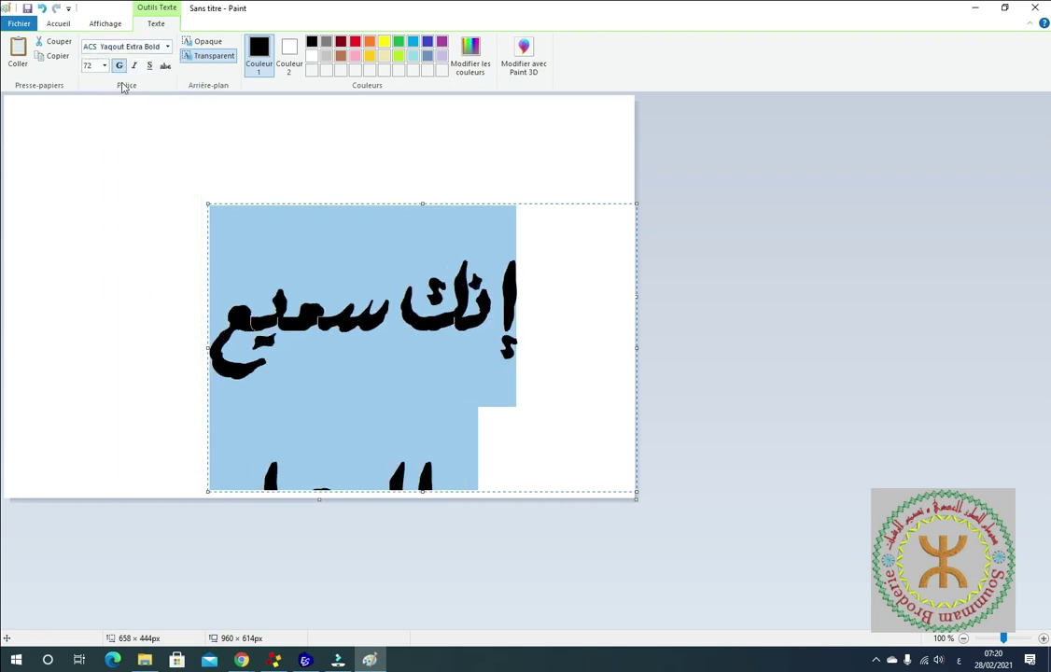
click(168, 47)
scroll(131, 392, down, 2)
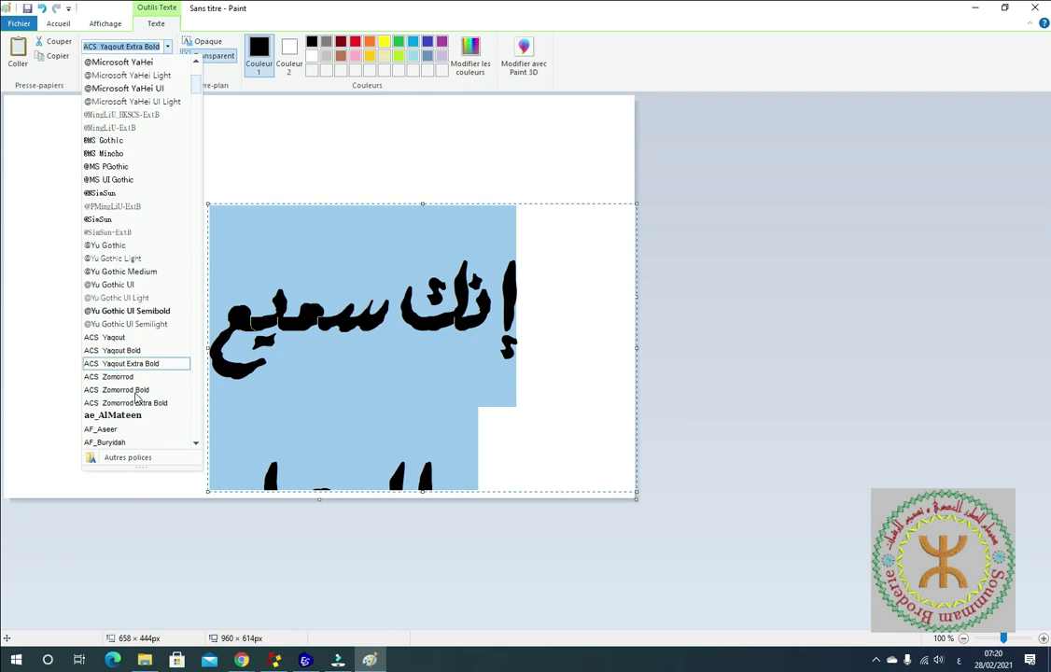
click(127, 377)
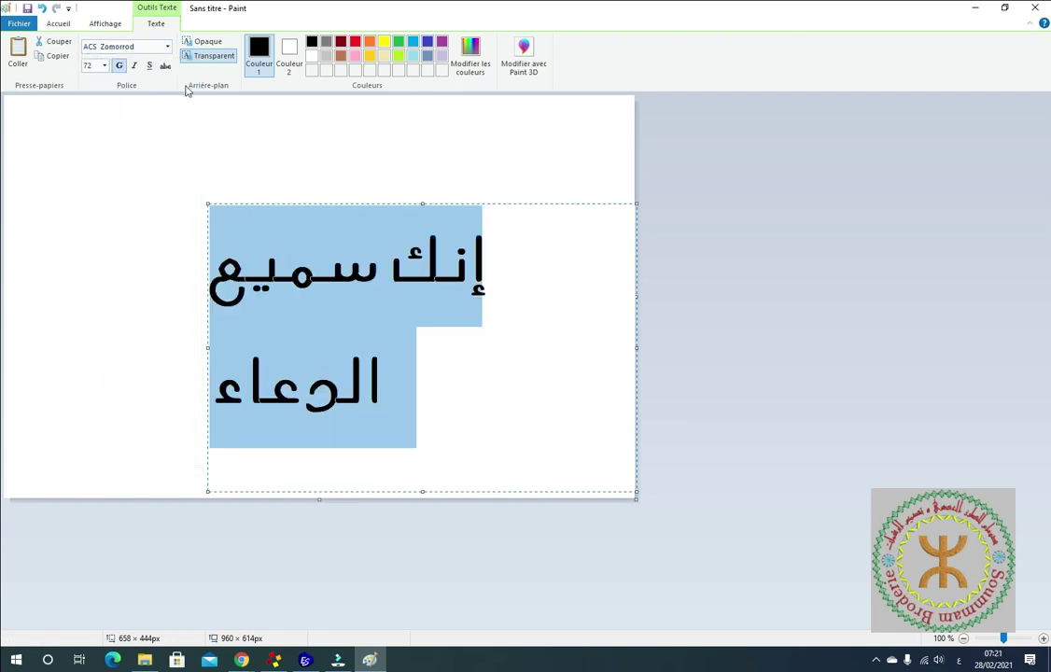
click(167, 47)
scroll(122, 411, down, 2)
click(118, 376)
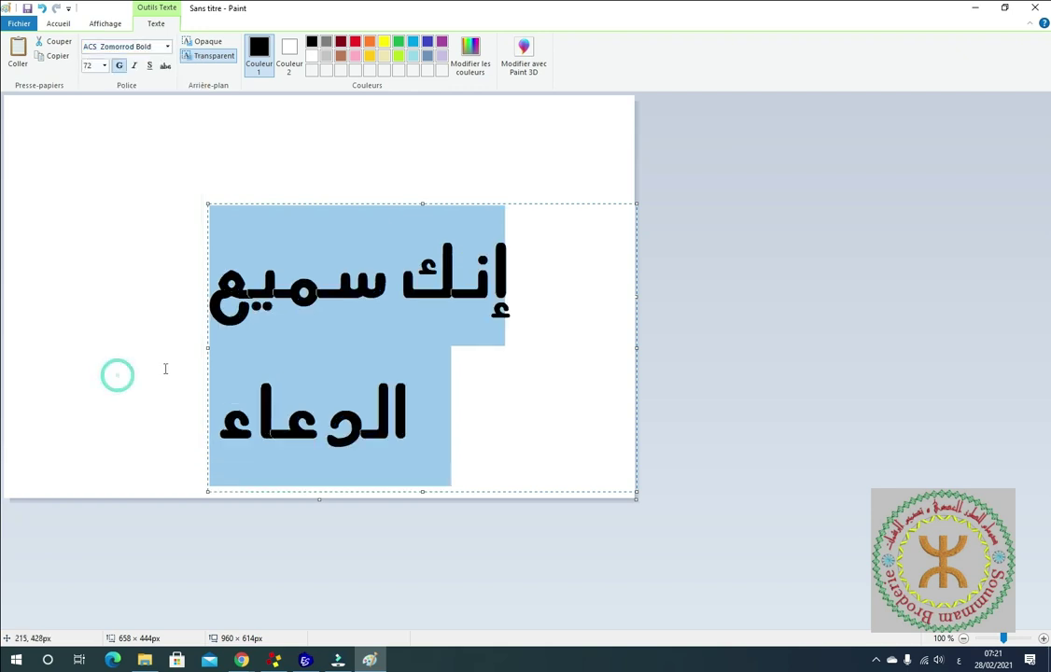
Set the phrase's font to AF_Aseer and reduce the text box height to about 96 px.
click(167, 47)
scroll(135, 393, down, 2)
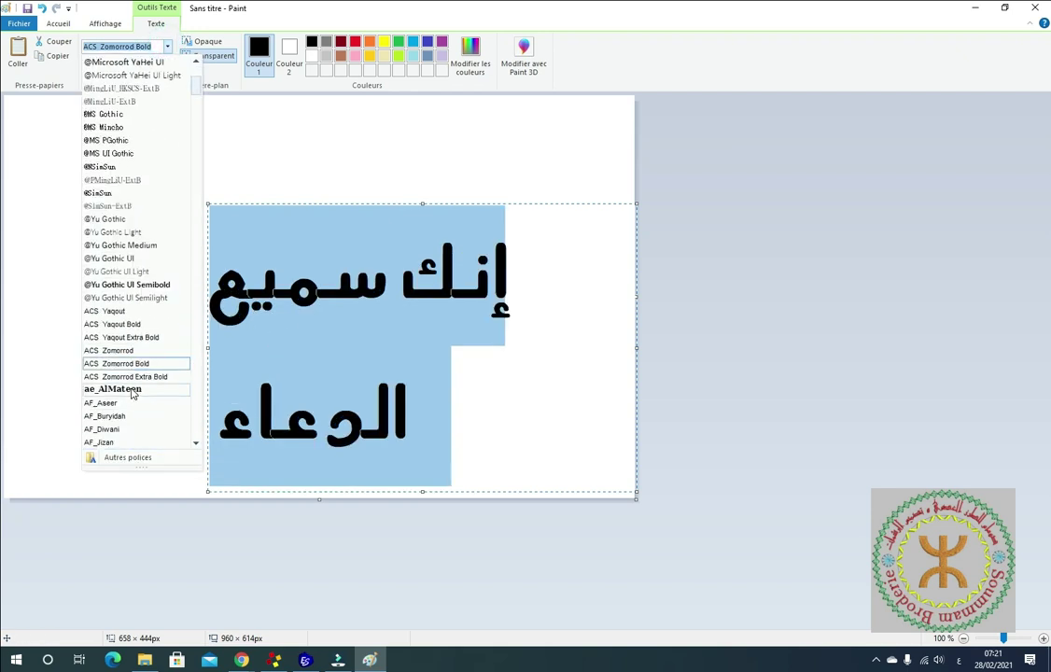
scroll(131, 394, down, 1)
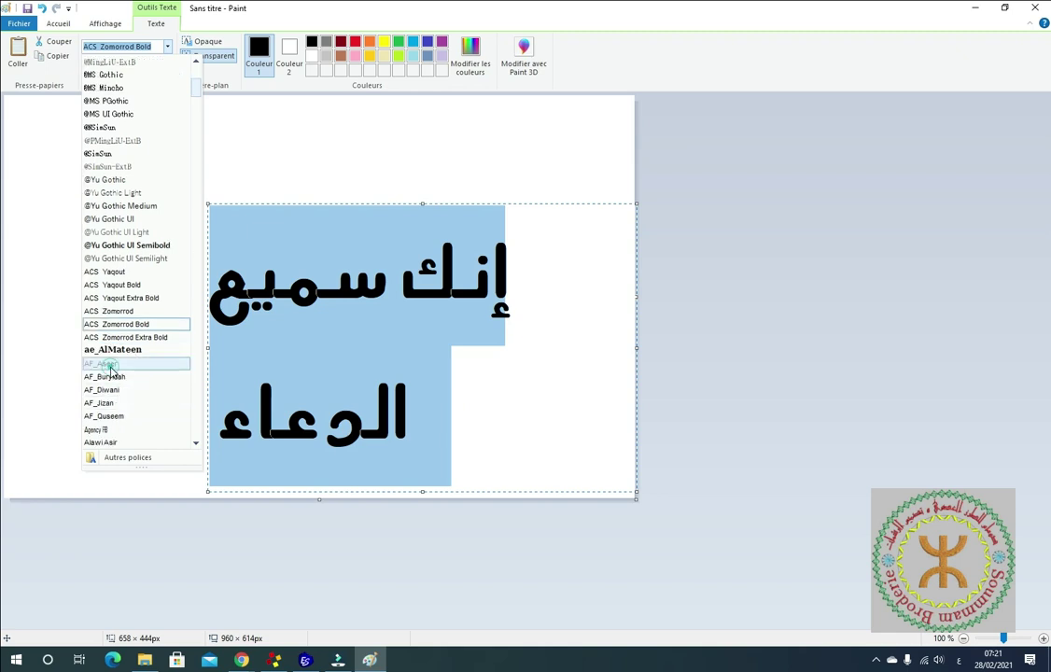
click(110, 367)
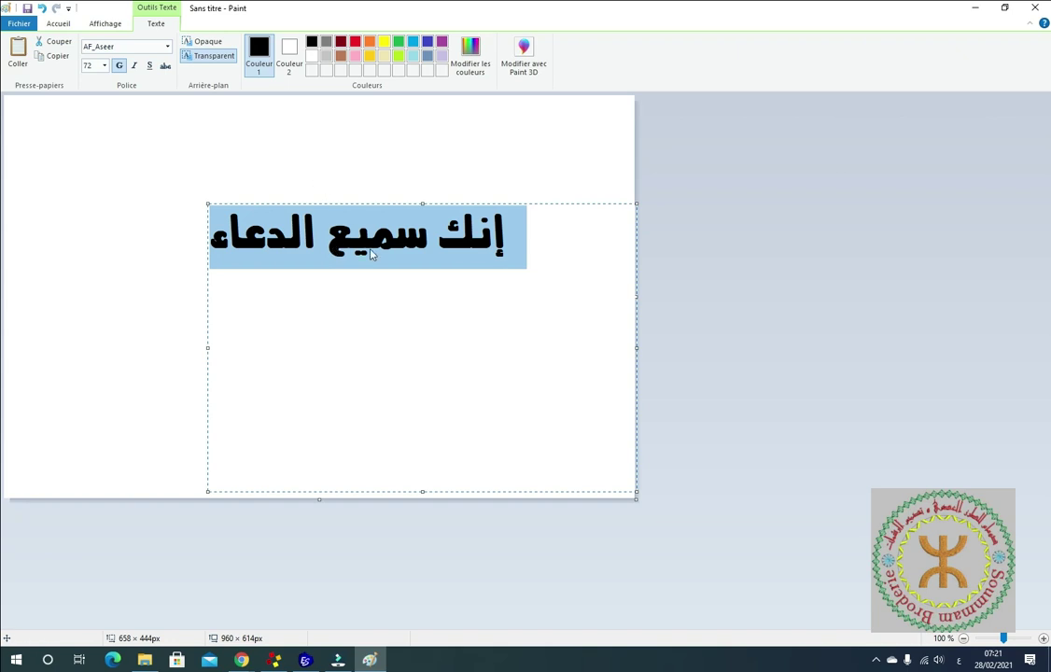
drag(421, 492, 408, 265)
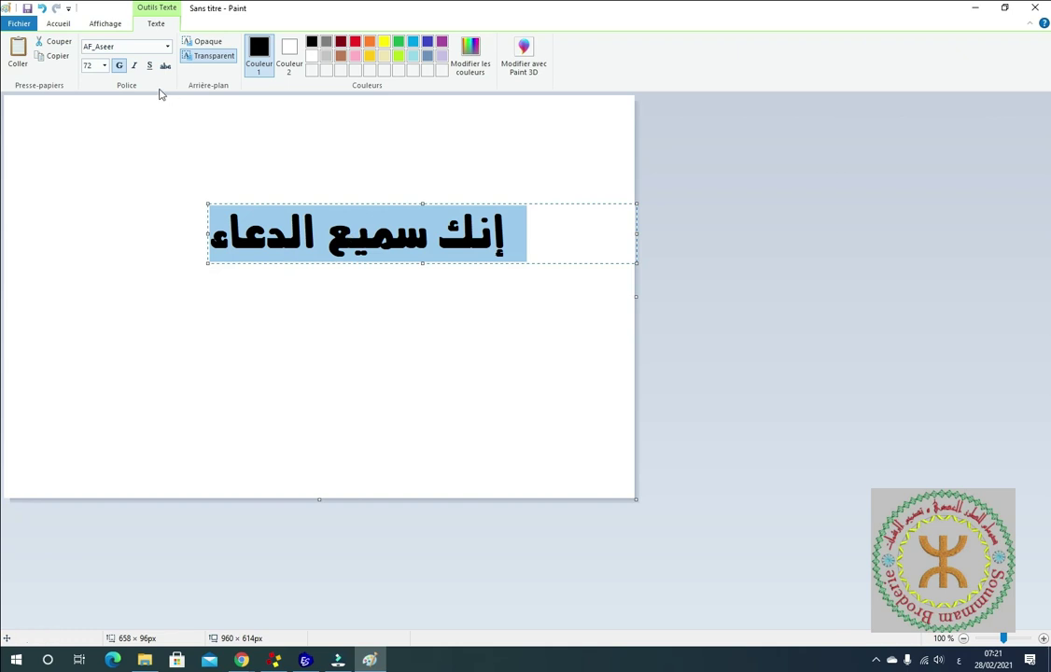
Set the font size to 100, enlarge the text box to about 726 × 149 px, and commit the text to the canvas.
click(104, 66)
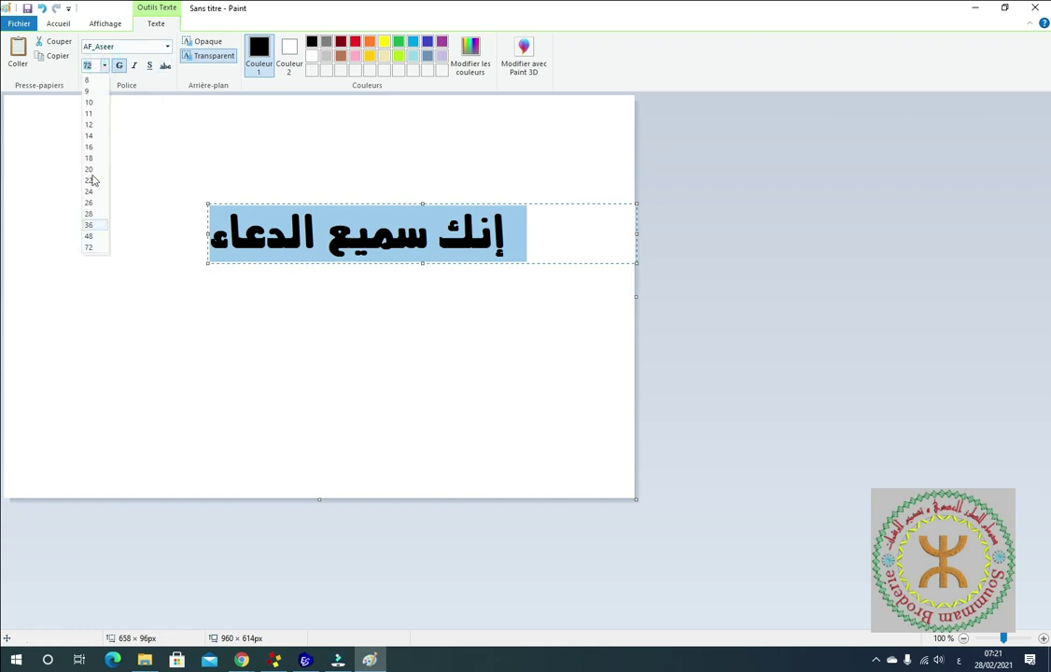
double_click(88, 66)
text(100)
key(Return)
drag(202, 266, 163, 298)
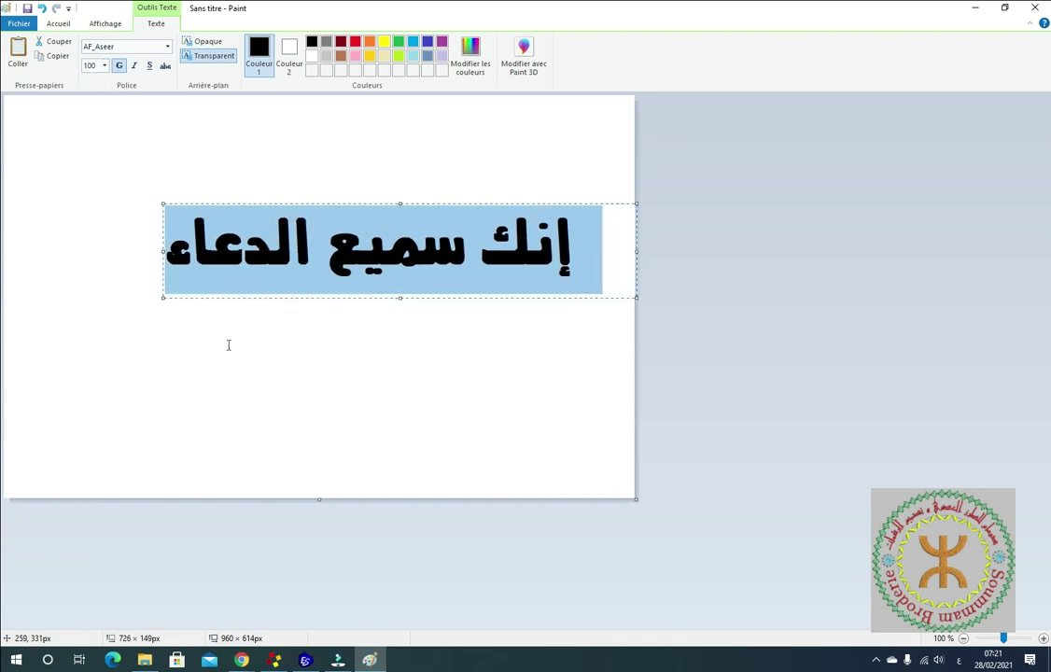
click(118, 168)
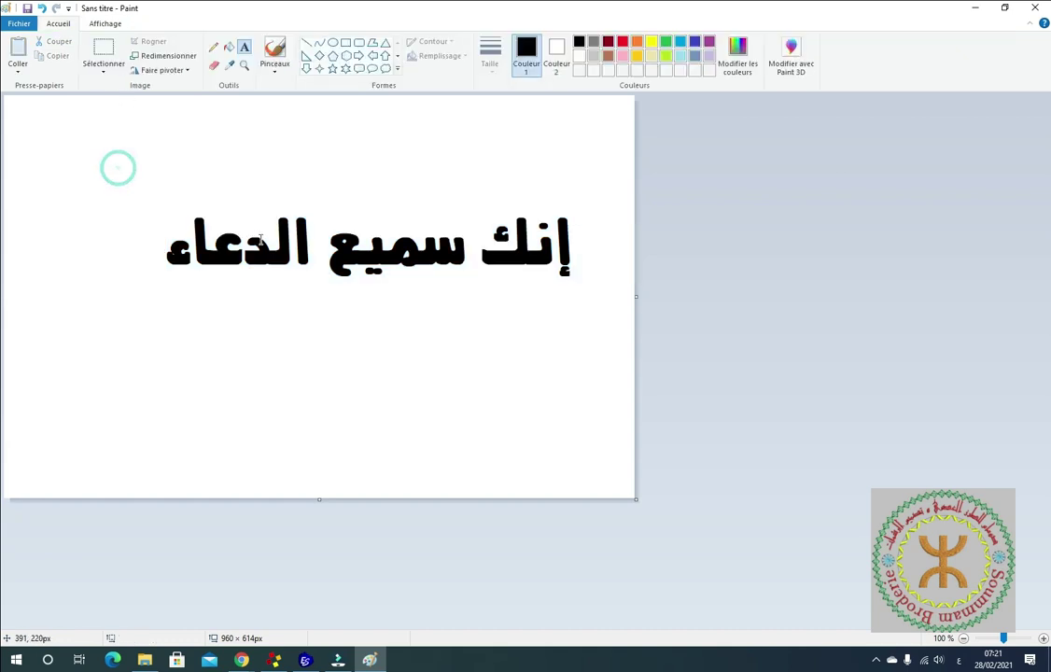
Start saving the drawing under a new name and browse to the الكتابة folder inside Nouveau dossier on the desktop.
click(17, 25)
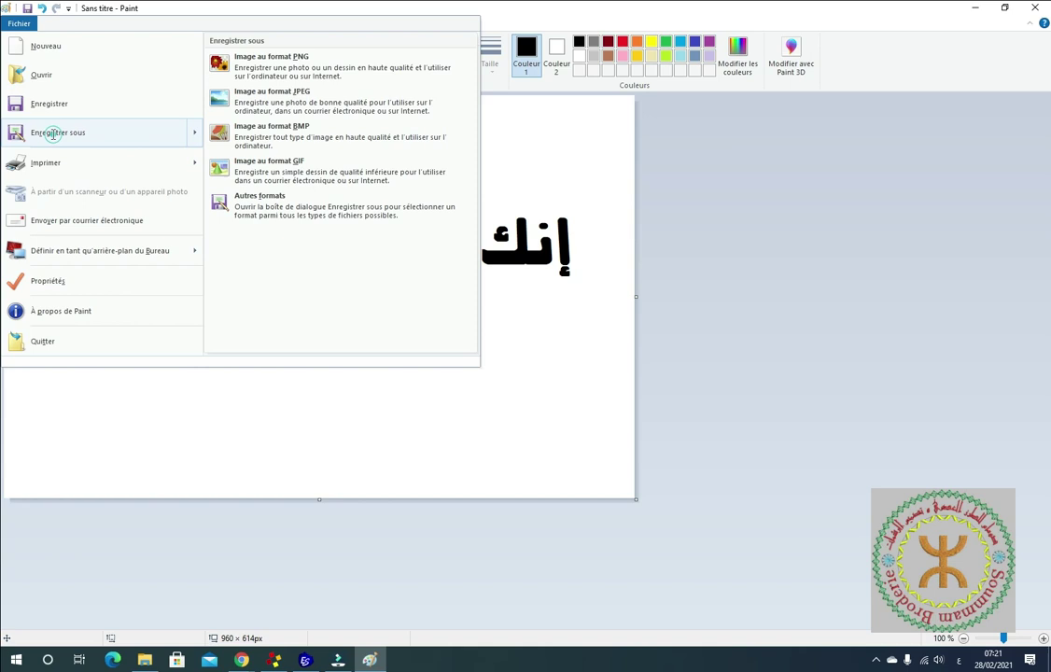
click(53, 134)
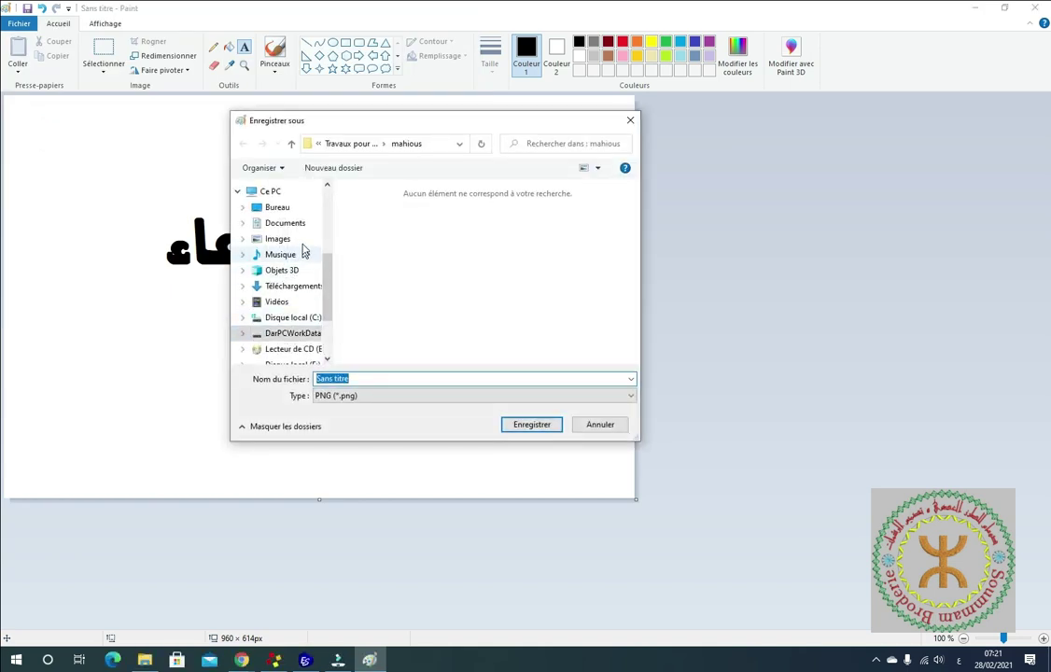
scroll(302, 250, up, 3)
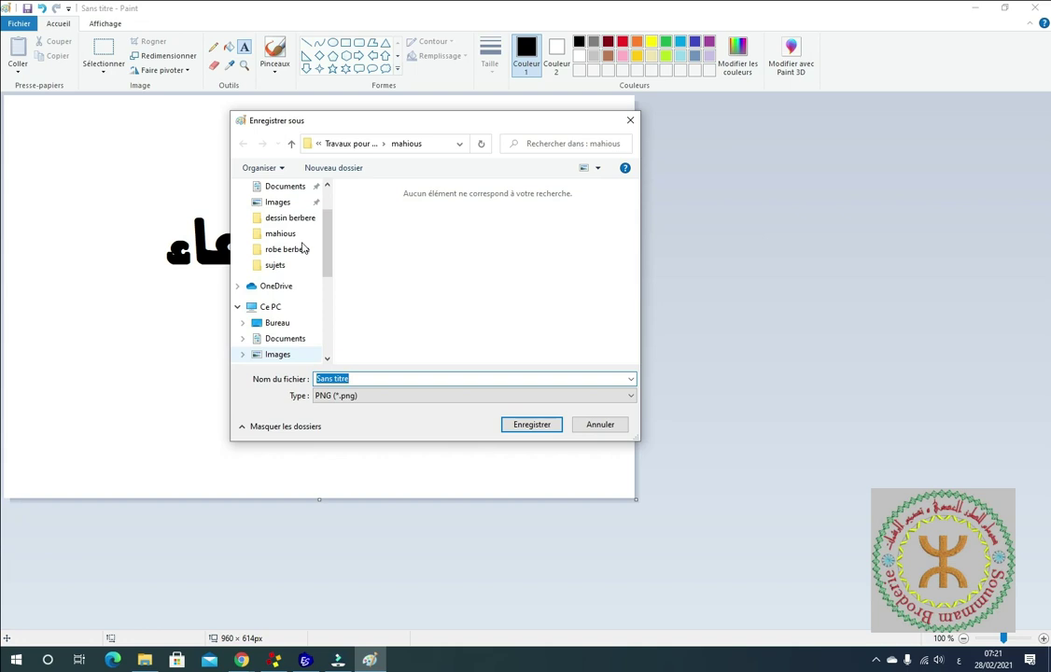
scroll(303, 248, up, 2)
click(273, 213)
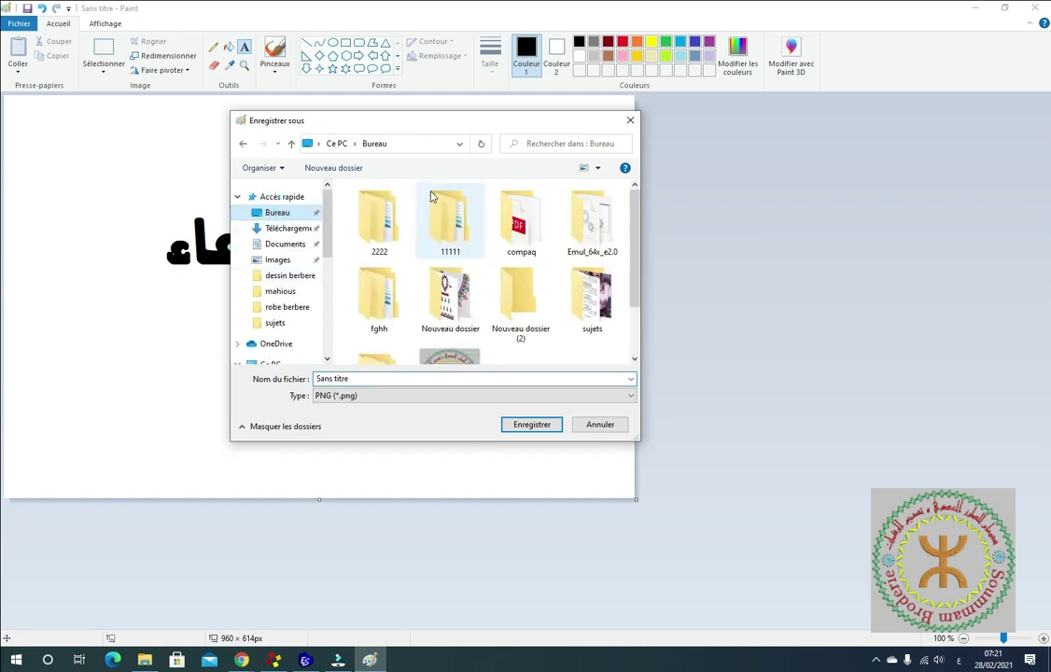
double_click(523, 295)
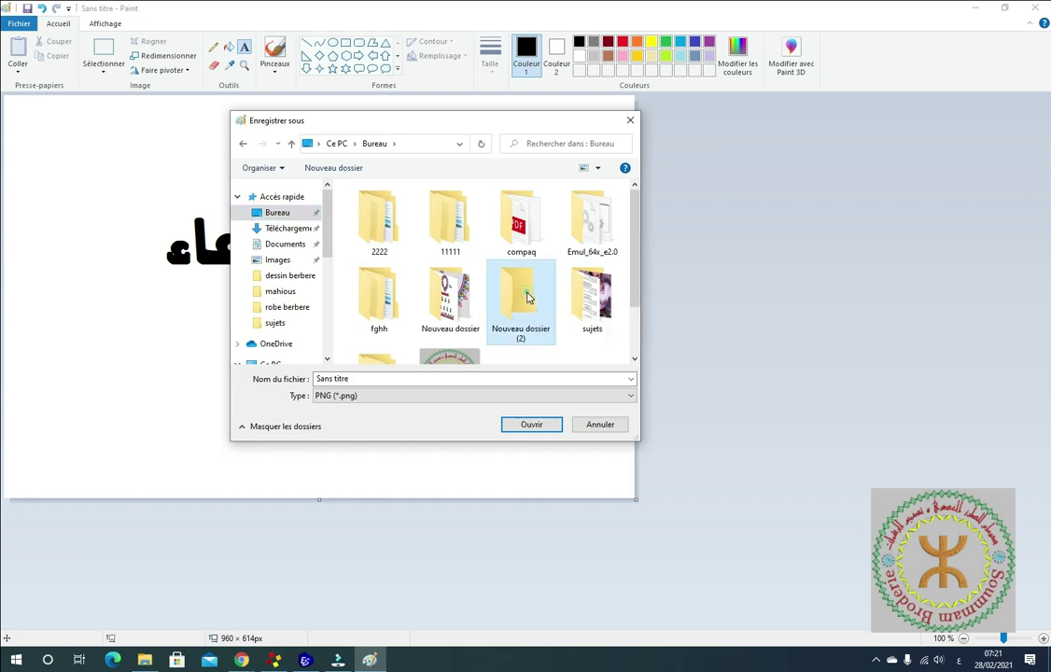
click(242, 144)
double_click(456, 285)
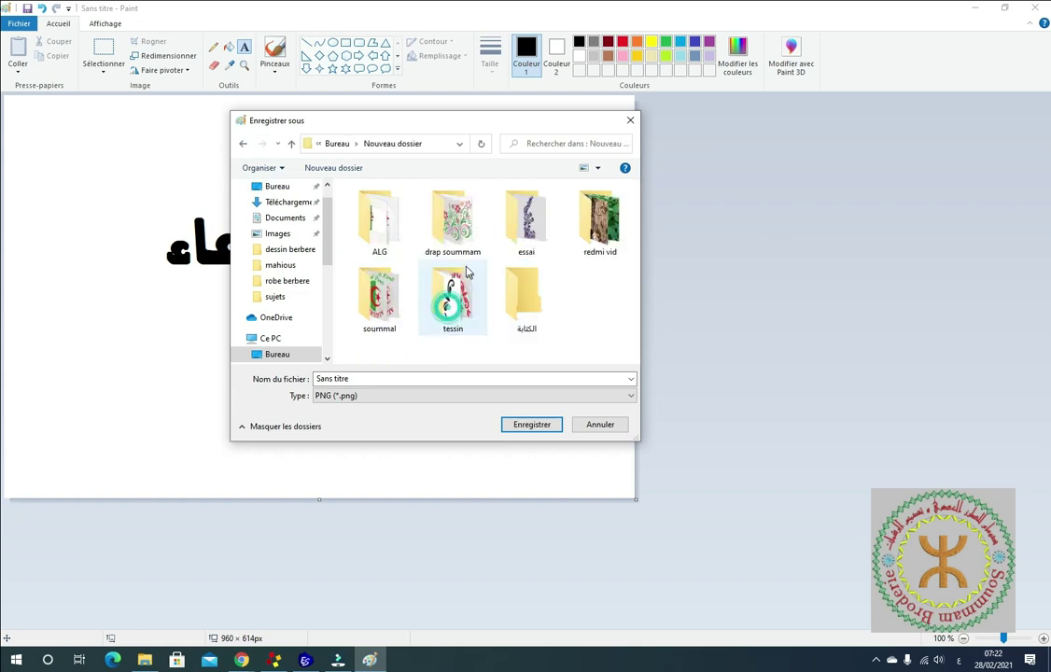
double_click(529, 311)
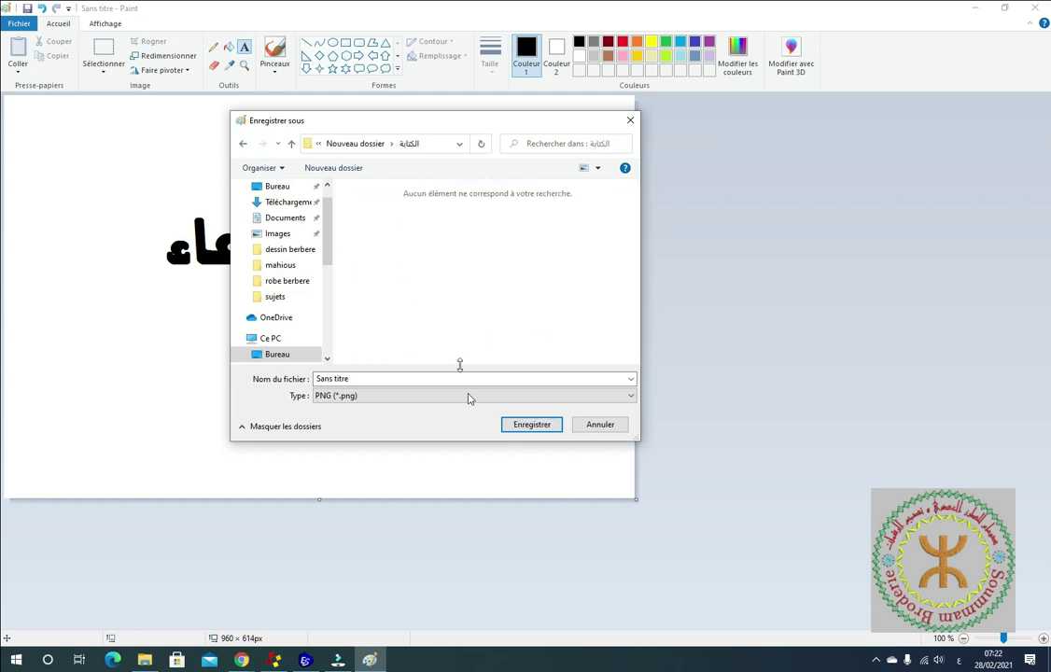
Save the drawing in JPEG format with the file name 1.
click(374, 378)
click(369, 396)
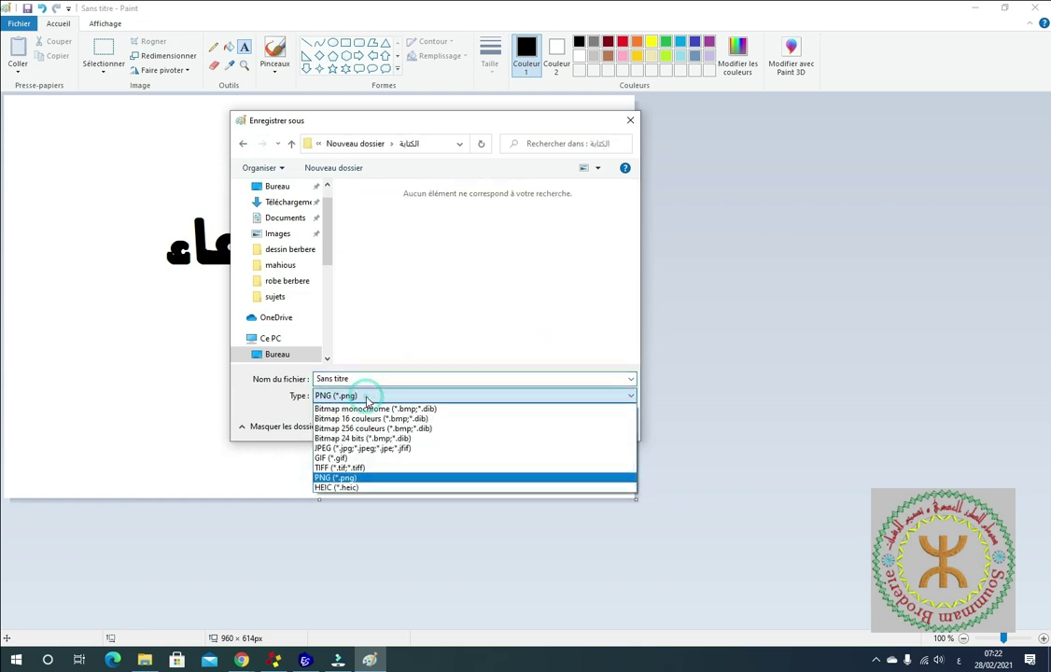
click(334, 452)
click(364, 378)
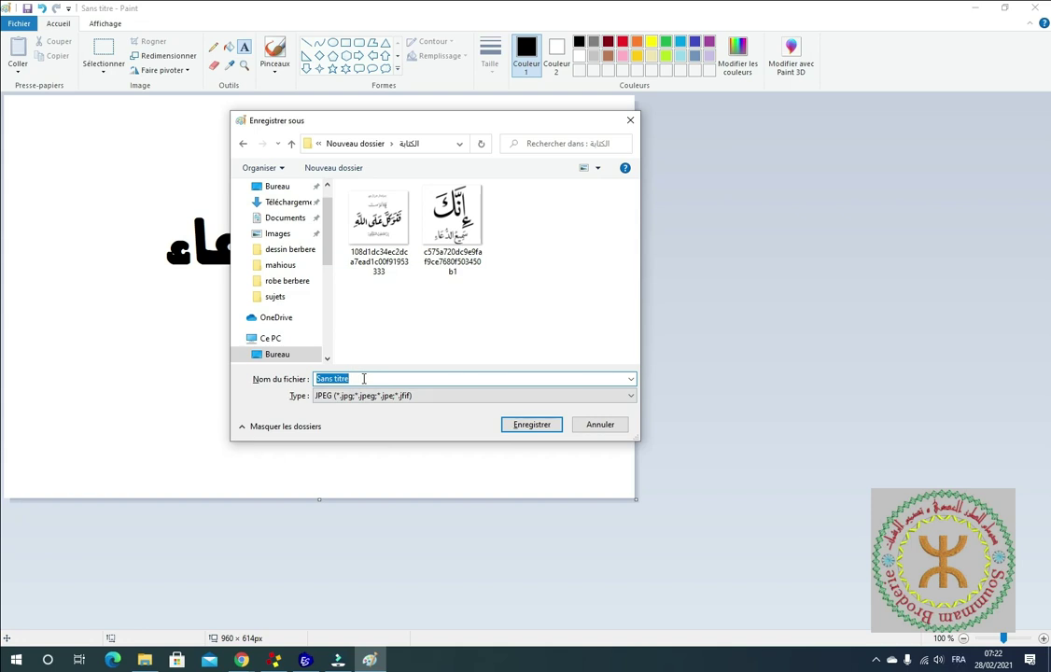
text(1)
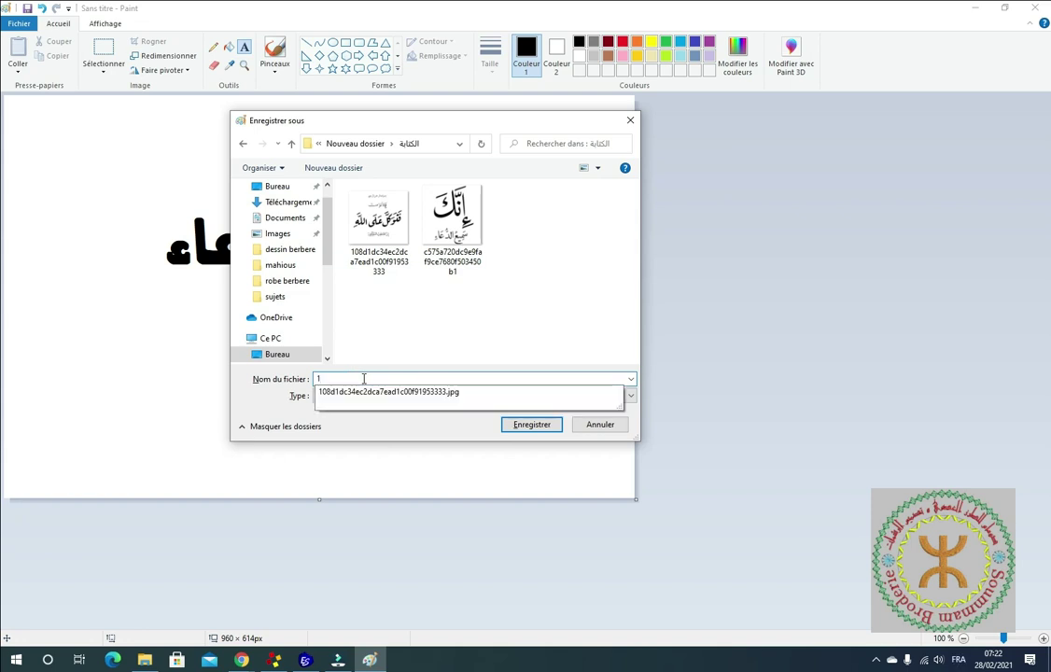
click(537, 425)
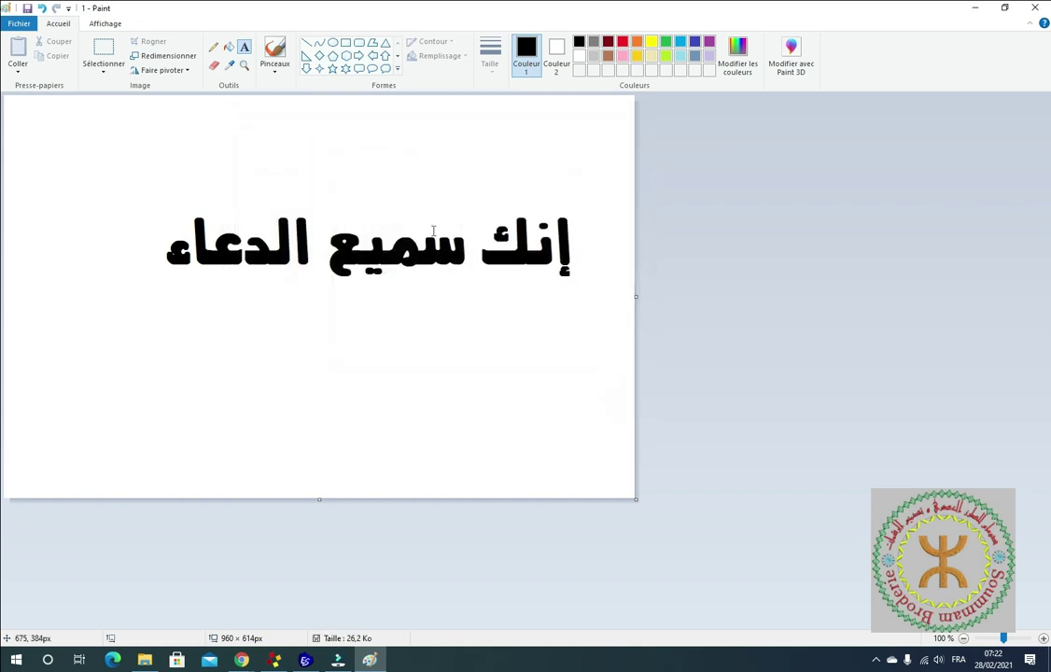
Switch to Wilcom and delete the Pinterest calligraphy image from Design1.
mouse_move(338, 661)
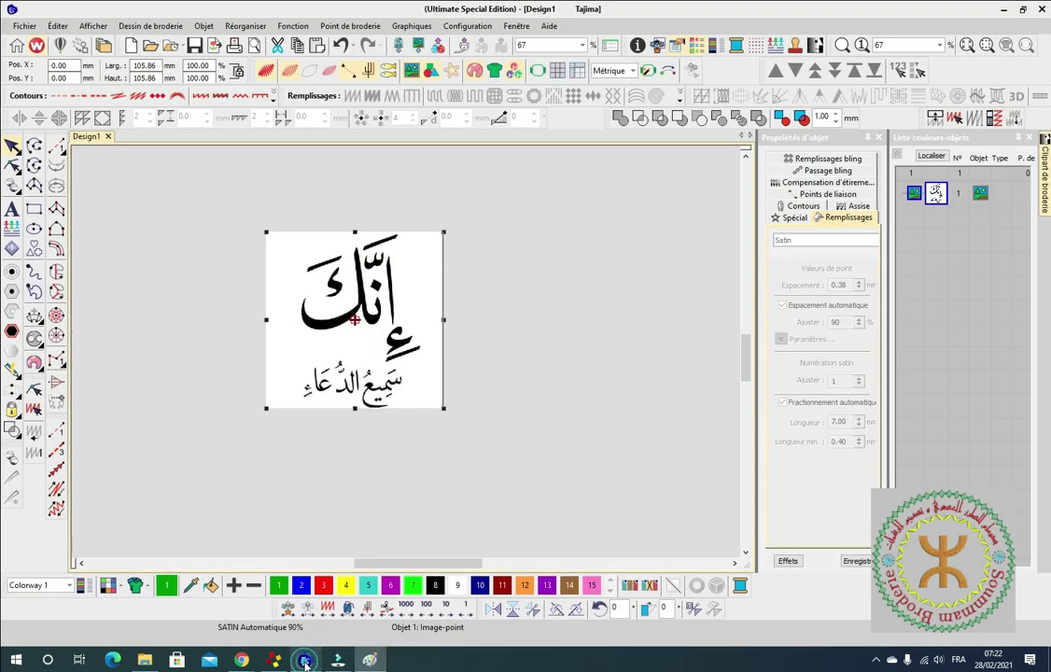
click(306, 660)
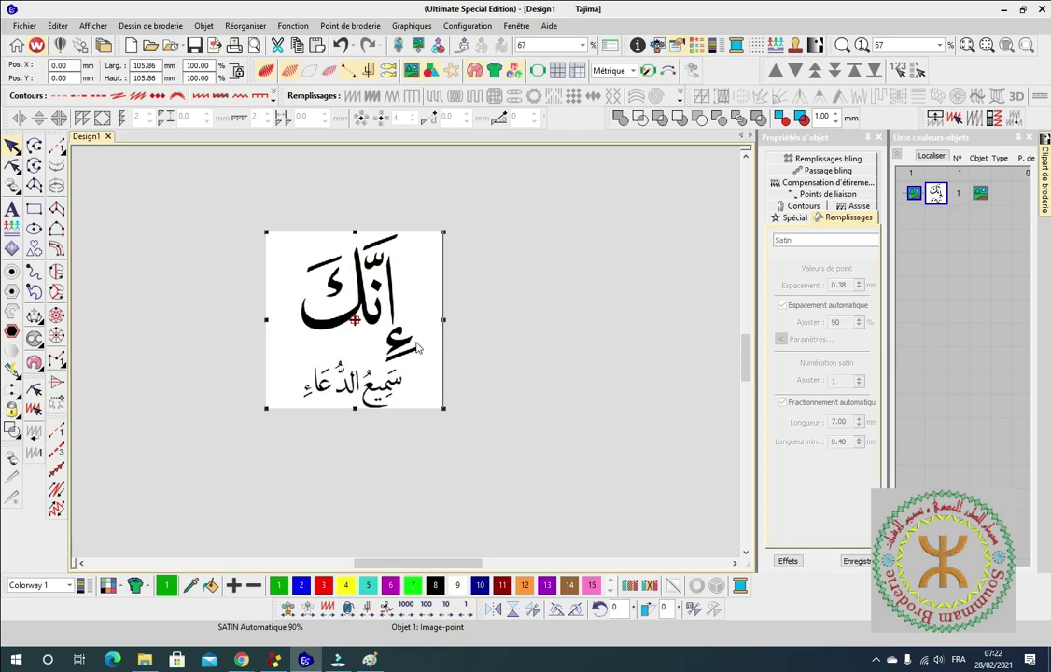
click(145, 660)
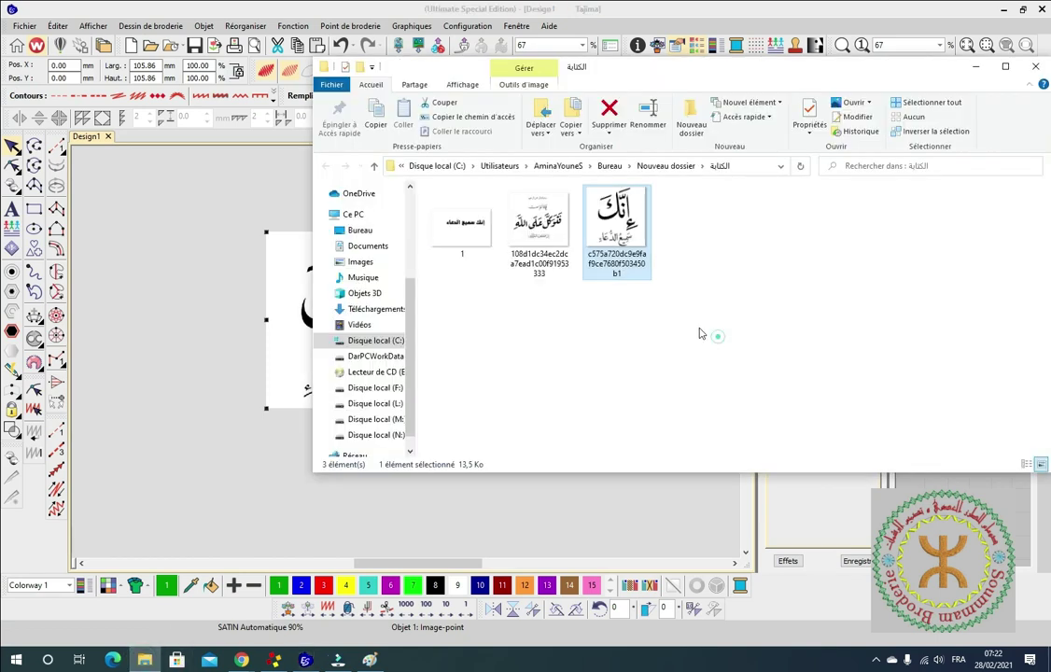
click(464, 228)
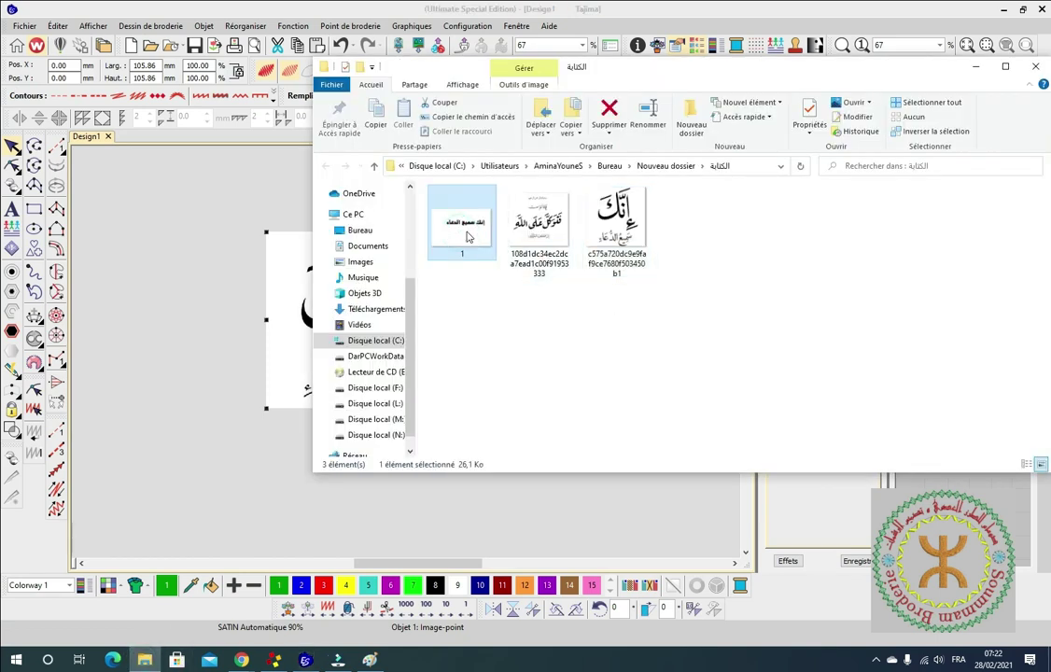
click(302, 283)
key(Delete)
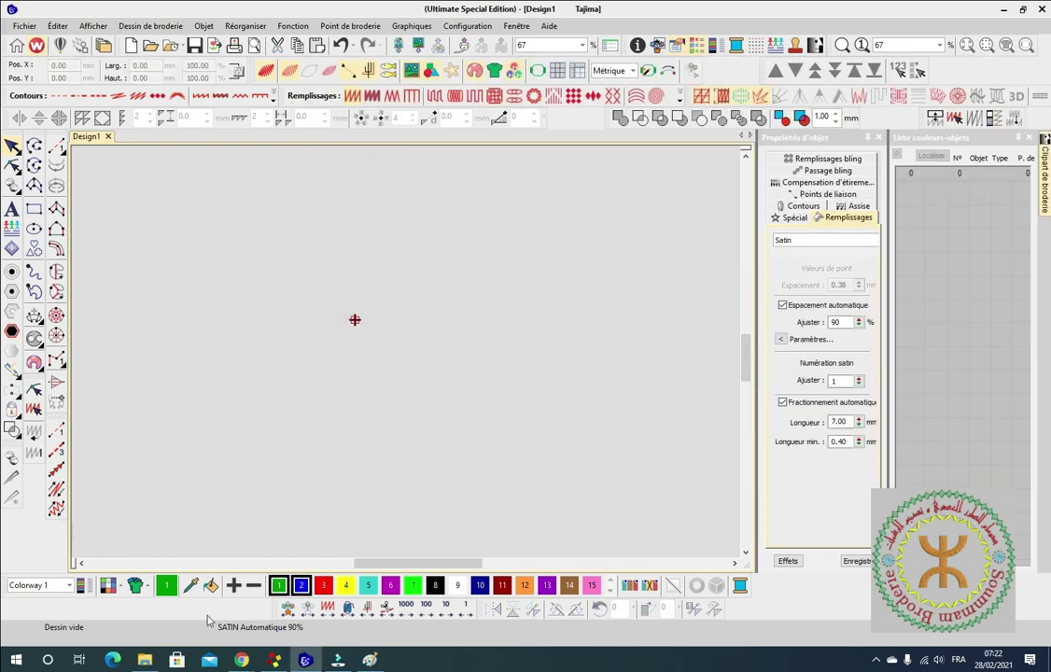
Insert the image file 1 from the الكتابة folder into the empty design.
click(145, 663)
drag(479, 227, 224, 367)
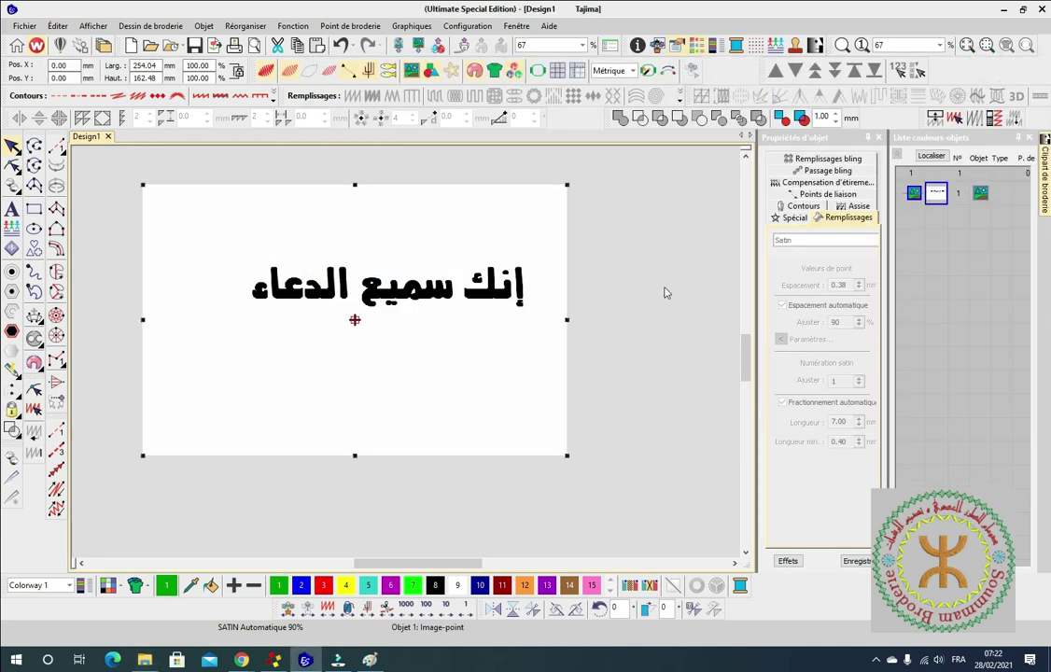
click(664, 292)
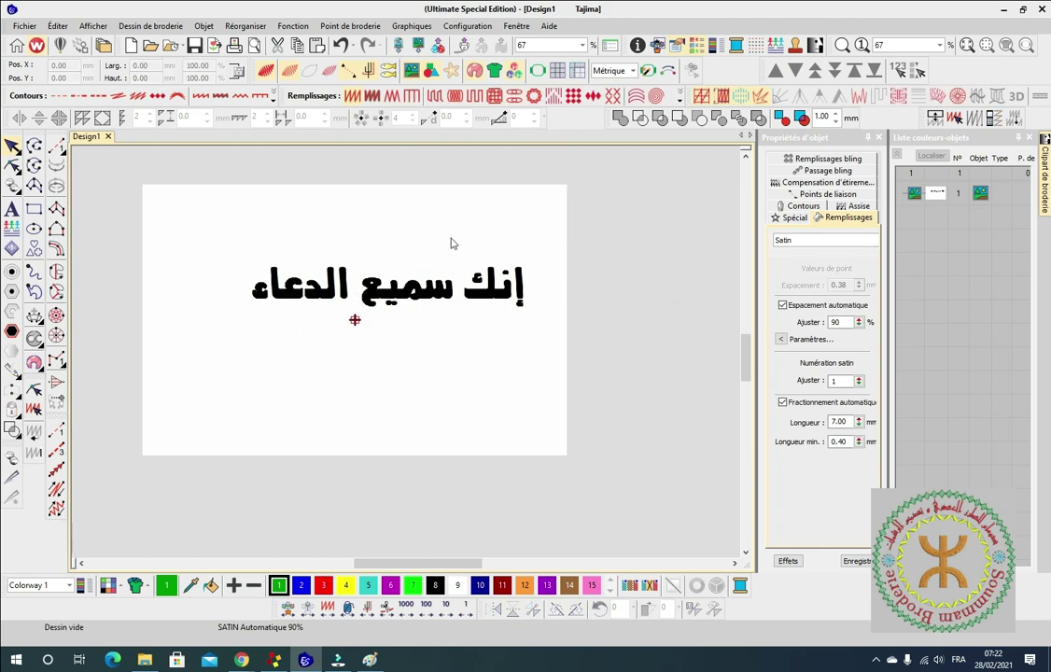
Crop the inserted image with a rectangular outline drawn closely around the phrase إنك سميع الدعاء.
click(412, 25)
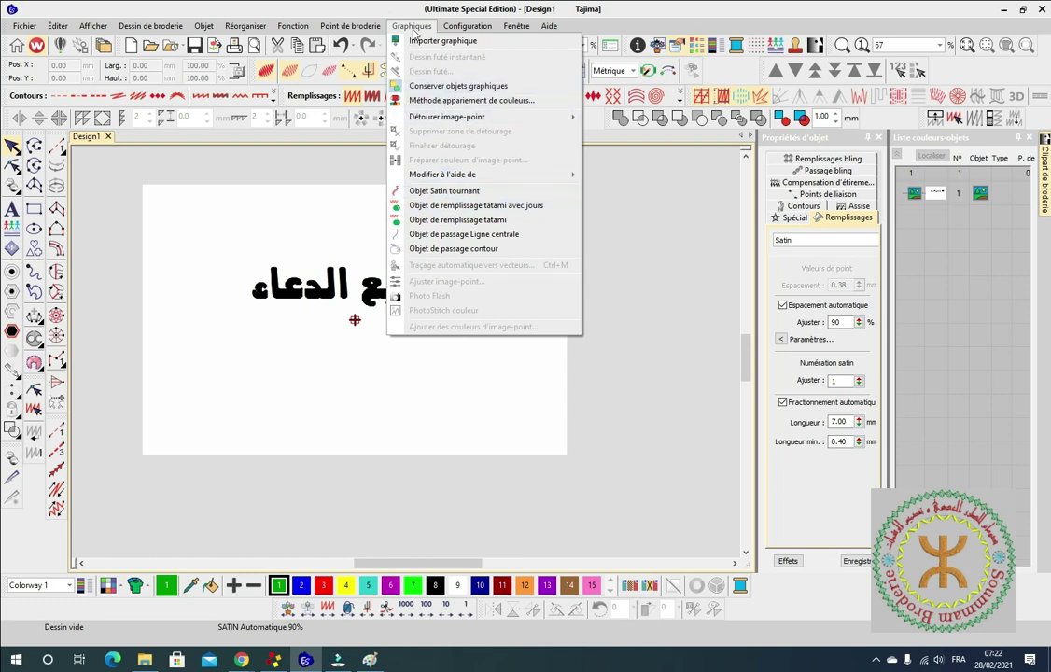
mouse_move(447, 121)
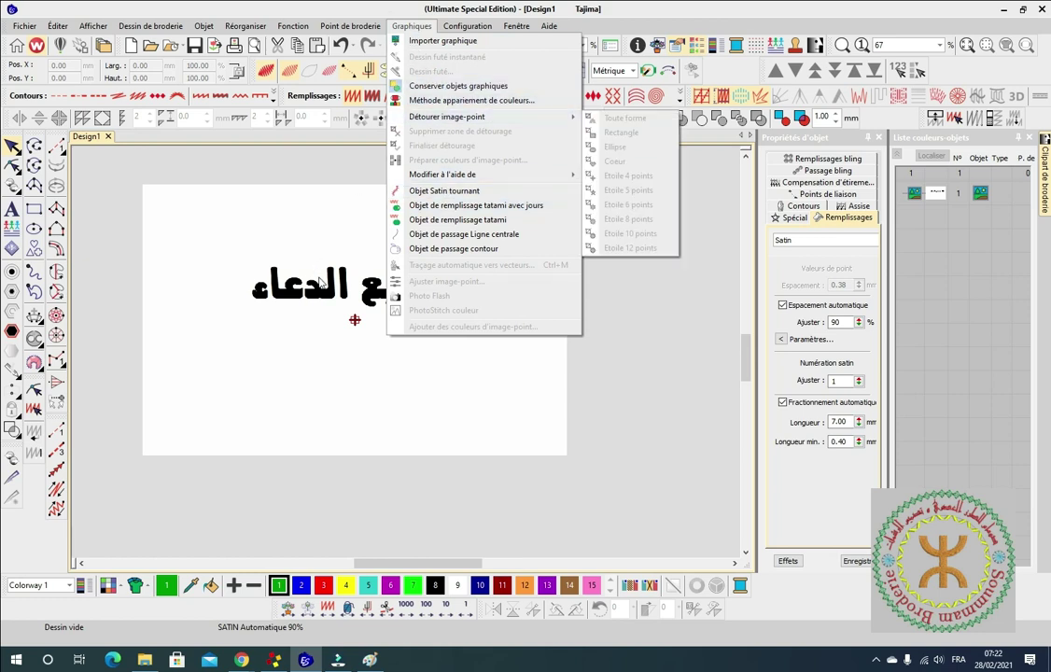
click(280, 243)
click(412, 25)
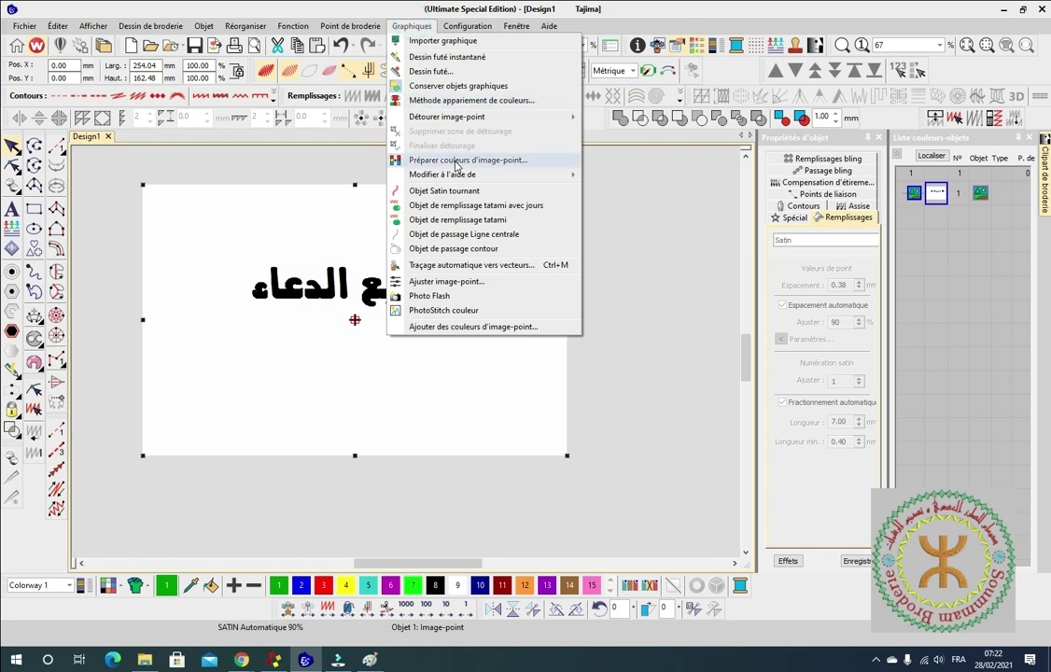
mouse_move(526, 115)
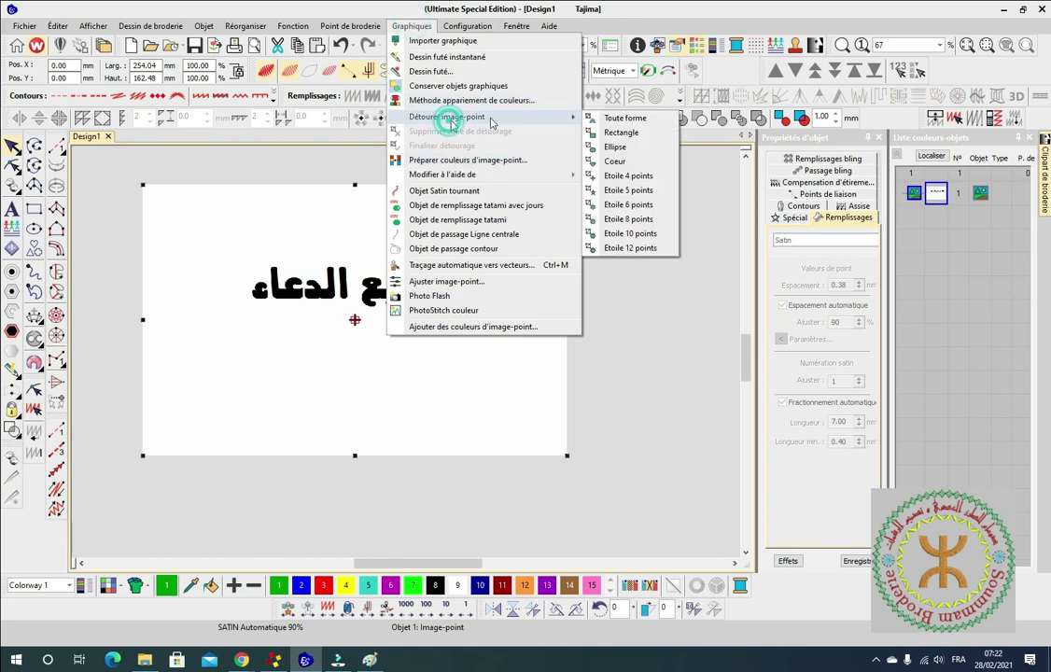
click(625, 132)
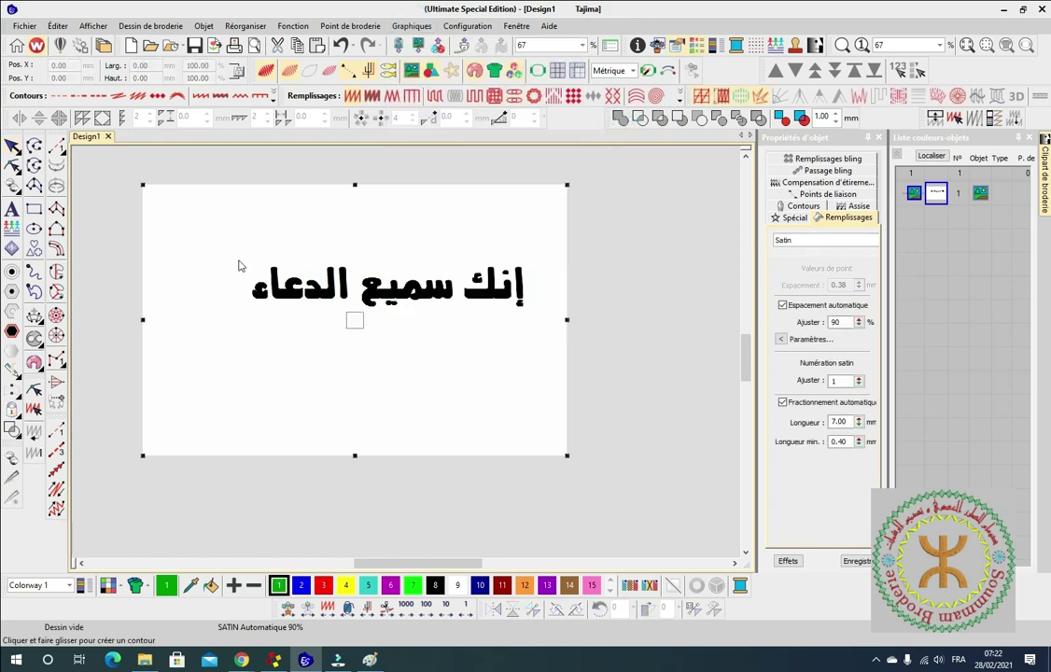
drag(236, 252, 537, 328)
click(651, 362)
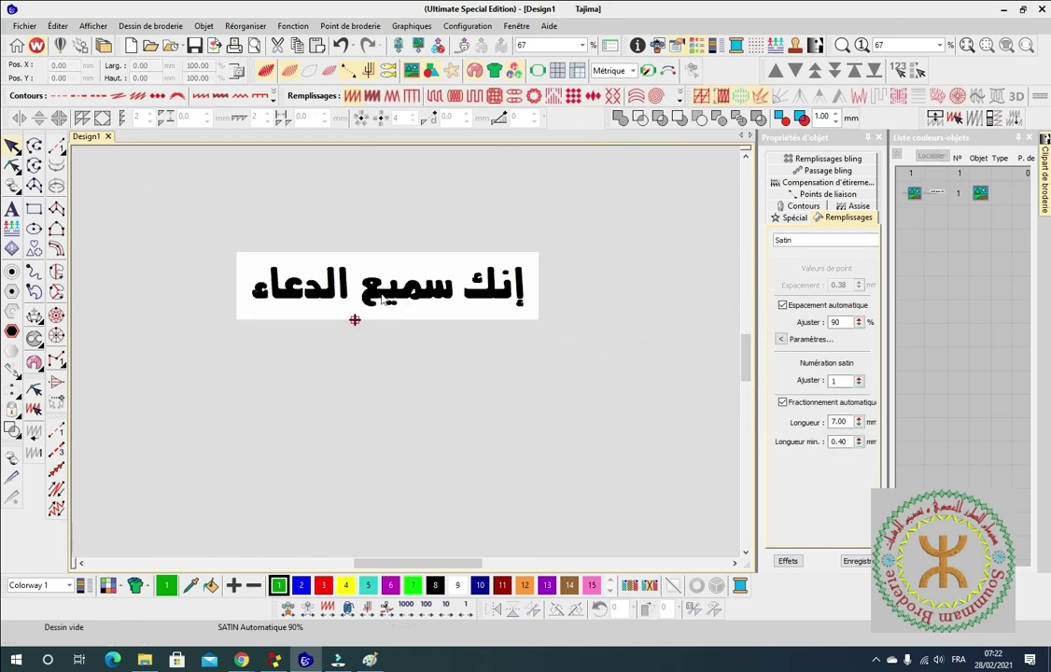
Lock the cropped phrase image in place as the digitizing background.
scroll(408, 358, up, 2)
scroll(408, 357, up, 1)
scroll(392, 364, down, 3)
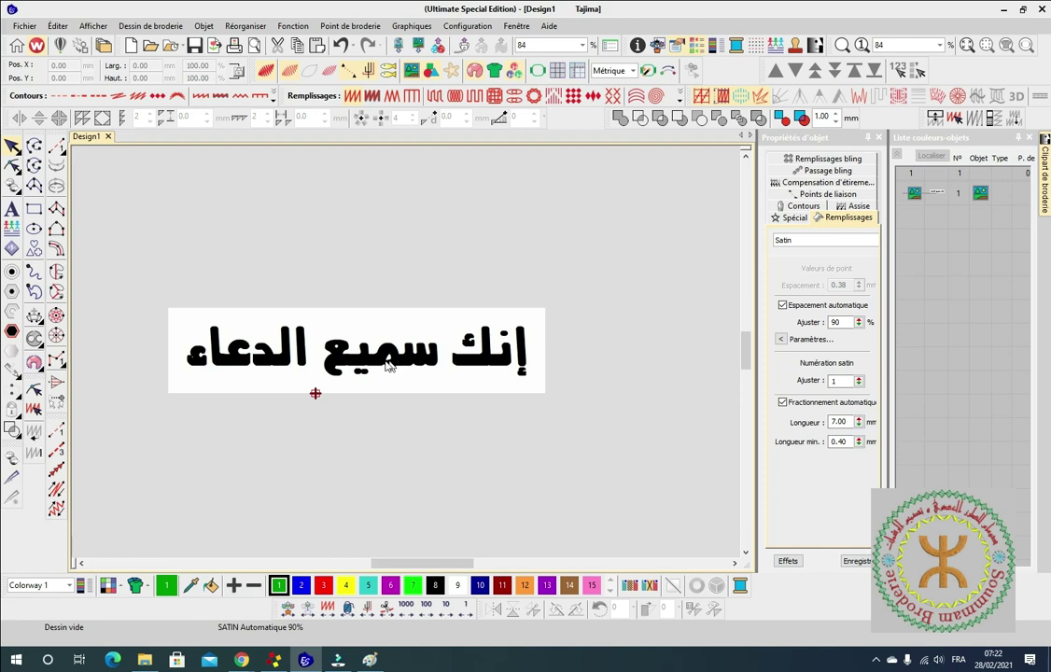
click(502, 248)
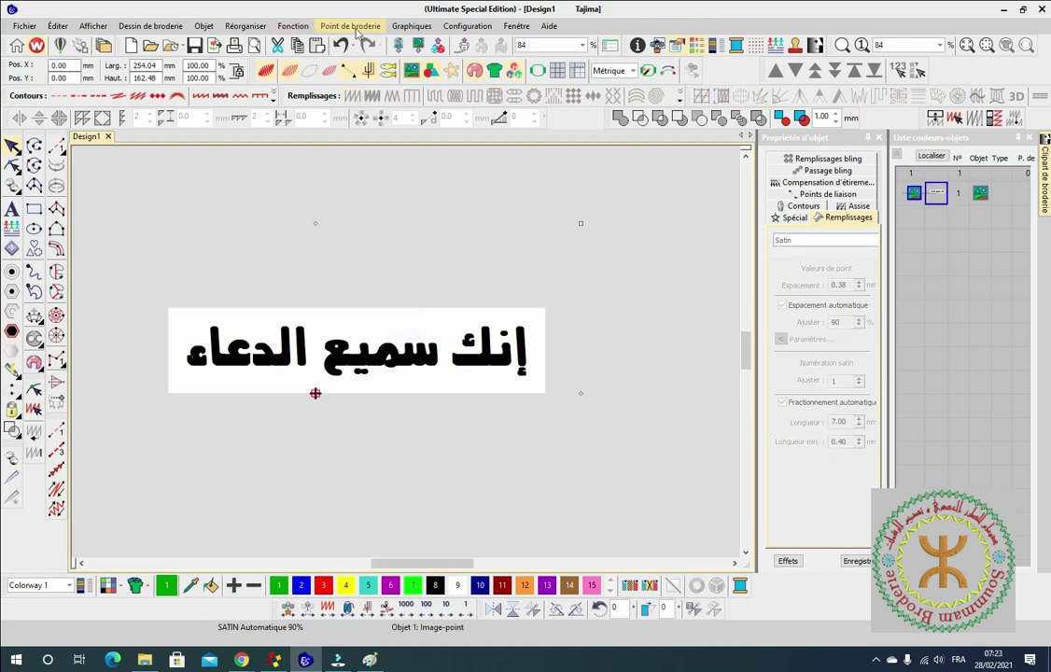
click(345, 292)
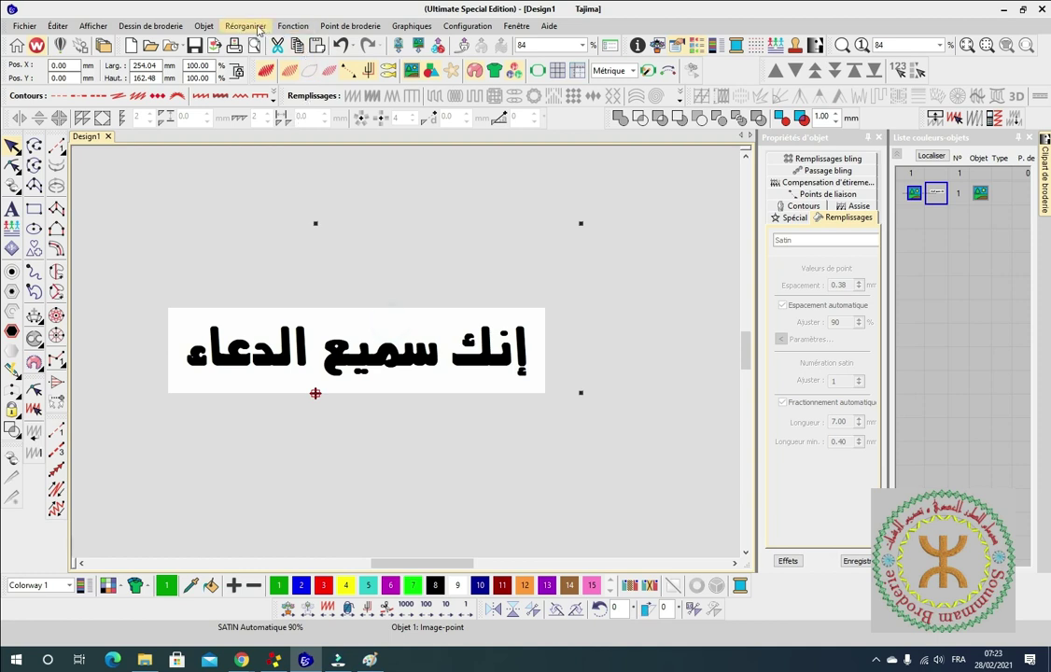
click(244, 25)
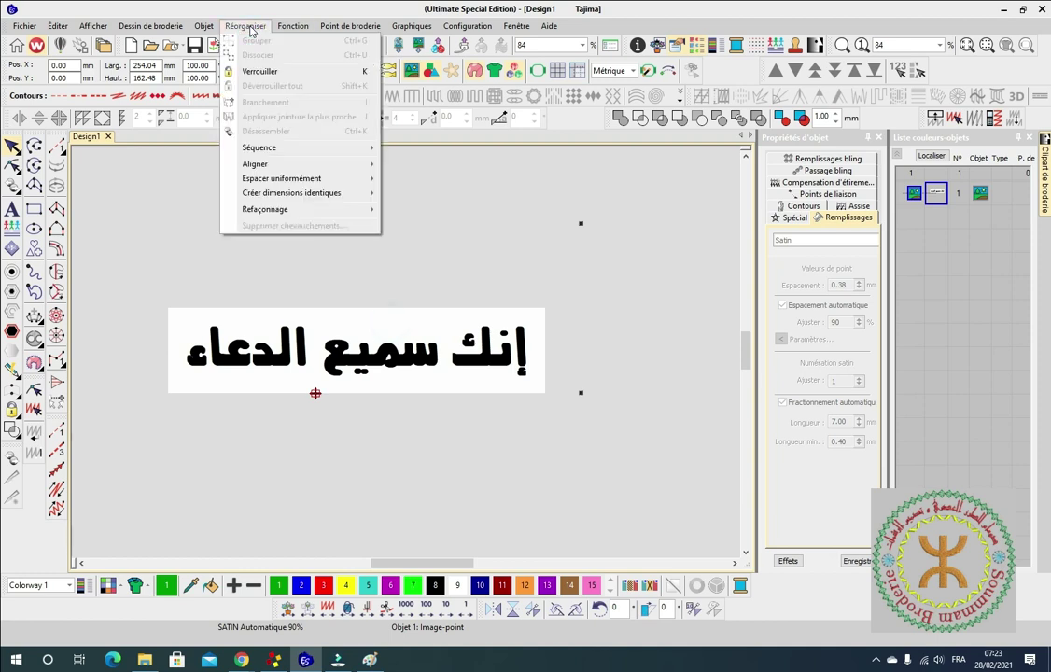
click(261, 73)
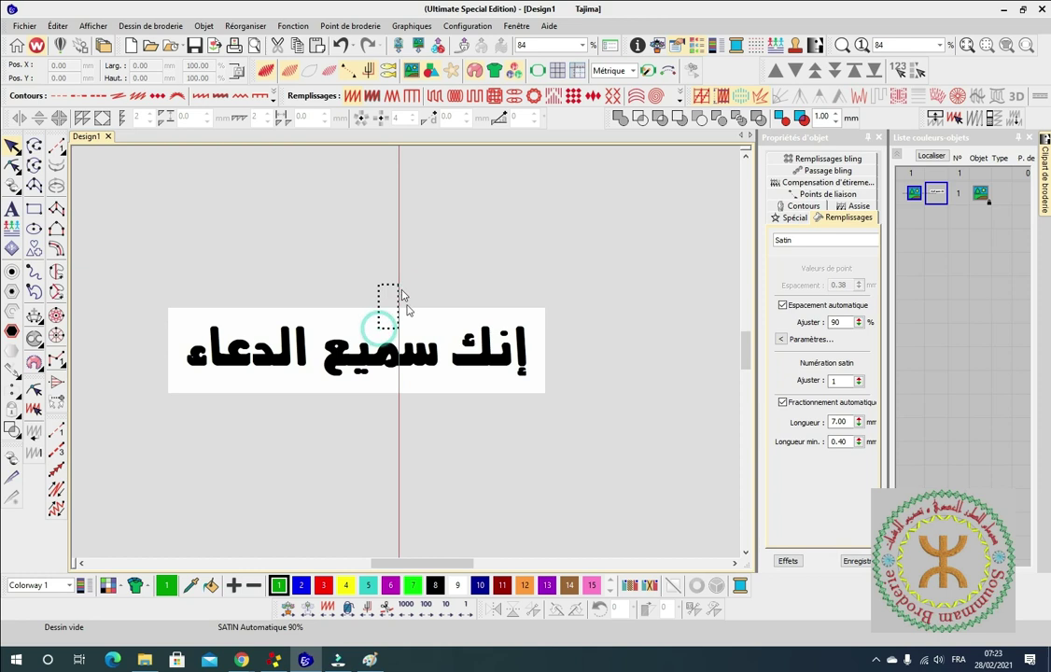
Begin a satin column on the first alif of إنك, placing point pairs around its rounded upper end.
scroll(411, 355, up, 3)
scroll(568, 334, up, 2)
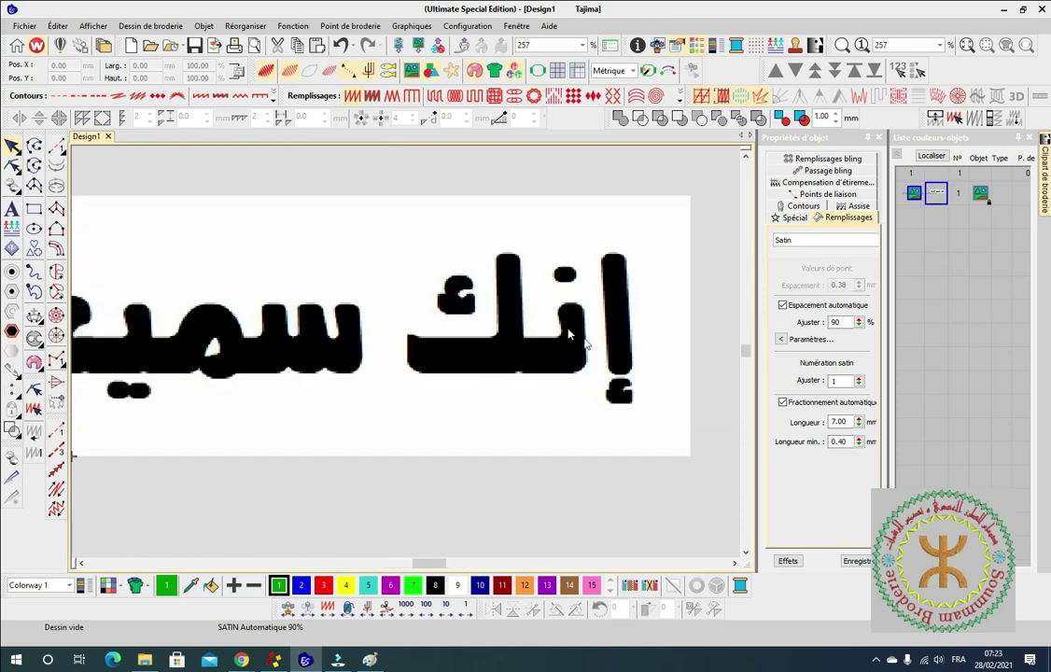
scroll(481, 352, down, 2)
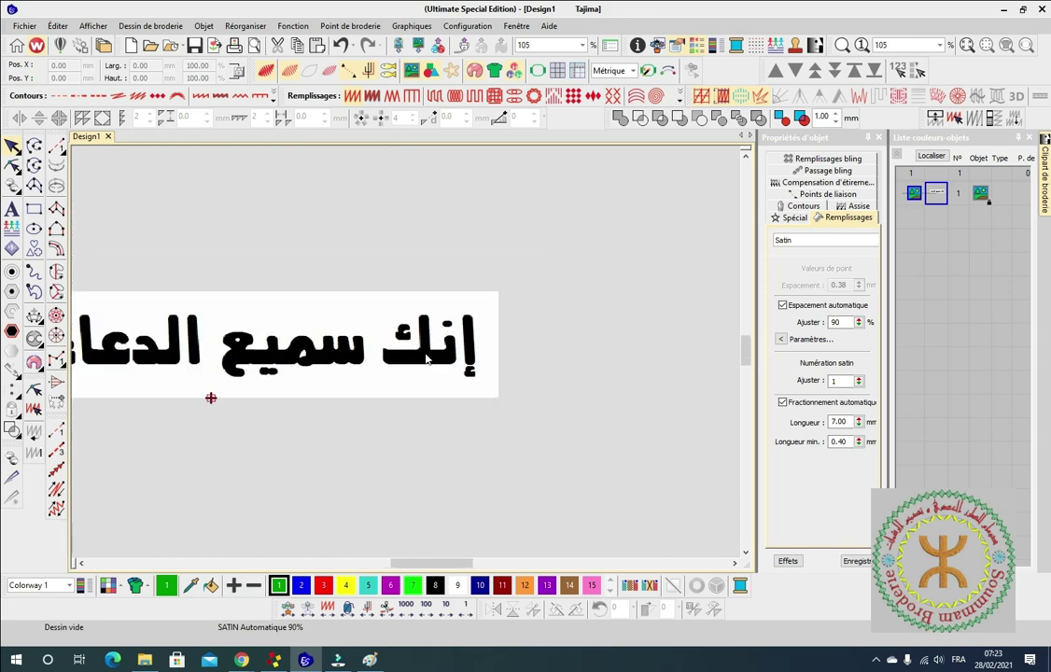
scroll(513, 327, up, 2)
click(57, 210)
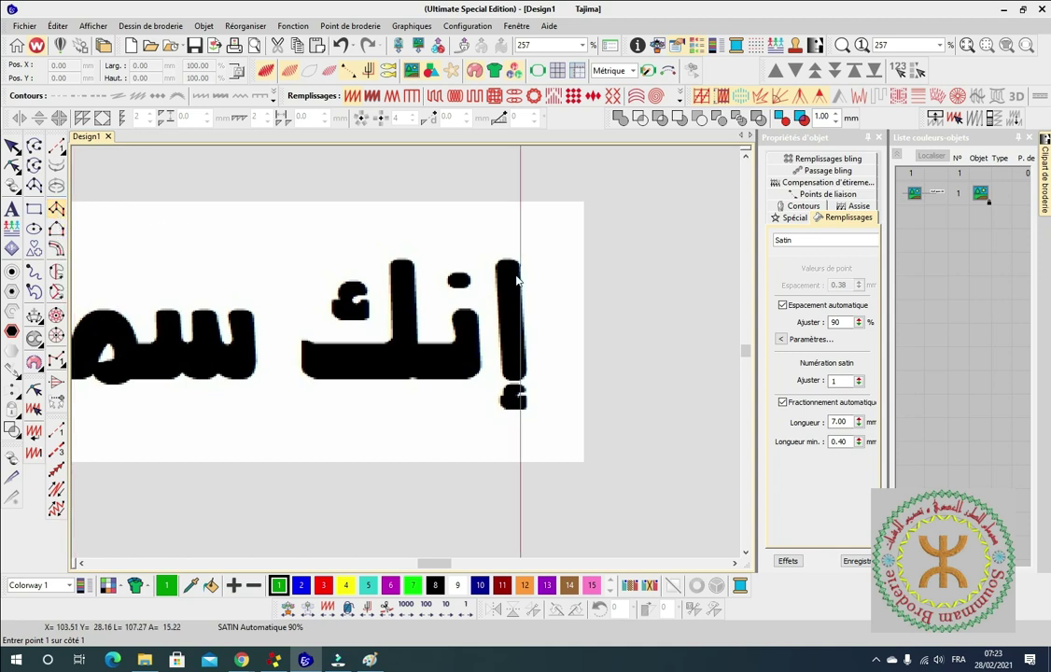
scroll(406, 353, up, 4)
scroll(406, 357, up, 3)
click(405, 300)
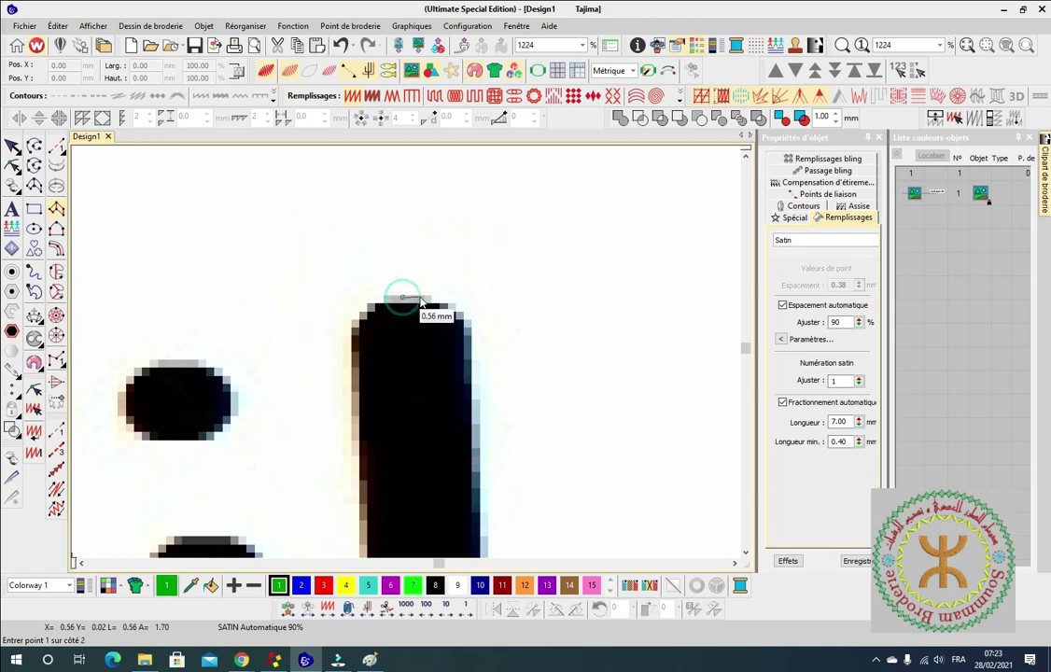
click(368, 305)
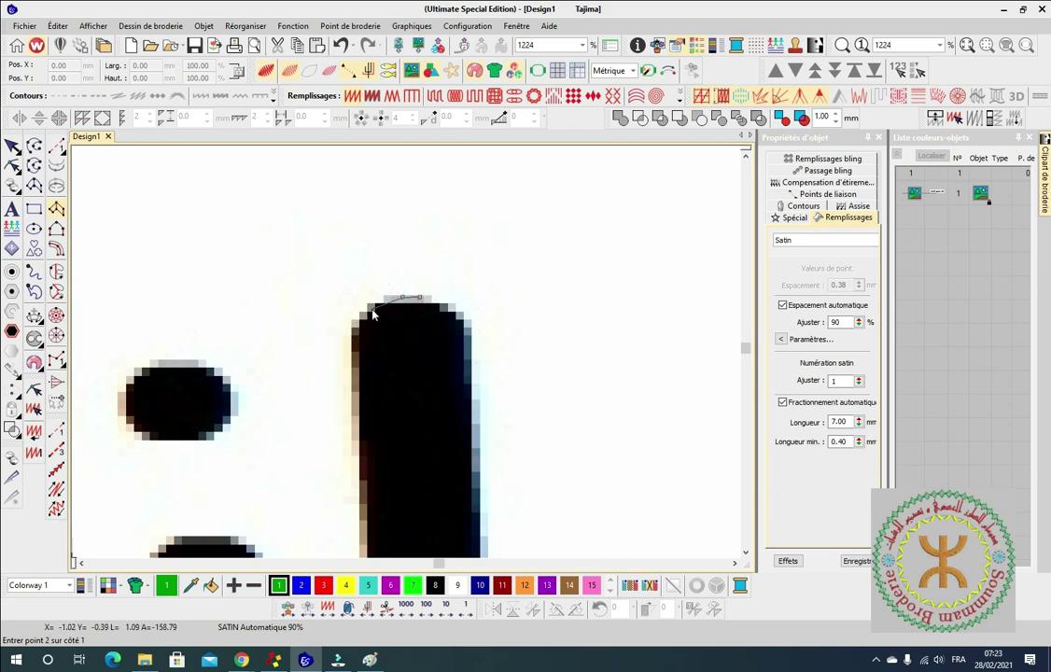
click(453, 316)
click(356, 332)
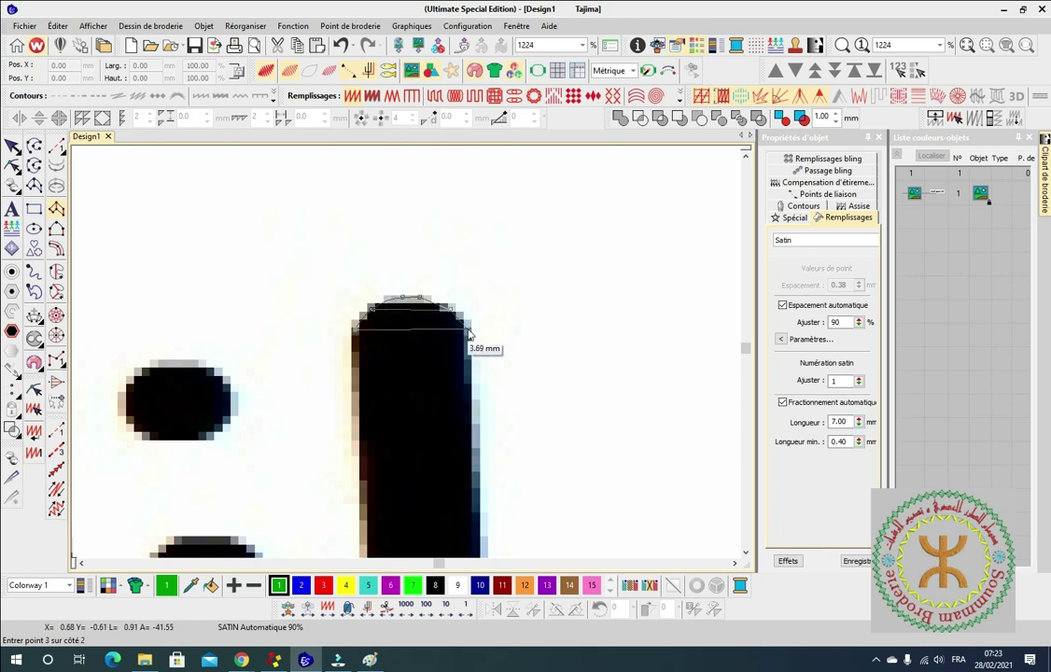
click(470, 335)
Extend the alif's satin column down both edges, trace its rounded lower end and generate the stitches.
scroll(408, 357, down, 3)
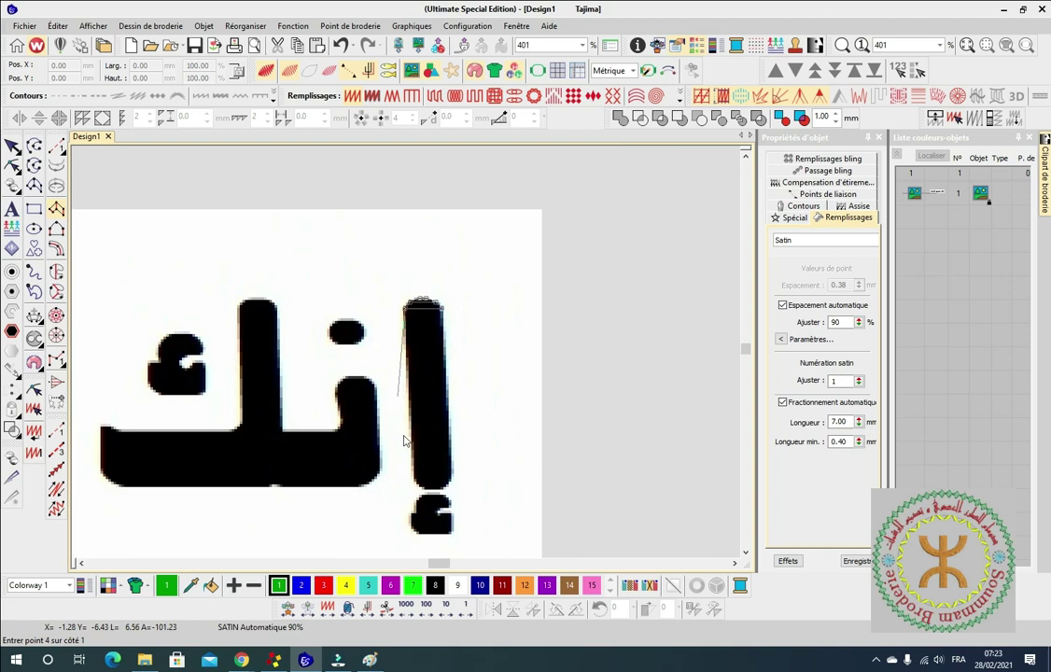
click(417, 484)
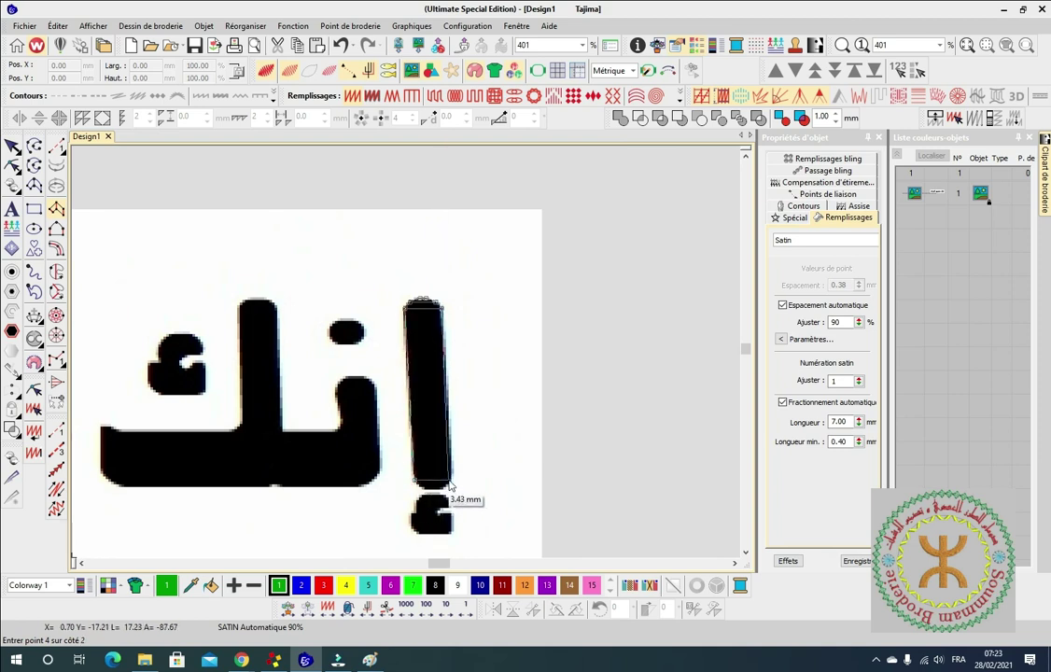
click(452, 484)
scroll(453, 481, up, 2)
scroll(408, 357, up, 5)
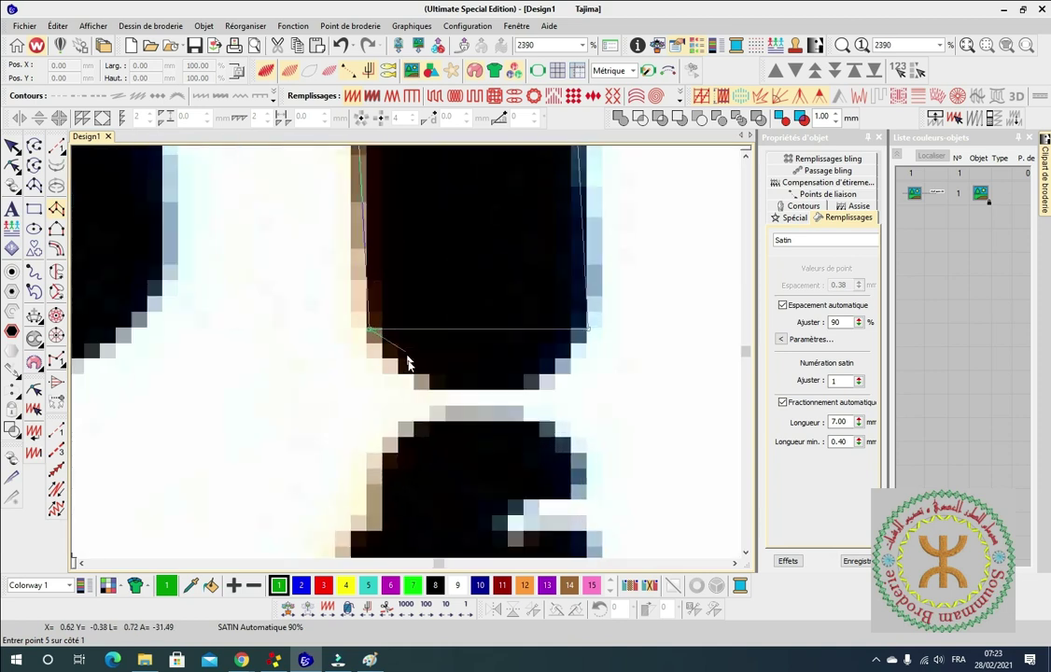
click(395, 364)
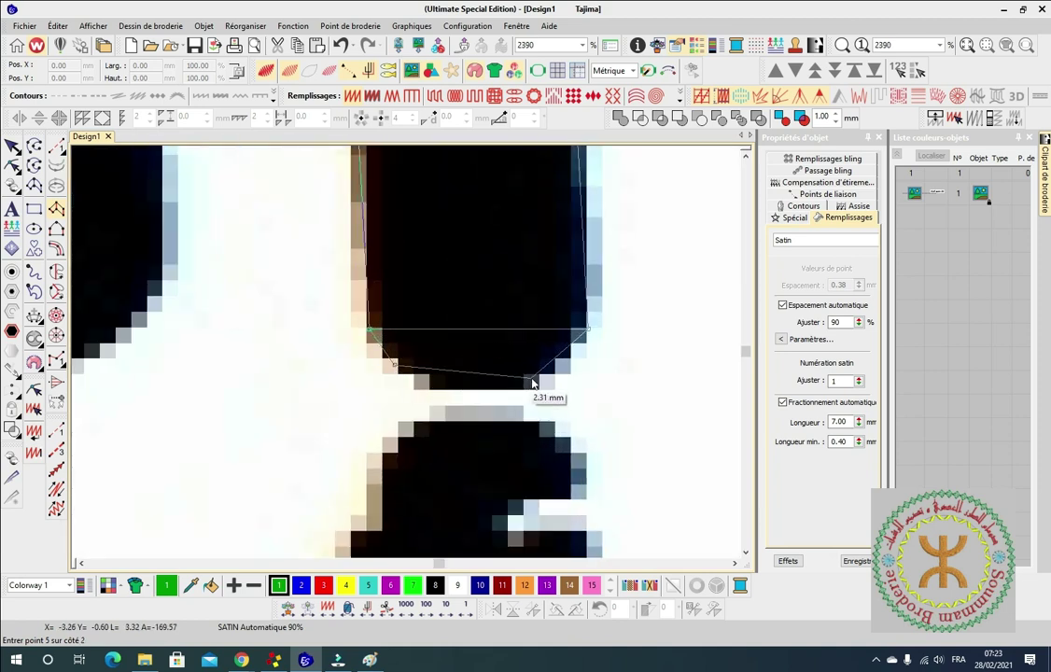
click(452, 392)
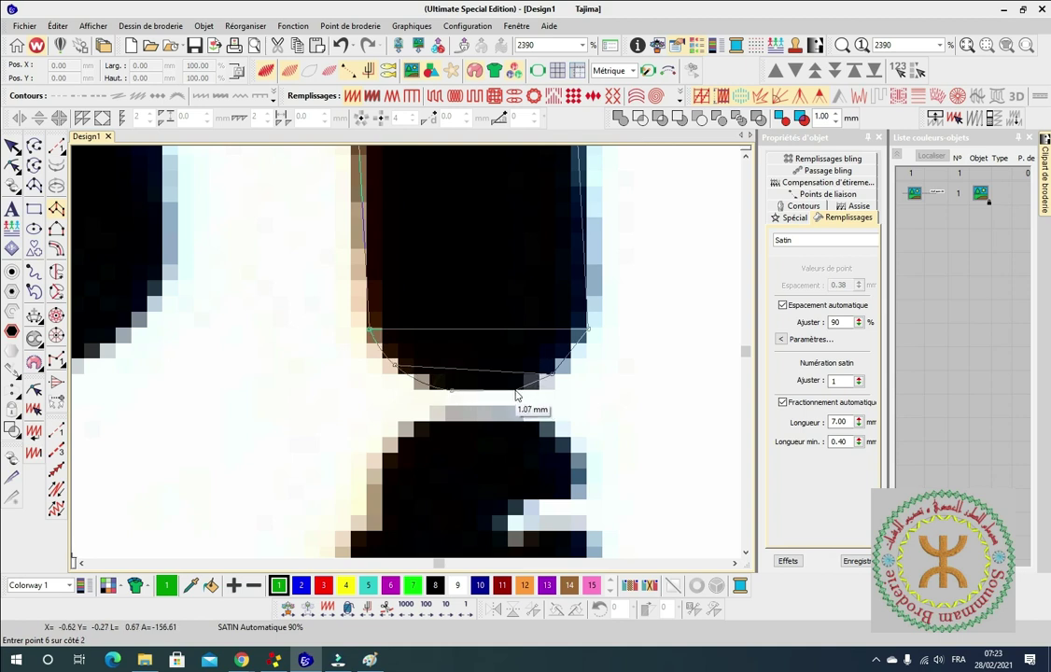
key(Return)
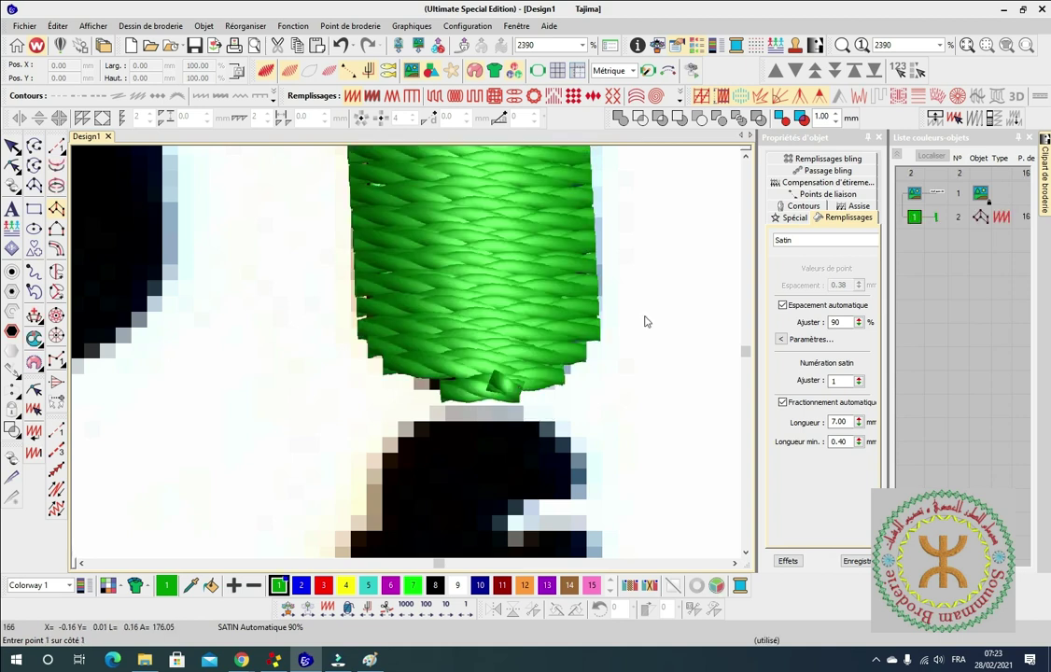
Digitize the curved upper part of the hamza beneath the first alif as a satin column and generate its stitches.
scroll(645, 322, down, 3)
scroll(407, 357, up, 5)
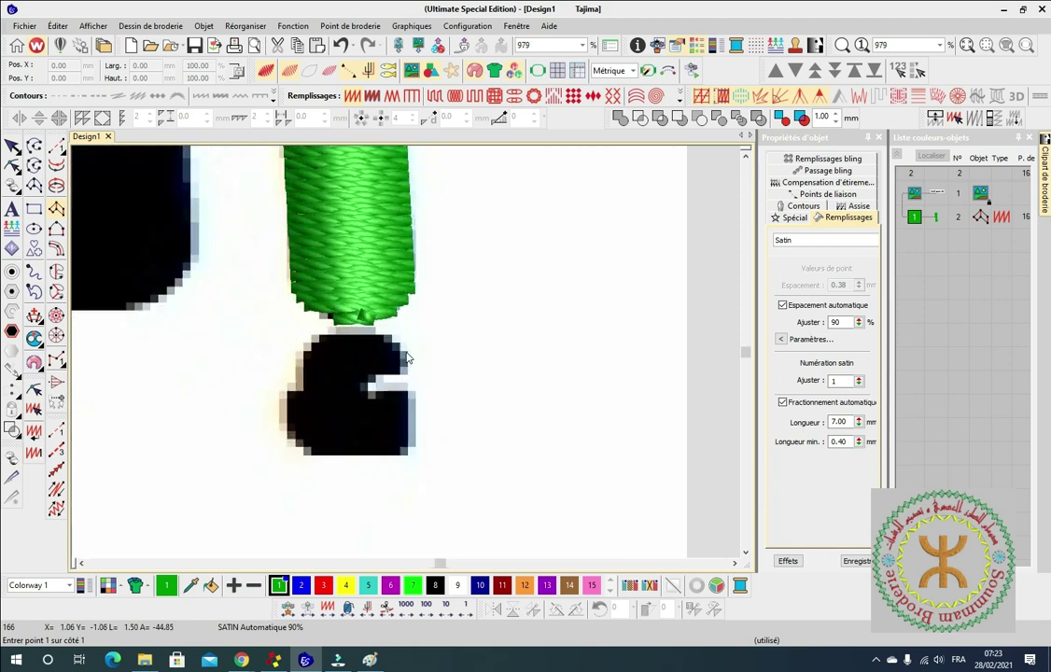
click(405, 360)
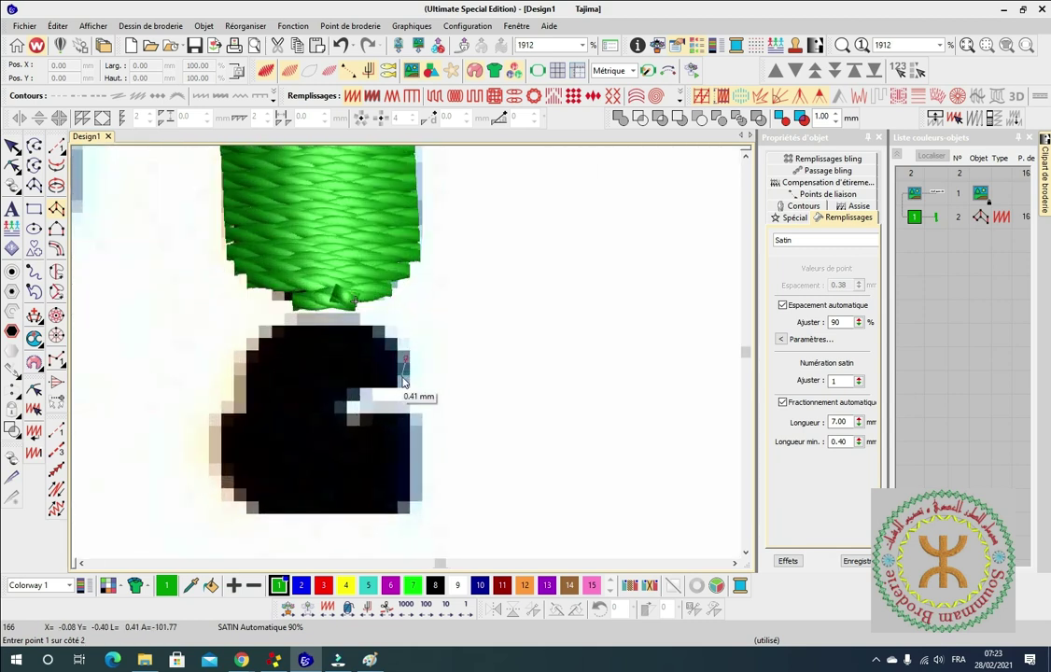
click(362, 391)
click(296, 321)
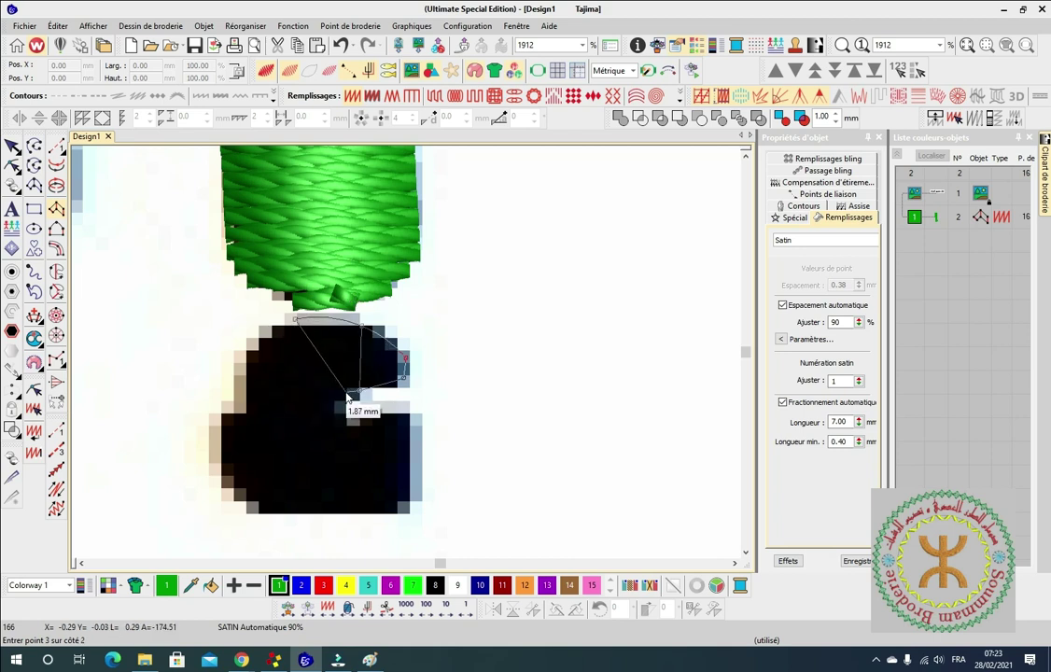
click(251, 380)
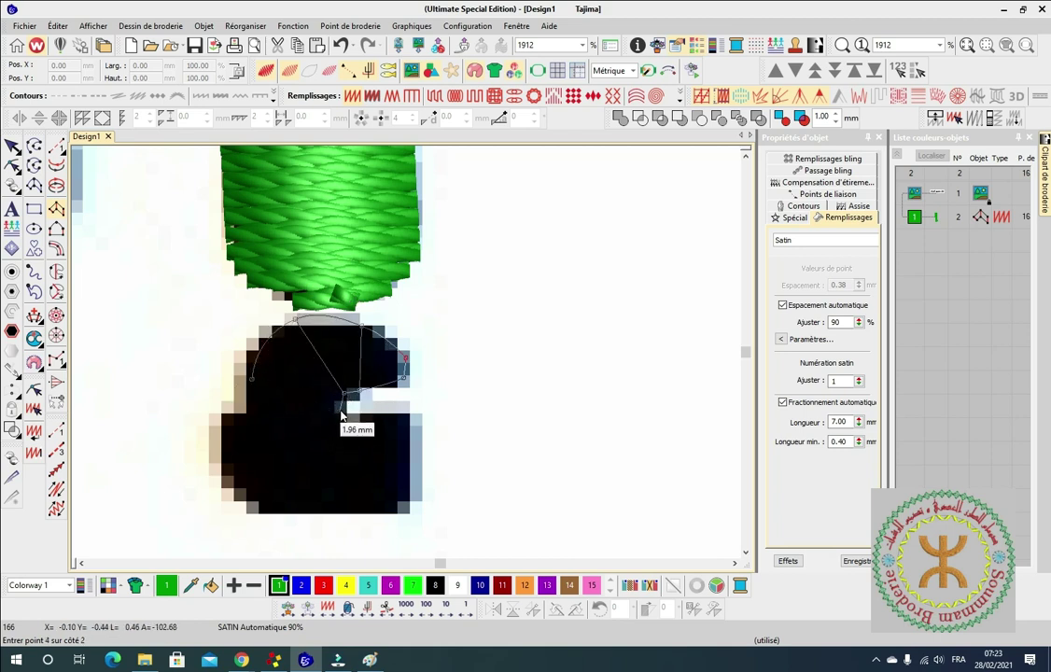
click(249, 415)
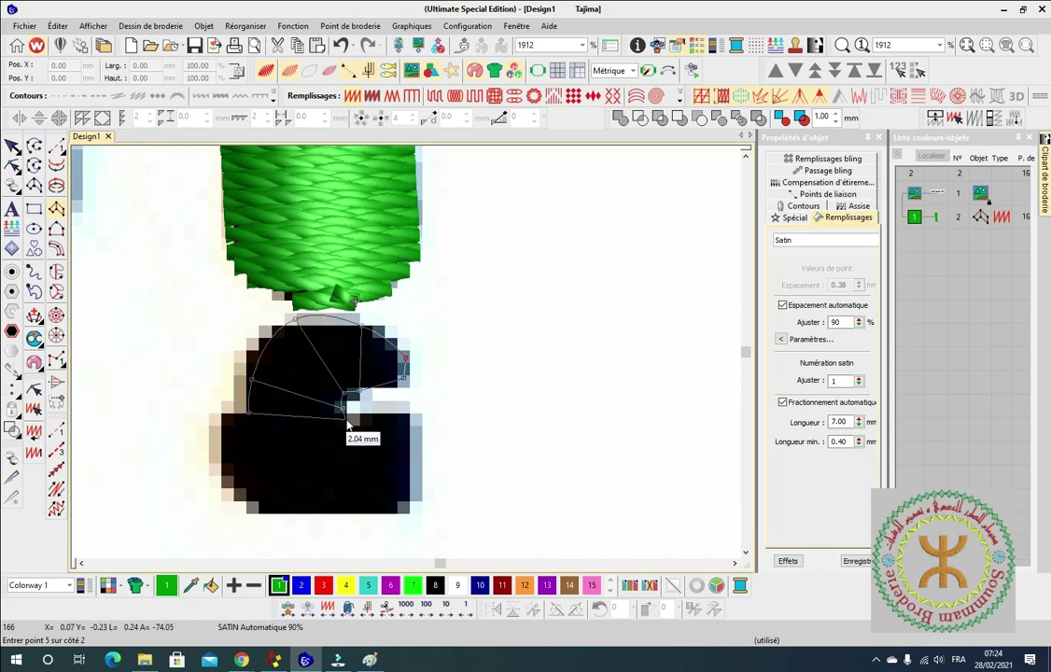
click(348, 422)
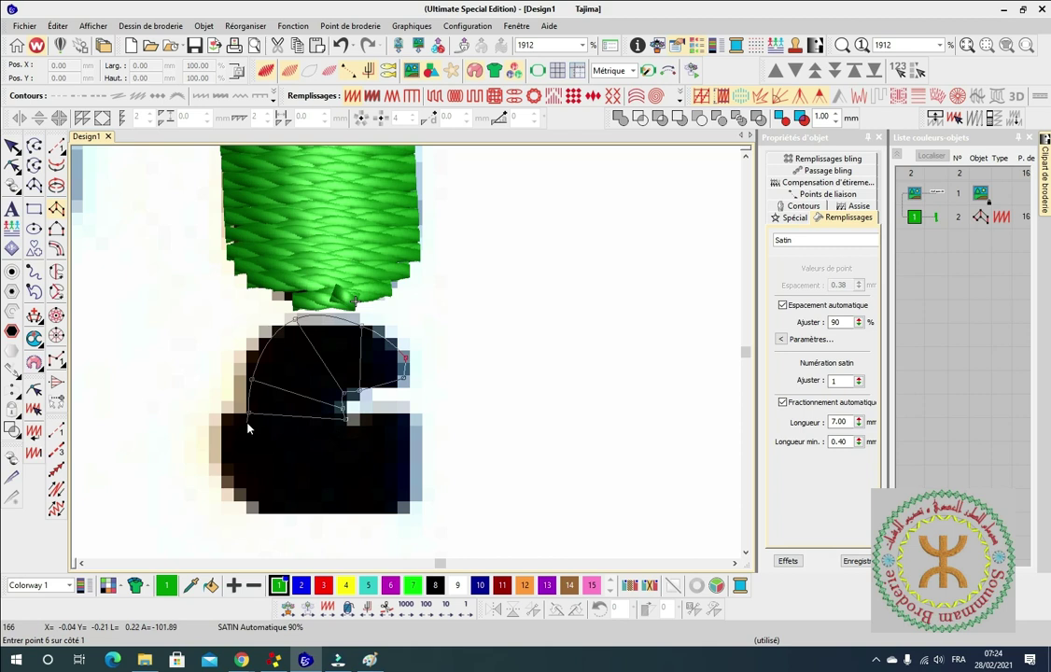
click(224, 414)
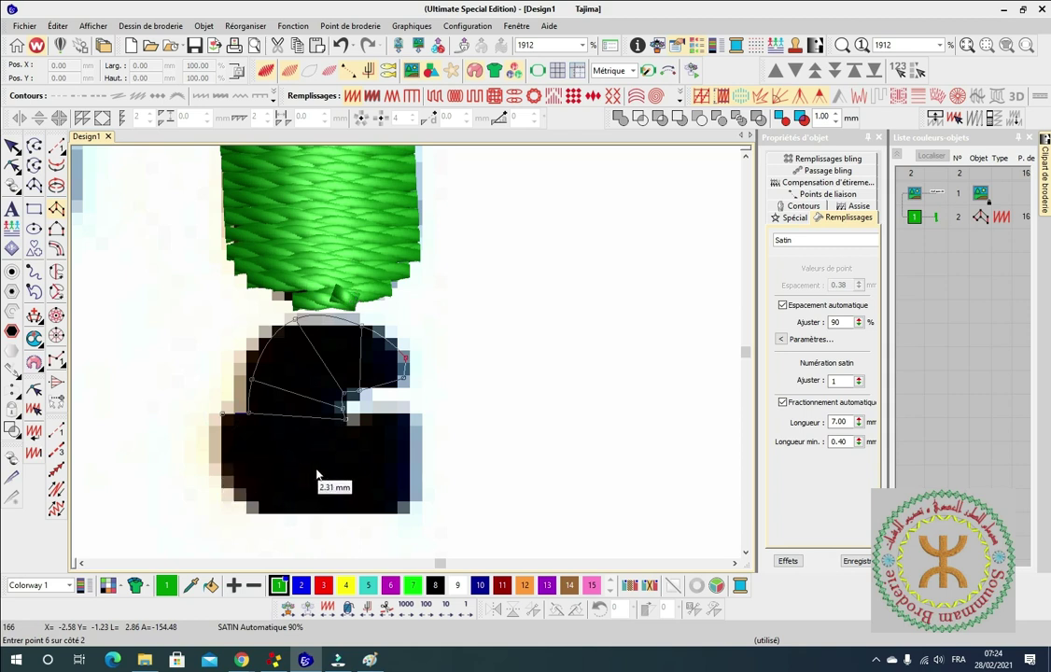
key(BackSpace)
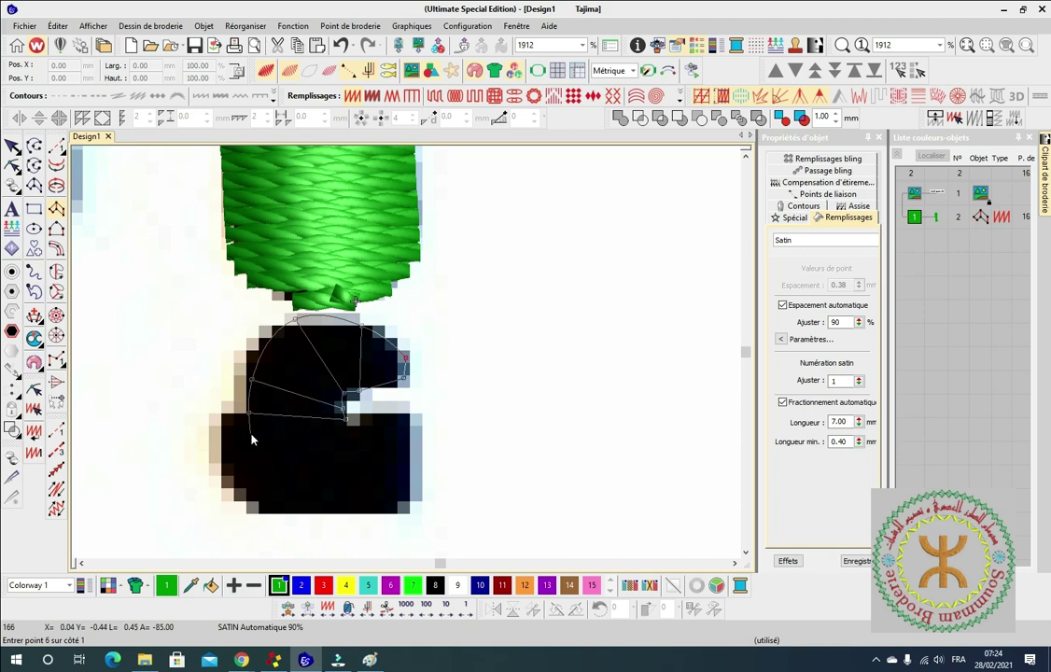
key(Return)
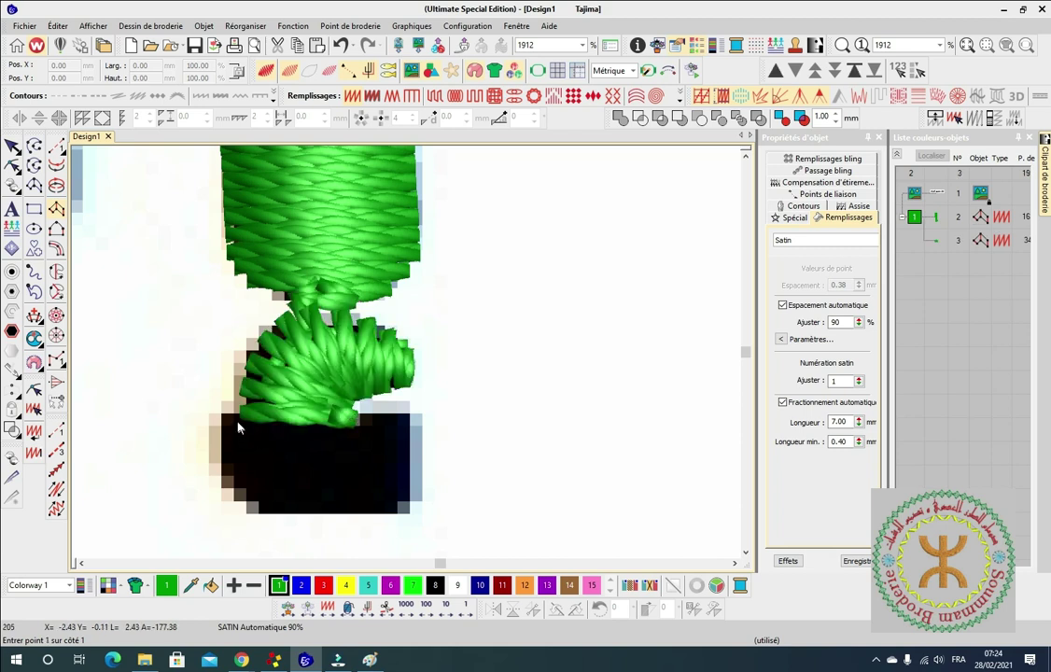
Trace the hamza's block-shaped lower part with satin point pairs down to its bottom edge and generate the stitches.
click(220, 411)
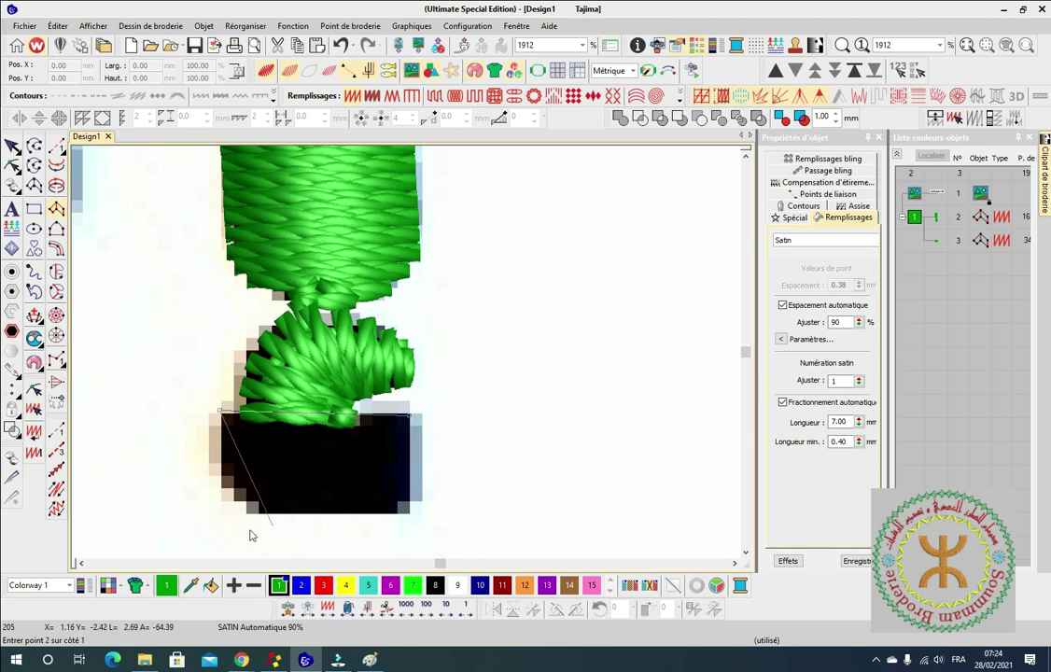
click(222, 481)
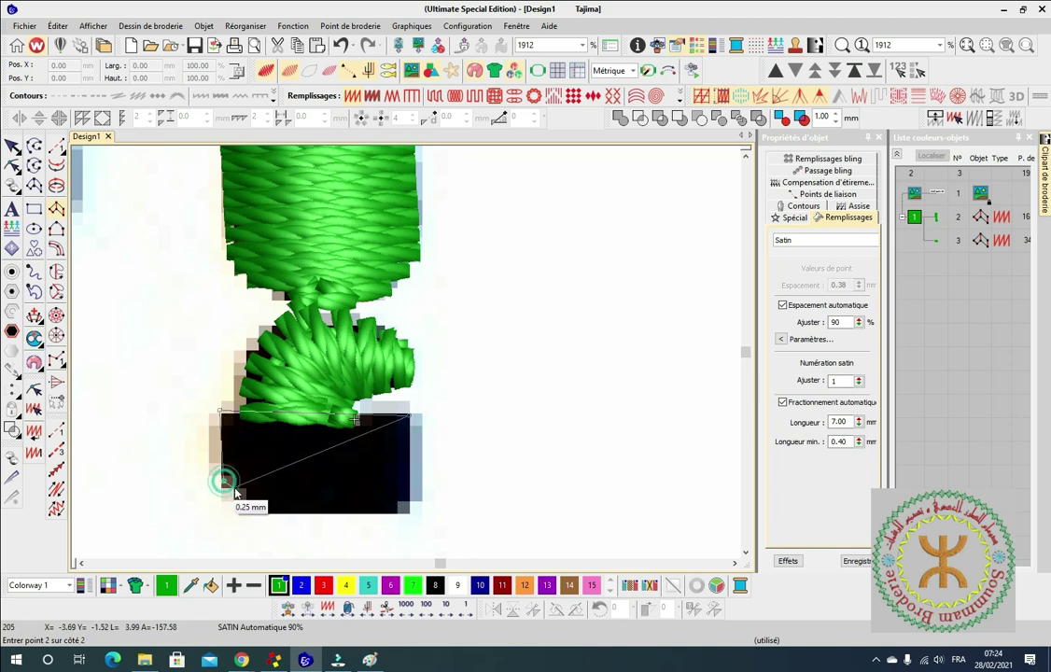
click(408, 483)
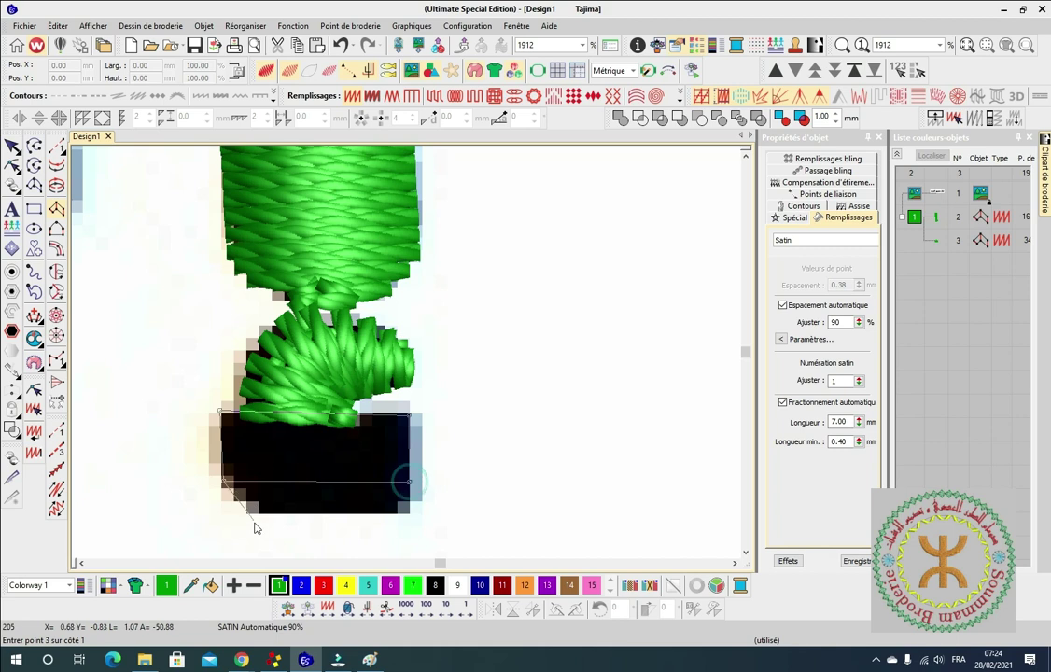
click(233, 501)
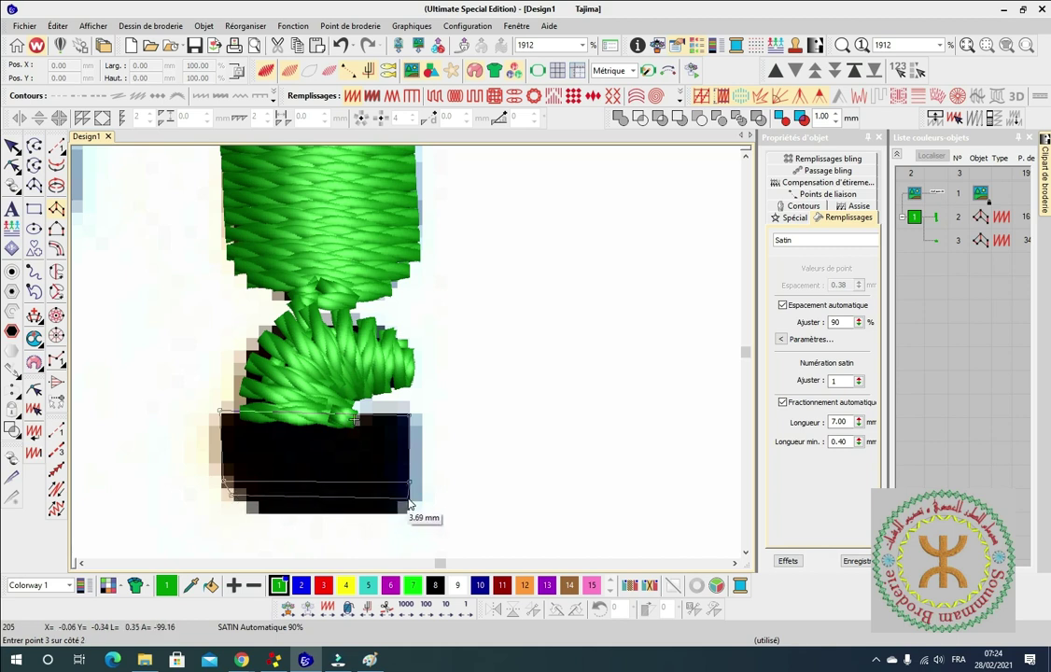
click(409, 504)
click(252, 508)
click(404, 507)
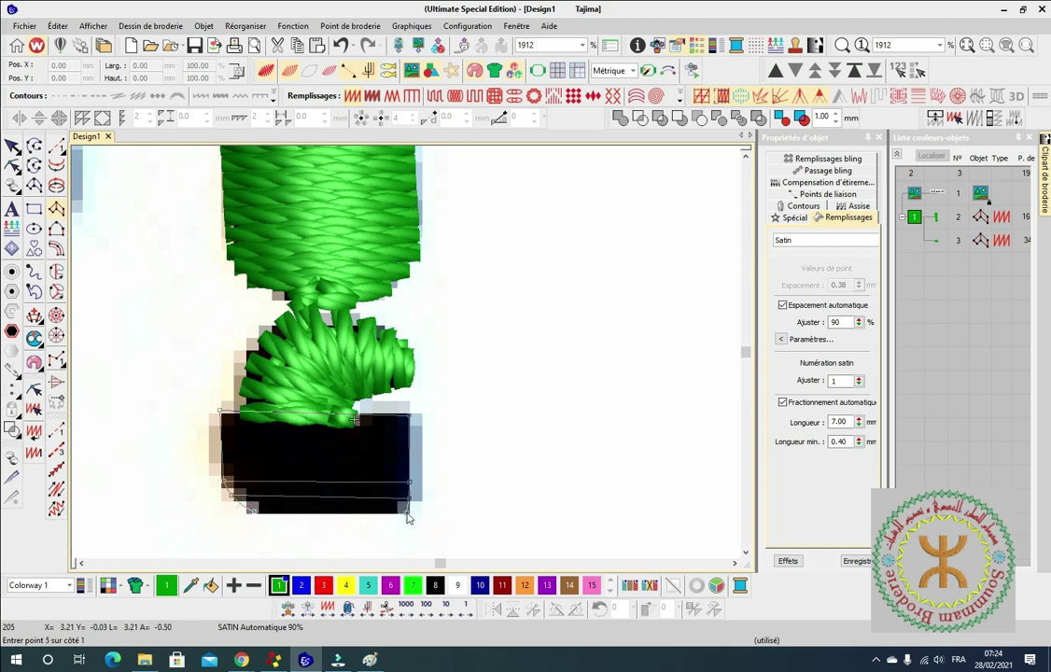
key(Return)
Begin a satin column on the noon of إنك, placing point pairs around the rounded upper end of its tooth.
scroll(297, 514, up, 3)
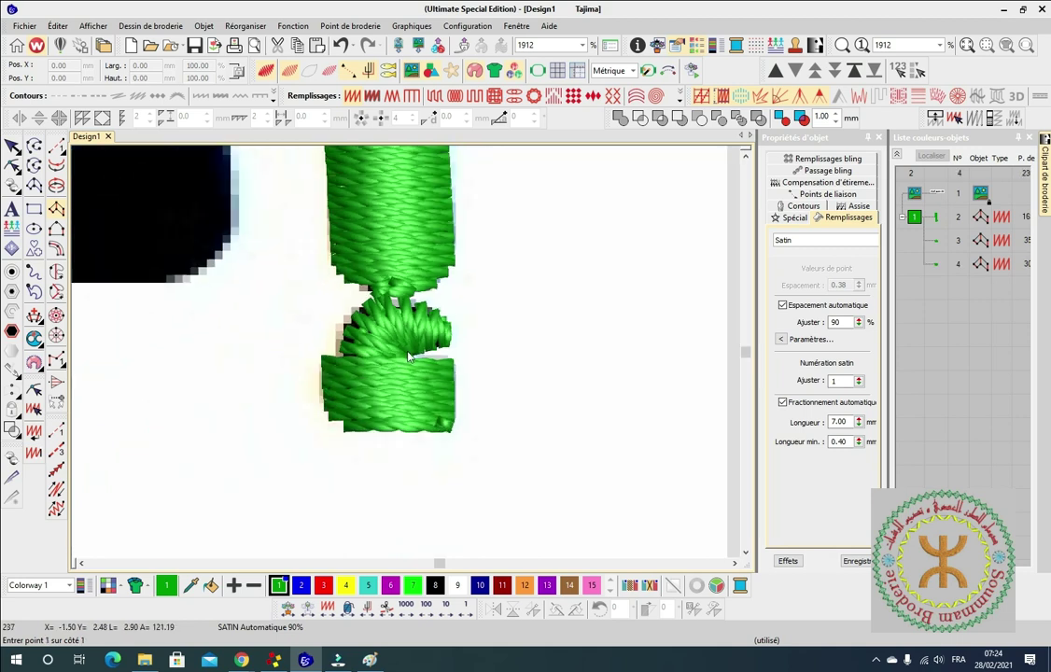
scroll(407, 360, down, 3)
scroll(408, 360, up, 3)
scroll(407, 360, down, 6)
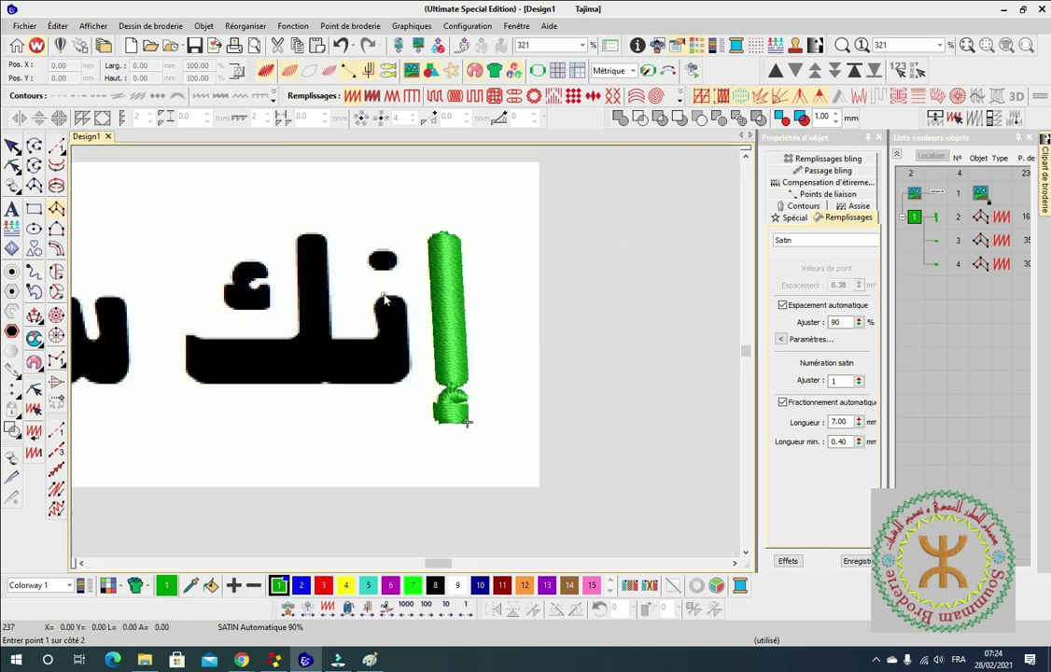
click(383, 298)
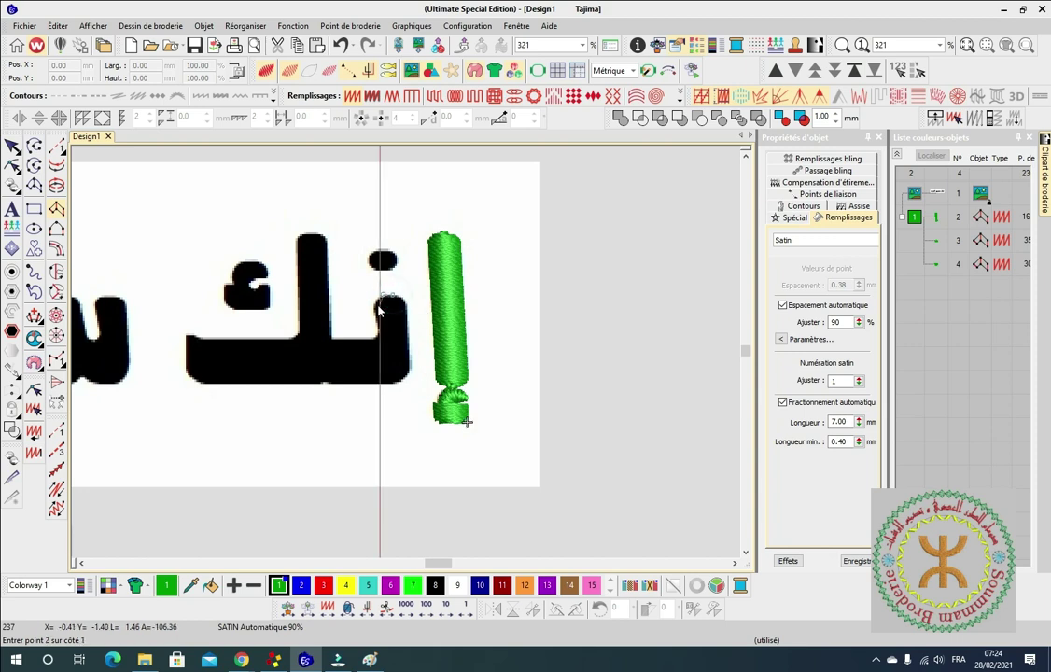
click(405, 308)
scroll(378, 316, up, 5)
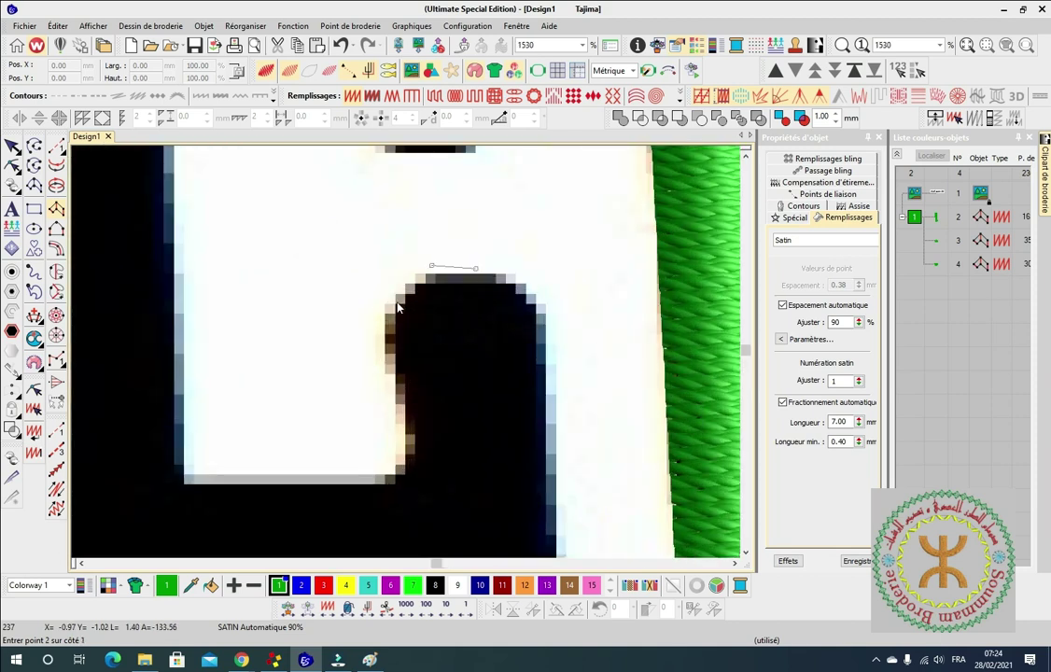
click(519, 290)
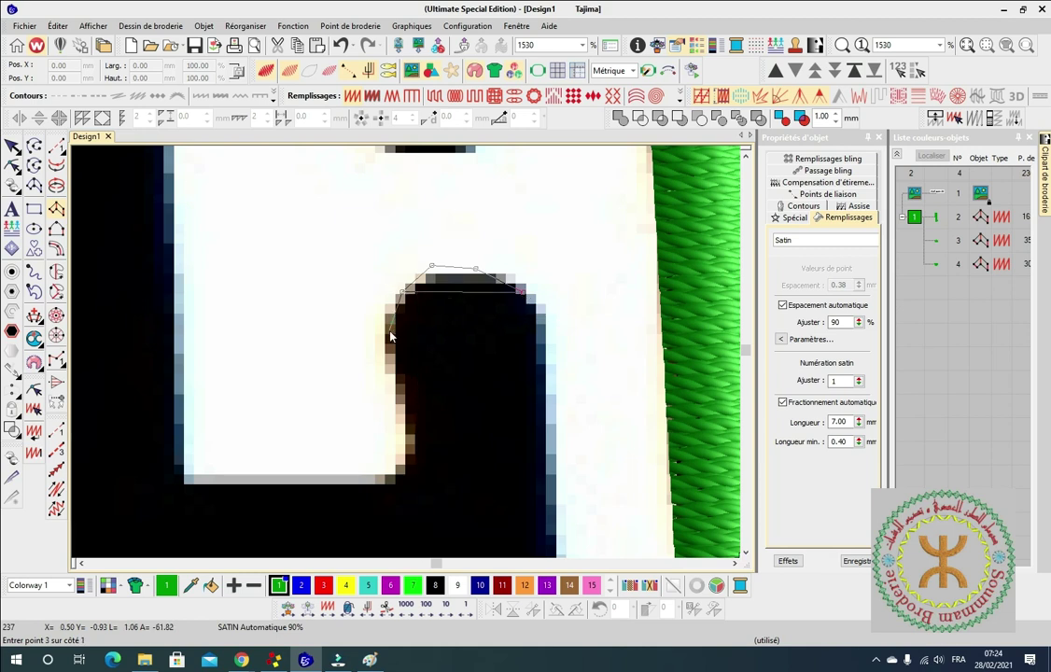
click(536, 313)
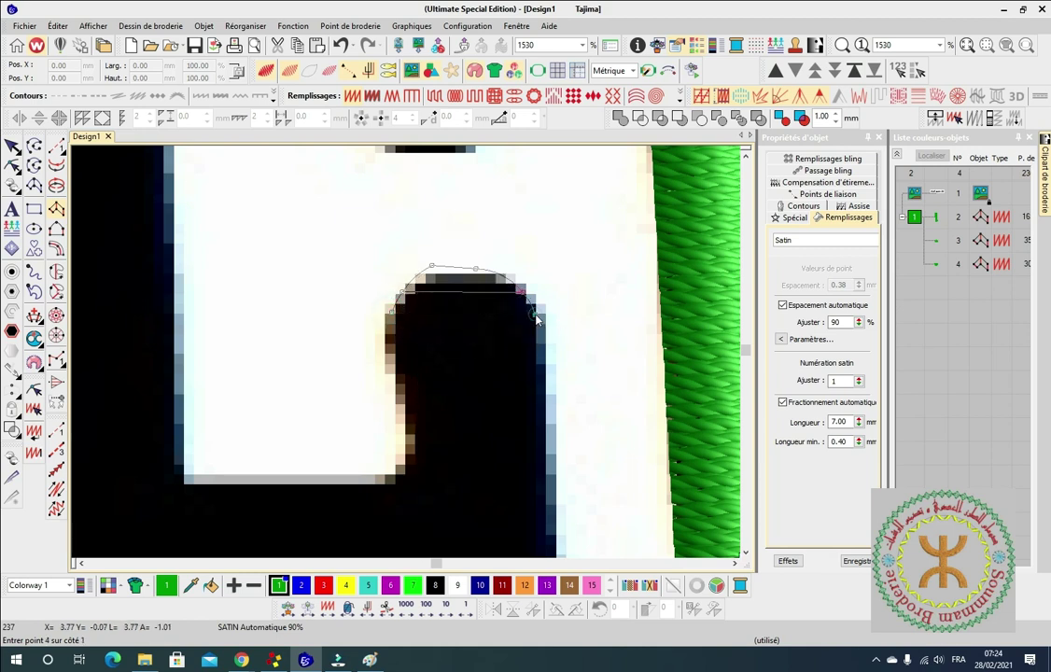
Extend the noon's satin column down both edges to the upper edge of the baseline stroke and generate the stitches.
click(402, 393)
click(544, 381)
click(403, 459)
click(540, 458)
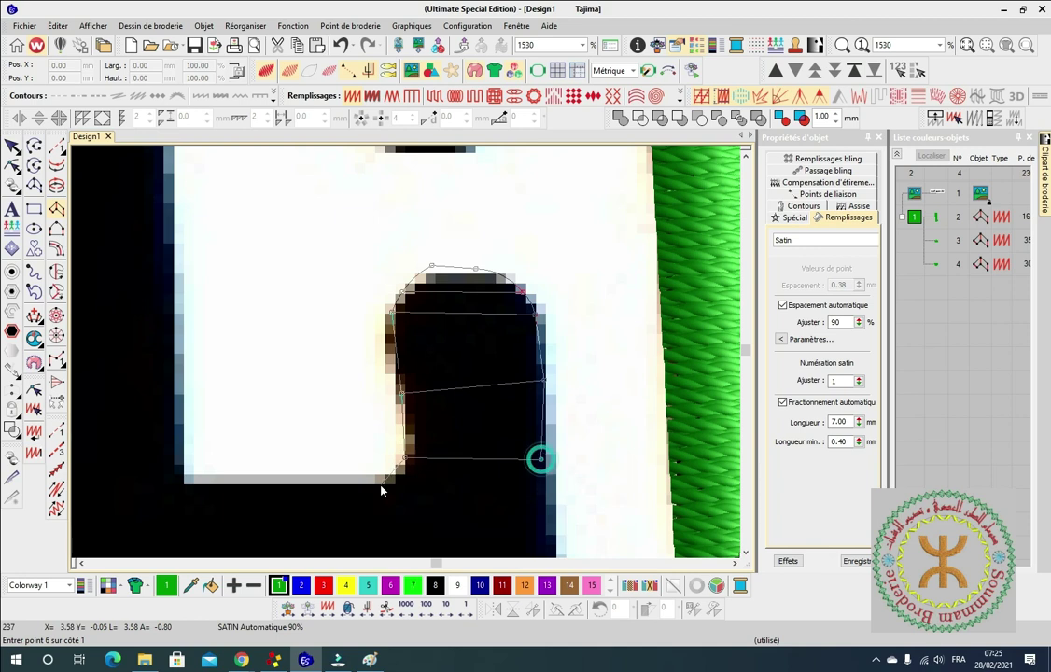
click(404, 487)
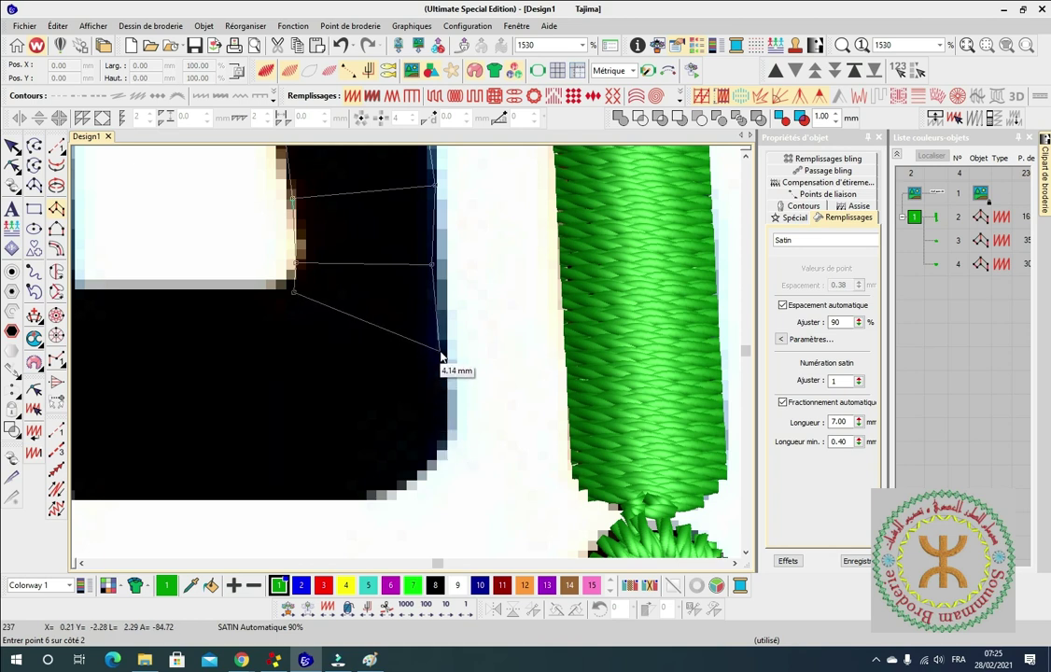
scroll(407, 358, down, 3)
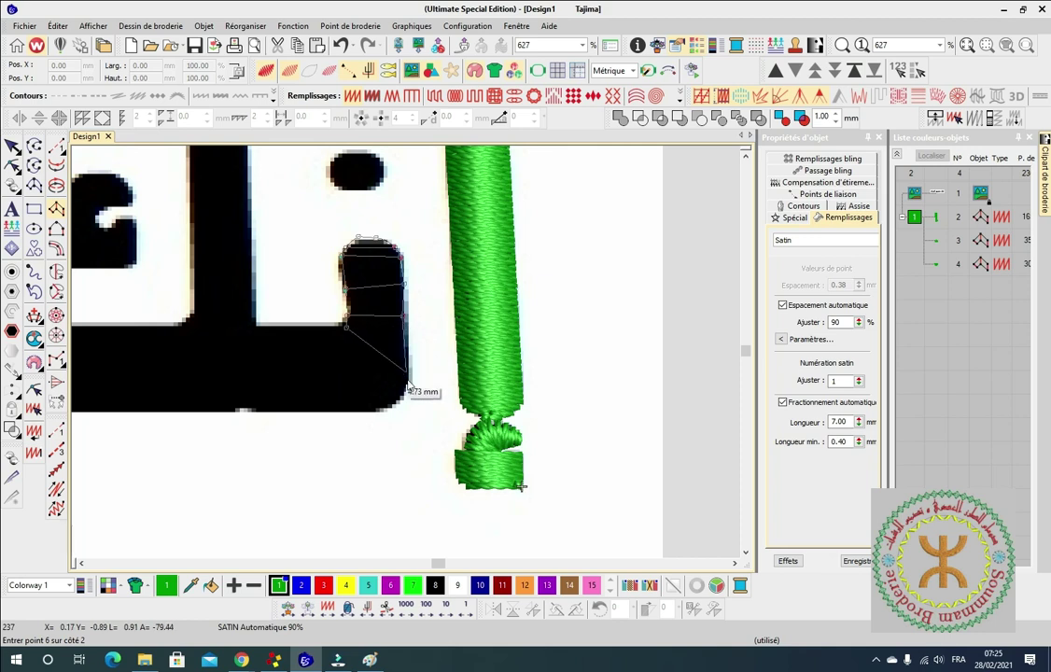
click(409, 364)
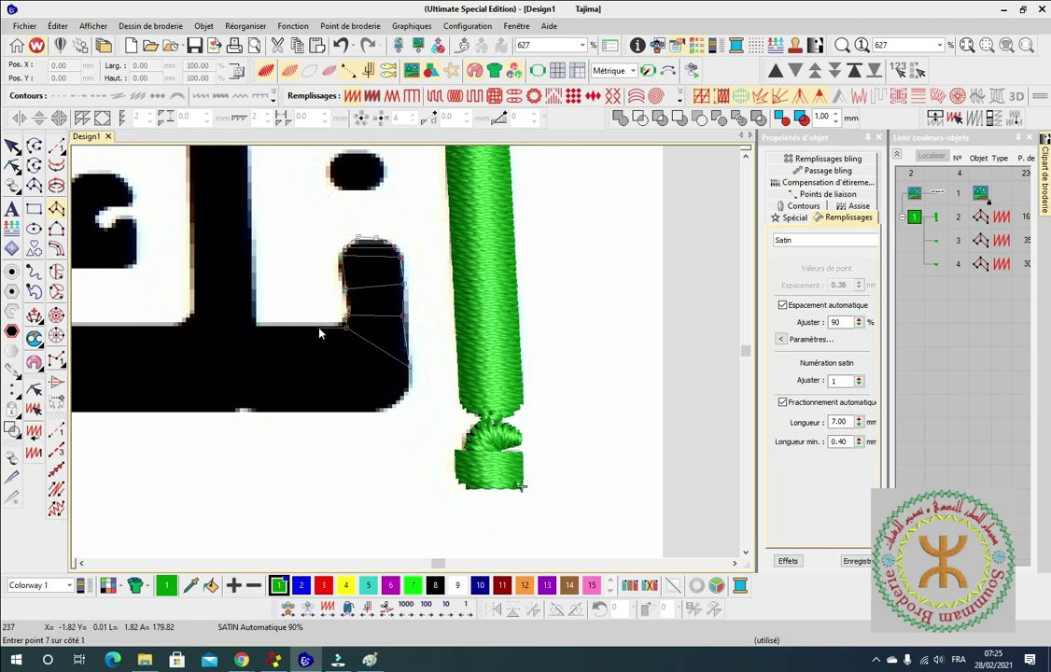
key(BackSpace)
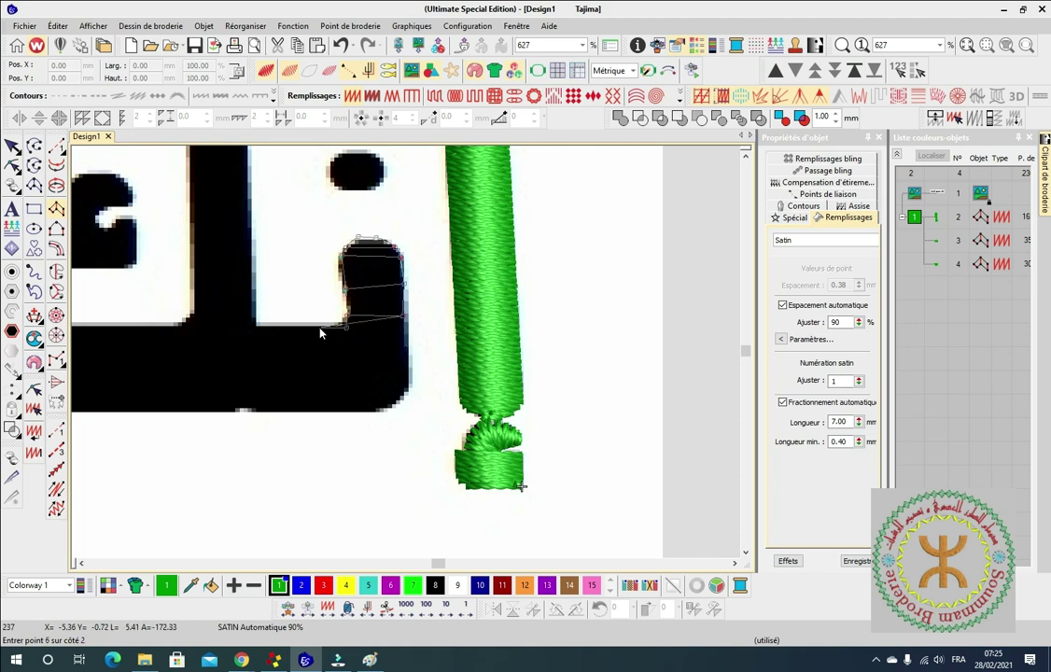
click(406, 327)
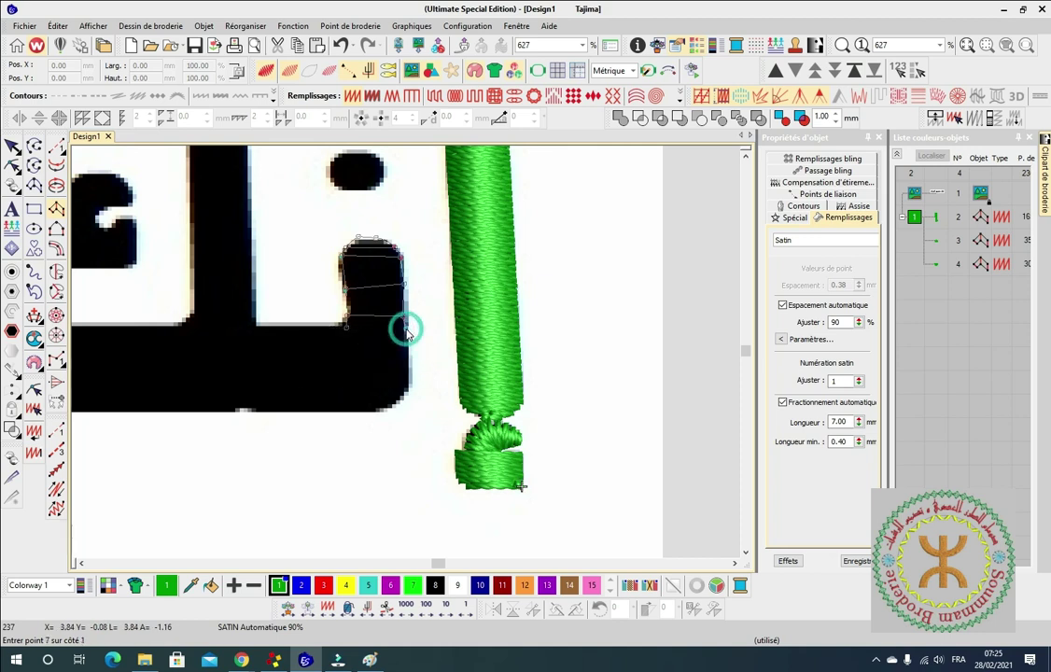
key(Return)
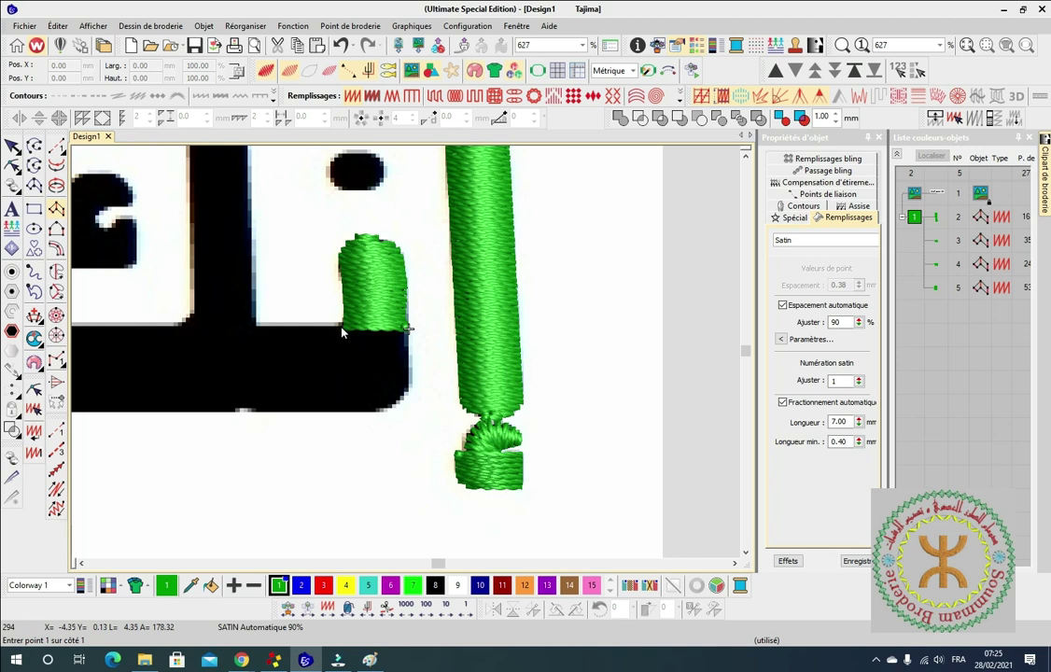
Start a new satin column directly below the noon's tooth, fanning point pairs around the rounded corner into the baseline stroke.
click(408, 329)
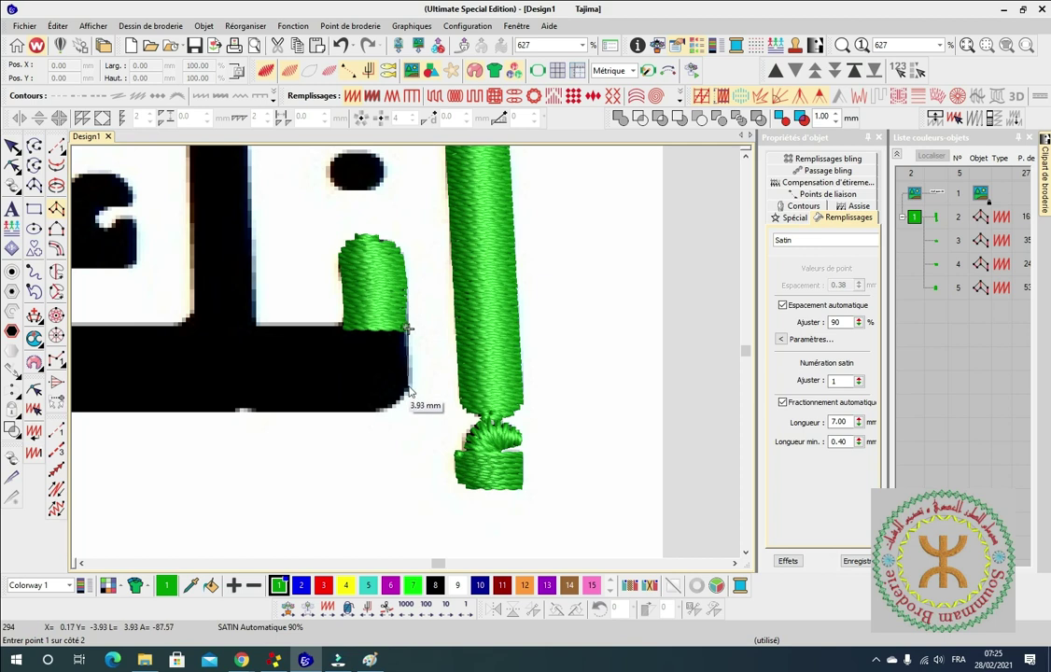
click(354, 325)
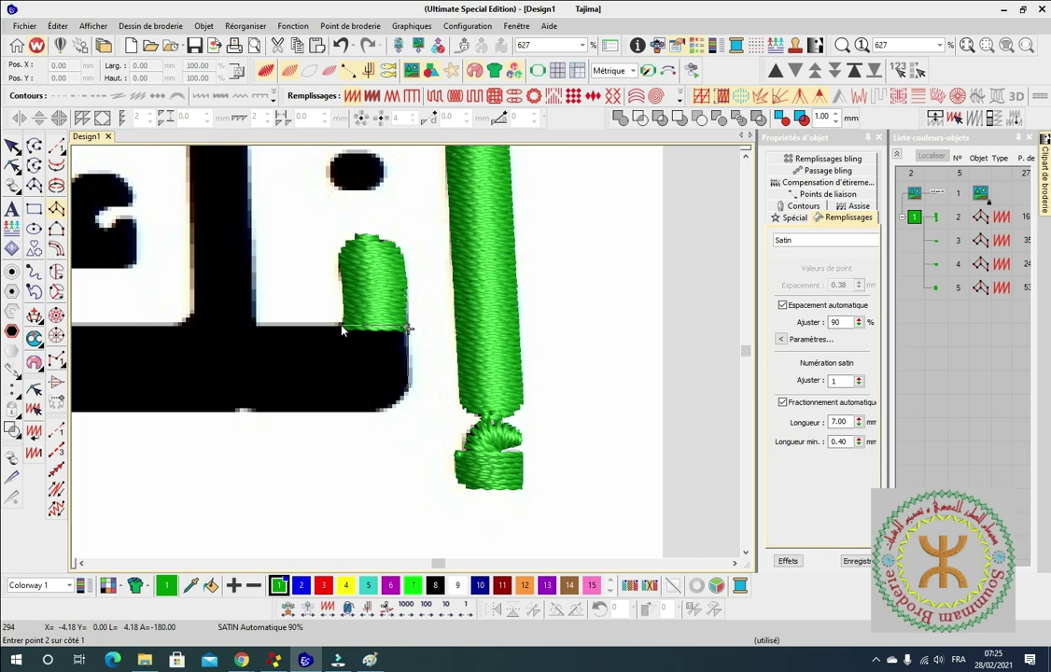
click(385, 327)
click(401, 398)
click(357, 328)
click(377, 411)
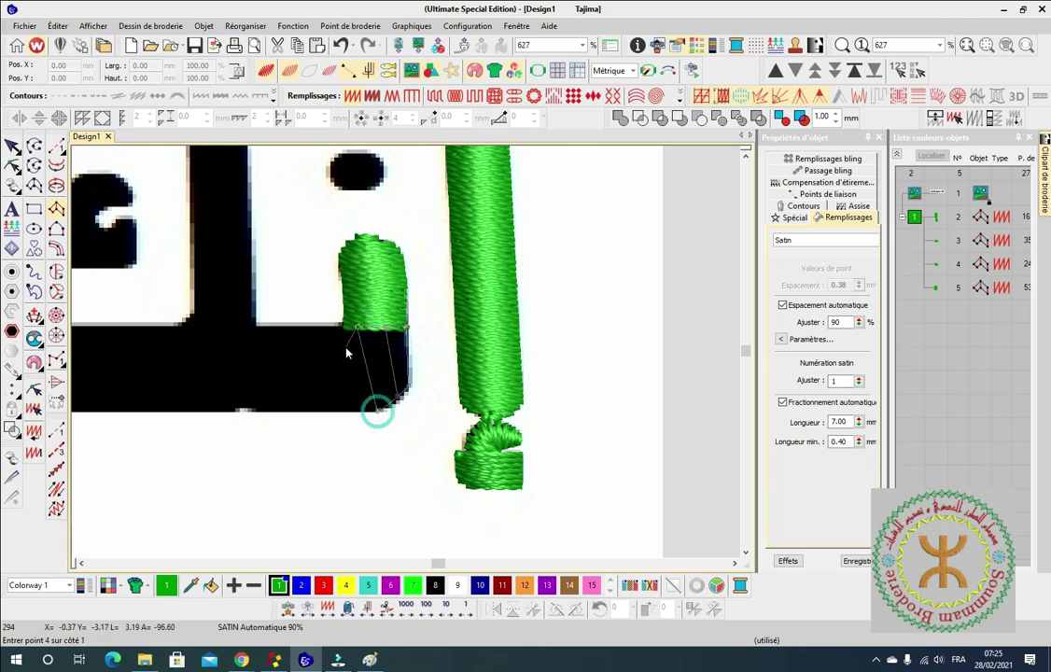
click(333, 328)
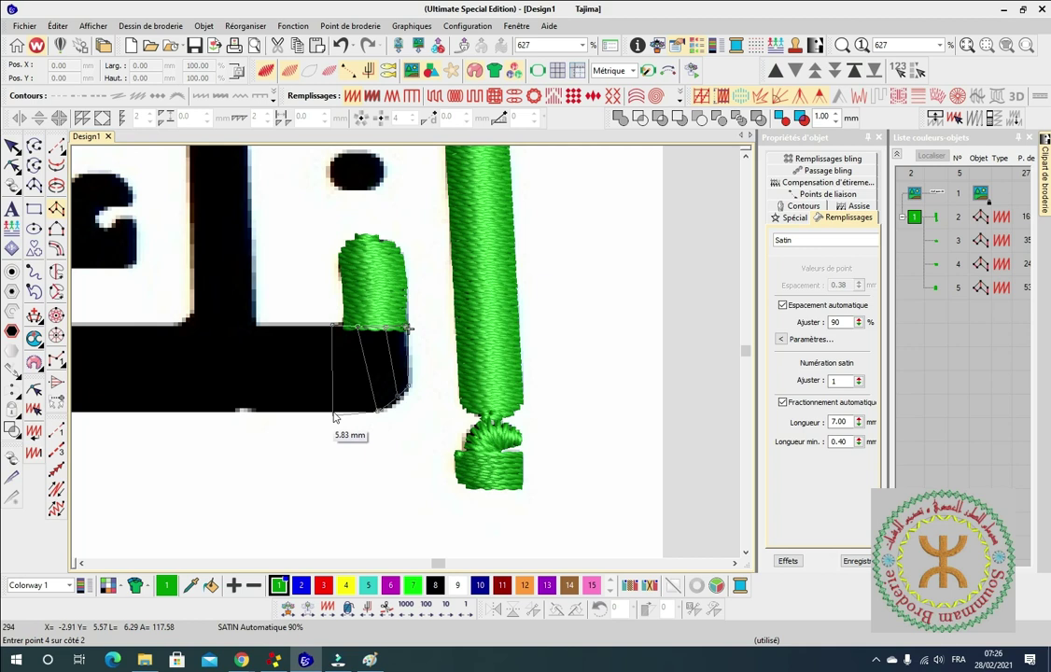
click(333, 408)
Extend the noon's baseline satin column along both edges as far as the kaf's vertical stem and generate the stitches.
scroll(250, 328, down, 2)
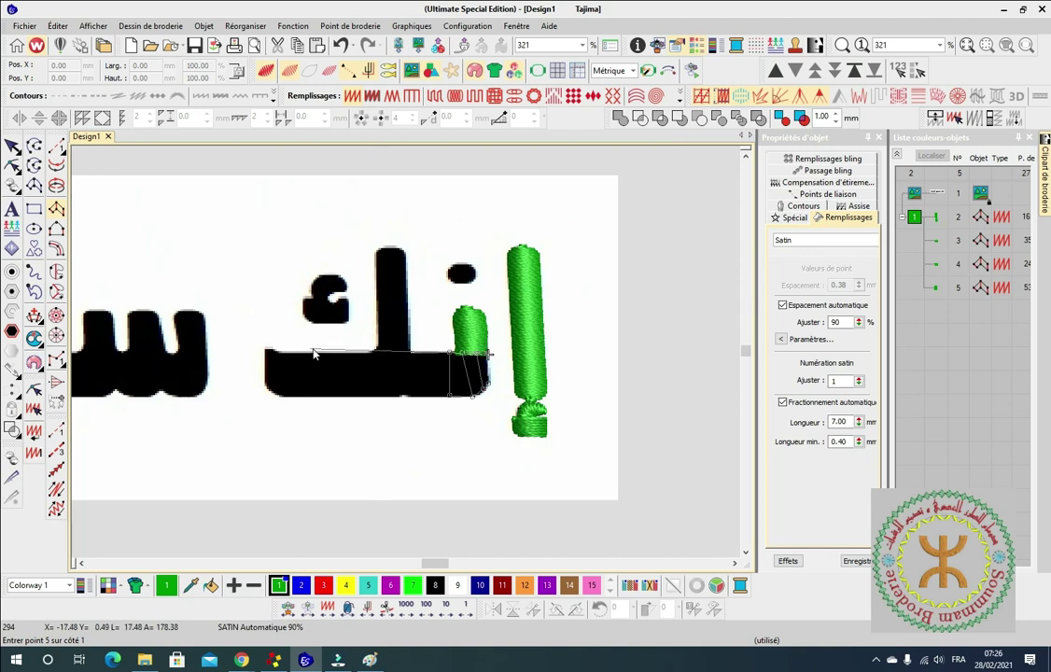
click(414, 356)
scroll(407, 358, up, 1)
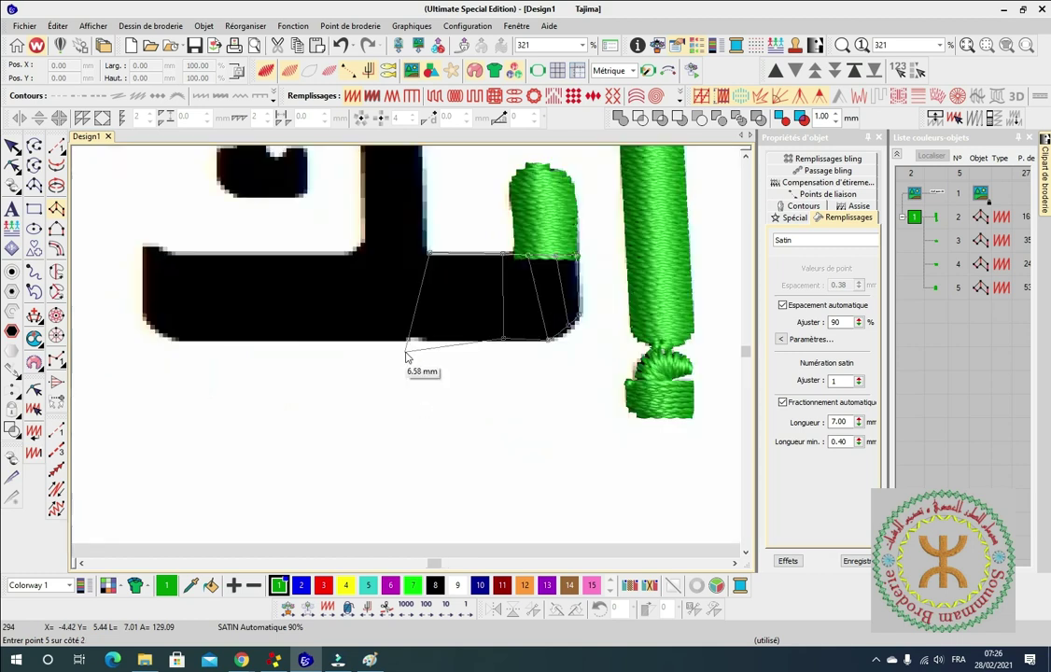
scroll(406, 357, up, 3)
click(461, 333)
scroll(390, 313, down, 3)
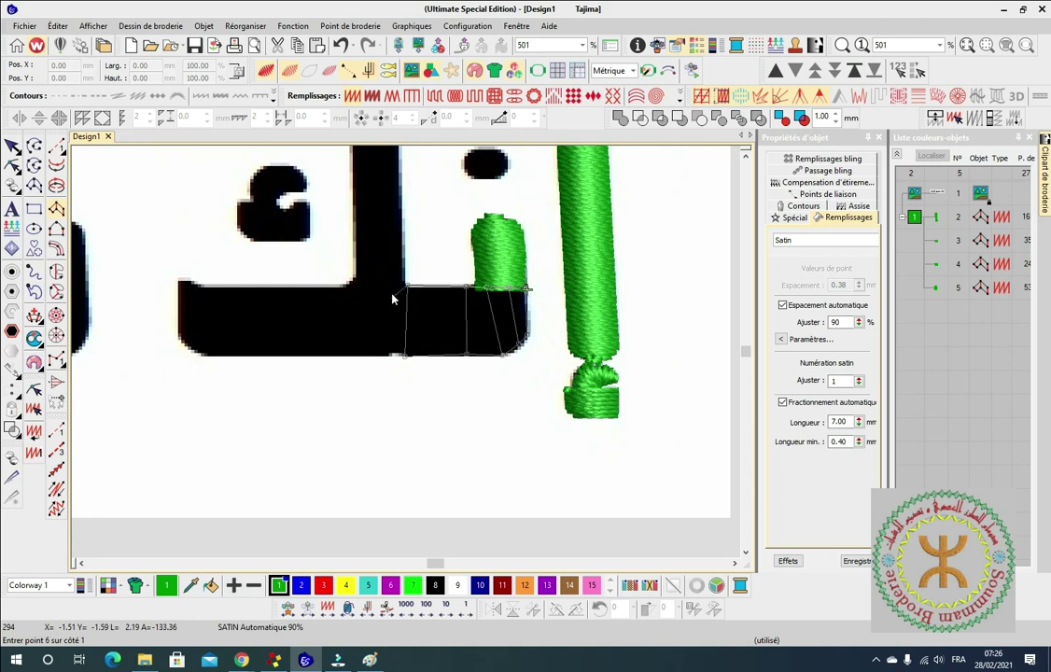
click(398, 289)
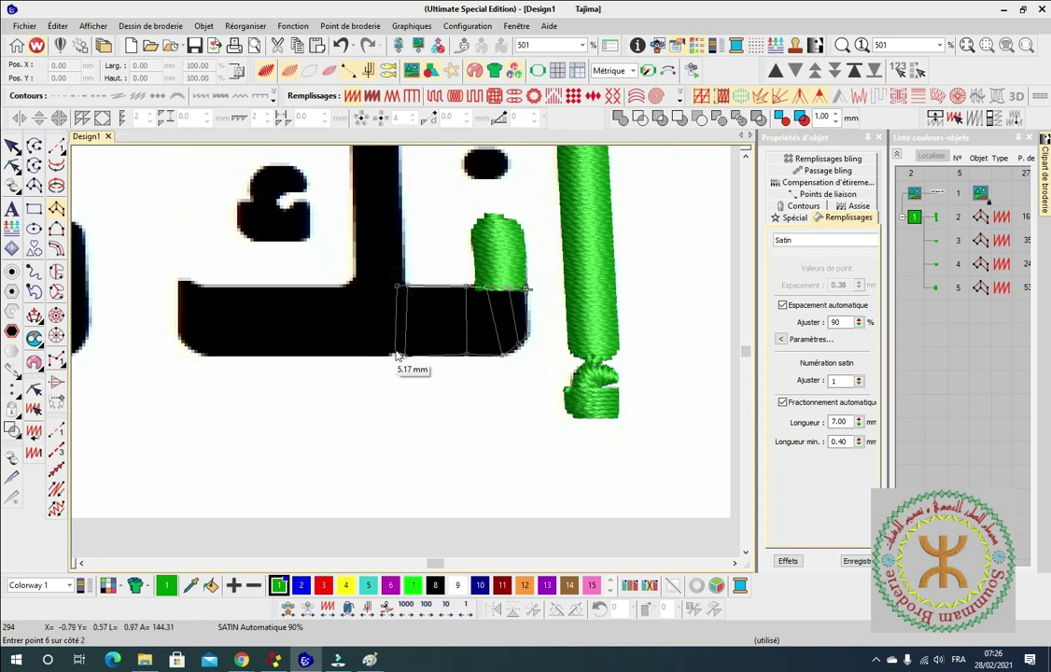
click(397, 349)
key(Return)
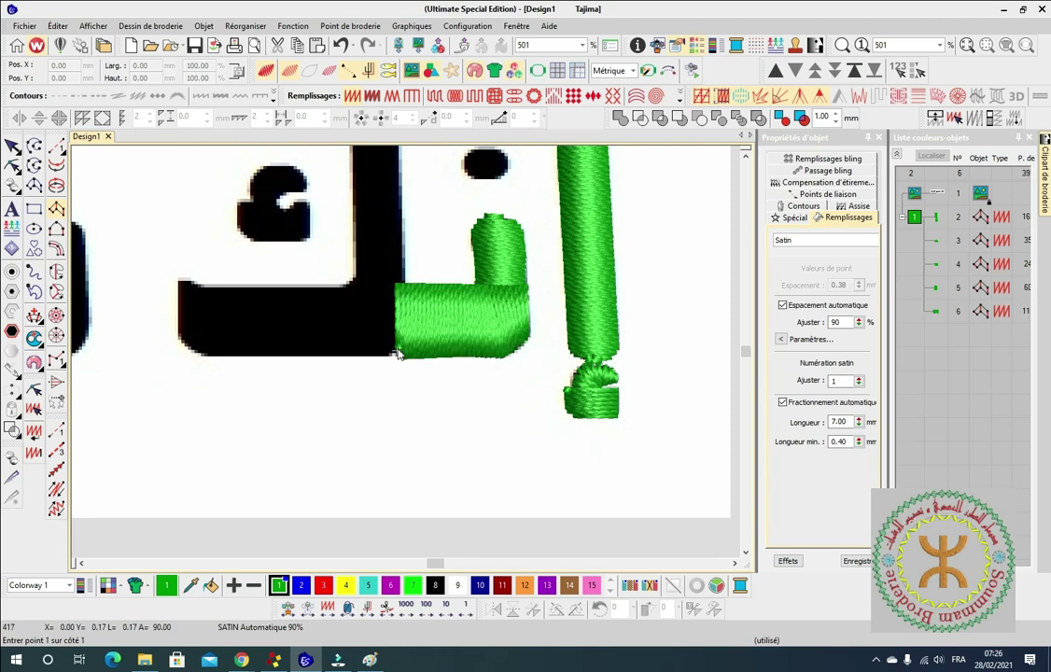
Trace the kaf's vertical stem with satin point pairs from its upper end down through the baseline's lower edge and generate the stitches.
scroll(329, 241, down, 1)
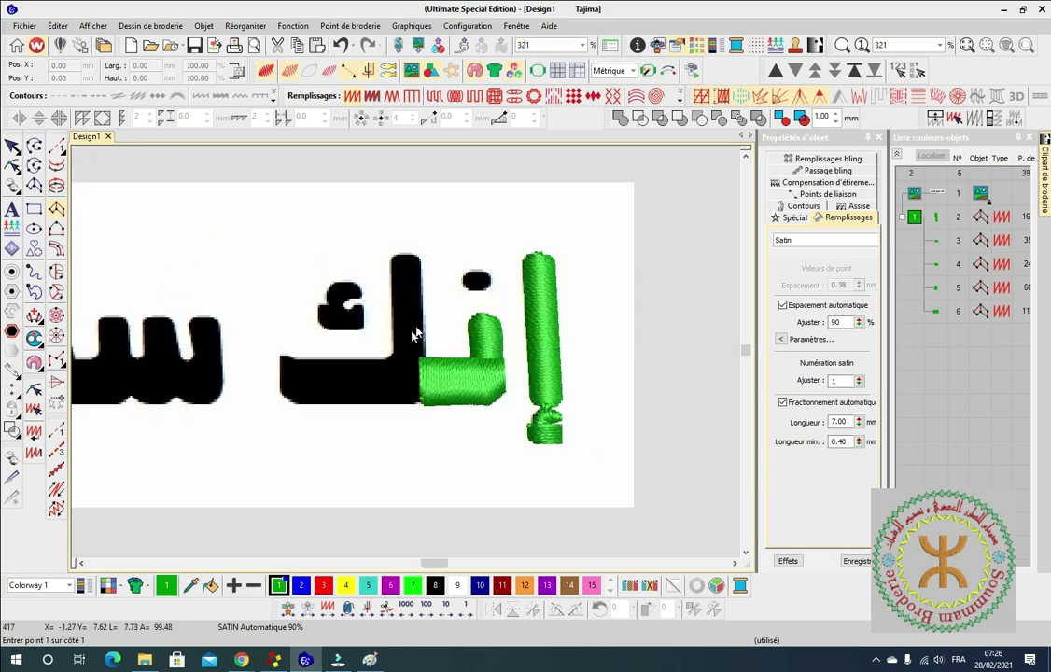
click(415, 254)
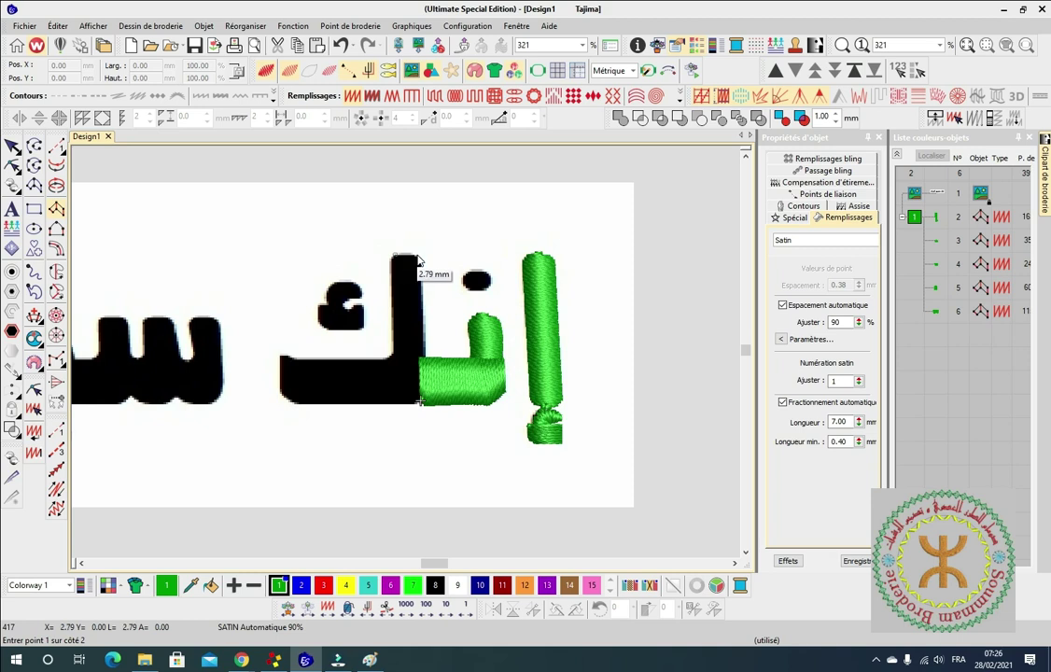
click(392, 266)
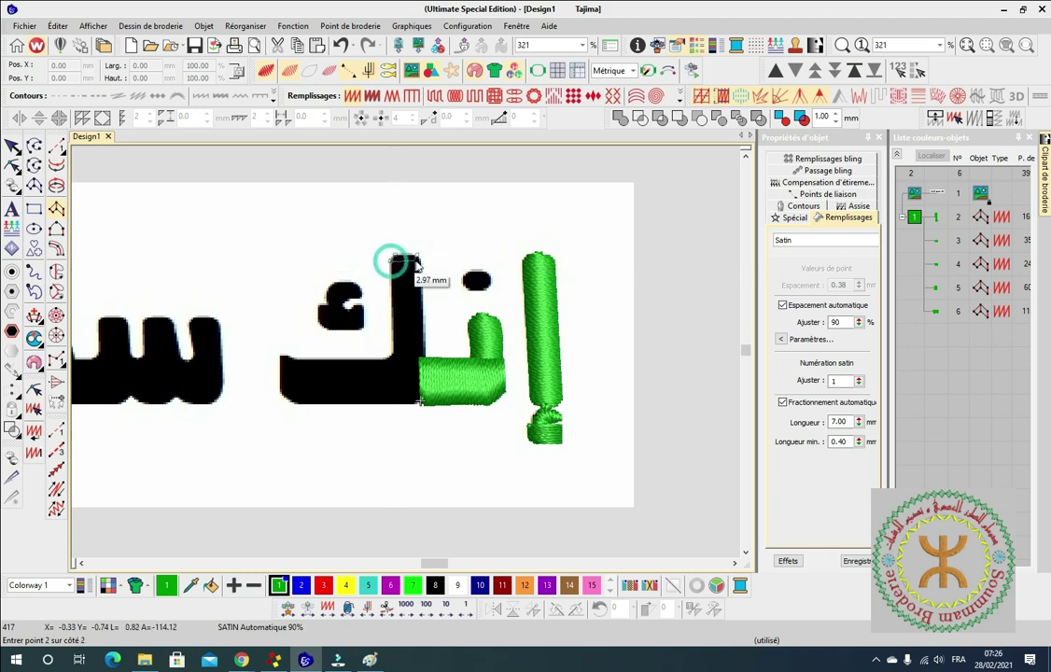
click(394, 352)
click(422, 353)
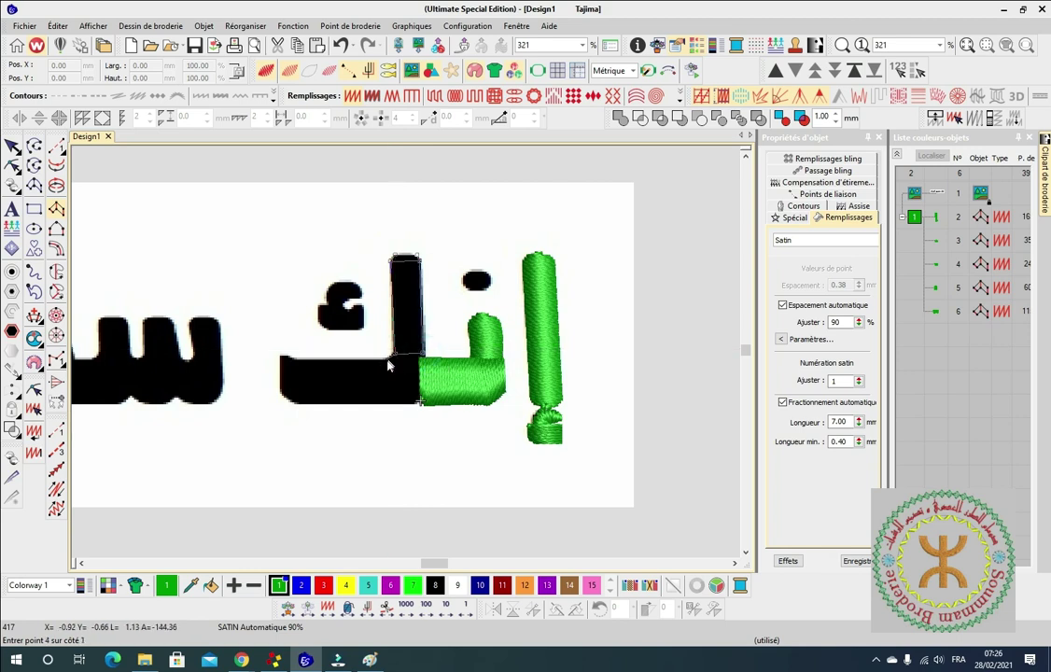
click(388, 361)
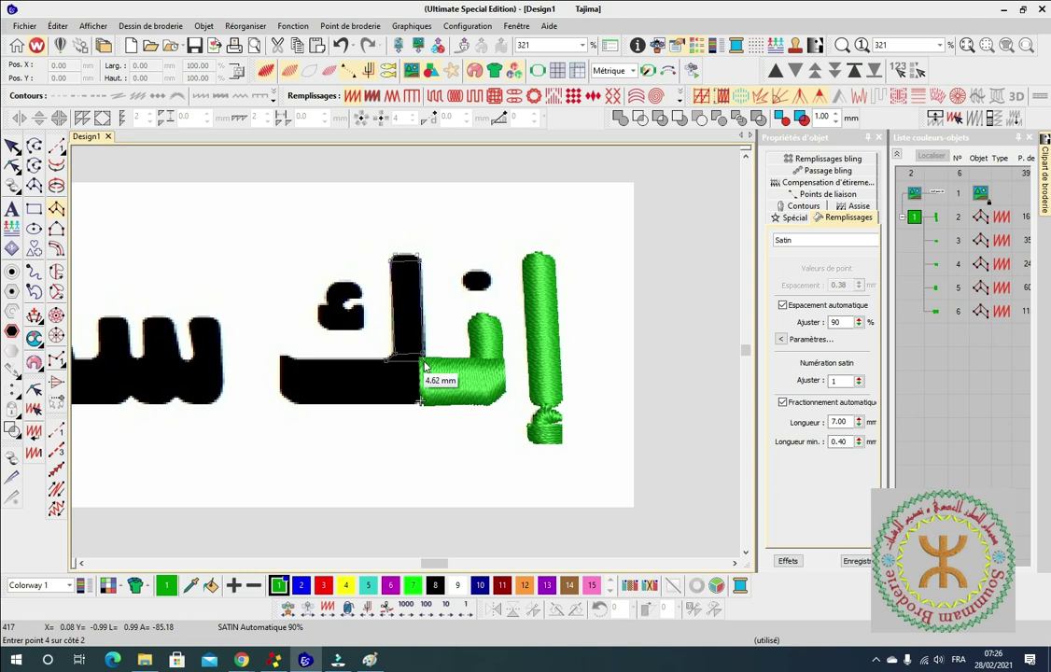
click(425, 367)
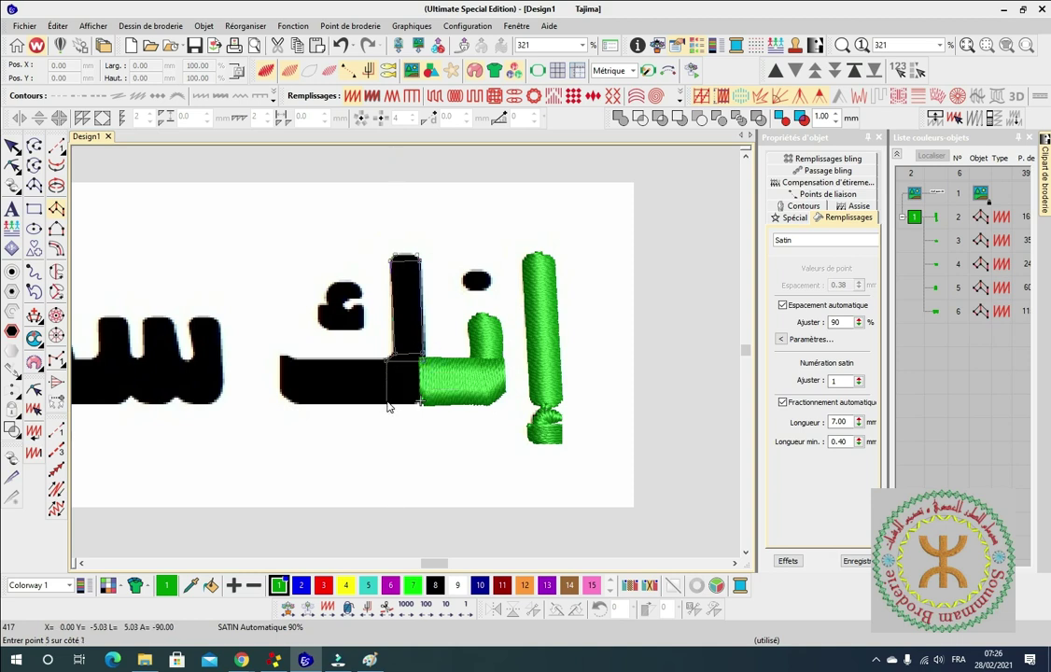
click(388, 405)
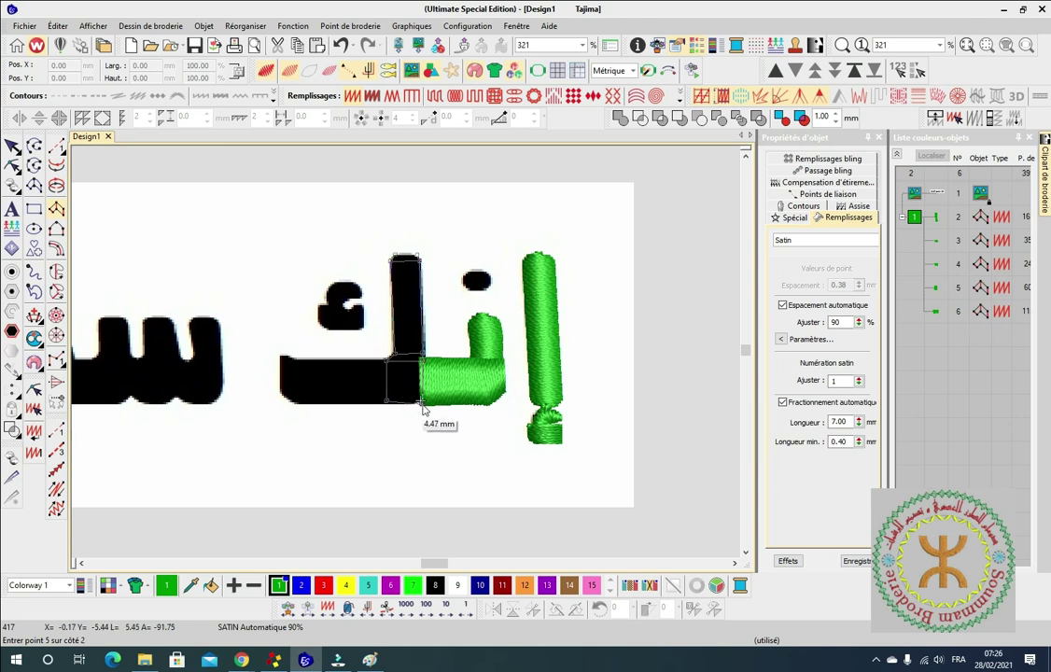
key(Return)
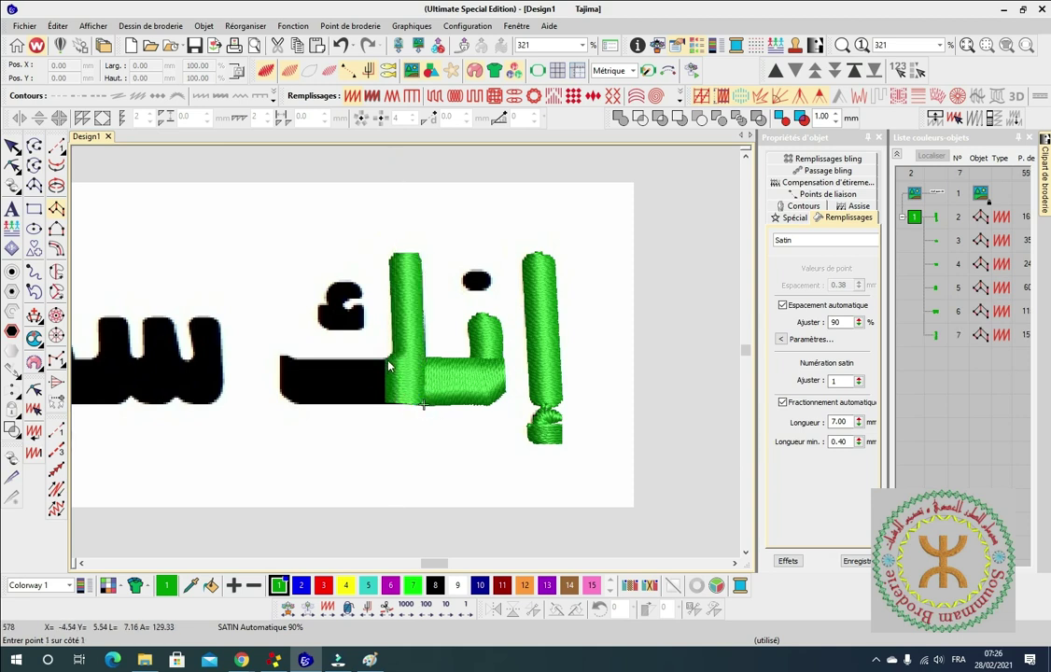
Trace the rest of the kaf's baseline with satin point pairs from its stem to the raised, rounded outer end and generate the stitches.
click(387, 405)
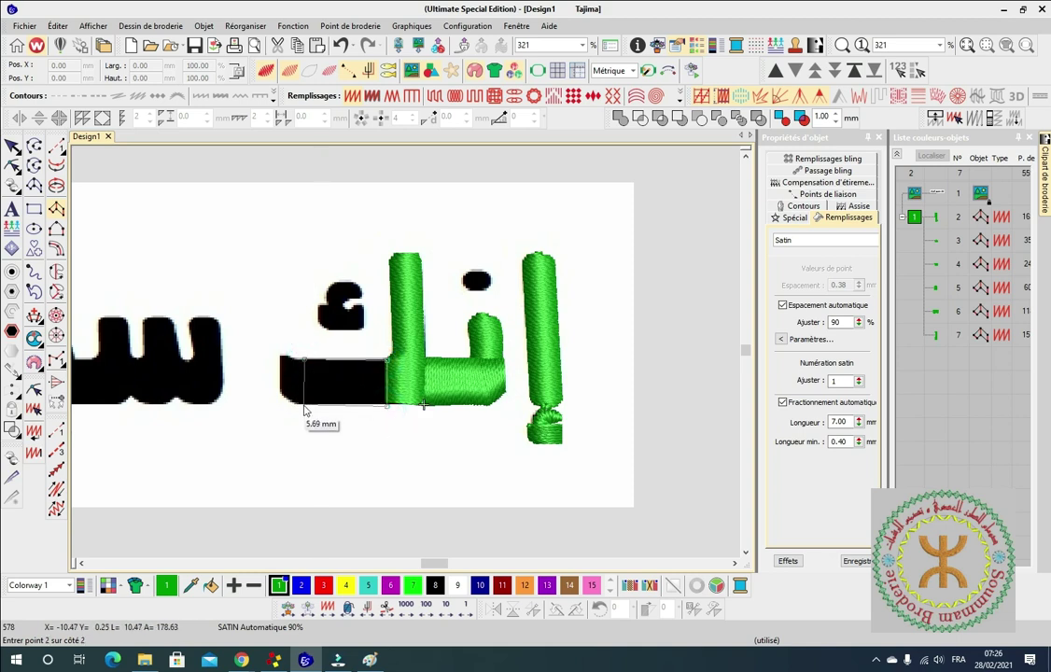
click(301, 405)
click(295, 366)
click(297, 407)
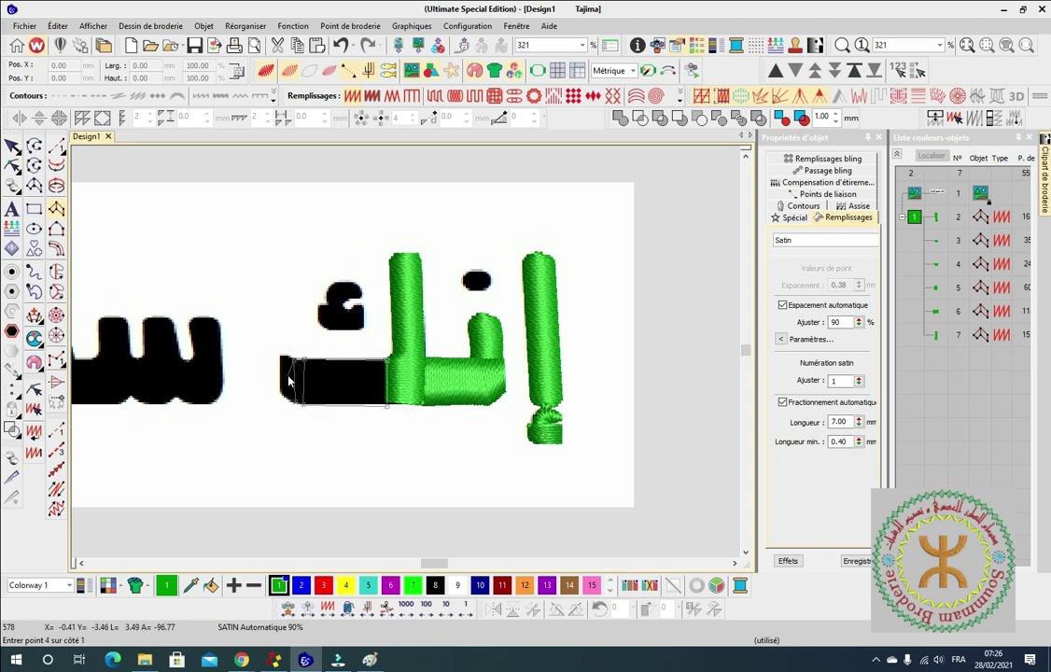
click(289, 362)
scroll(289, 363, up, 4)
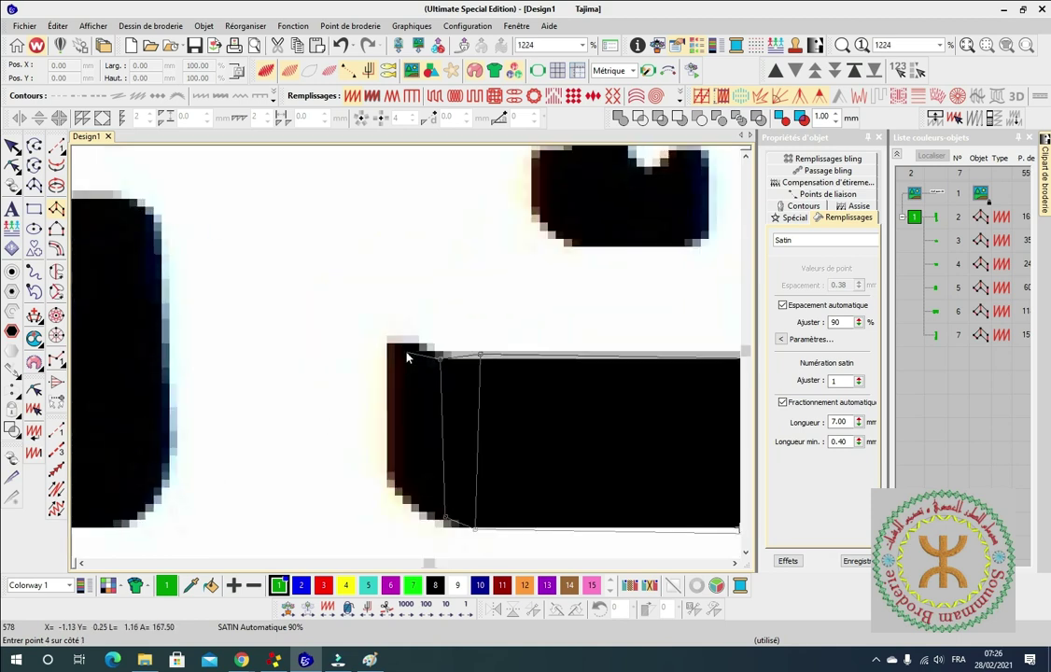
click(409, 498)
click(392, 337)
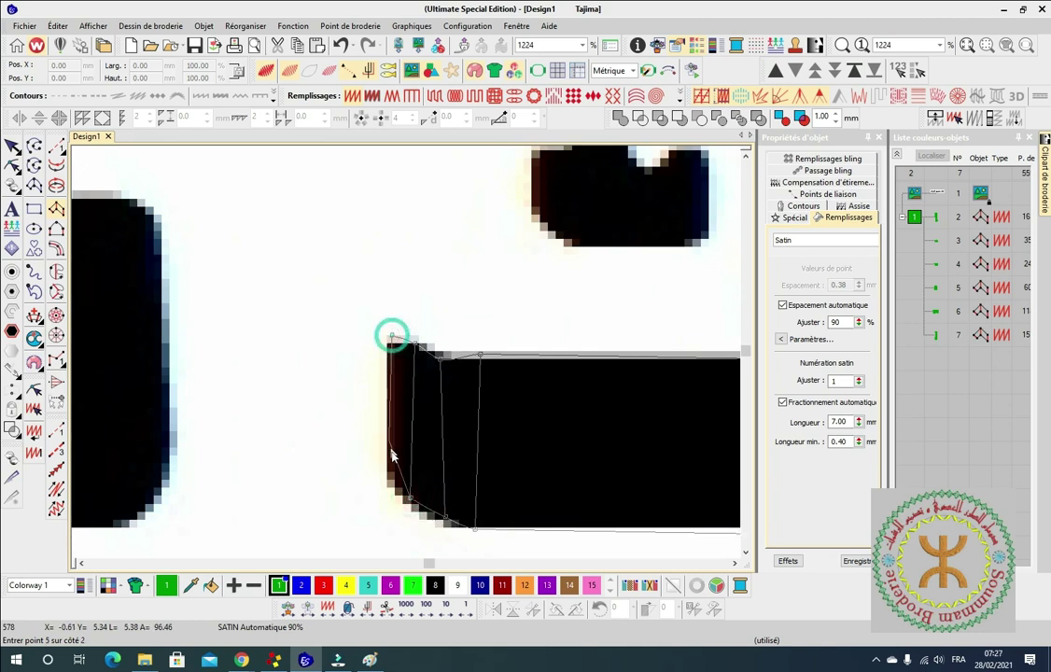
click(392, 482)
key(Return)
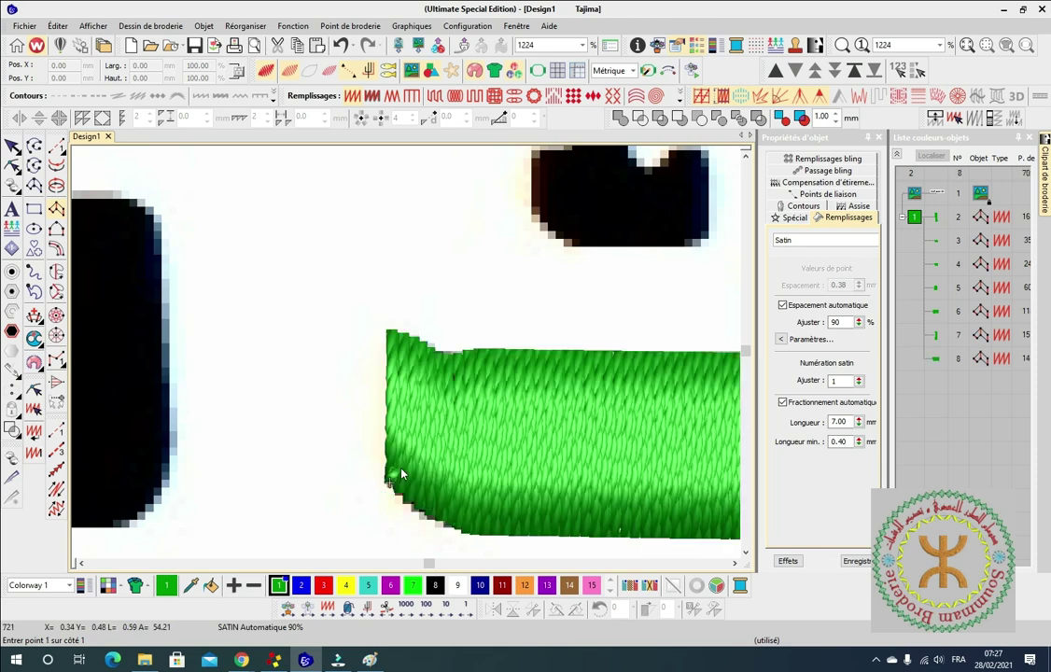
Examine how the stitched baseline sections meet the kaf's stem, and leave satin digitizing.
scroll(408, 358, down, 3)
scroll(408, 357, up, 4)
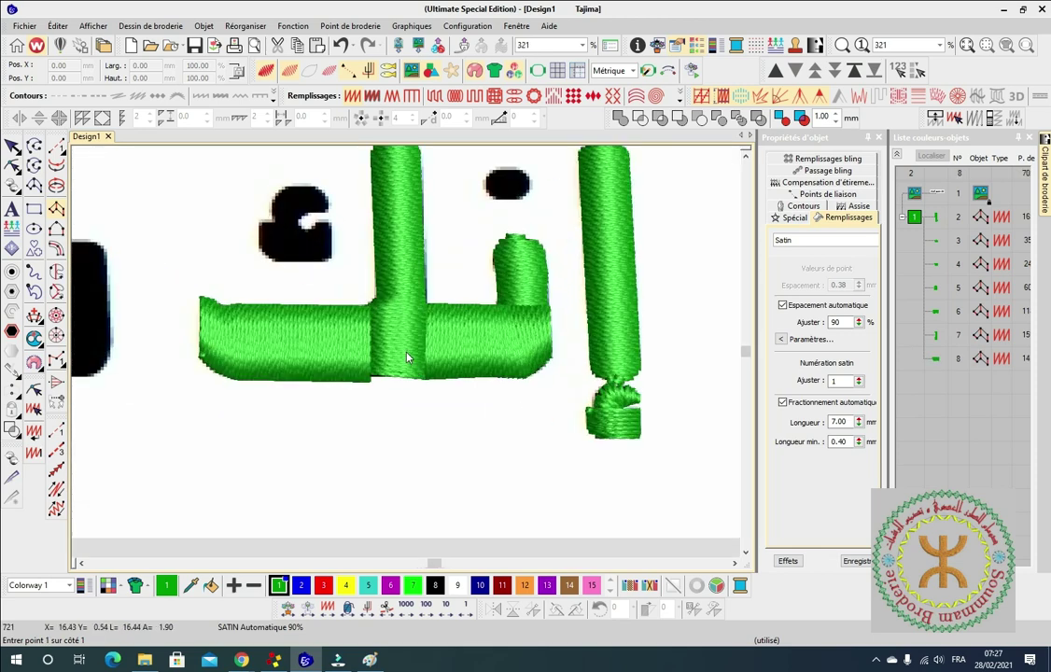
scroll(408, 356, down, 2)
scroll(408, 358, down, 3)
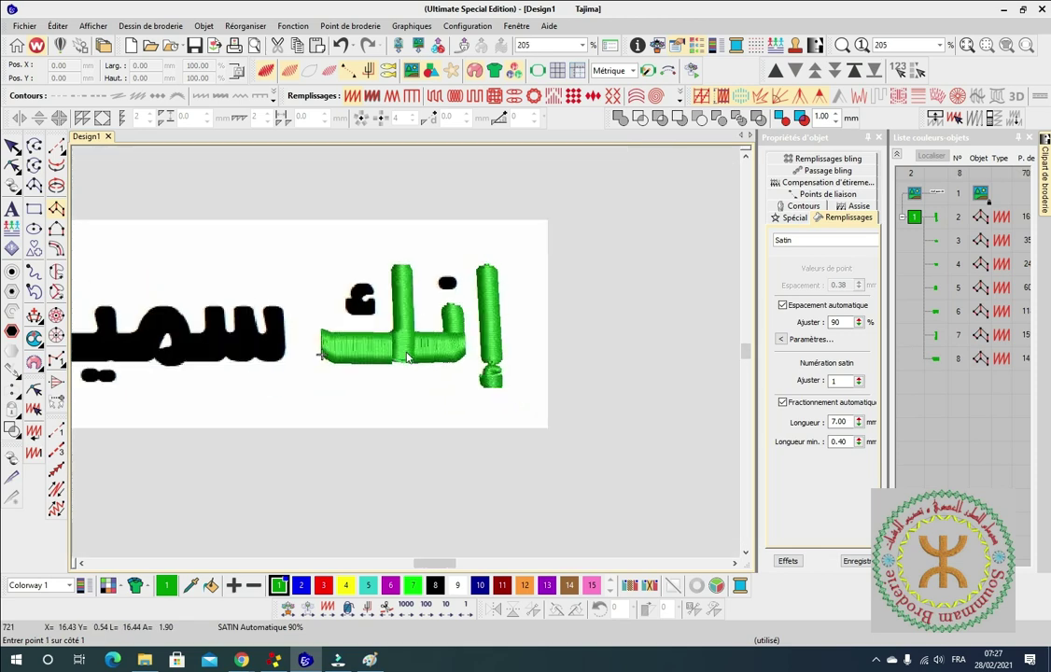
scroll(408, 357, up, 2)
scroll(407, 358, down, 2)
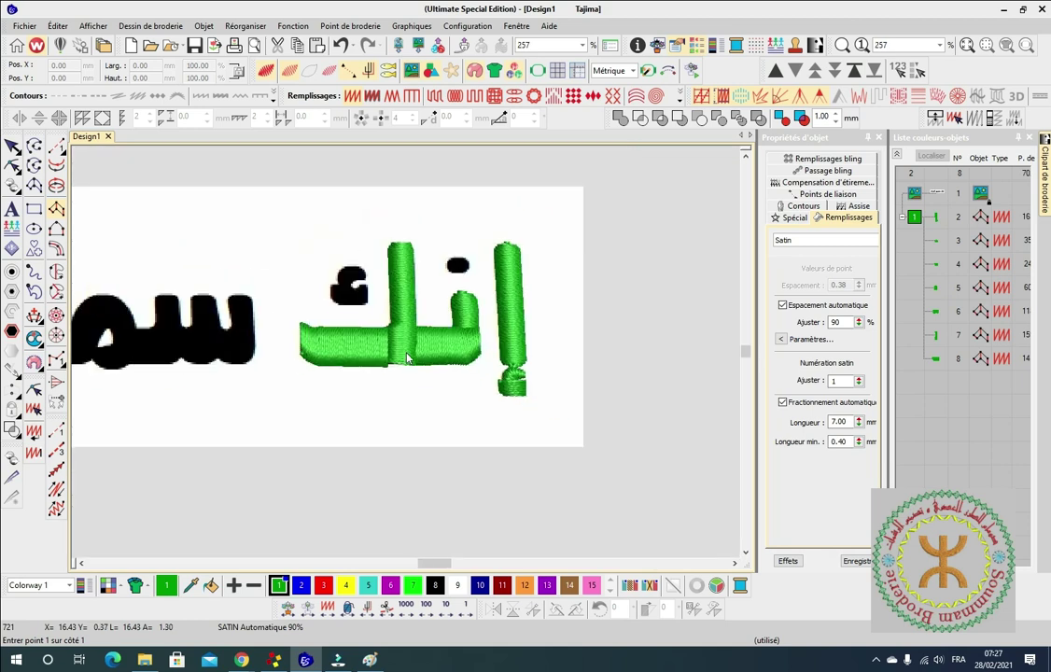
key(Escape)
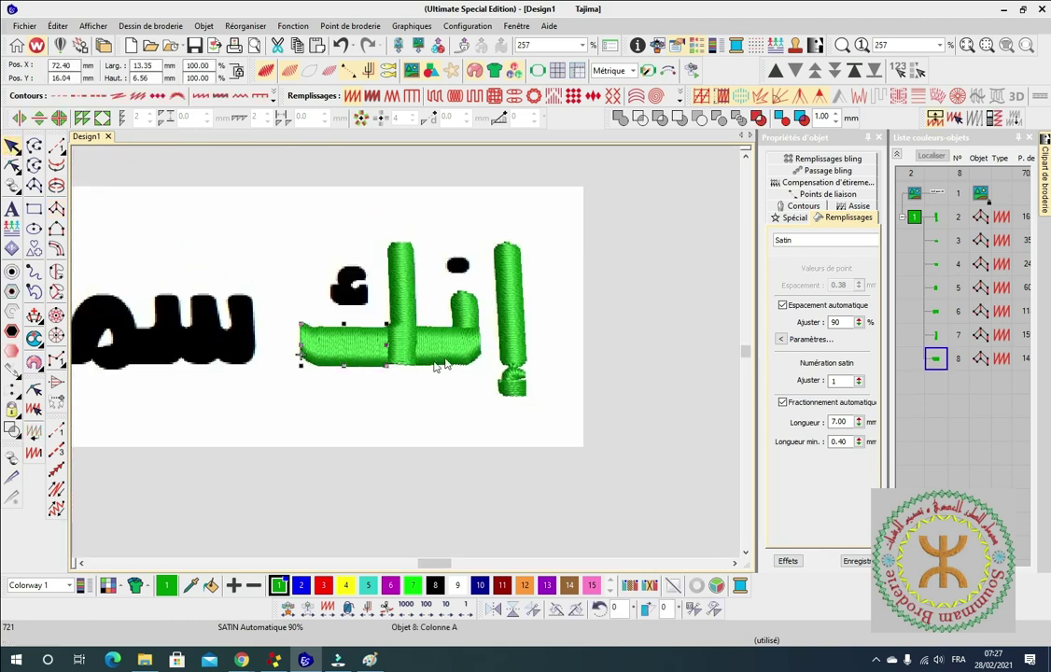
Try reshaping the lower end of the kaf's stem by moving its end points, undo the change and deselect the stem.
click(397, 309)
key(h)
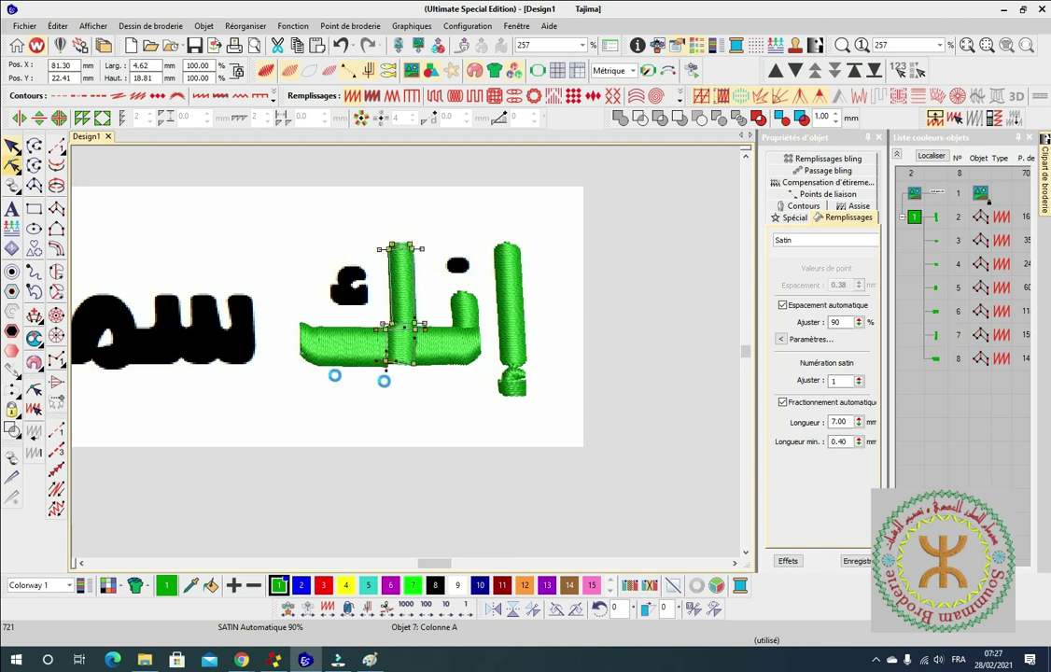
scroll(392, 360, up, 5)
scroll(407, 358, up, 2)
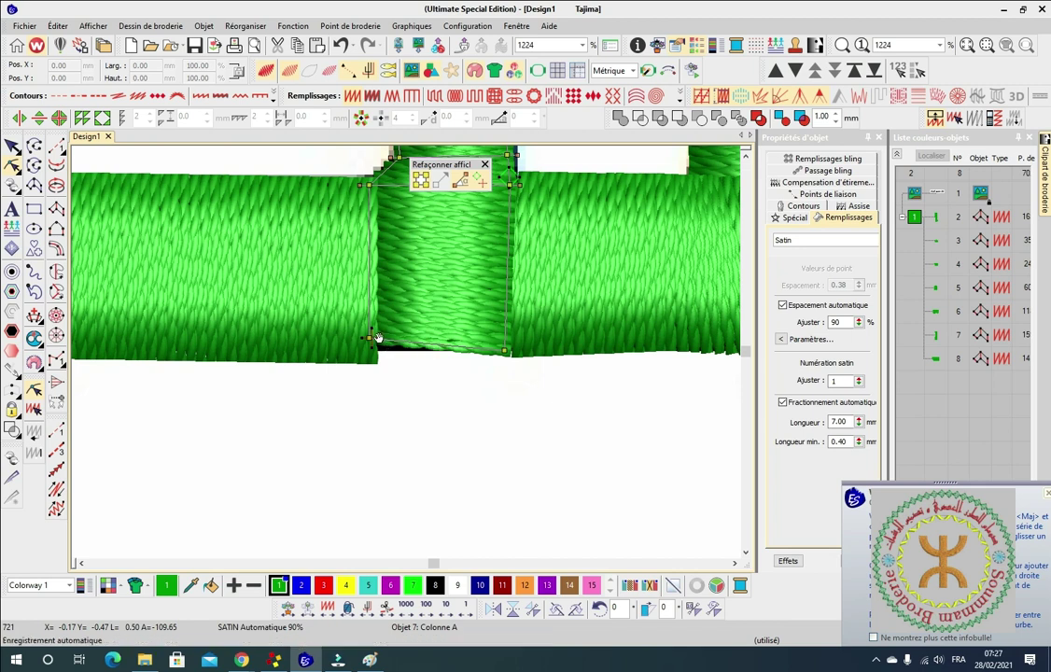
click(370, 333)
drag(505, 352, 504, 340)
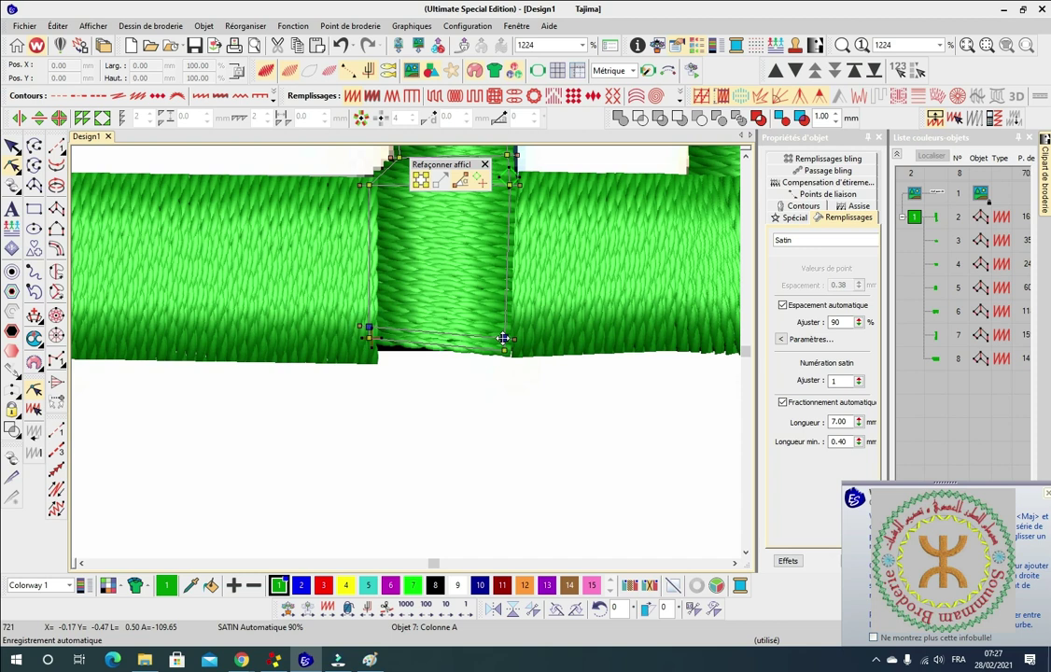
click(504, 340)
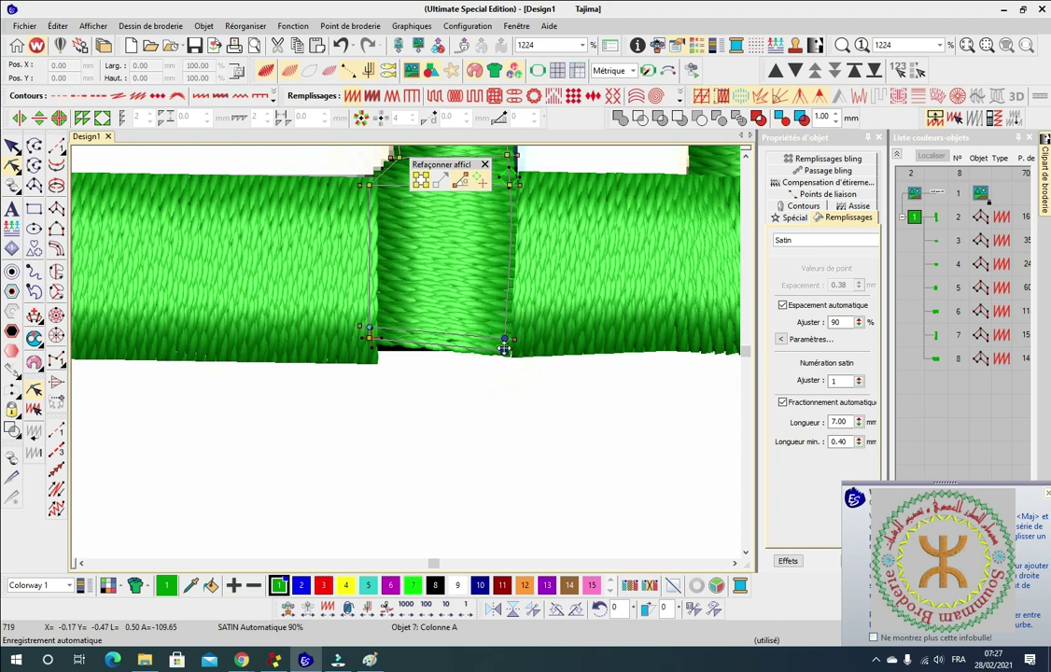
click(504, 350)
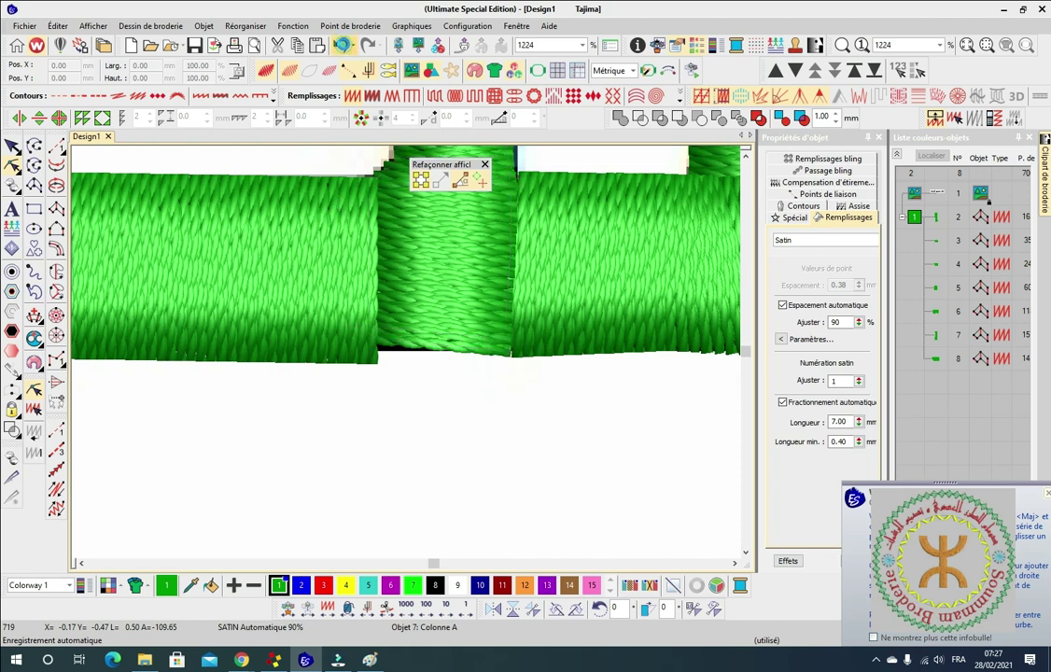
click(397, 207)
scroll(413, 365, down, 2)
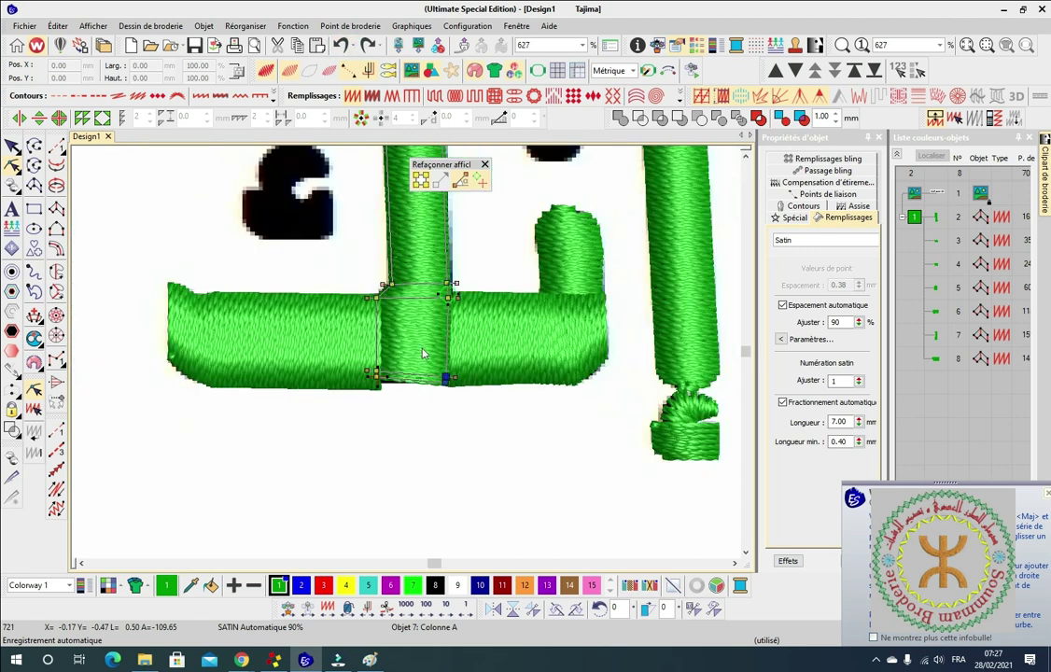
click(164, 234)
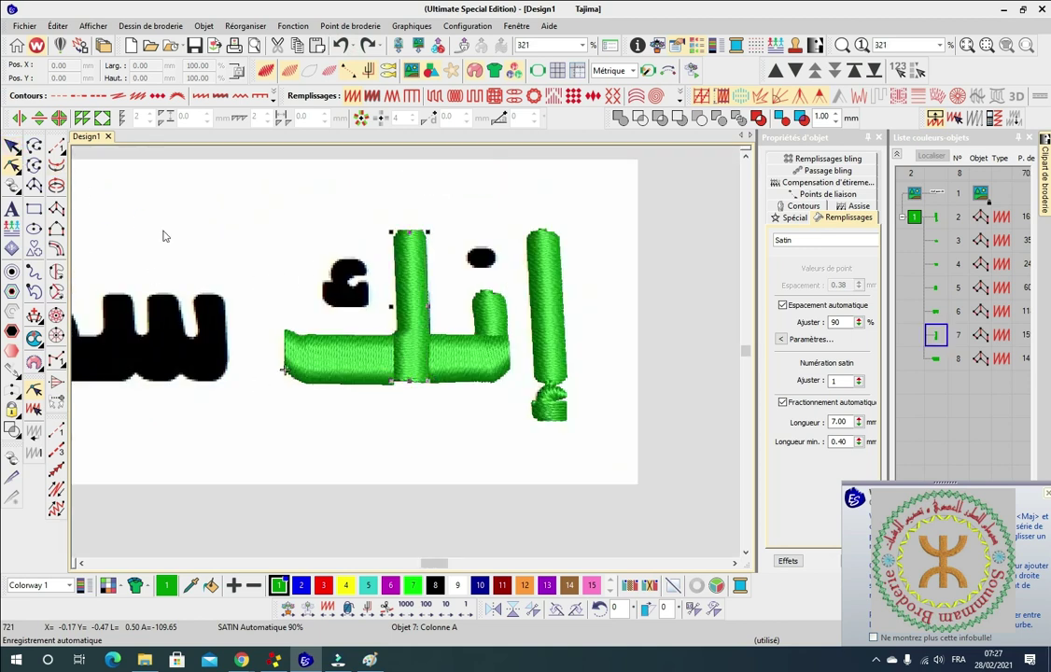
Trace the nun's oval dot with satin point pairs from one end to the other and generate the stitches.
scroll(460, 325, up, 1)
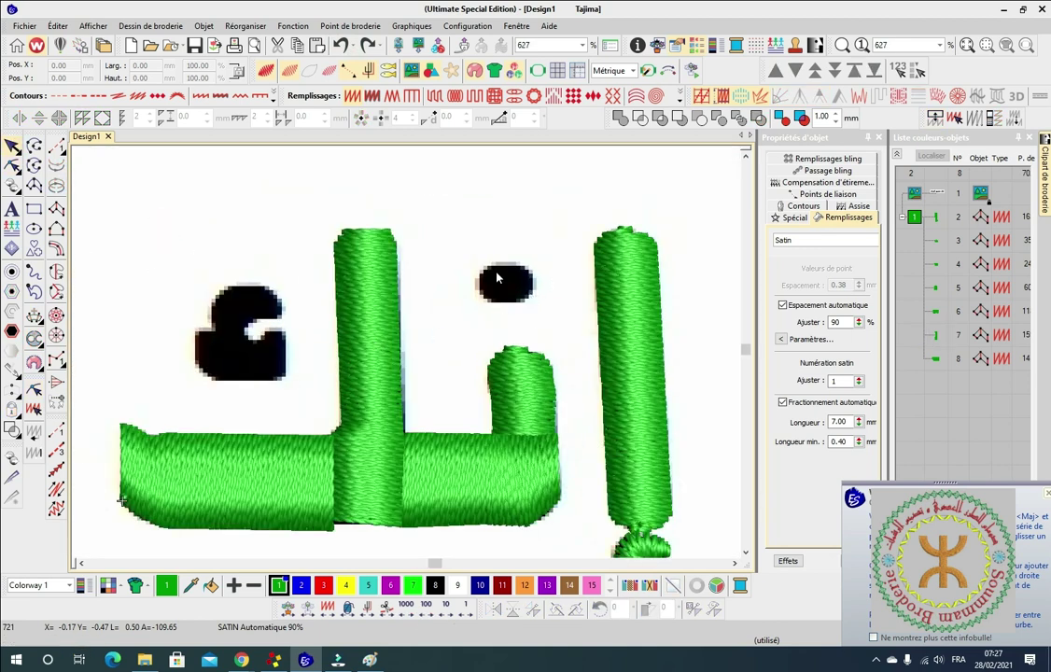
click(57, 209)
click(501, 284)
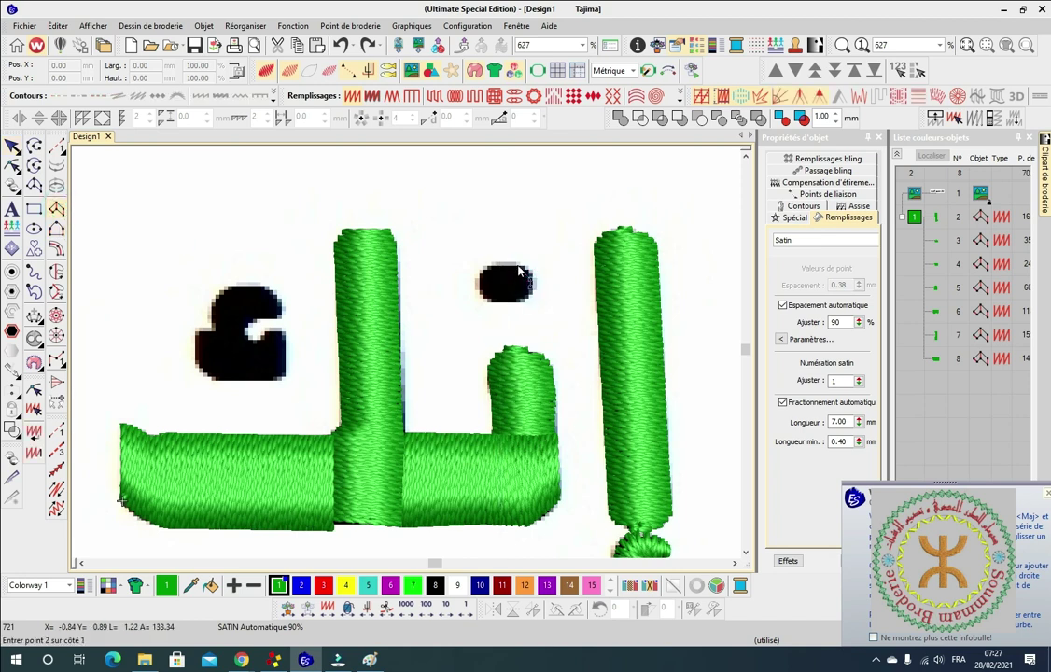
click(528, 297)
click(501, 280)
click(504, 270)
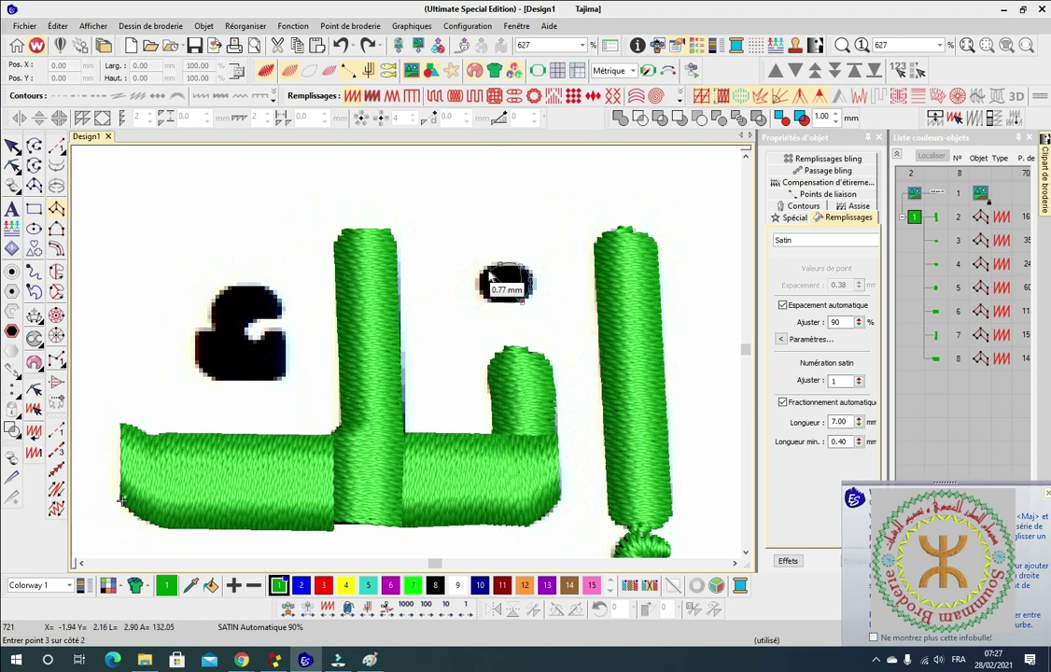
click(502, 307)
click(485, 299)
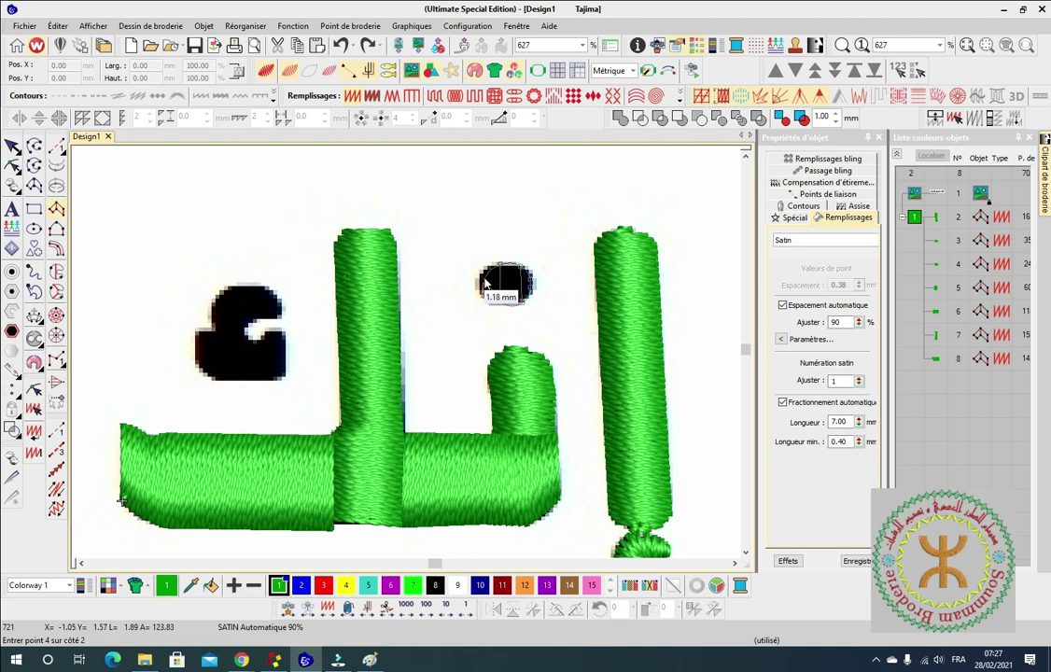
click(492, 283)
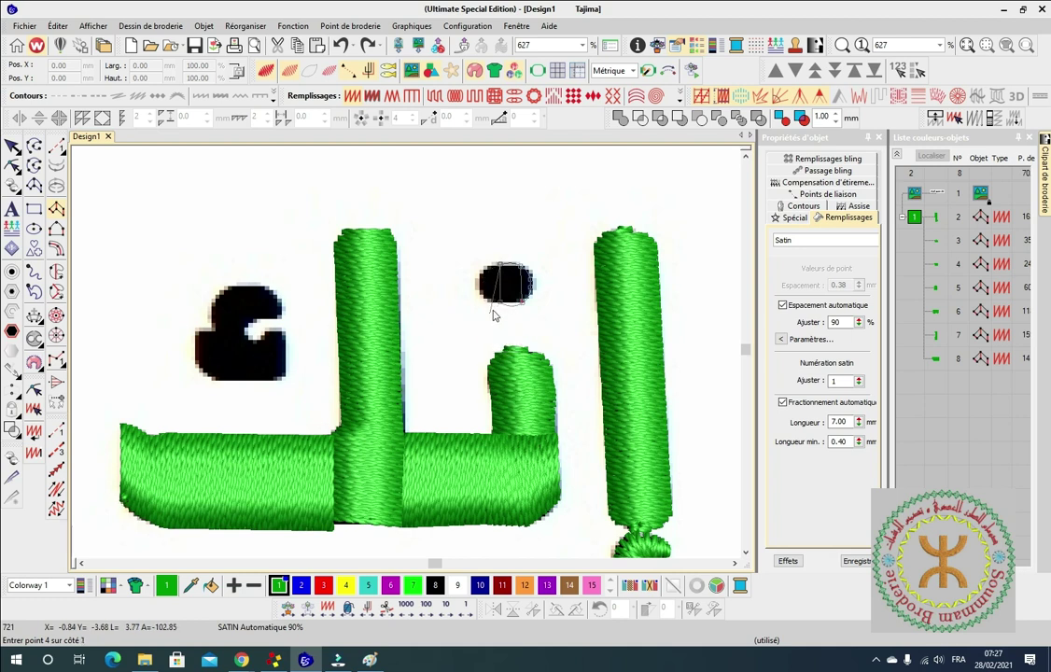
click(484, 274)
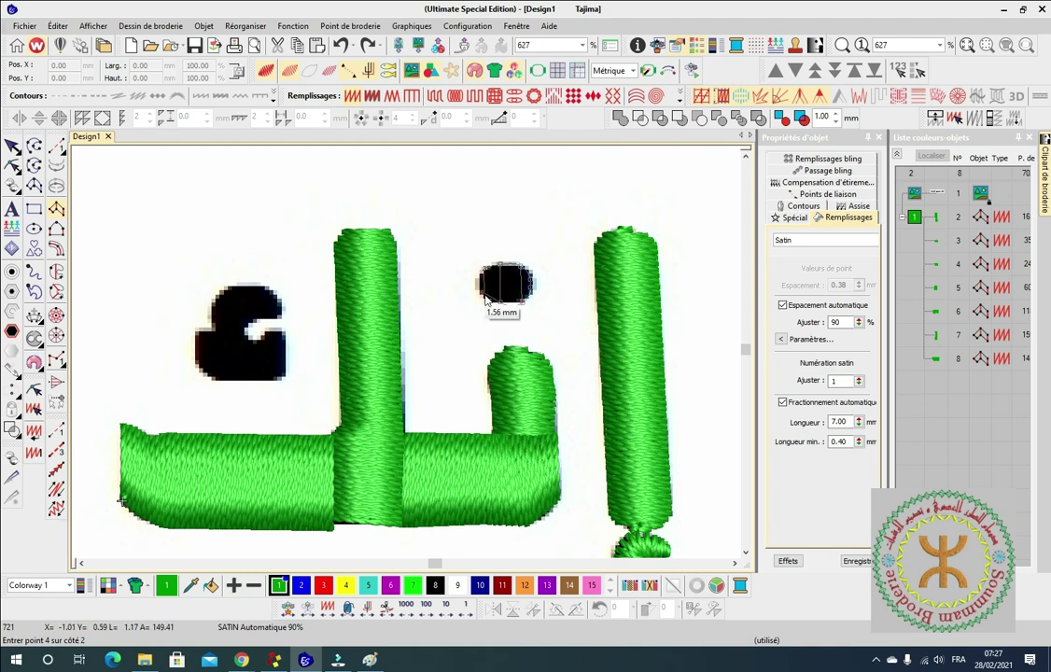
click(480, 286)
click(479, 293)
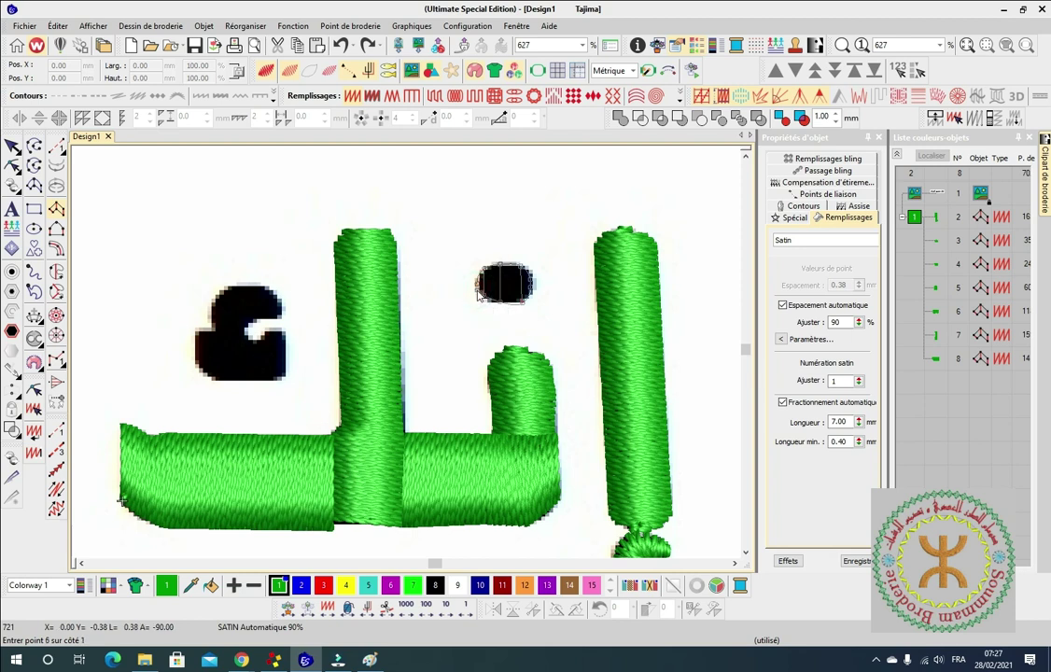
key(Return)
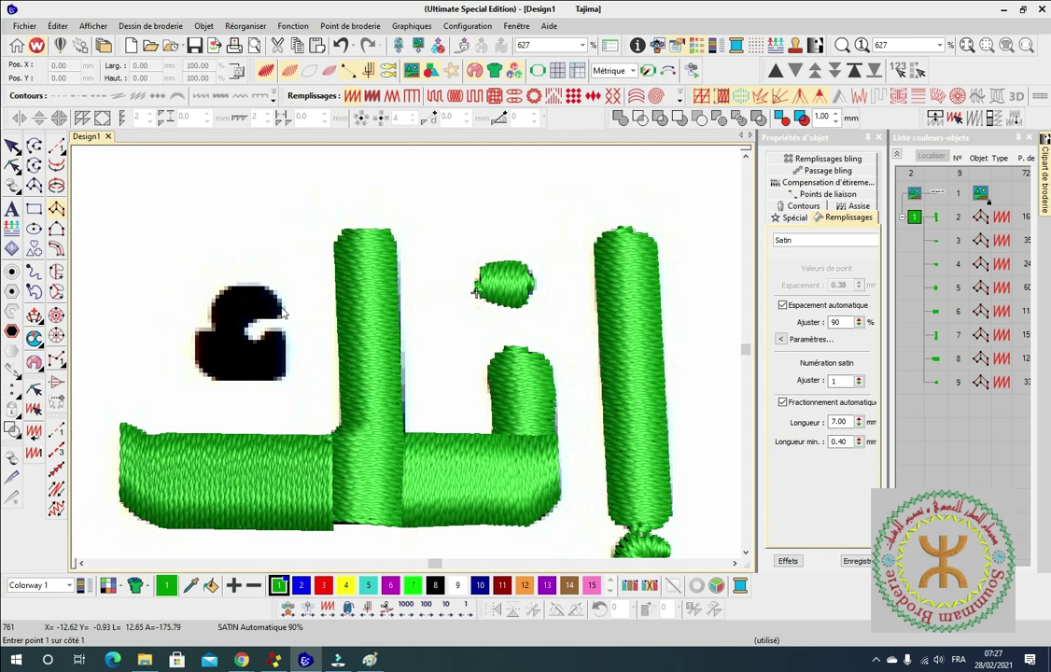
Try moving the nun's stitched dot onto the kaf's stem, undo the move and deselect the dot.
scroll(406, 354, down, 3)
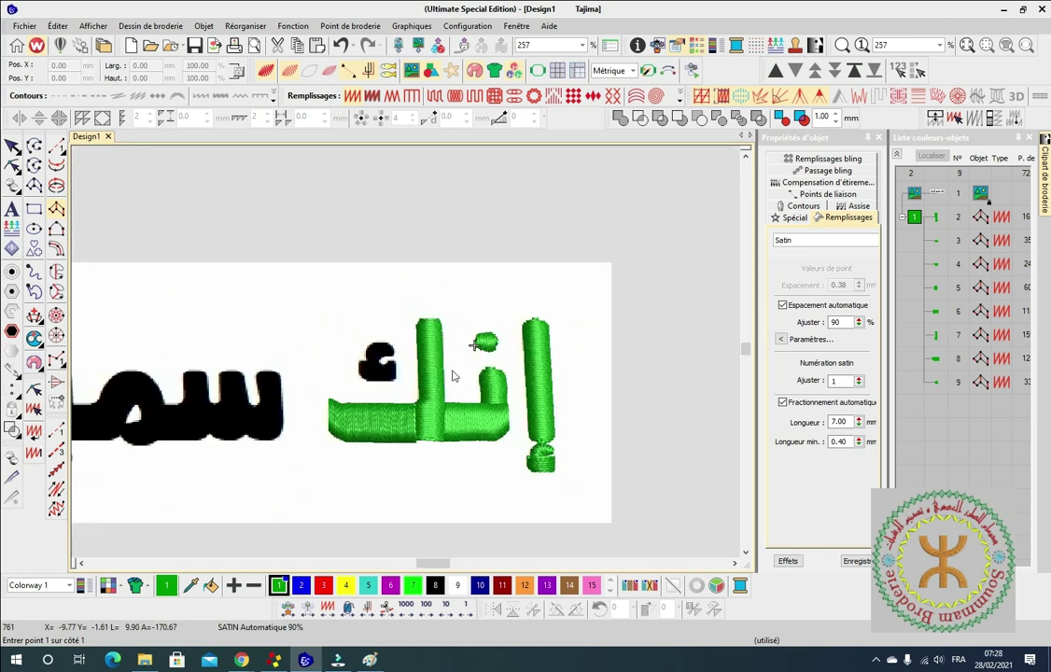
click(13, 146)
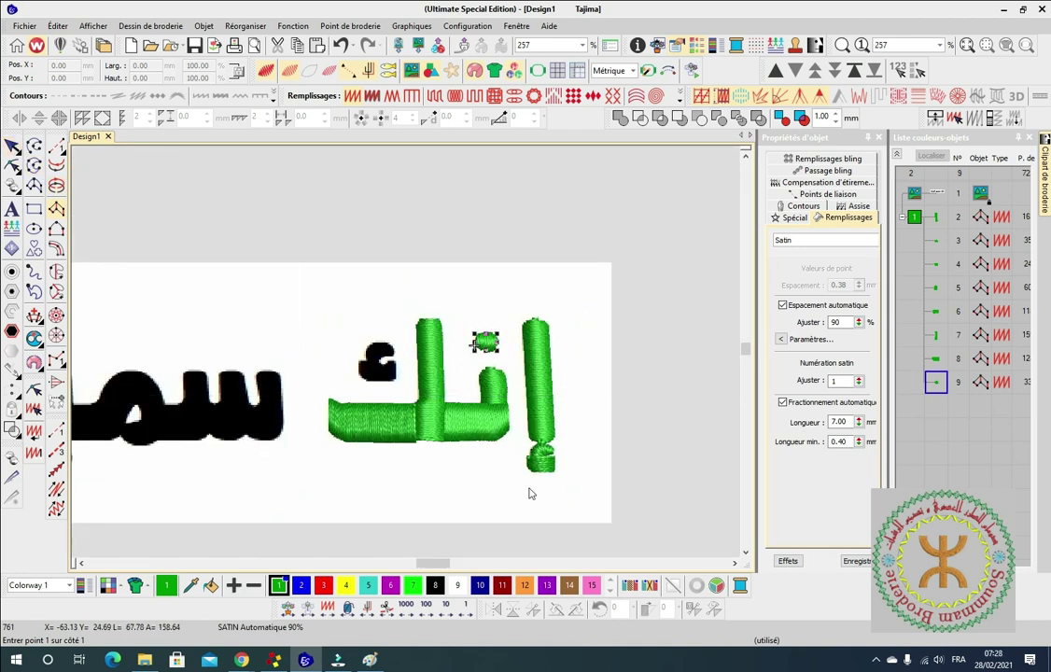
drag(485, 342, 439, 342)
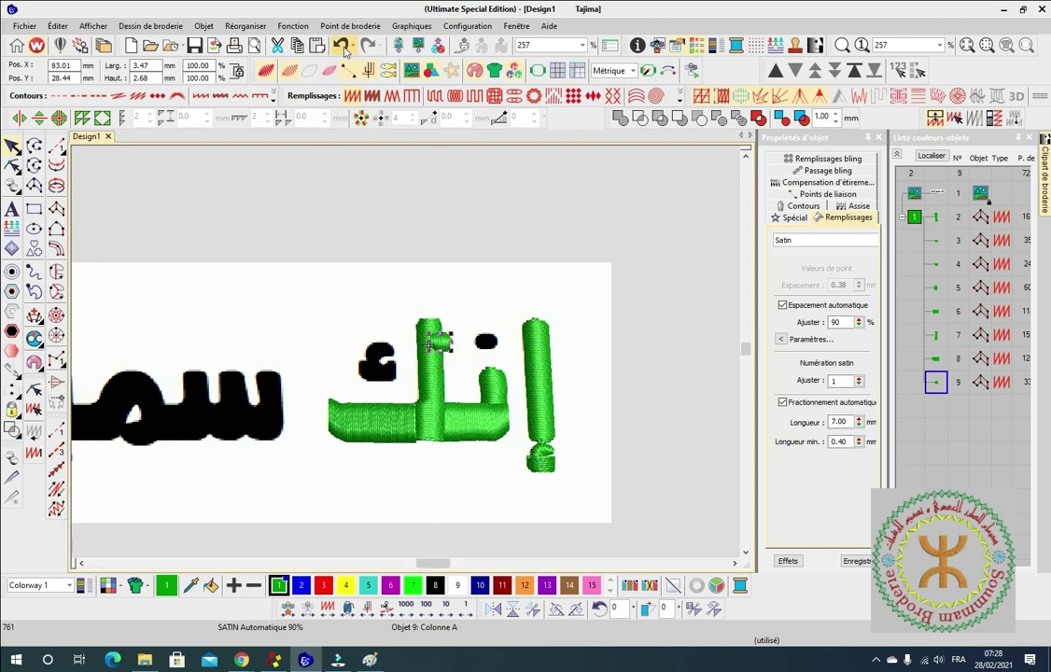
key(ctrl+z)
click(376, 196)
Duplicate the two stitched hamza objects below the alif and place the copy over the kaf's black hamza.
click(570, 494)
drag(568, 493, 516, 418)
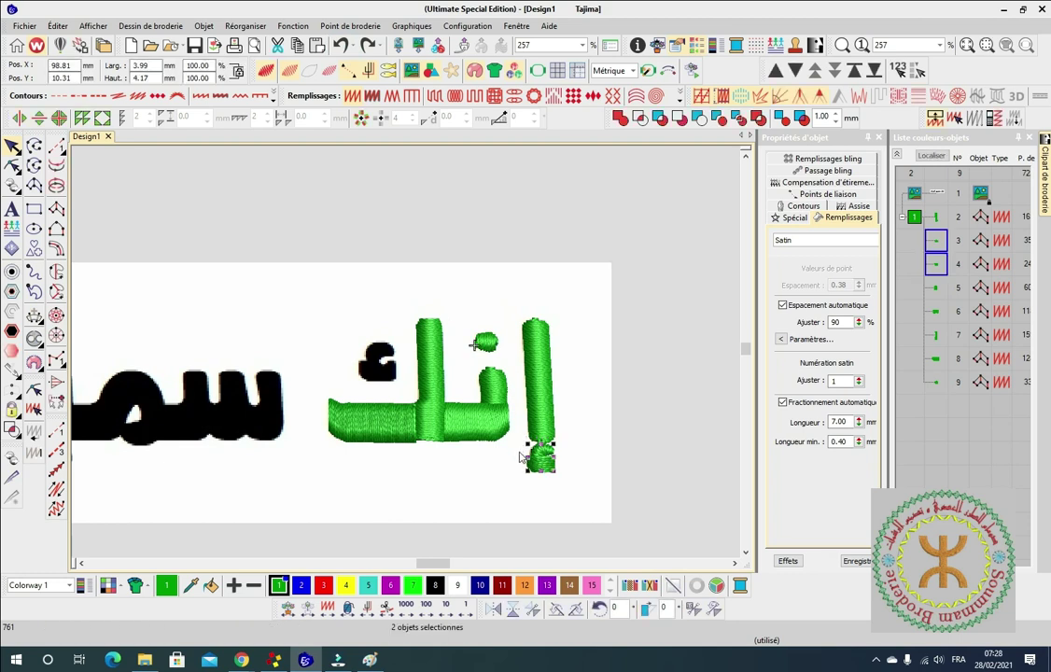
click(57, 25)
click(91, 145)
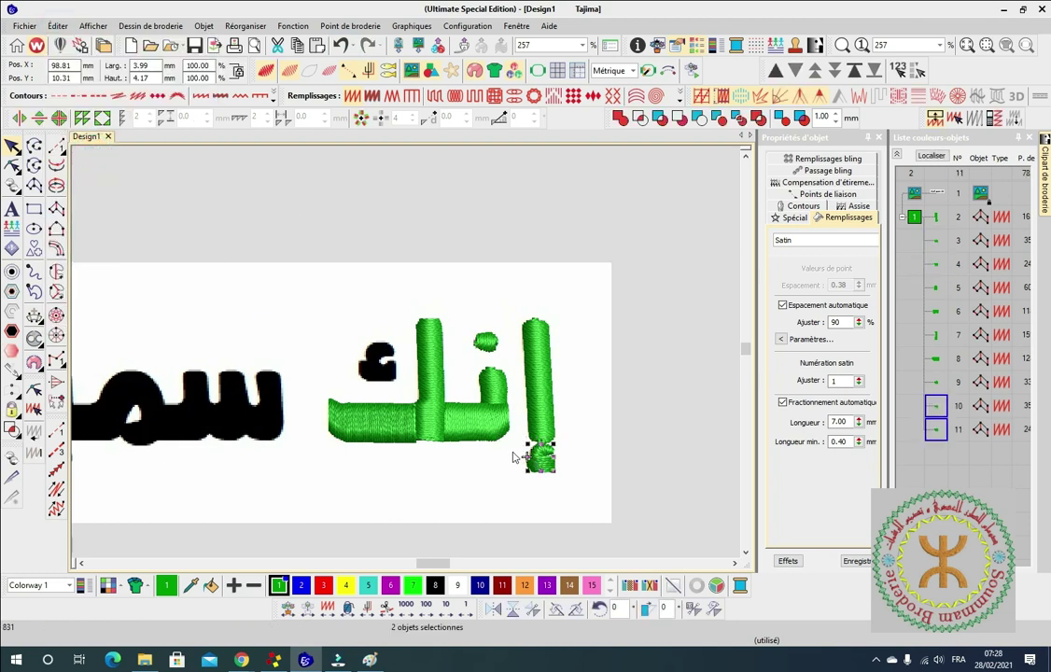
click(382, 366)
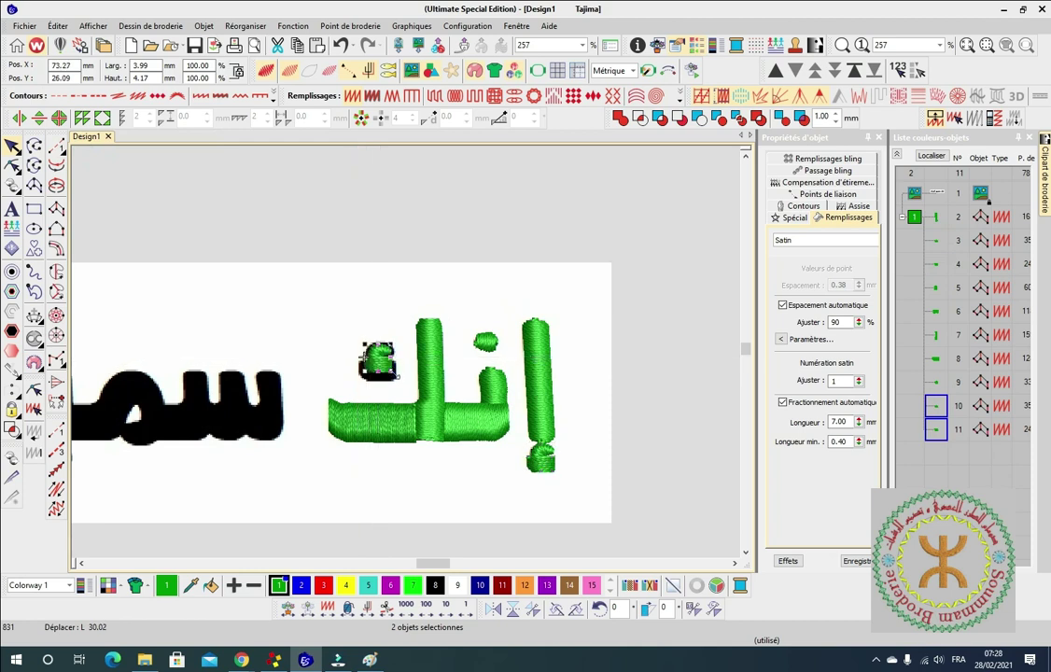
Enlarge the copied hamza until it covers the kaf's black hamza shape and deselect it.
scroll(381, 364, up, 3)
drag(408, 336, 422, 324)
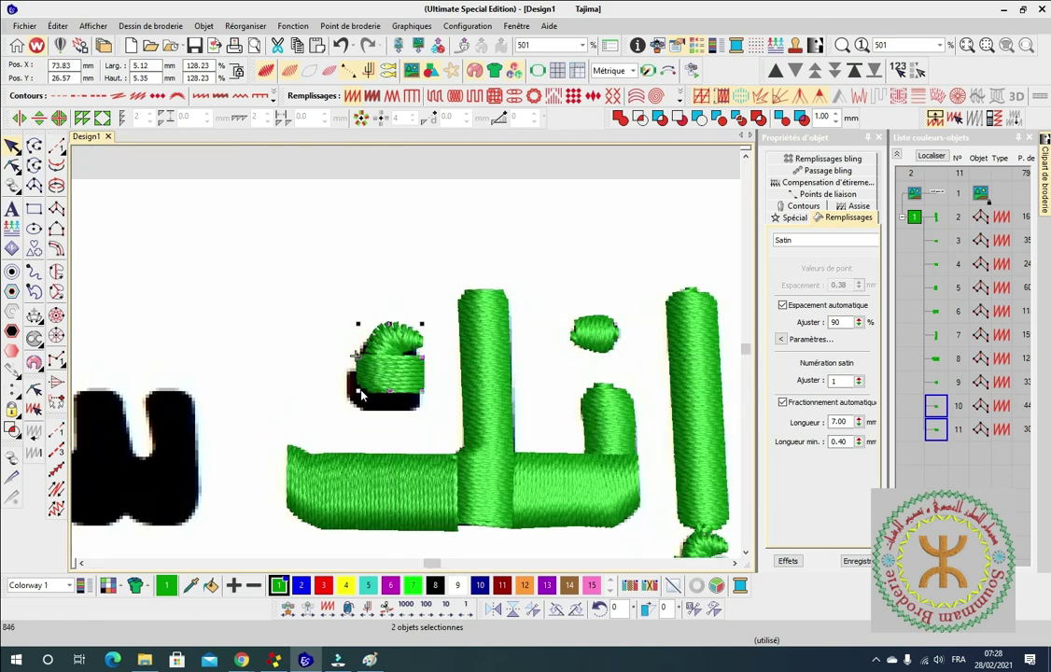
drag(360, 396, 382, 391)
click(399, 285)
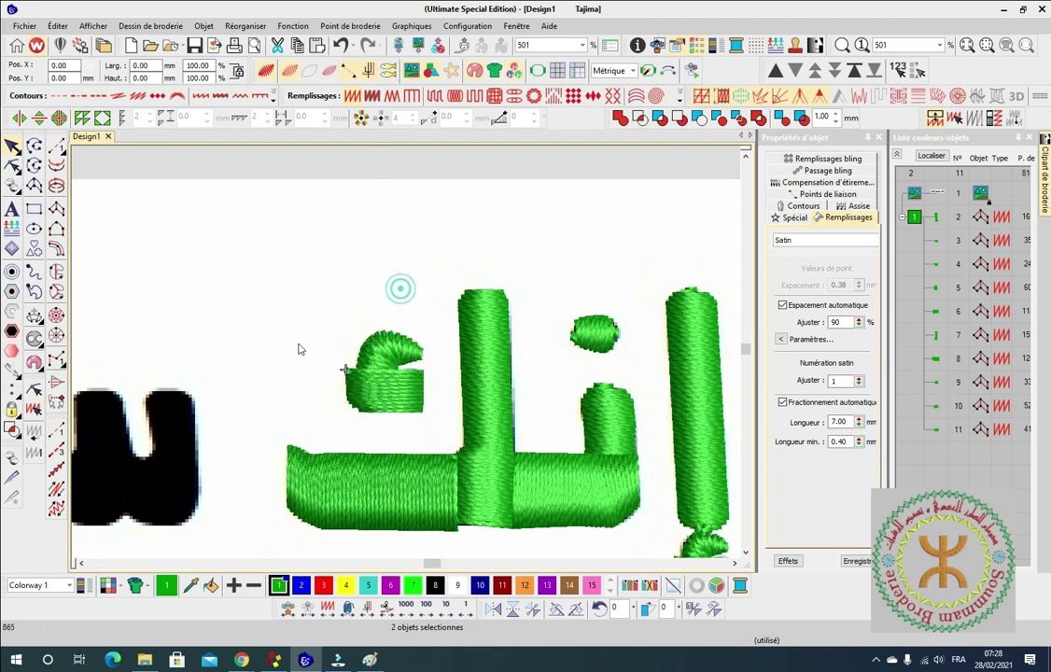
Start a complex fill outline on the seen of سميع, tracing the first tooth's top and outer edge down to its rounded base.
scroll(313, 397, down, 3)
scroll(406, 356, down, 3)
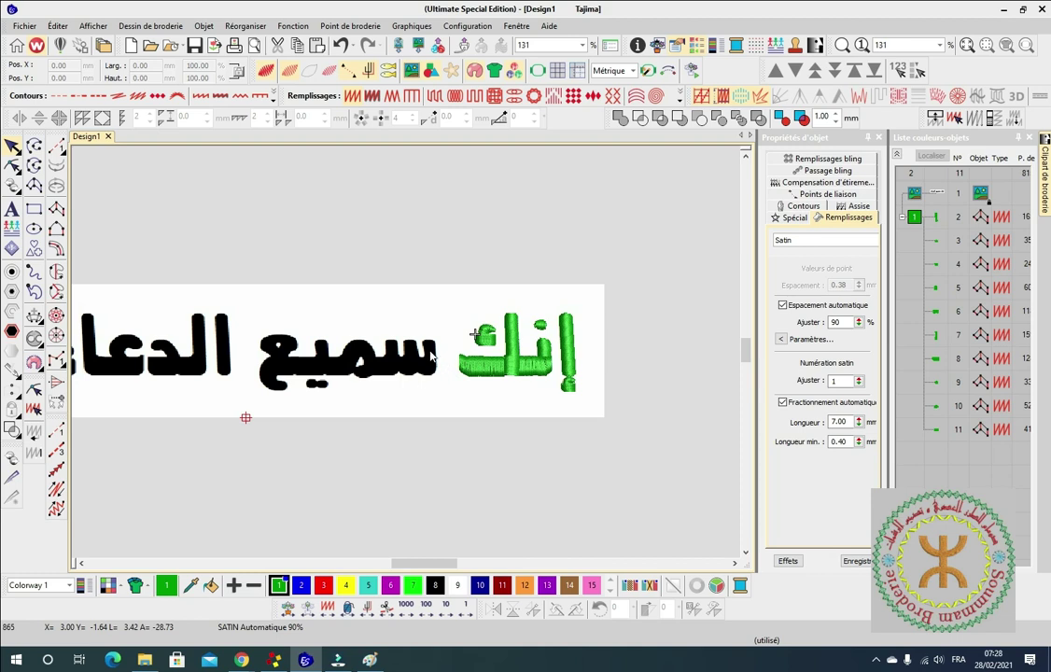
click(57, 271)
scroll(474, 333, up, 5)
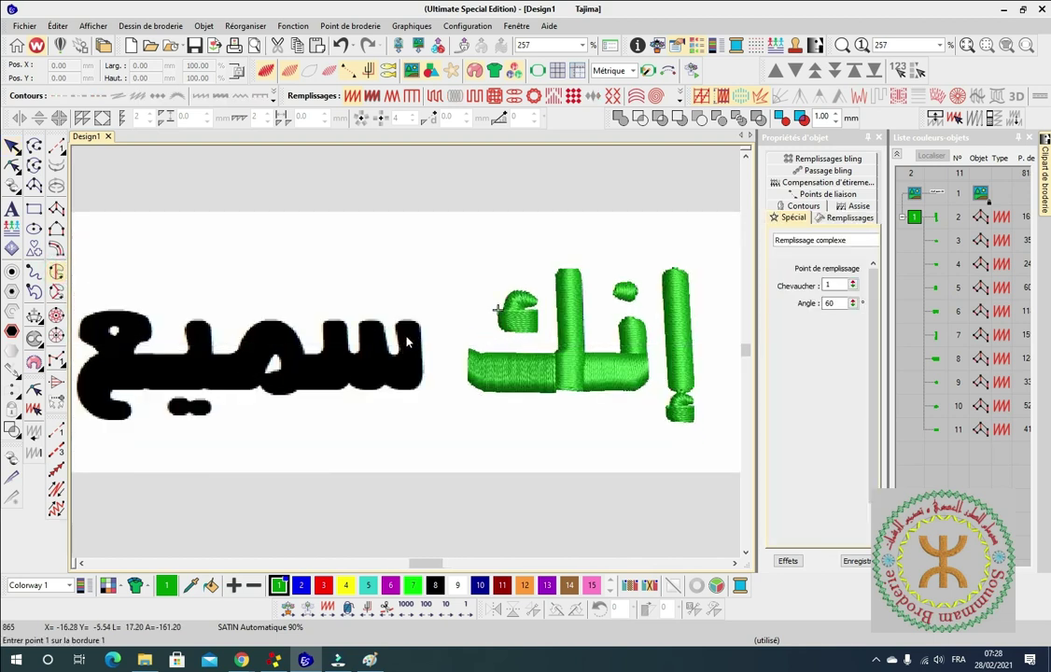
click(399, 347)
click(407, 345)
click(420, 347)
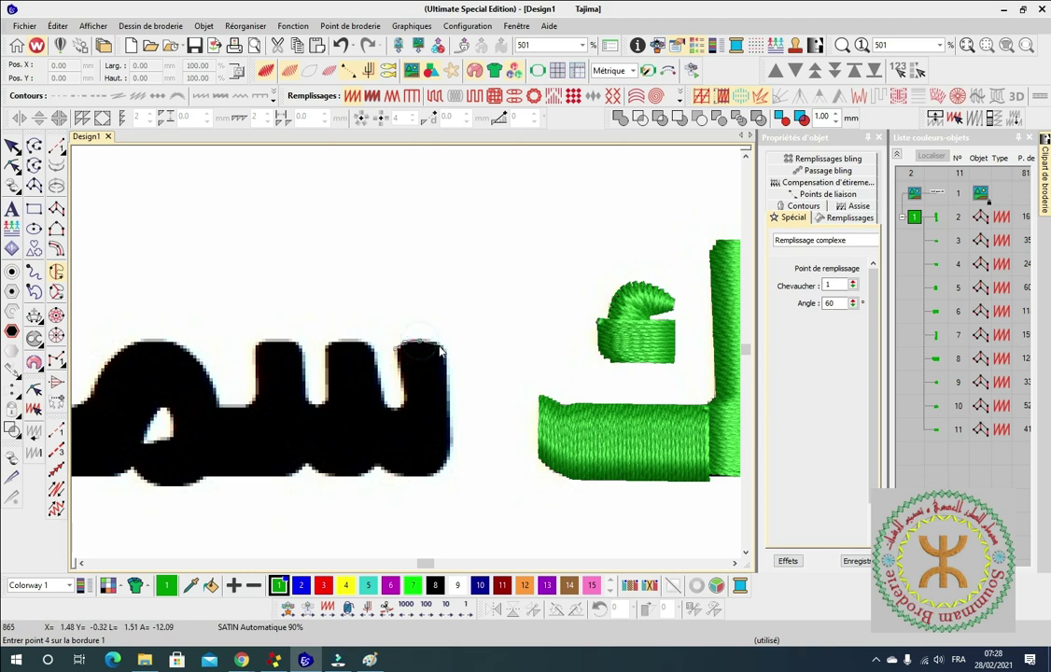
click(440, 345)
click(445, 373)
click(448, 460)
click(437, 475)
click(427, 479)
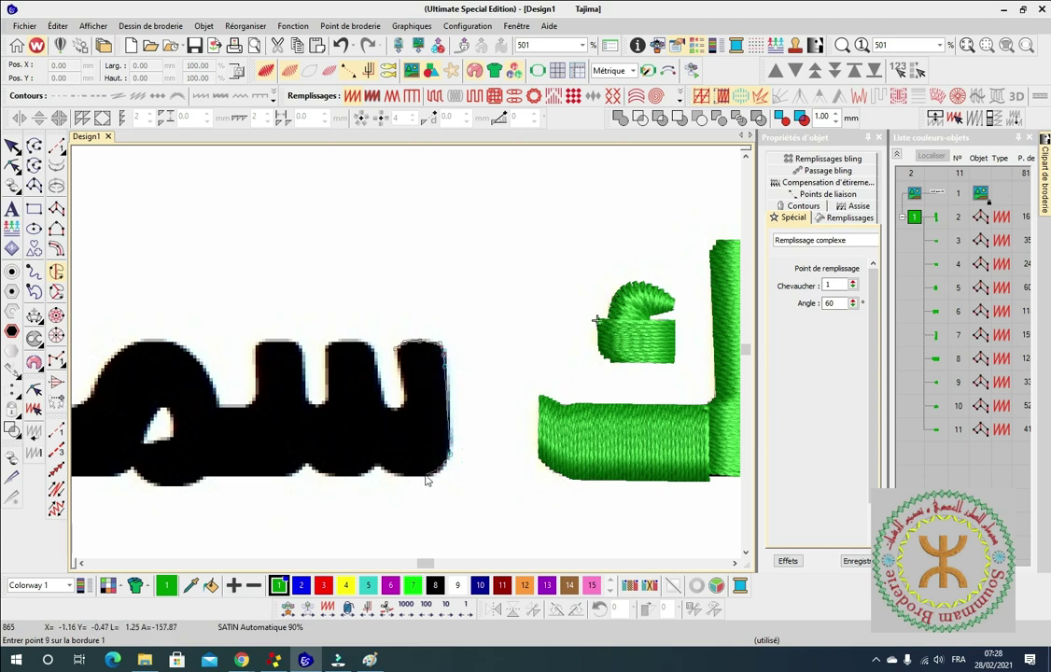
Continue the seen's outline along its scalloped lower edge to the meem and up to the baseline's upper edge.
click(404, 479)
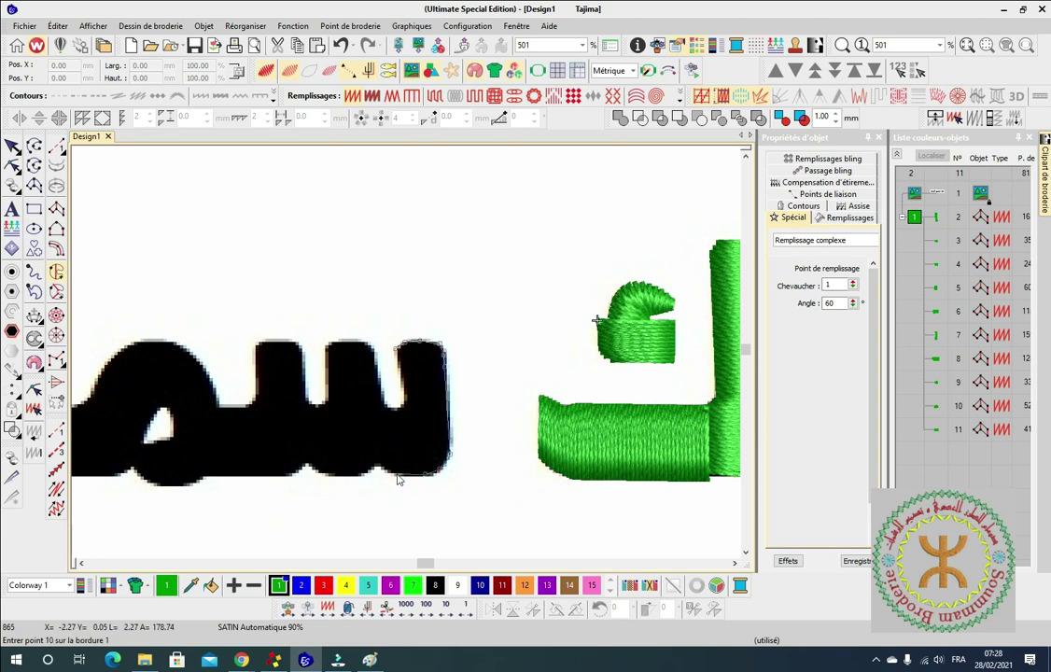
click(390, 472)
click(369, 477)
click(348, 482)
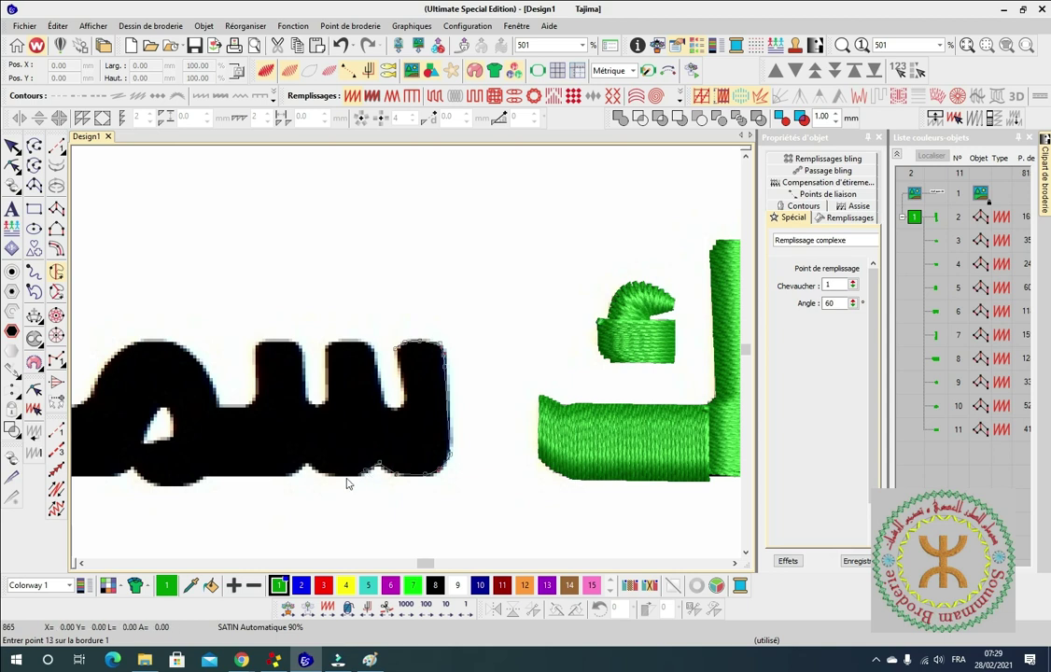
click(340, 479)
click(339, 481)
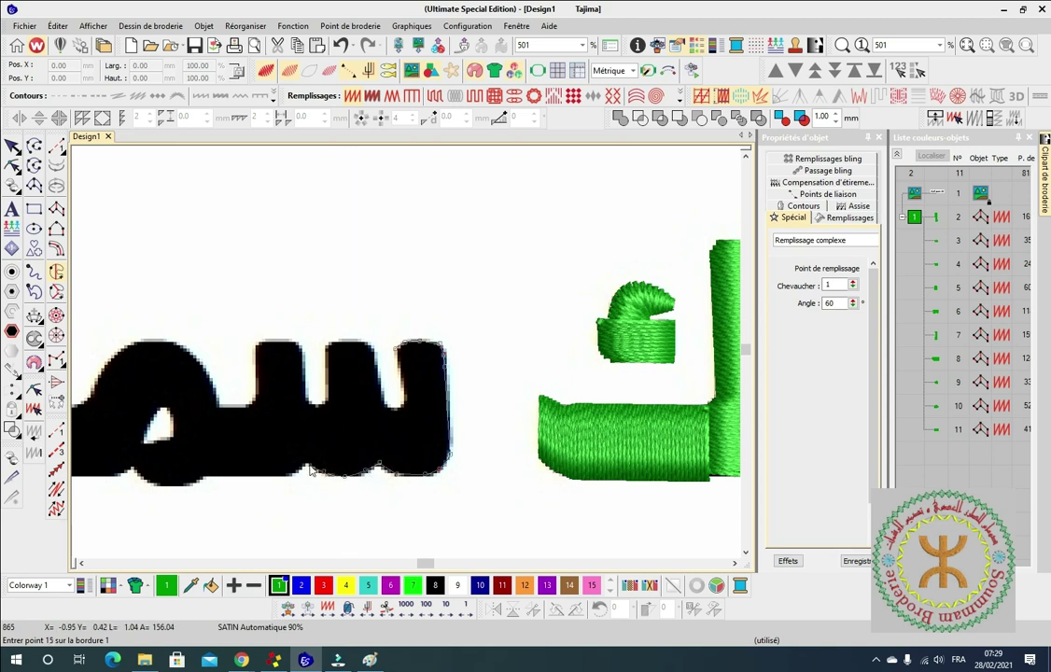
click(308, 469)
click(291, 476)
click(277, 476)
click(209, 474)
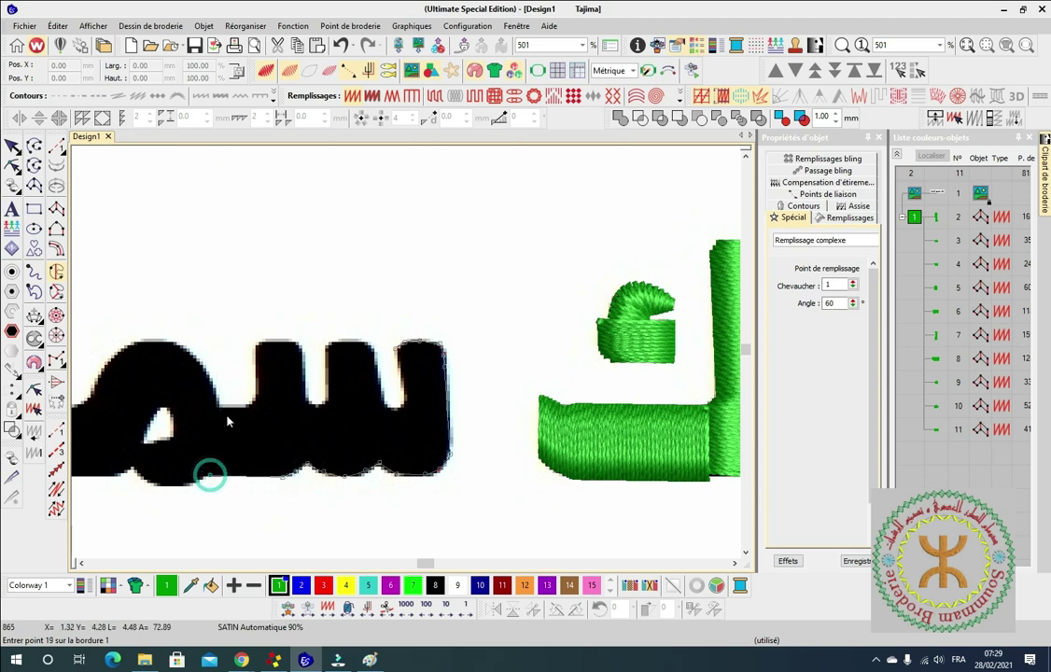
click(217, 405)
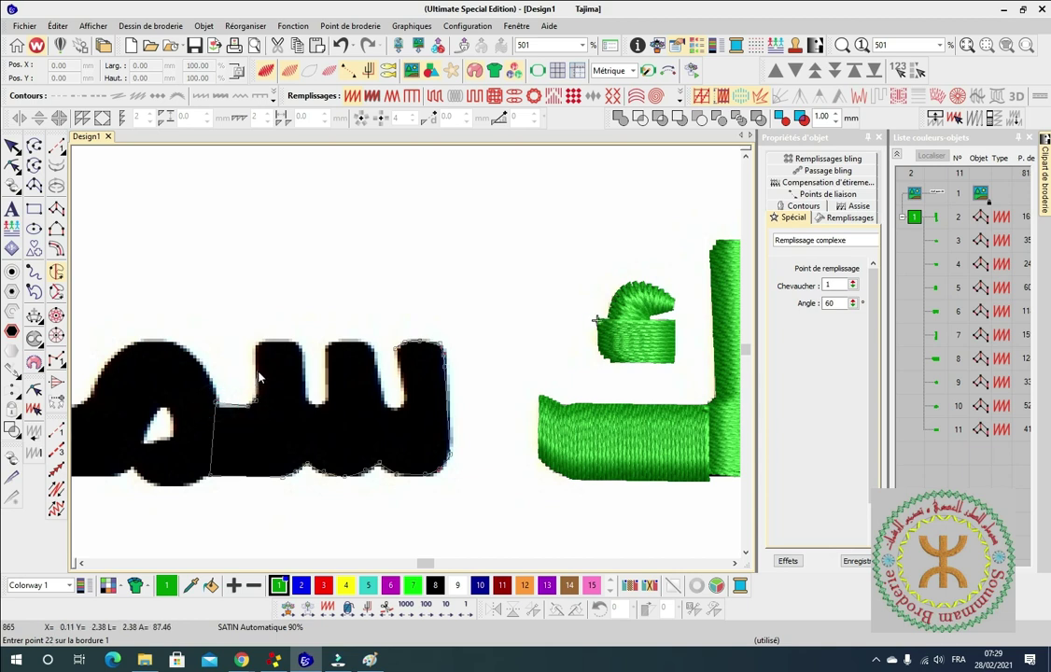
Correct the last outline points and trace around the seen's tooth nearest the meem to the foot of the middle tooth.
key(BackSpace)
key(BackSpace)
click(253, 398)
click(258, 385)
click(259, 348)
click(298, 347)
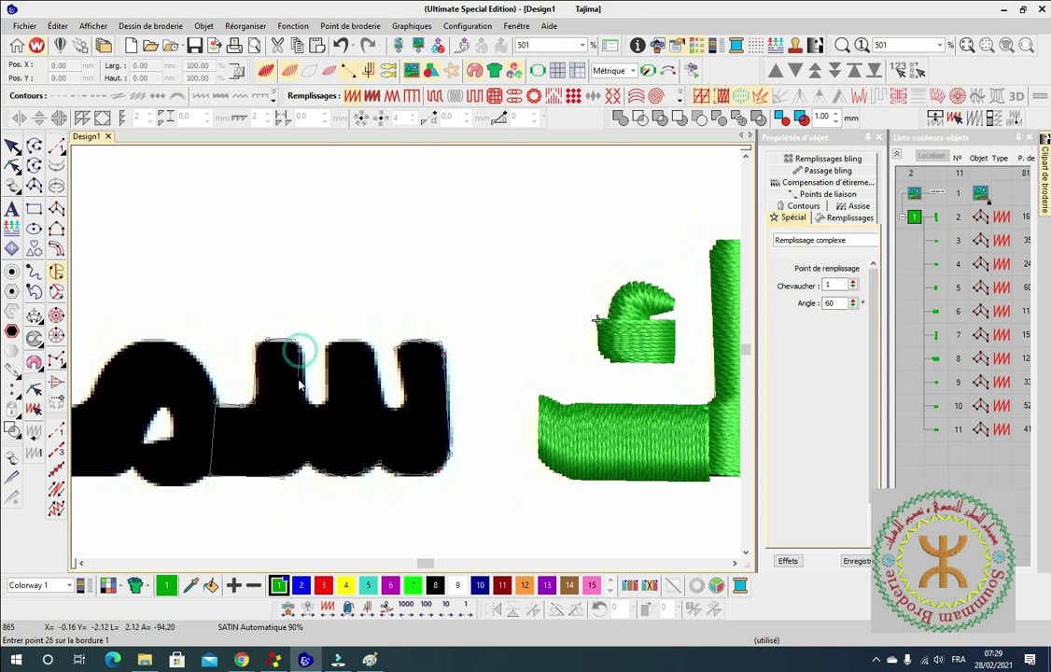
click(301, 397)
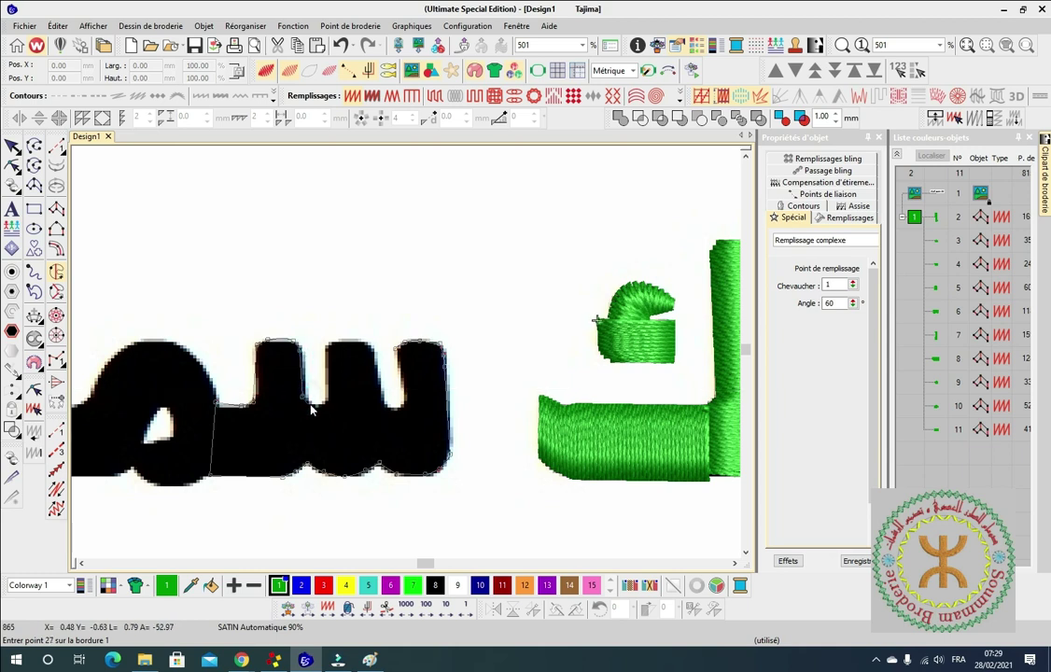
click(325, 399)
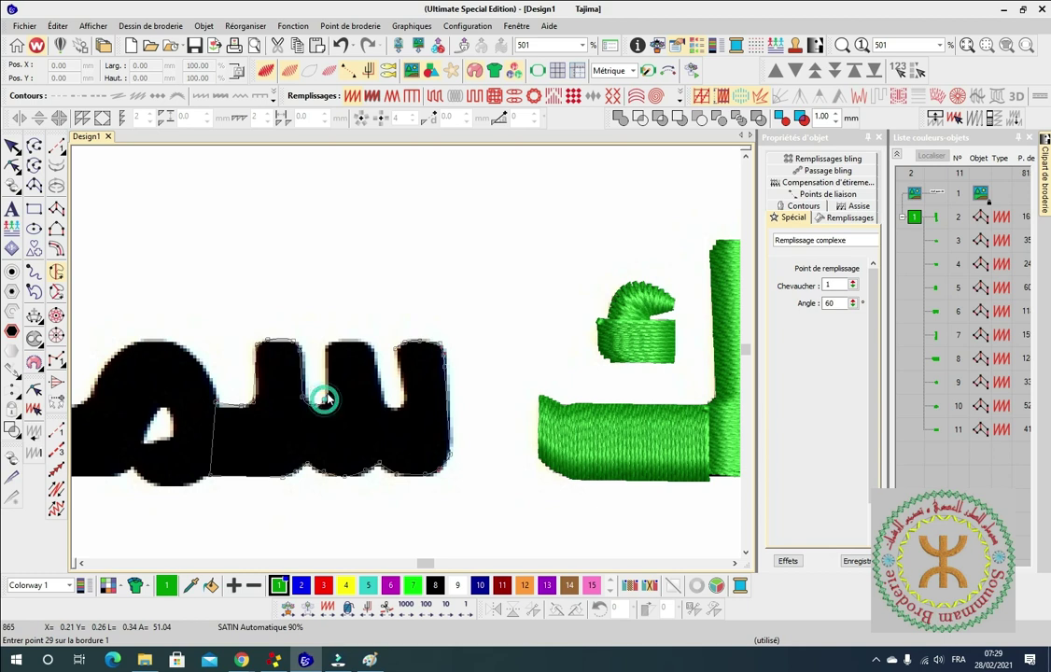
Trace the seen's middle tooth and the gap before the first tooth, close the outline and generate the fill stitches.
click(350, 345)
click(350, 346)
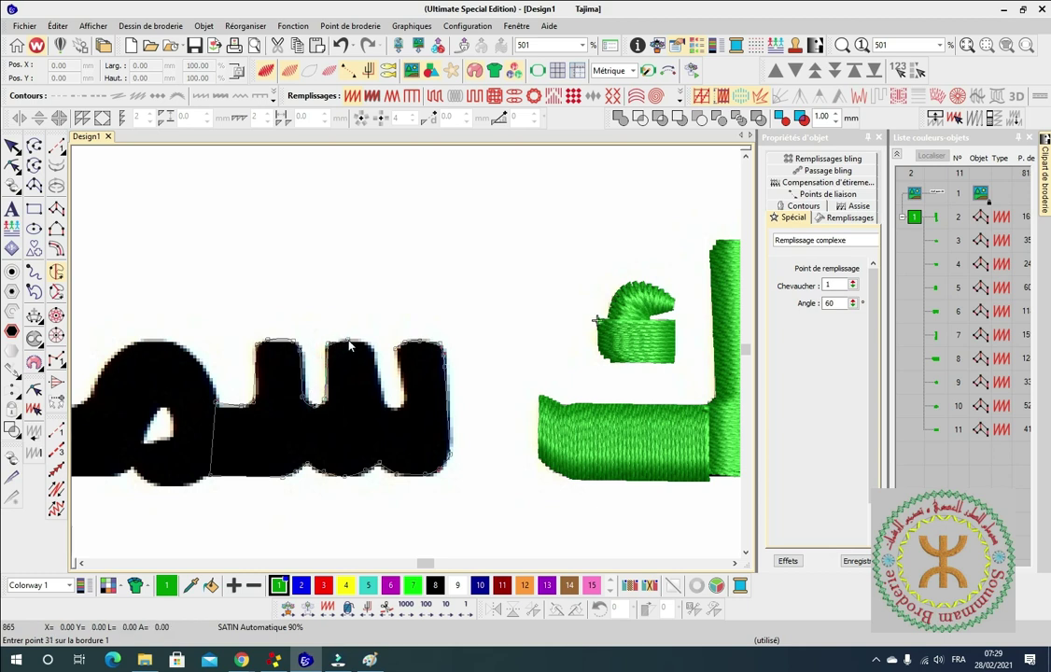
click(365, 346)
click(379, 401)
key(BackSpace)
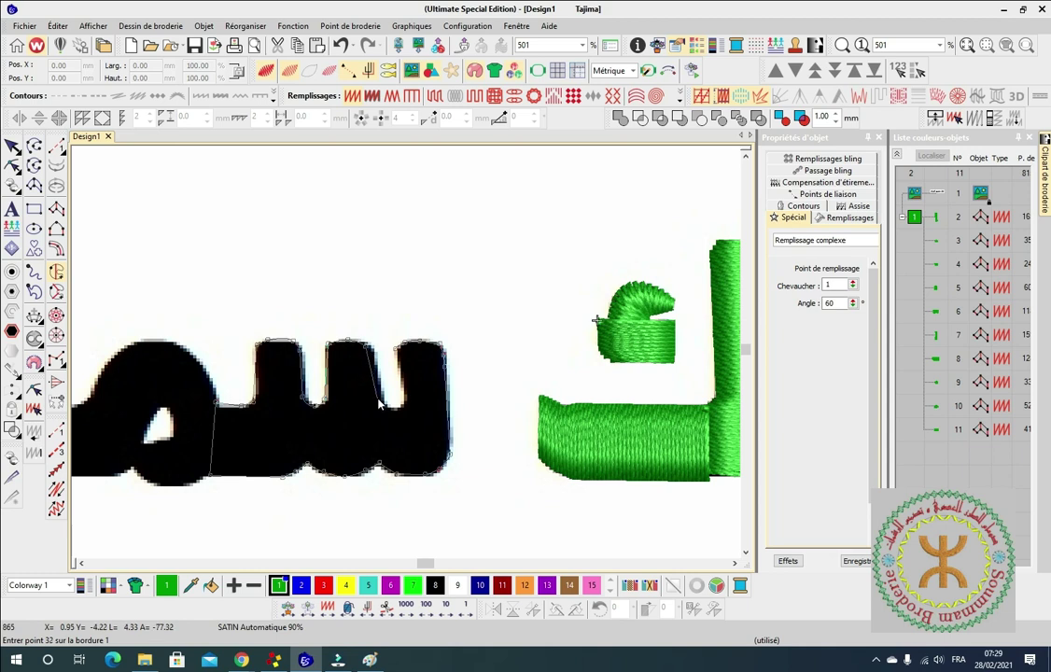
click(385, 412)
click(394, 415)
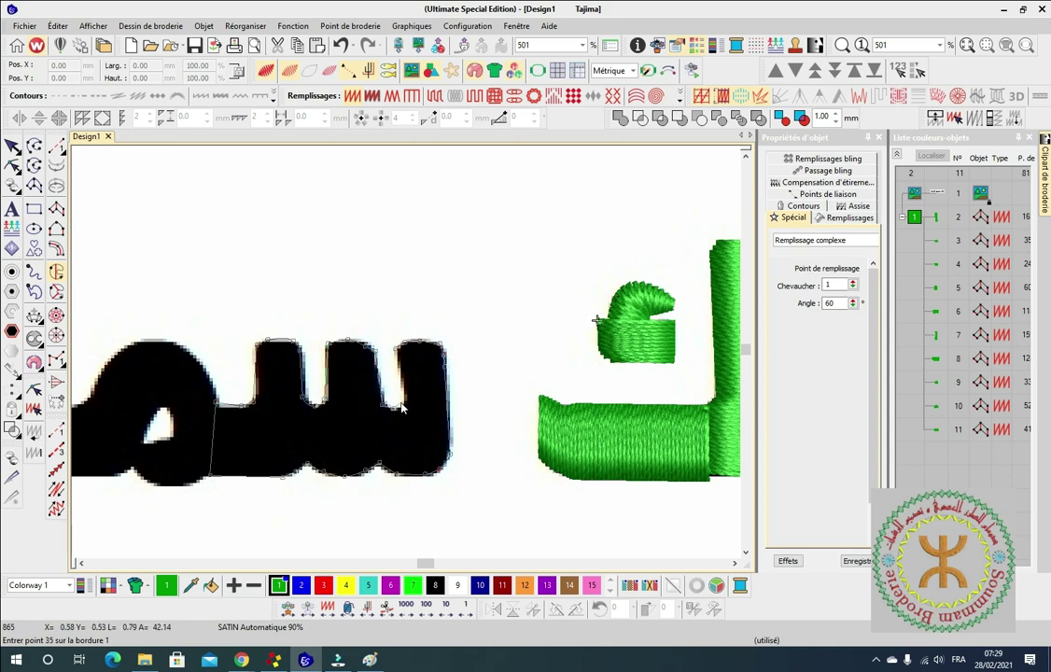
click(402, 401)
key(Return)
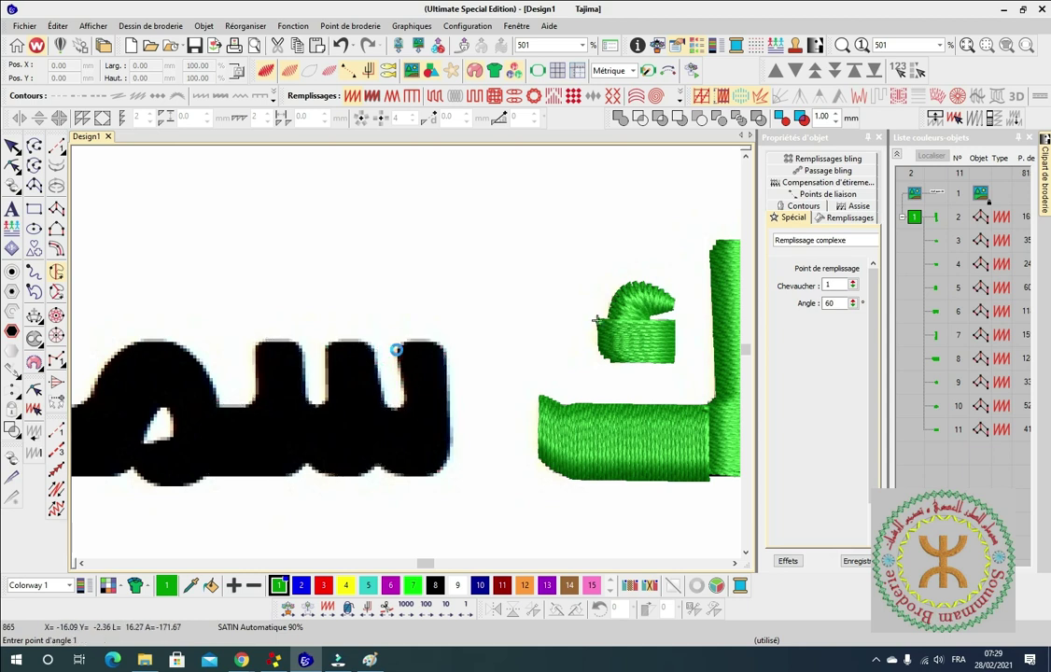
key(Return)
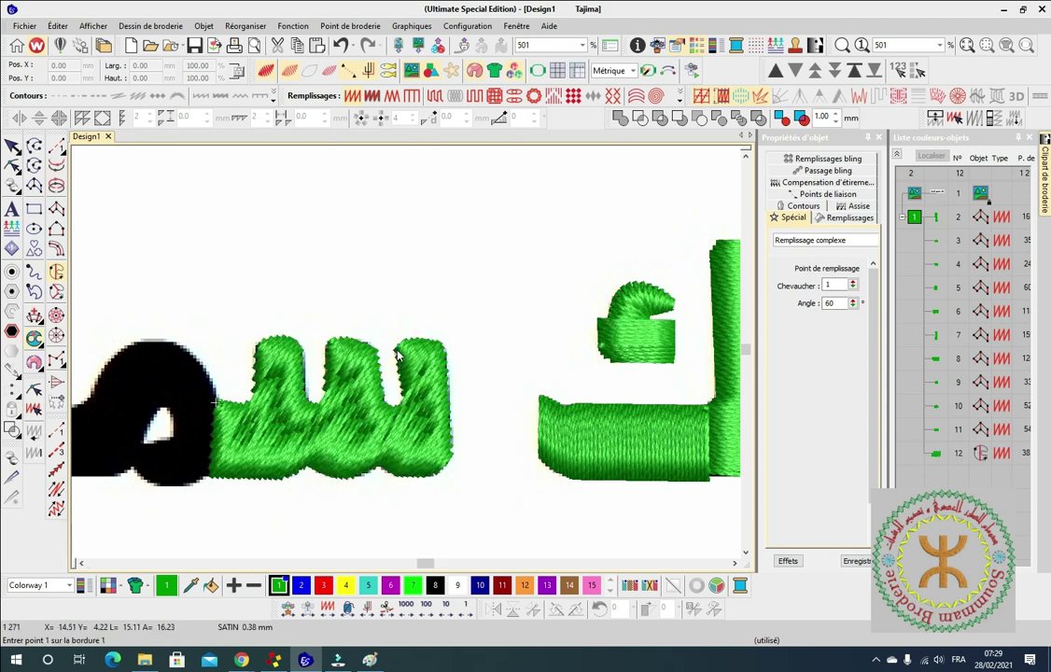
Turn off automatic splitting (Fractionnement automatique) for the seen's satin fill.
click(13, 146)
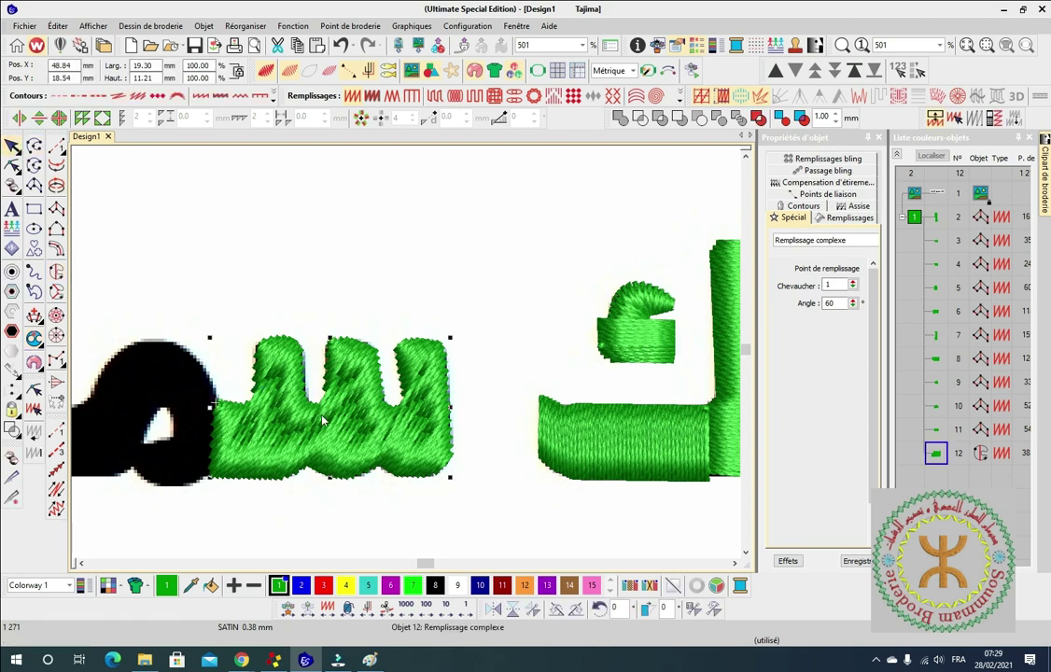
click(850, 218)
scroll(392, 364, up, 1)
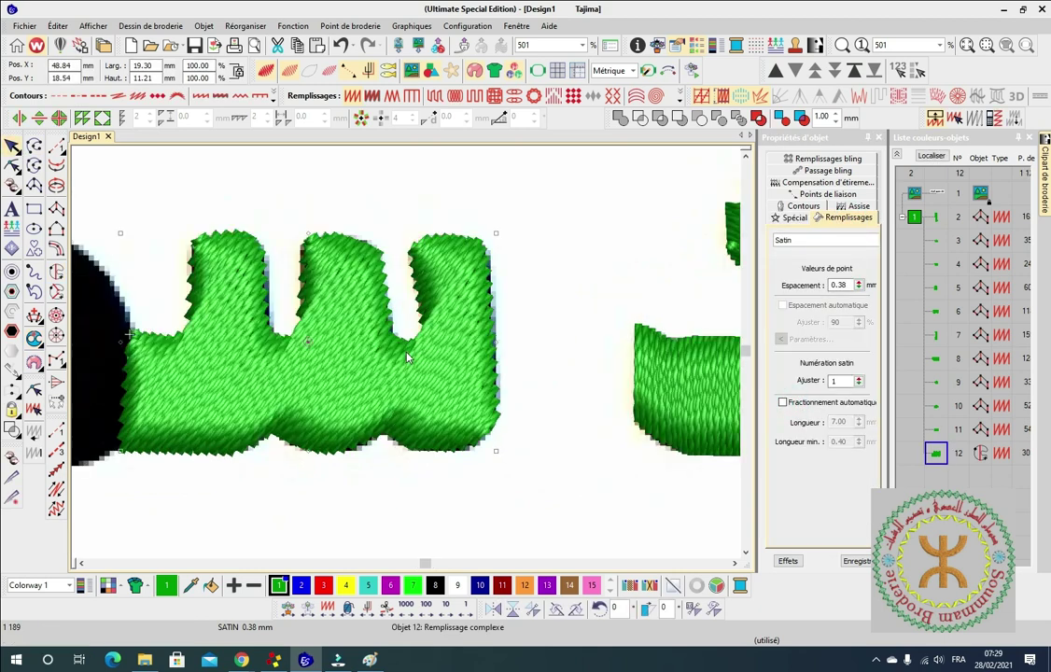
scroll(408, 357, down, 3)
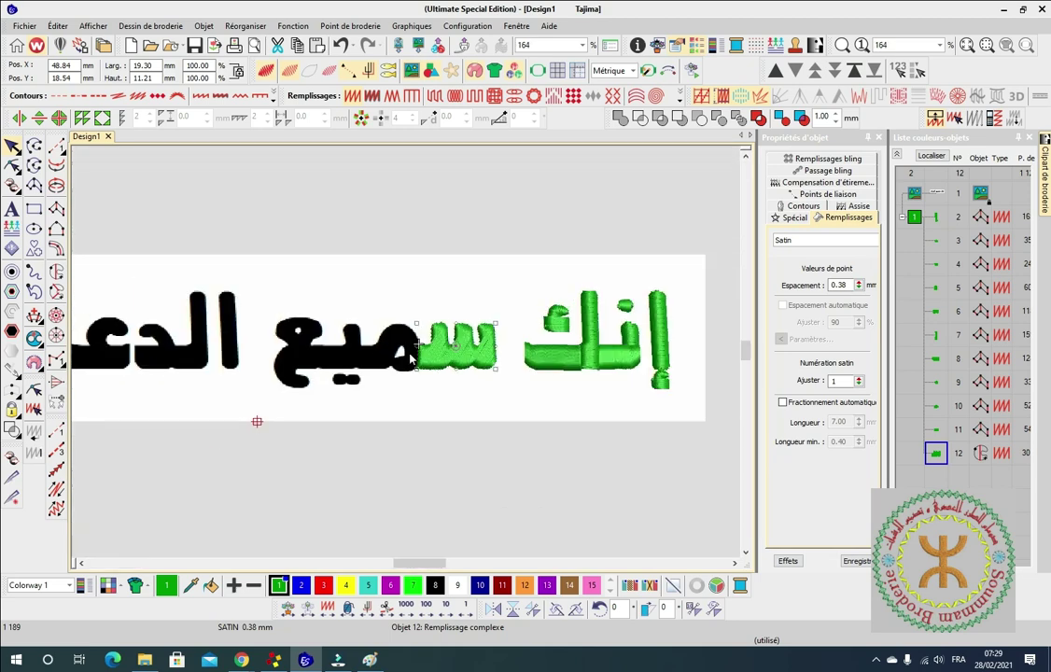
scroll(432, 364, up, 2)
scroll(322, 336, down, 1)
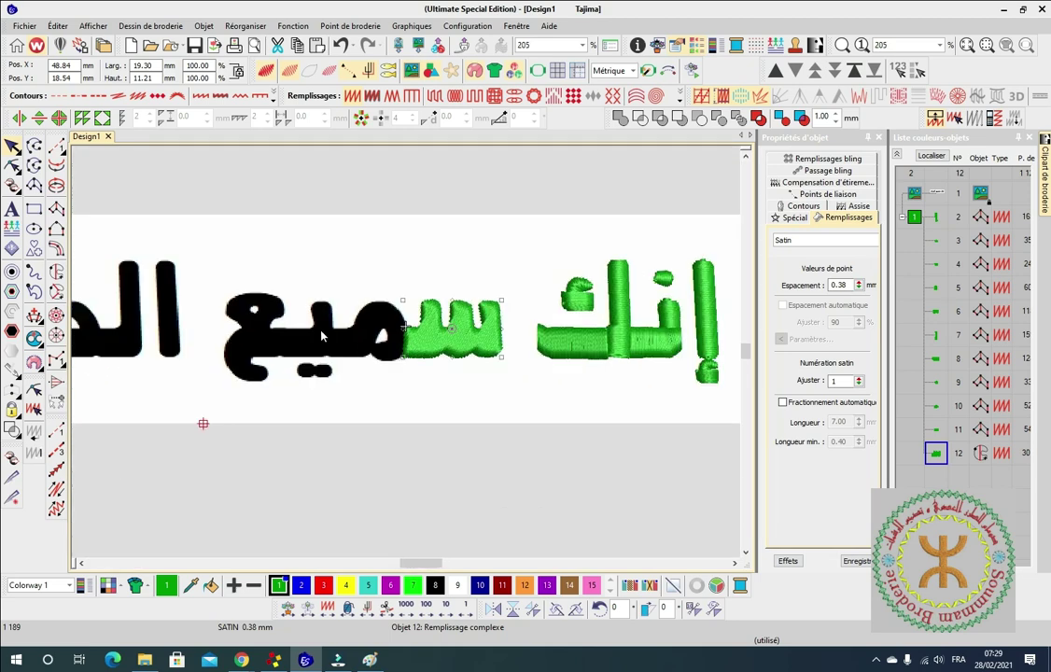
scroll(241, 299, down, 1)
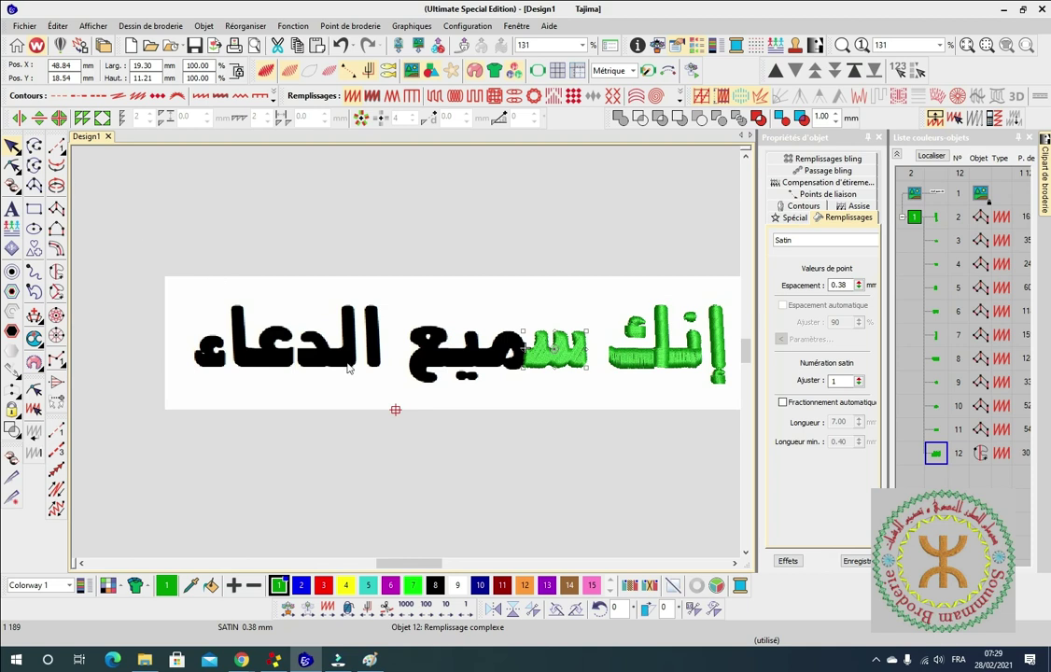
scroll(407, 358, up, 4)
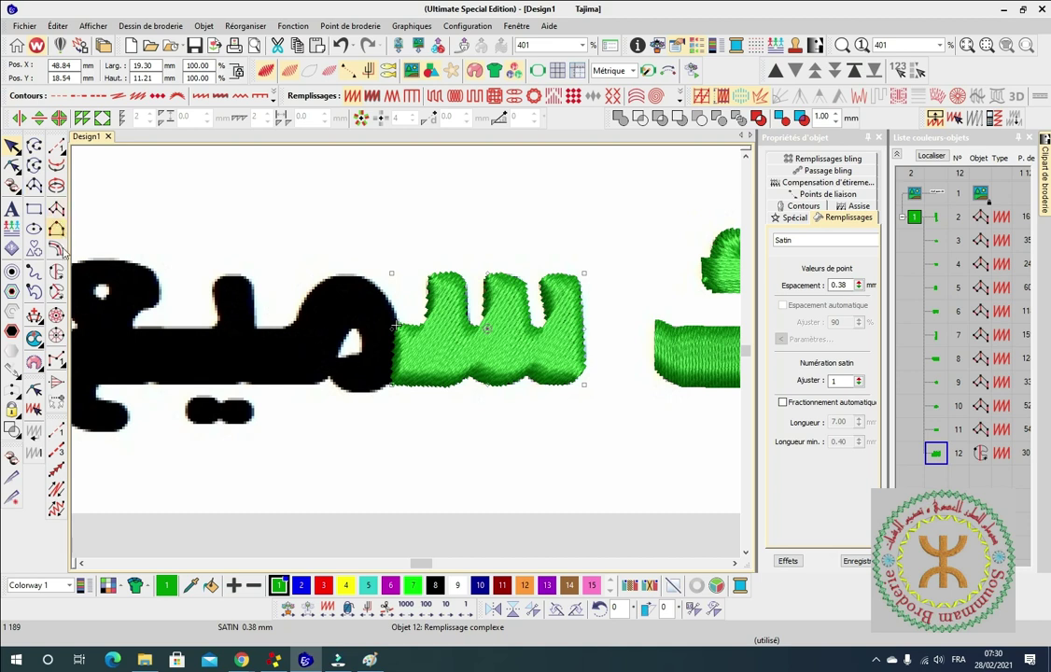
click(223, 197)
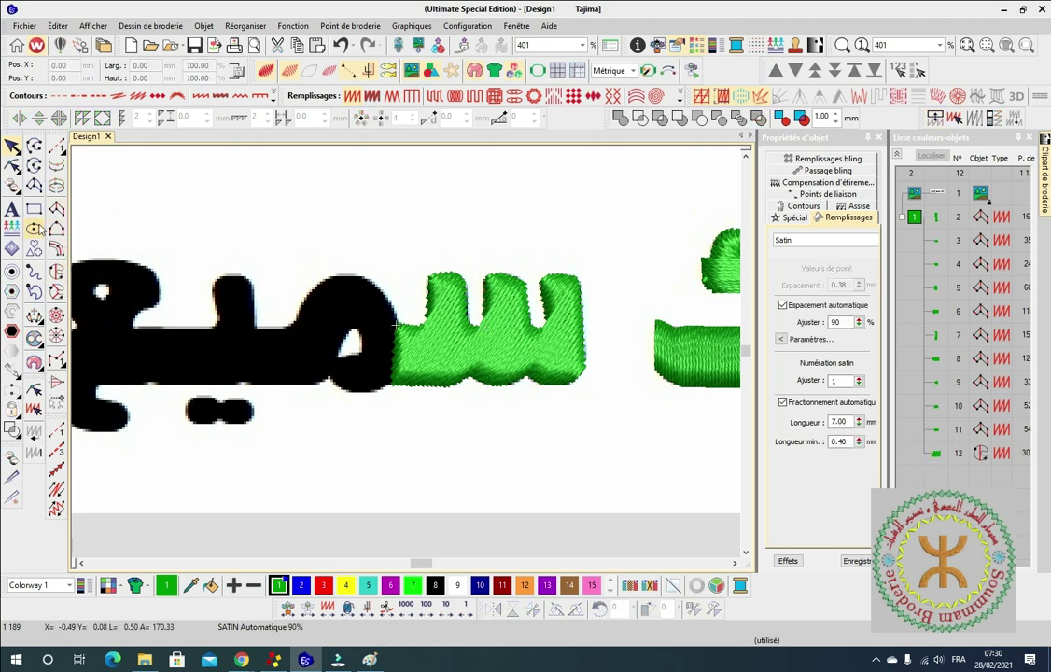
click(56, 271)
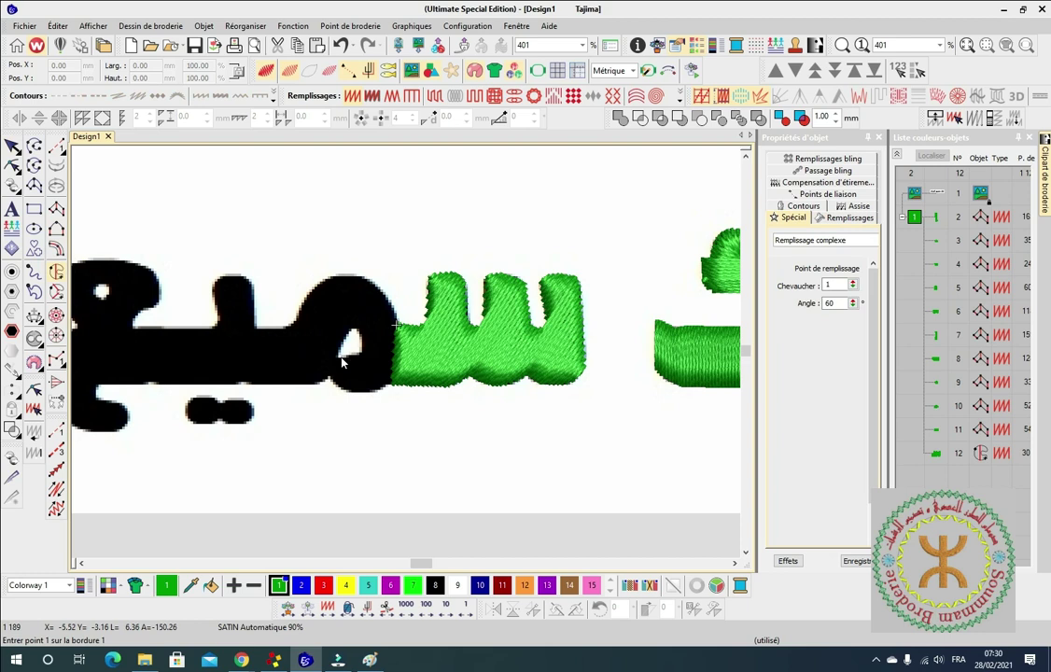
click(338, 355)
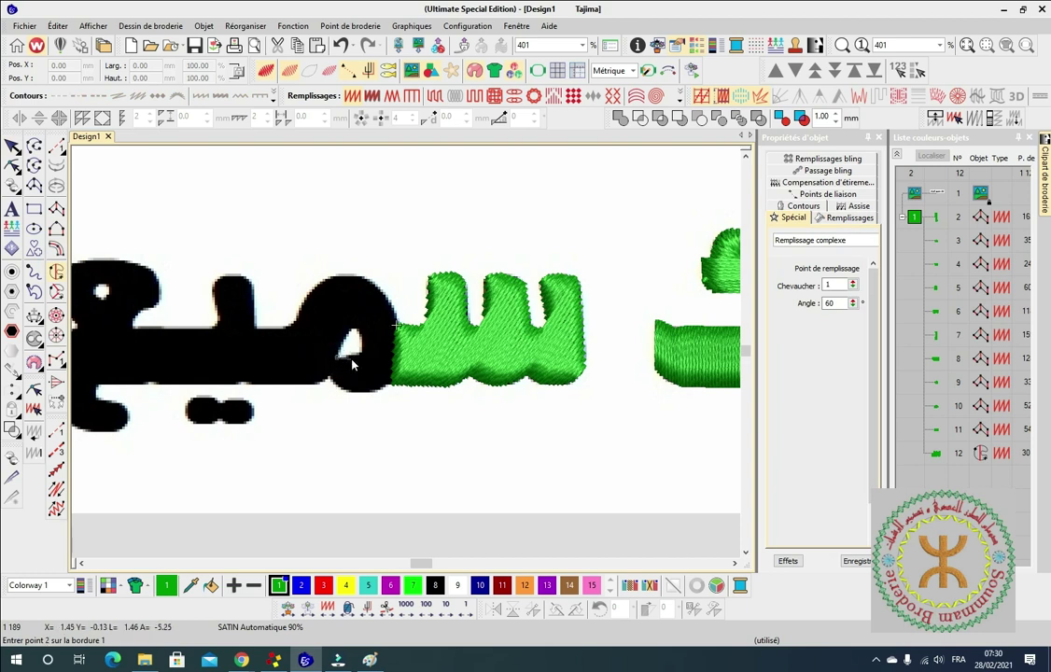
key(Escape)
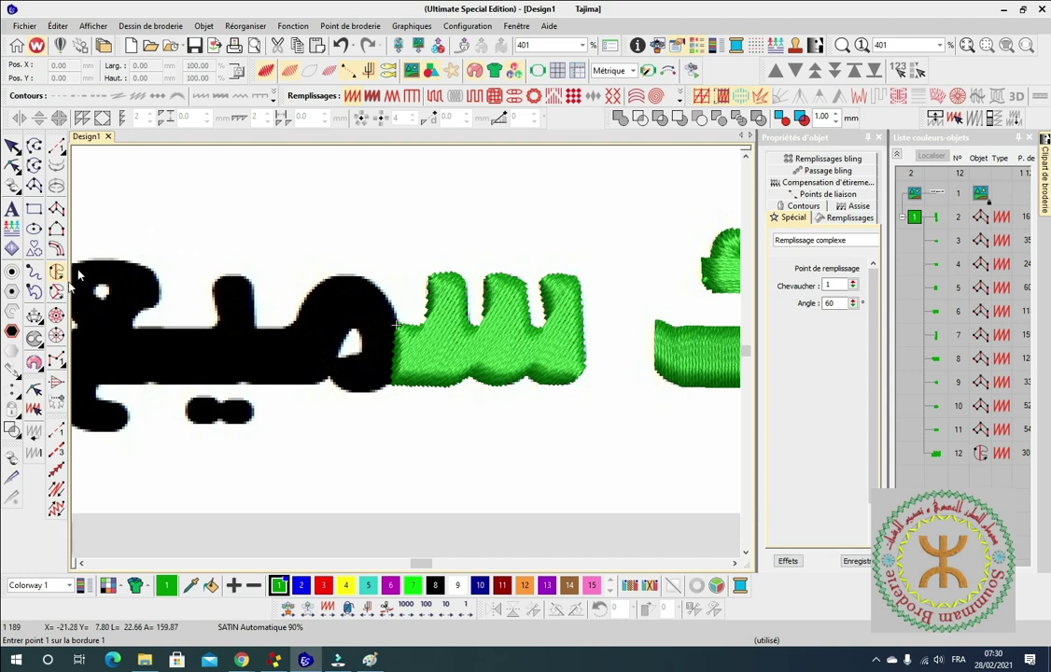
Start a complex turning fill (Rotation complexe) and trace the meem's lower edge and the side adjoining the seen up to its crown.
click(56, 292)
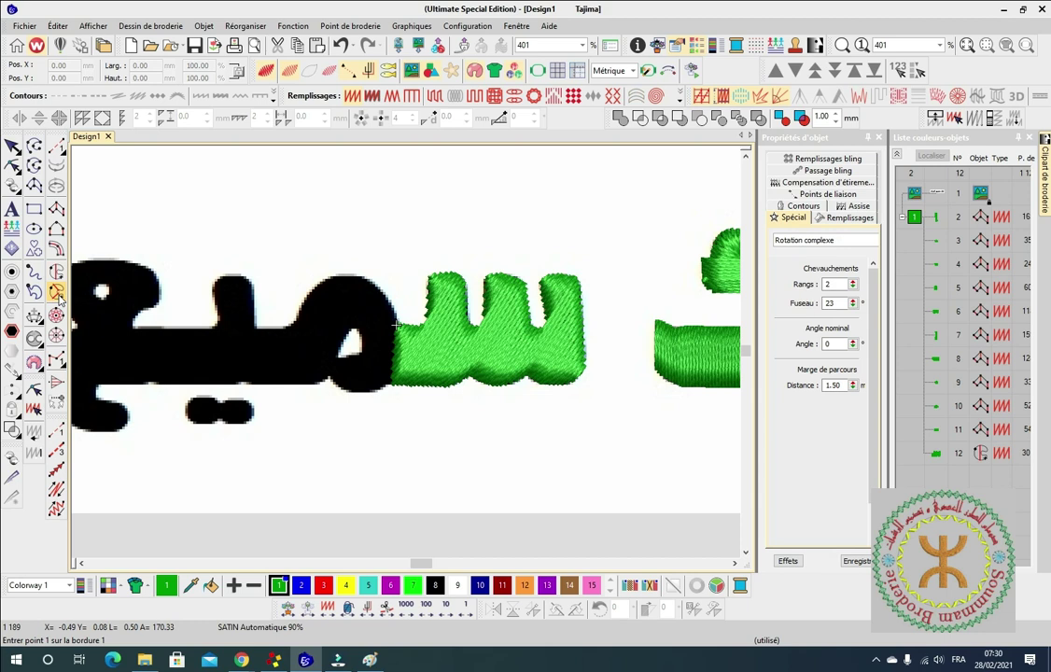
click(329, 381)
click(347, 394)
click(378, 392)
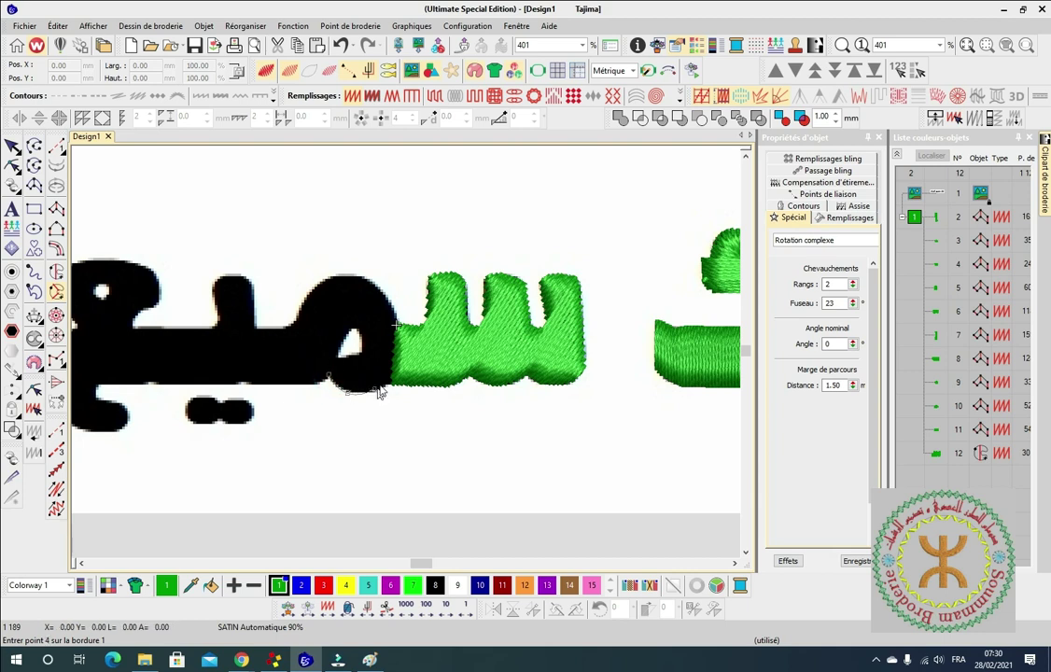
click(399, 387)
click(404, 335)
click(397, 325)
click(377, 292)
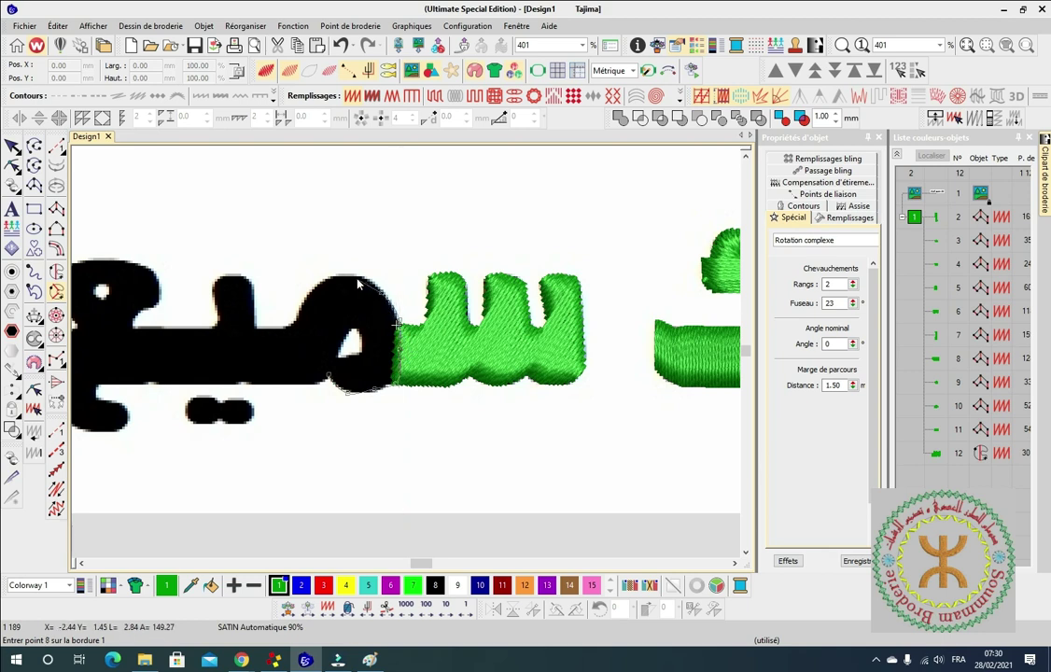
Continue the outline over the meem's crown, along the baseline and around the yeh's tooth back to the baseline.
click(304, 289)
click(308, 297)
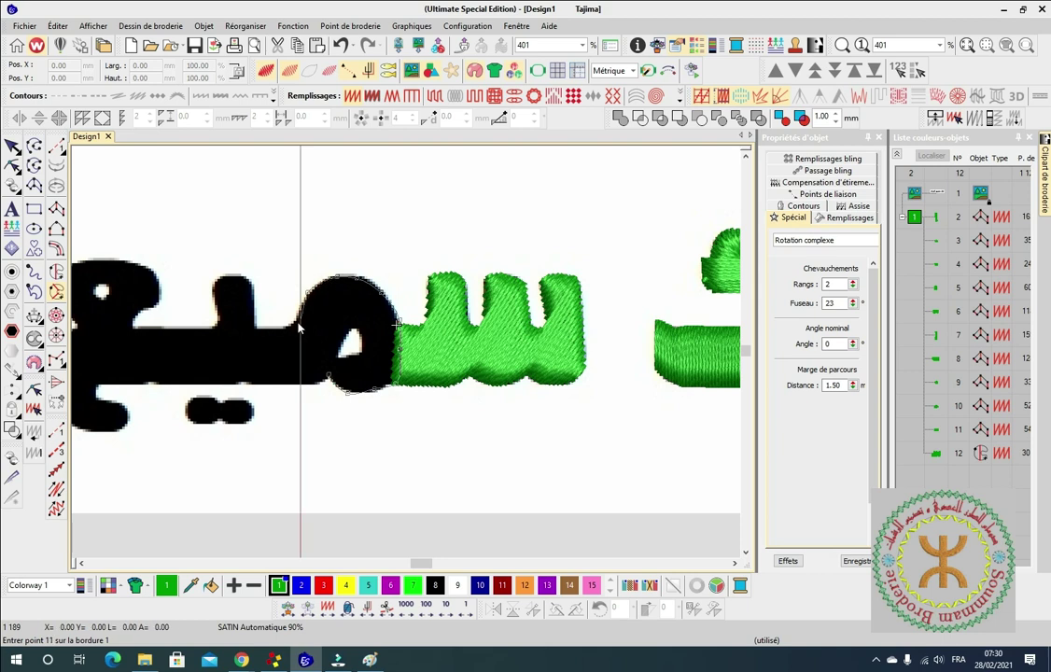
click(295, 327)
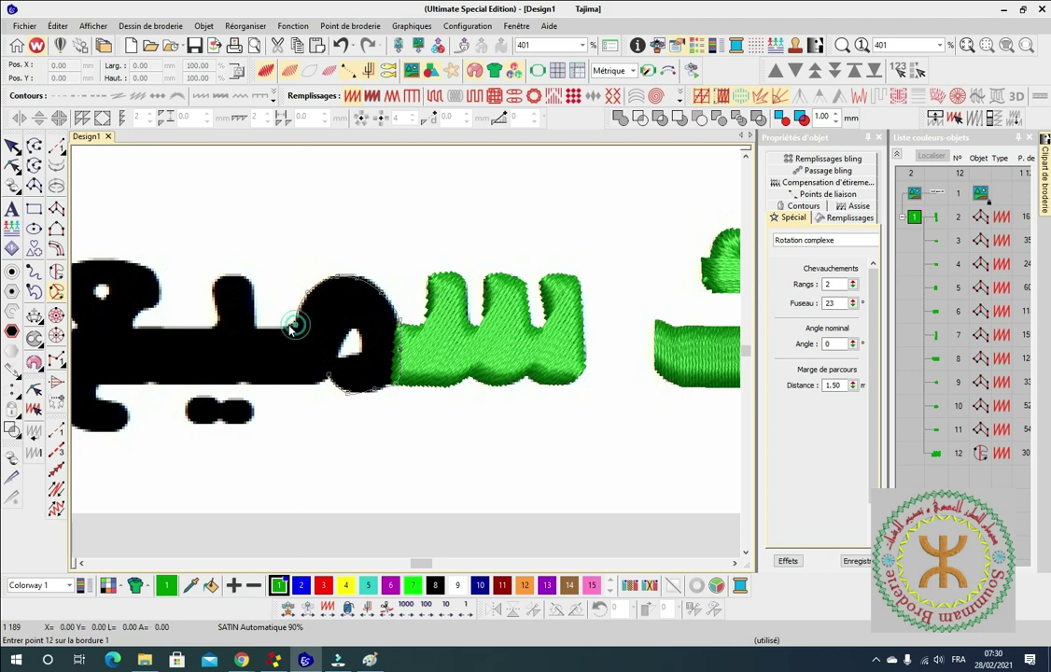
click(259, 327)
click(255, 287)
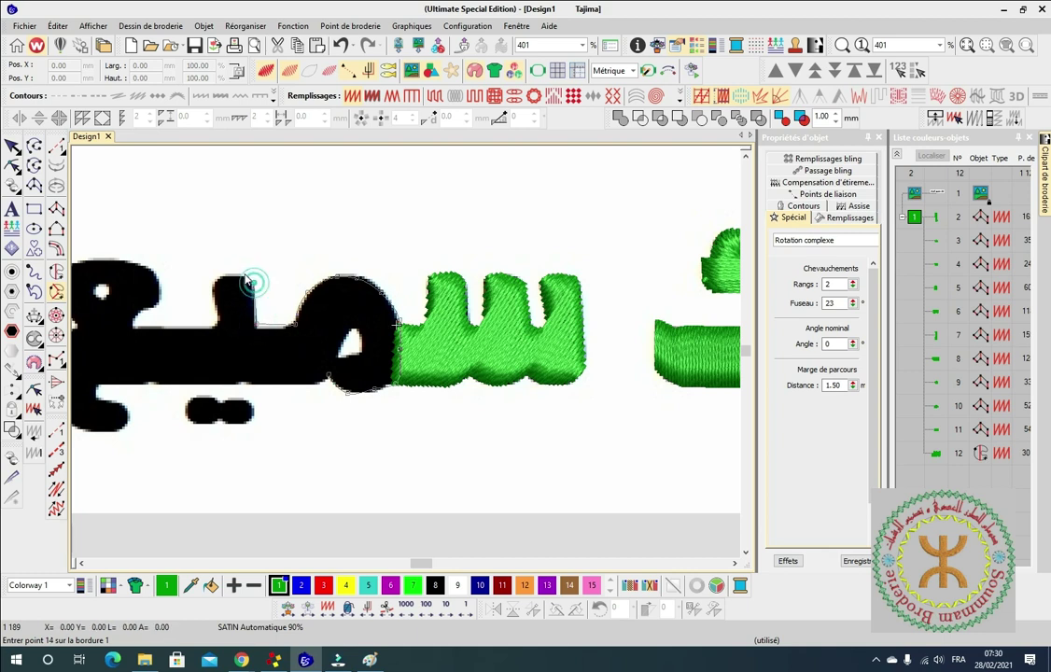
click(216, 278)
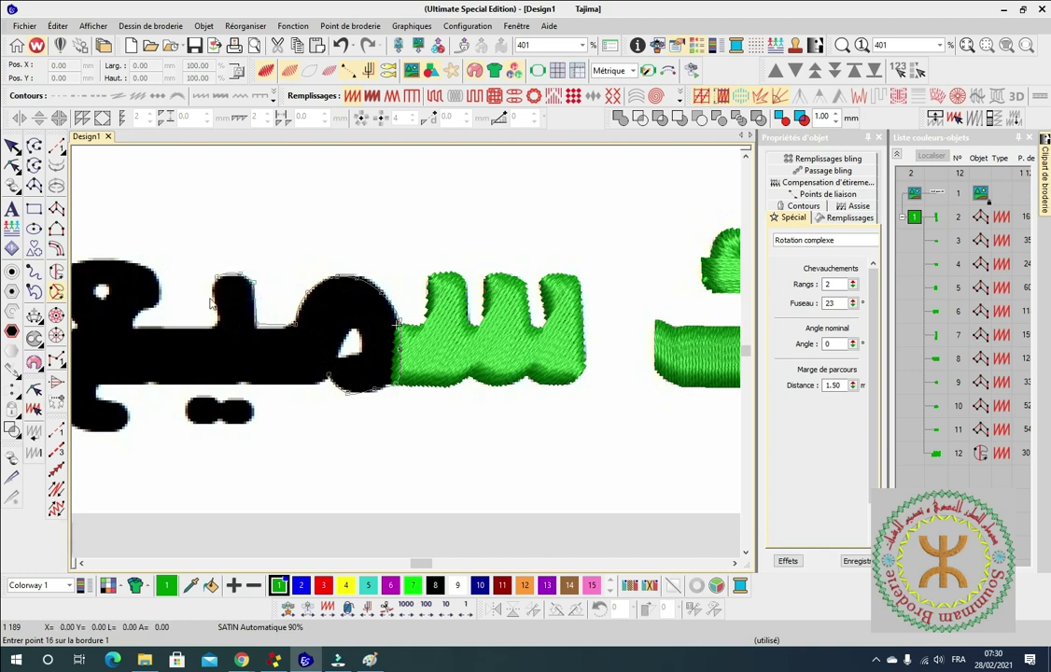
click(215, 298)
click(221, 322)
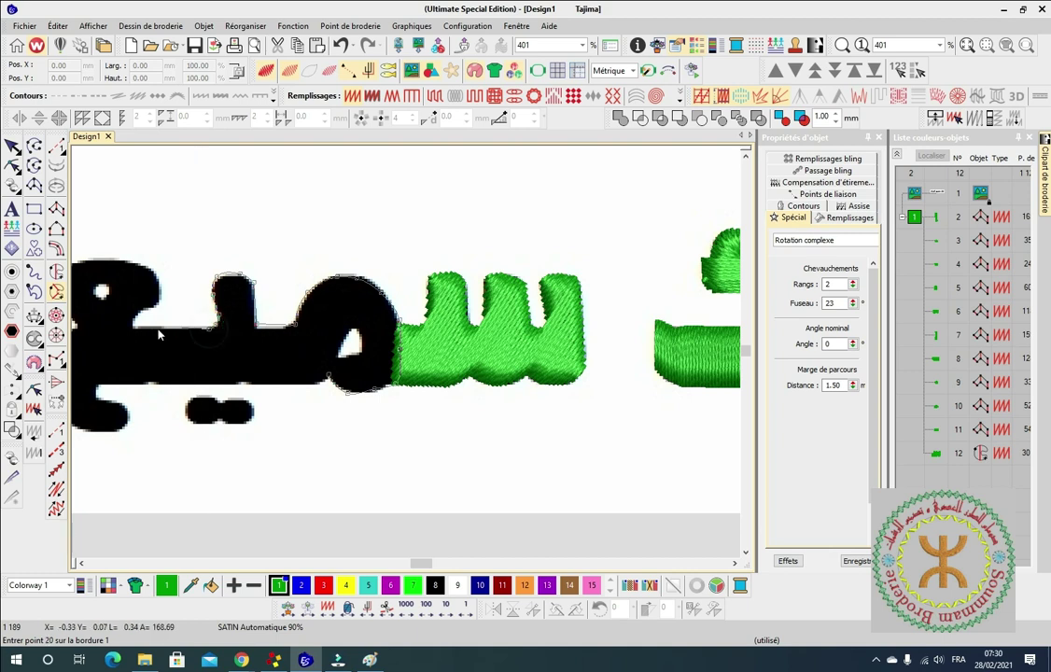
Extend the outline along the baseline's upper edge to the ayn and around its head over the top.
scroll(131, 287, down, 2)
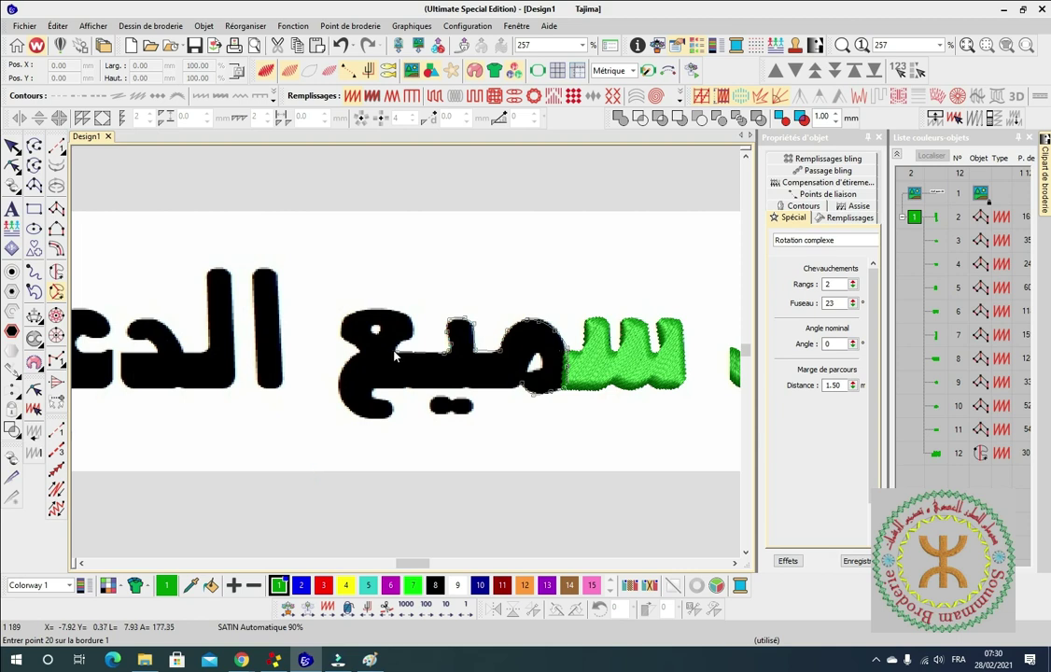
click(396, 358)
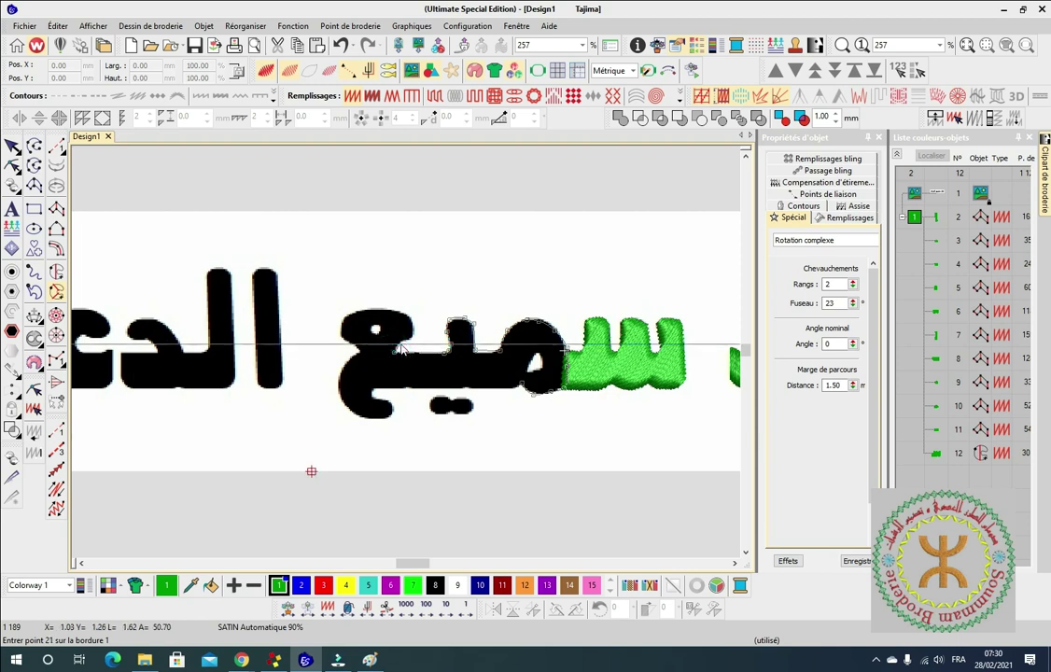
click(405, 346)
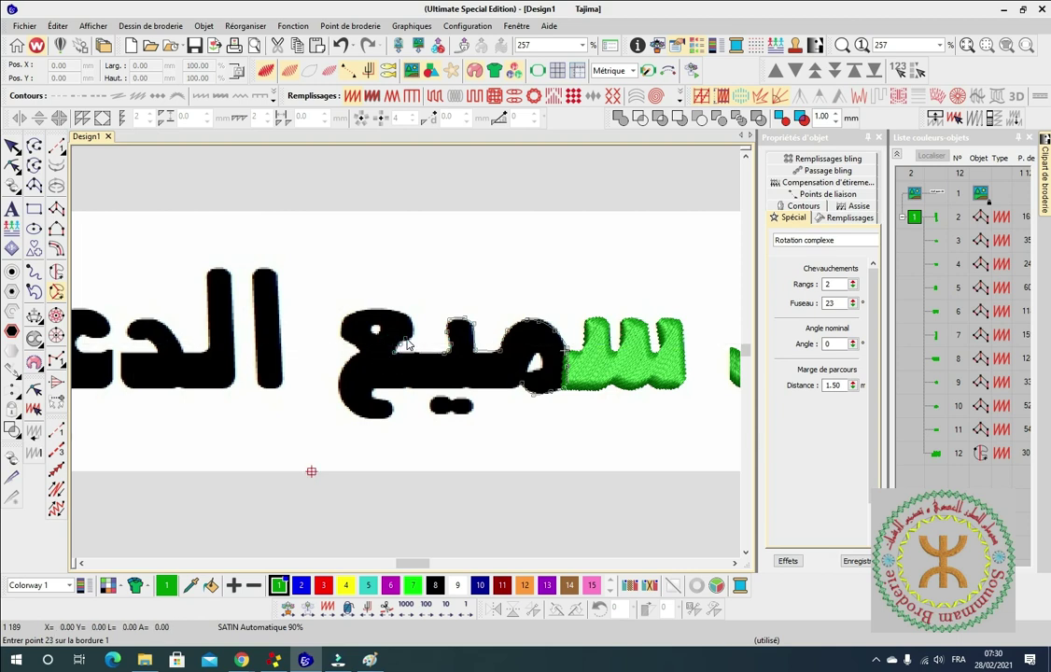
click(413, 334)
click(409, 326)
click(400, 319)
click(365, 319)
Trace from the side of the ayn's head into its neck and down the outer curve of its tail.
scroll(340, 335, up, 3)
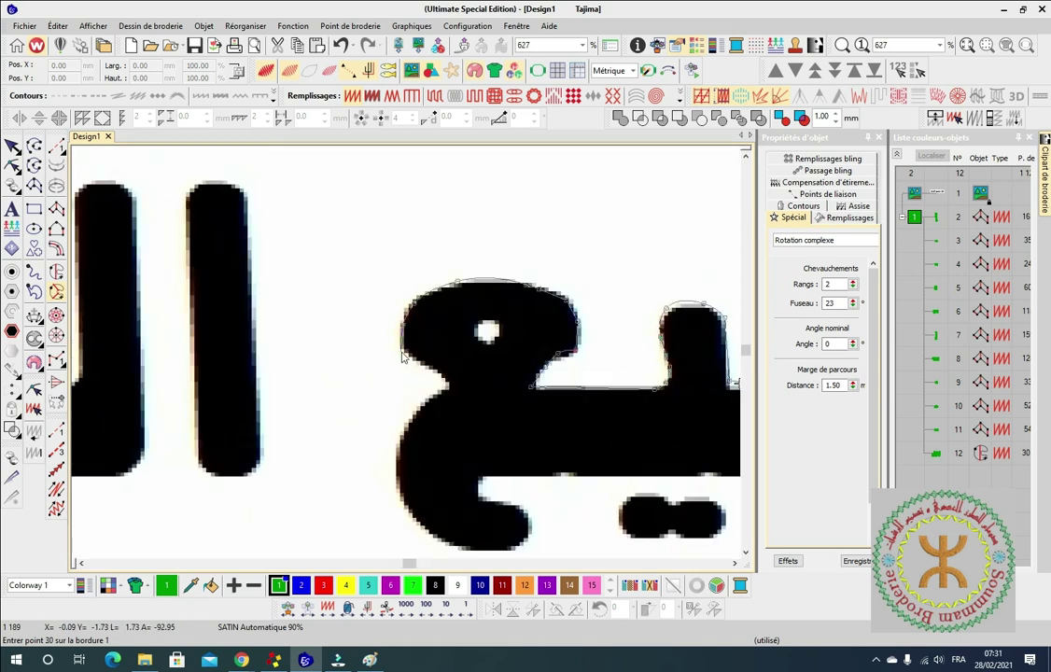
click(419, 365)
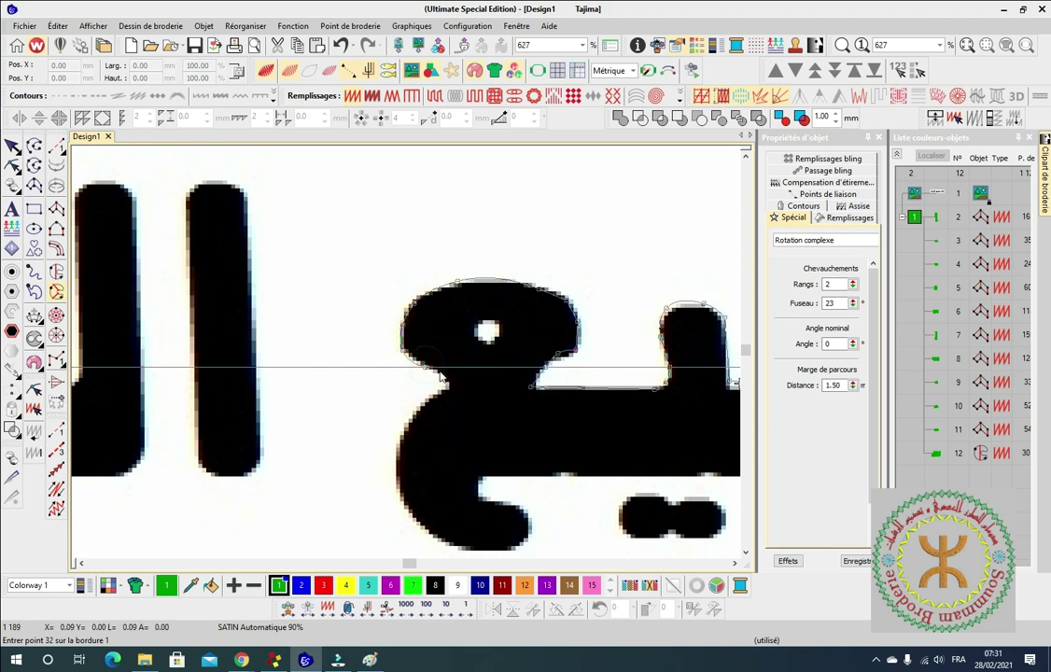
click(441, 377)
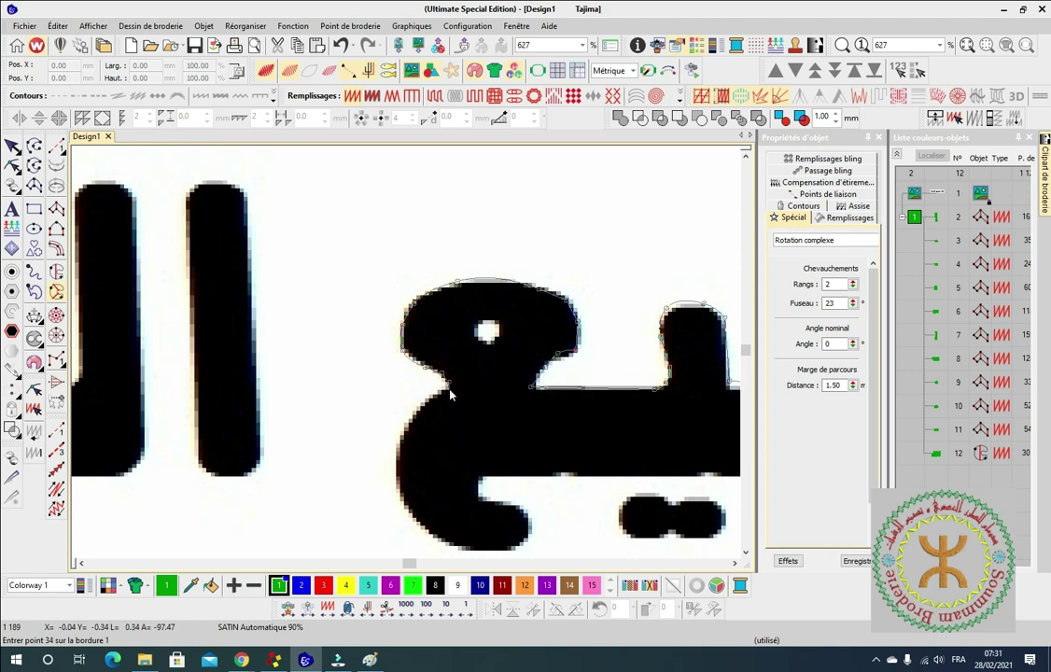
click(416, 427)
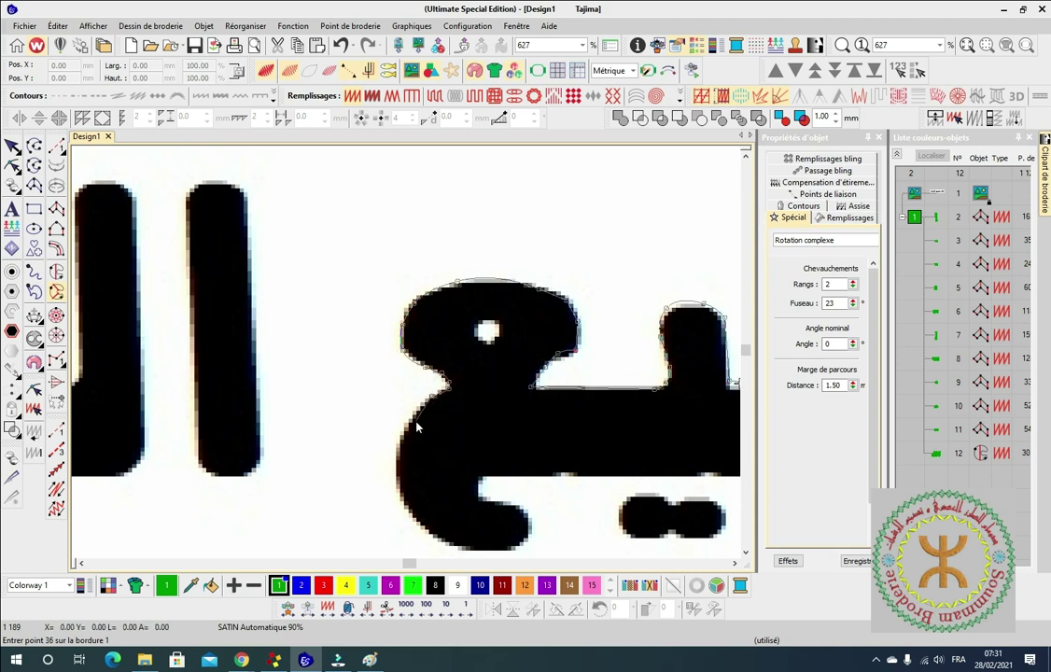
click(407, 432)
click(395, 467)
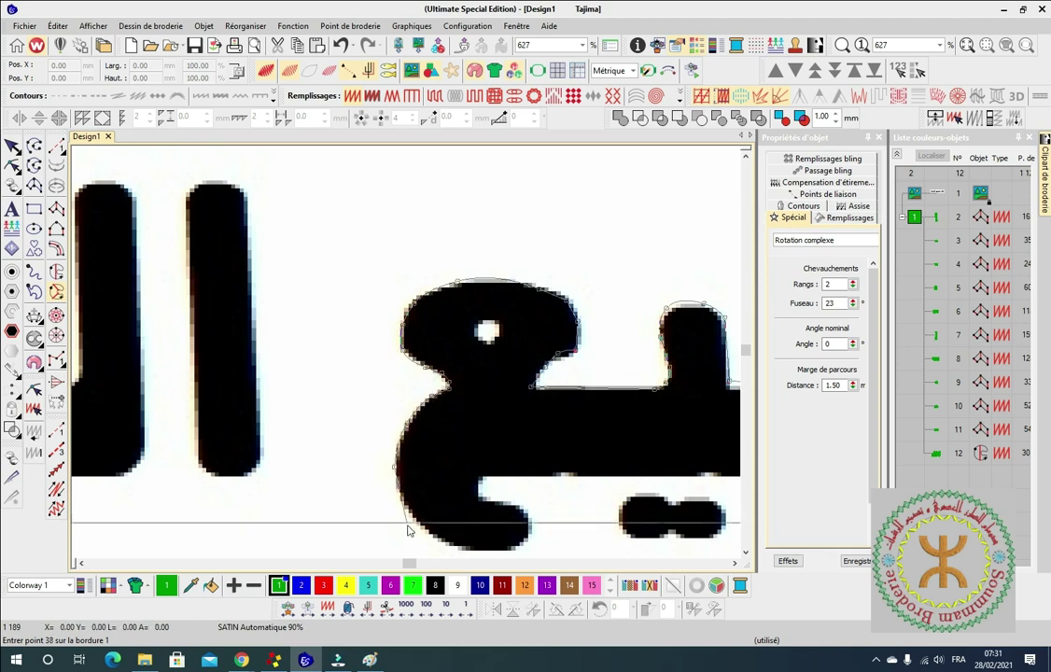
click(445, 545)
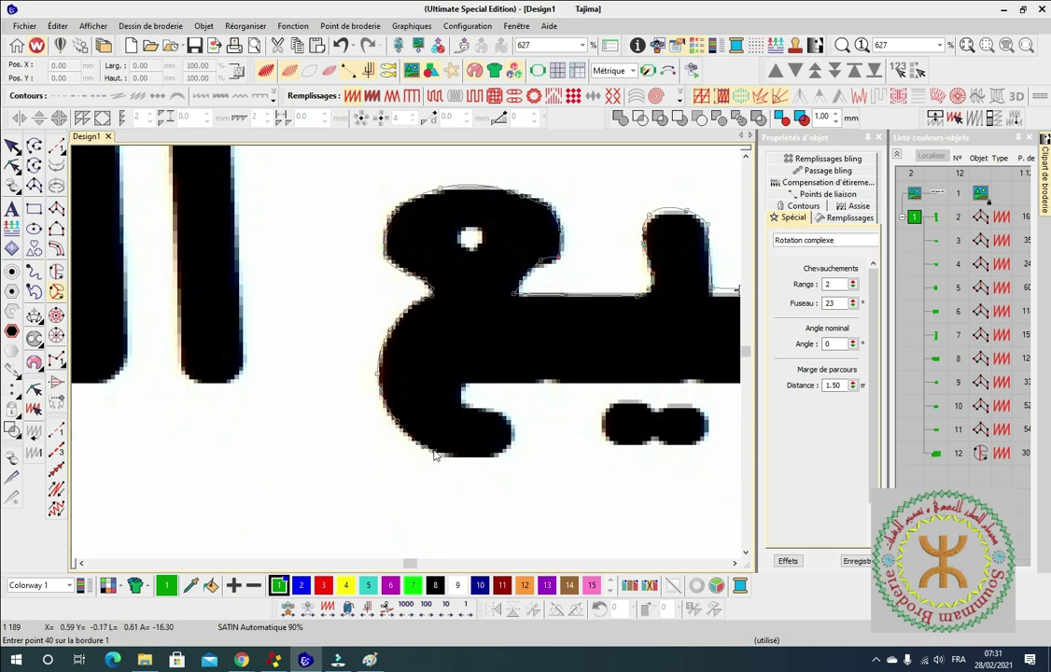
Trace around the rounded end of the ayn's tail and its inner edge toward the baseline.
click(450, 459)
click(481, 464)
click(502, 453)
click(512, 447)
click(509, 425)
click(493, 415)
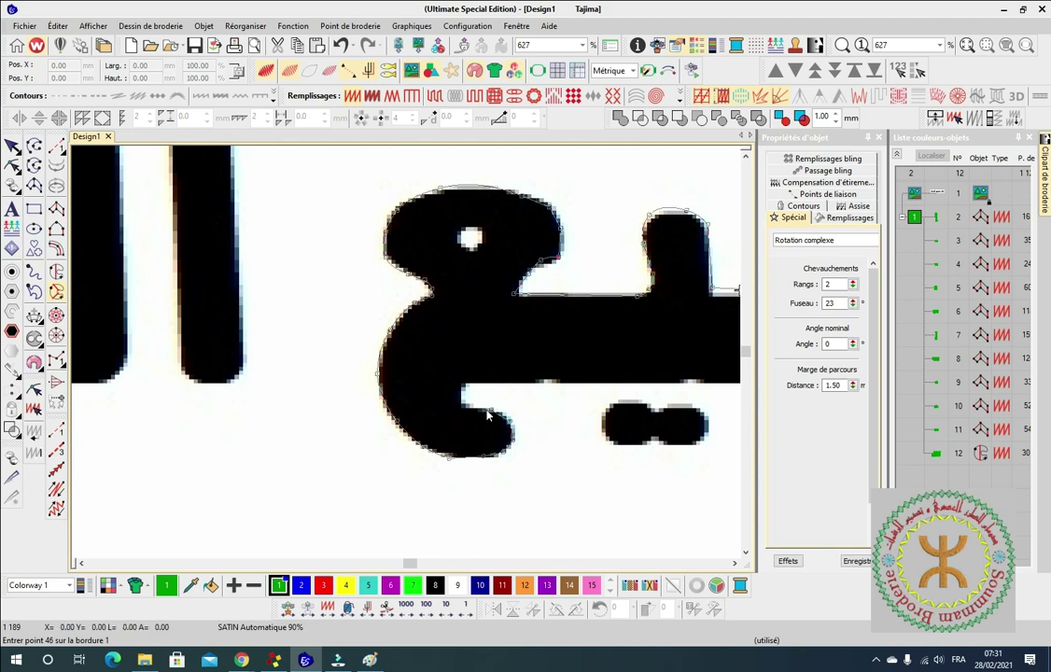
click(460, 403)
Run the outline along the baseline's lower edge back to the meem and close the outer boundary.
scroll(411, 352, down, 2)
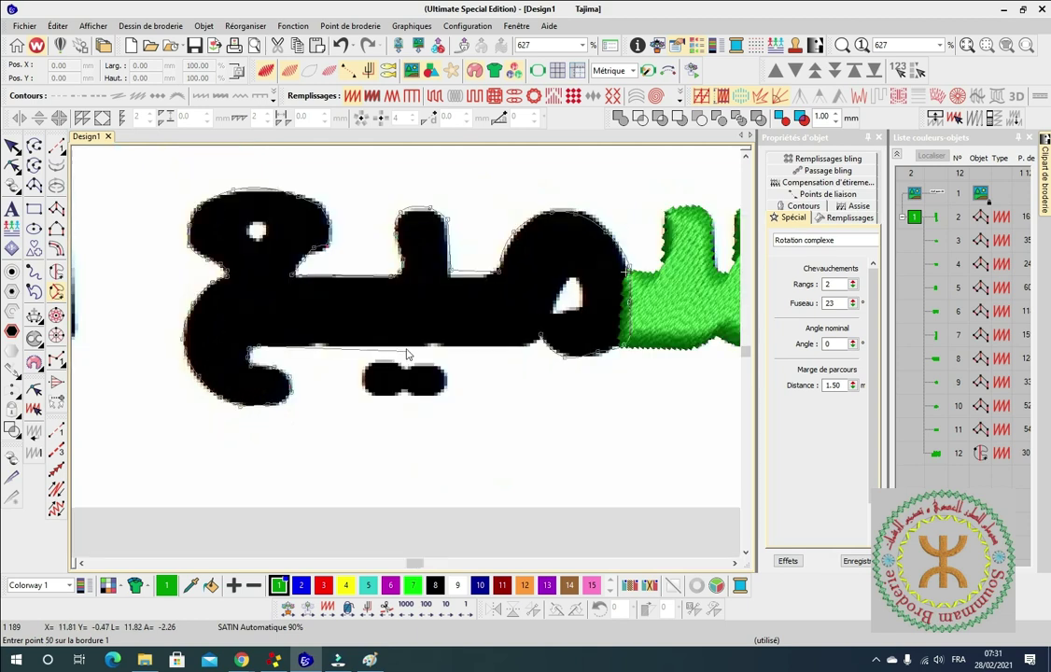
click(505, 355)
click(514, 345)
key(Return)
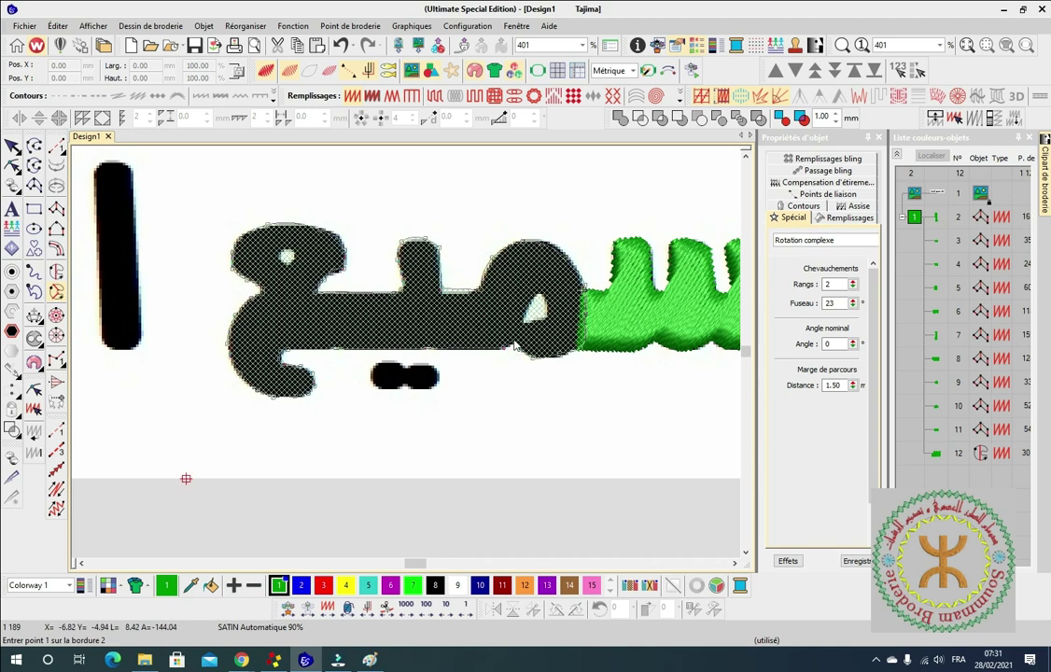
Trace the teardrop opening inside the meem and close it as a hole boundary.
click(529, 325)
click(539, 299)
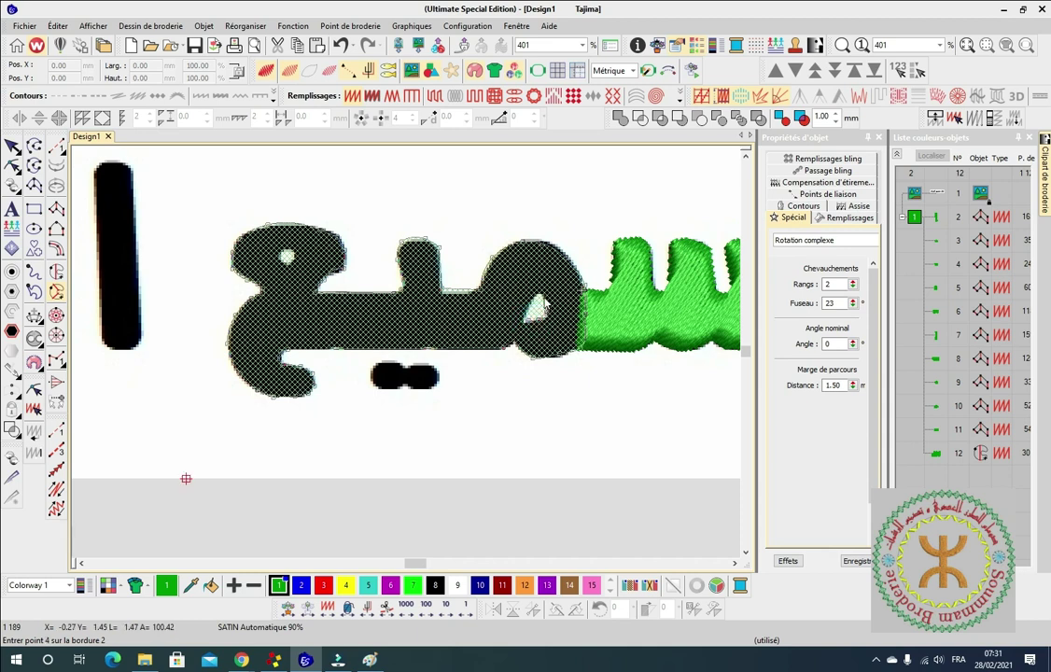
click(537, 302)
click(528, 328)
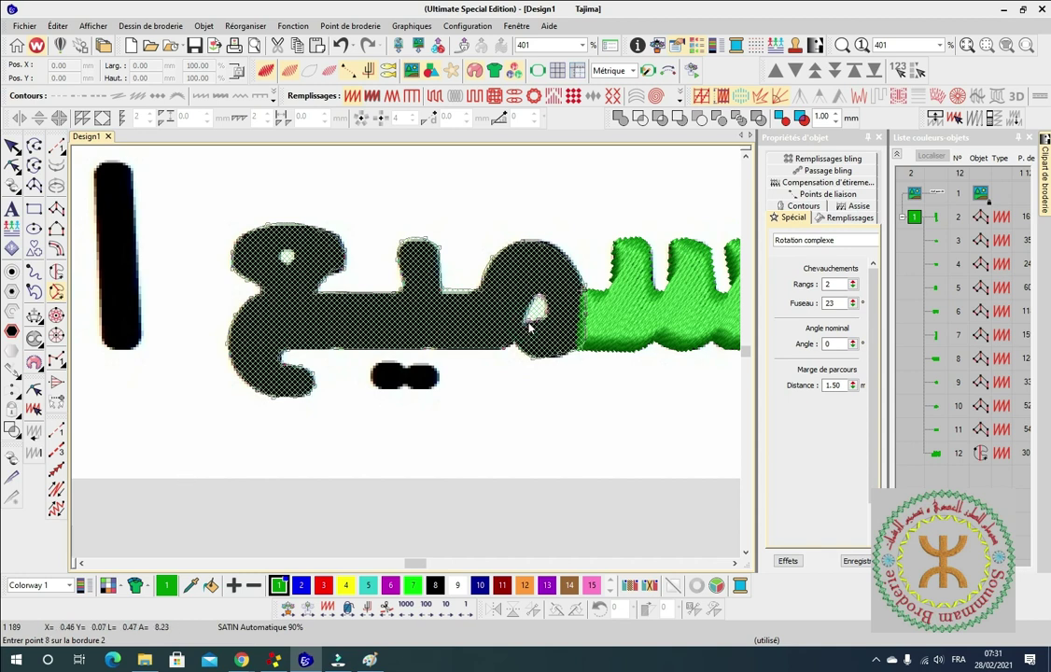
key(Return)
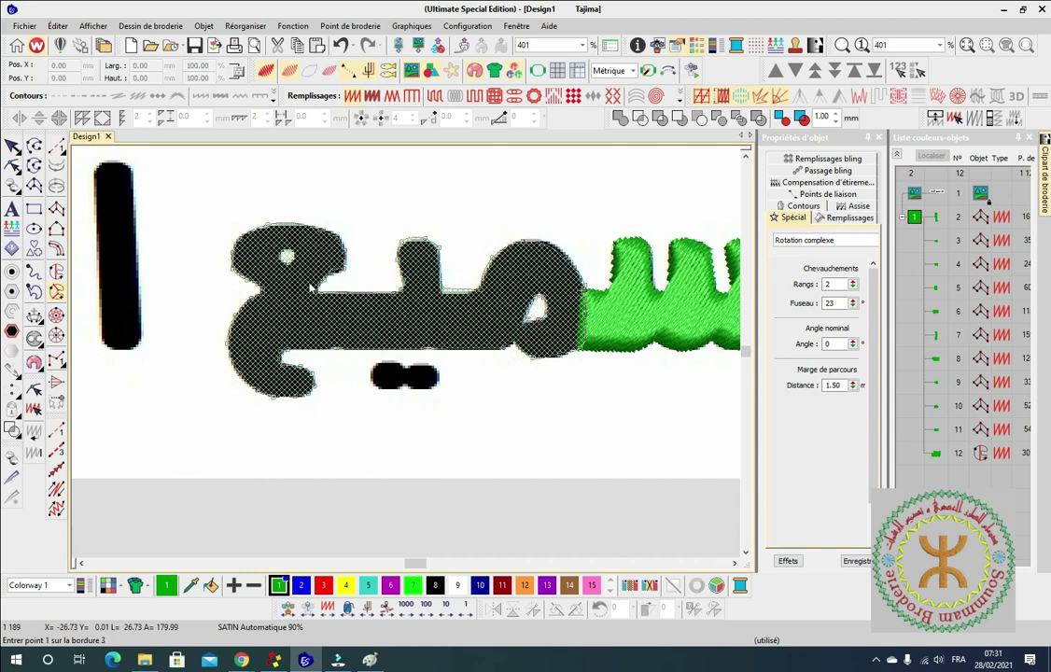
Trace the small round opening in the ayn's head and close it as a second hole boundary.
scroll(407, 357, up, 5)
click(411, 328)
click(424, 344)
click(422, 366)
click(383, 383)
click(358, 366)
click(353, 336)
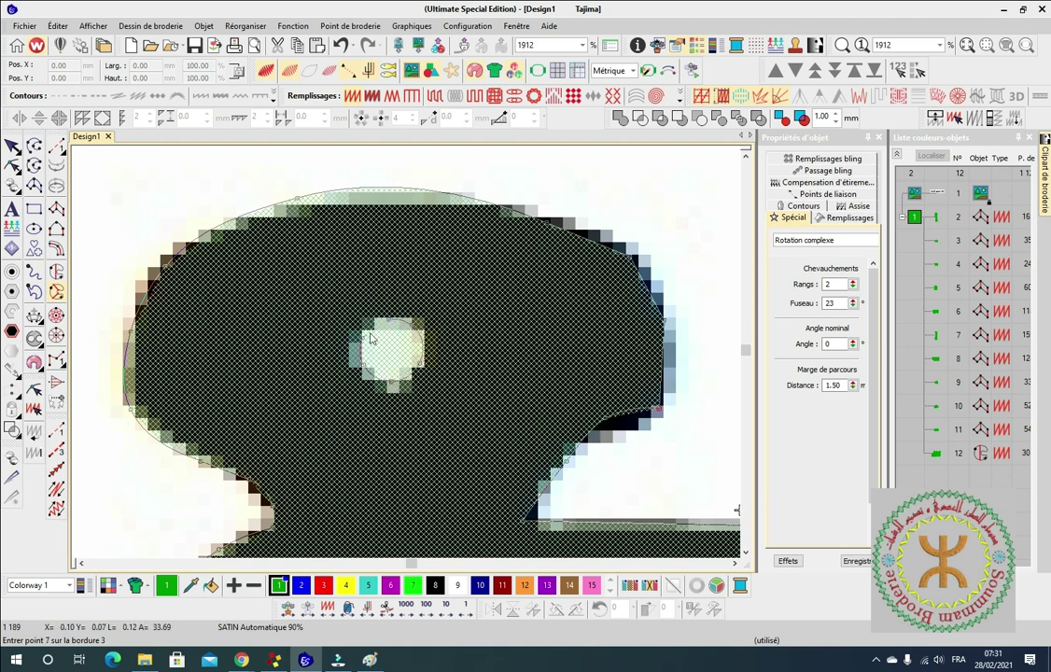
key(Return)
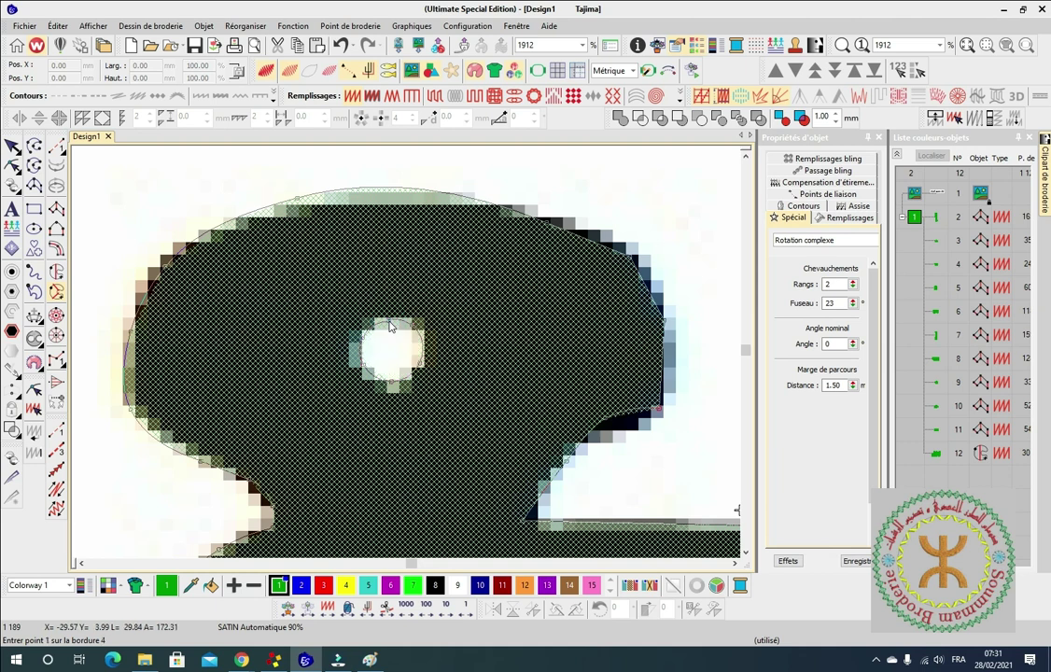
scroll(411, 355, down, 3)
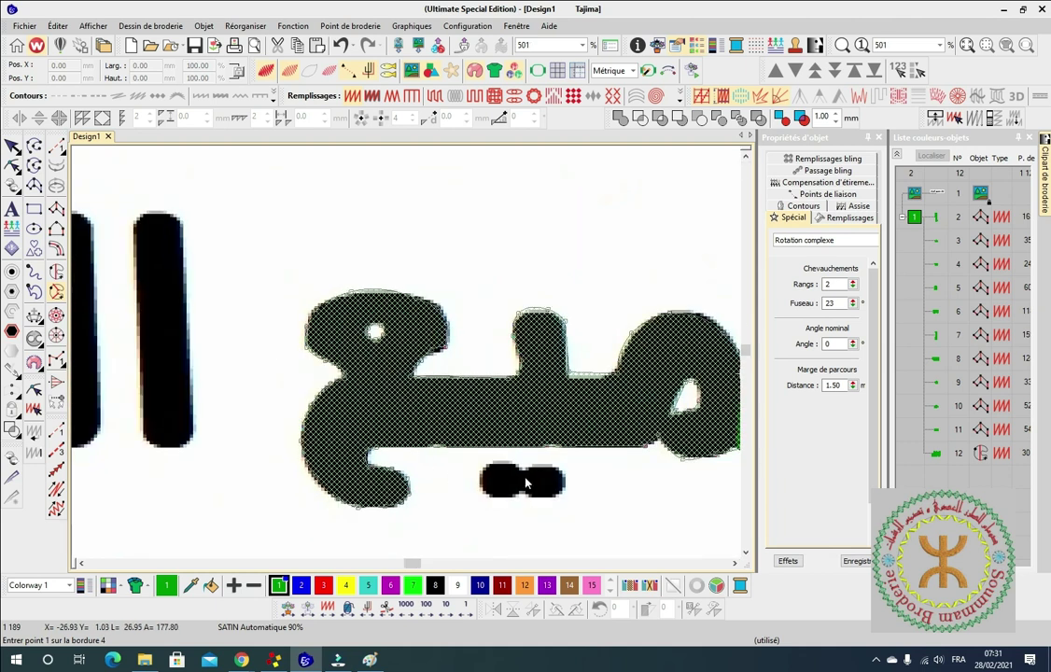
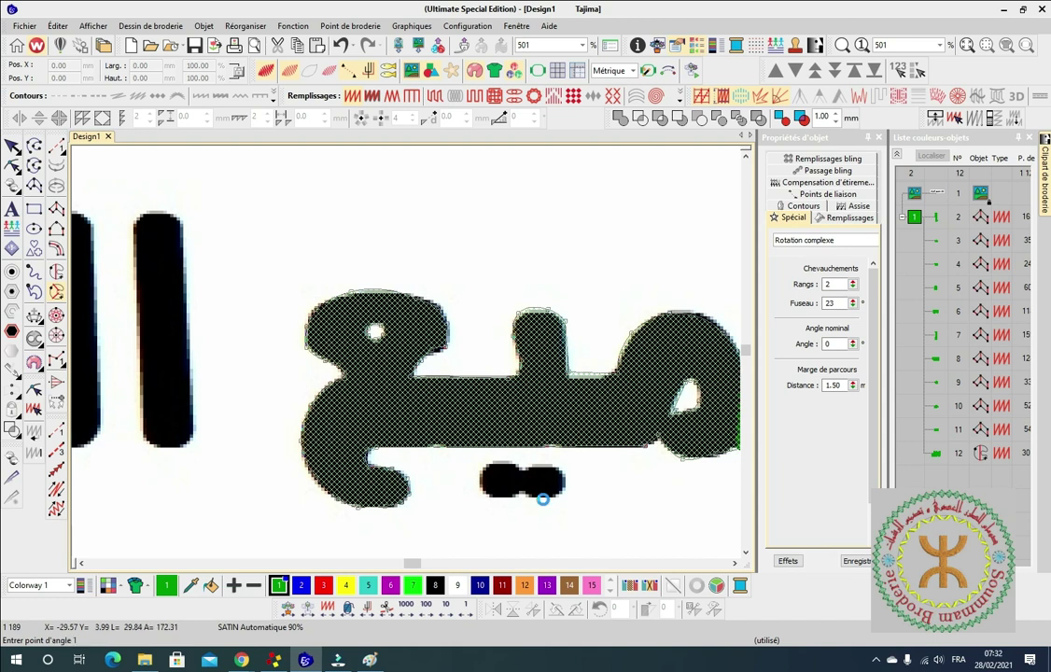
Generate the stitches for the traced ميع shape with the default angle and turn off its automatic satin splitting (Fractionnement automatique).
key(Return)
key(Return)
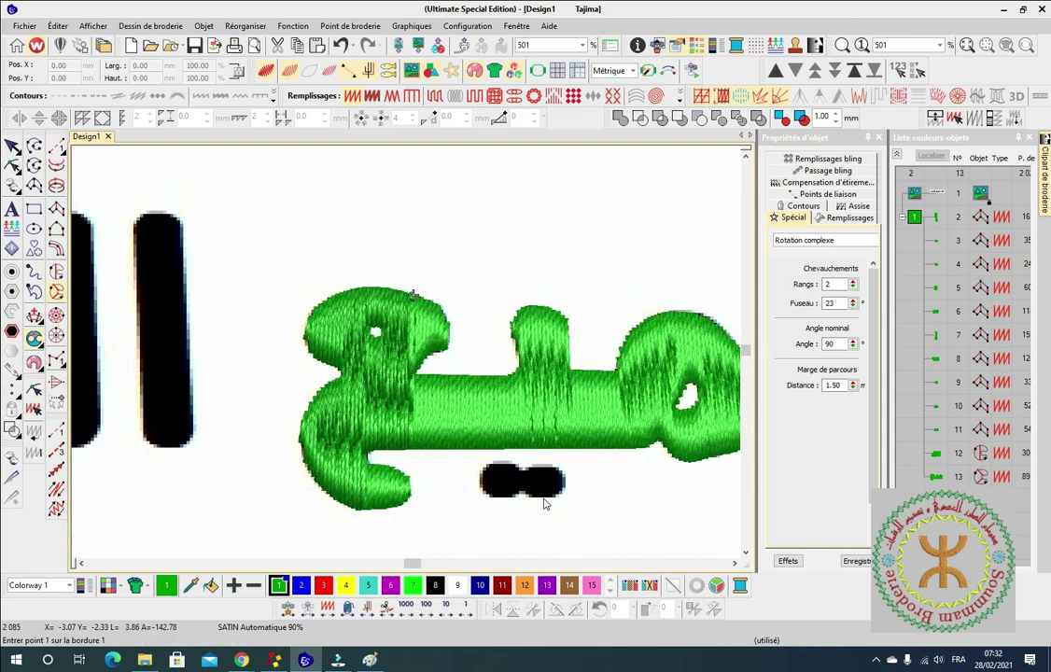
scroll(366, 358, down, 3)
key(Escape)
click(847, 218)
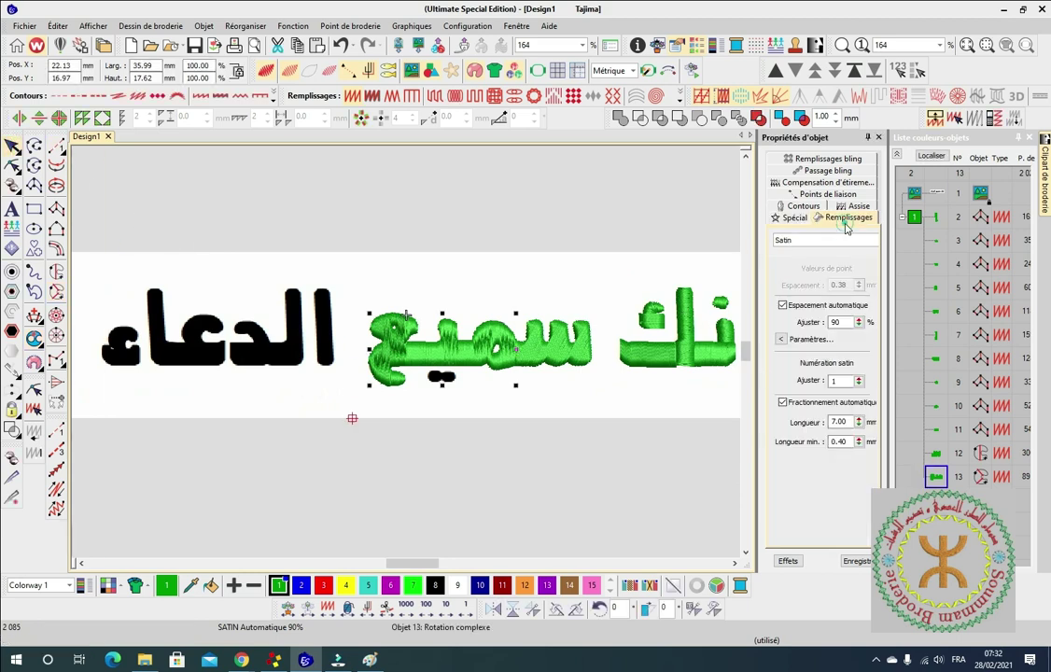
scroll(408, 358, up, 1)
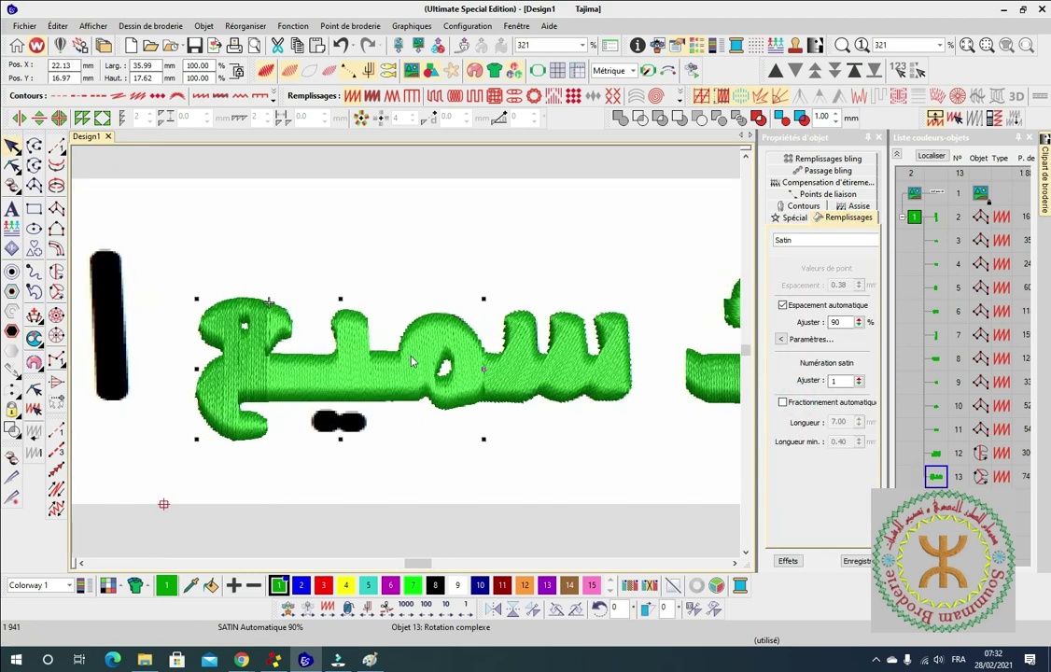
scroll(408, 358, down, 1)
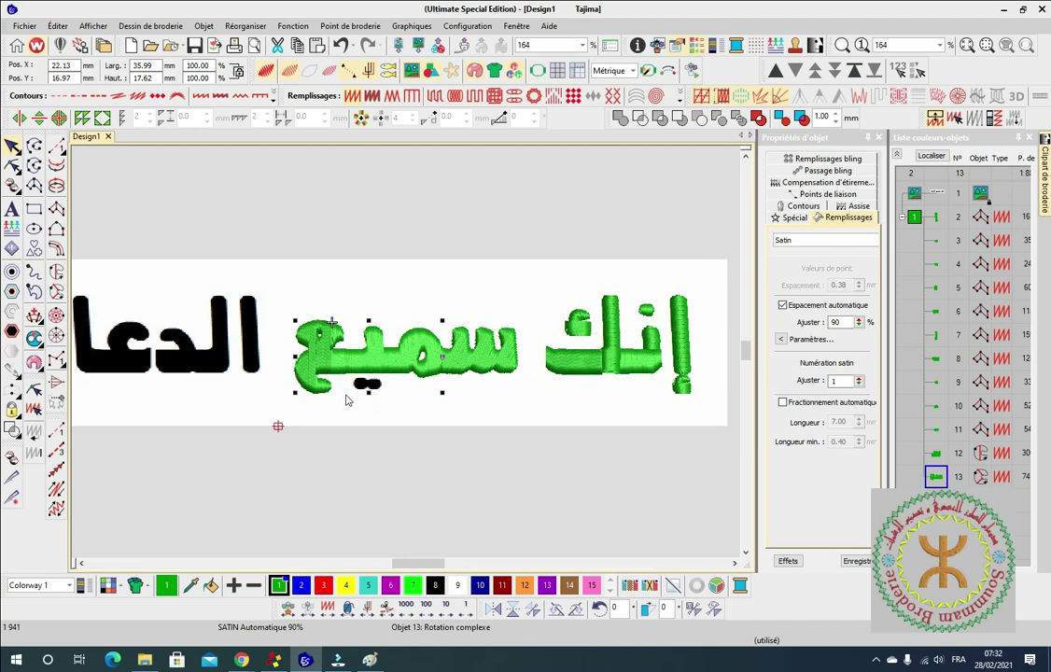
scroll(408, 357, up, 1)
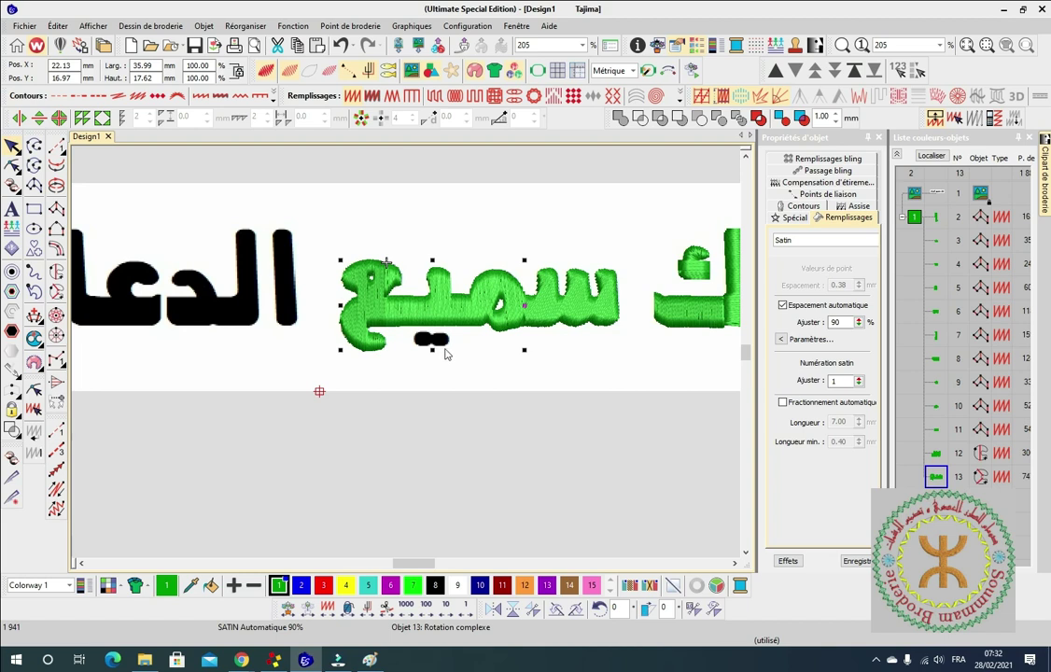
key(h)
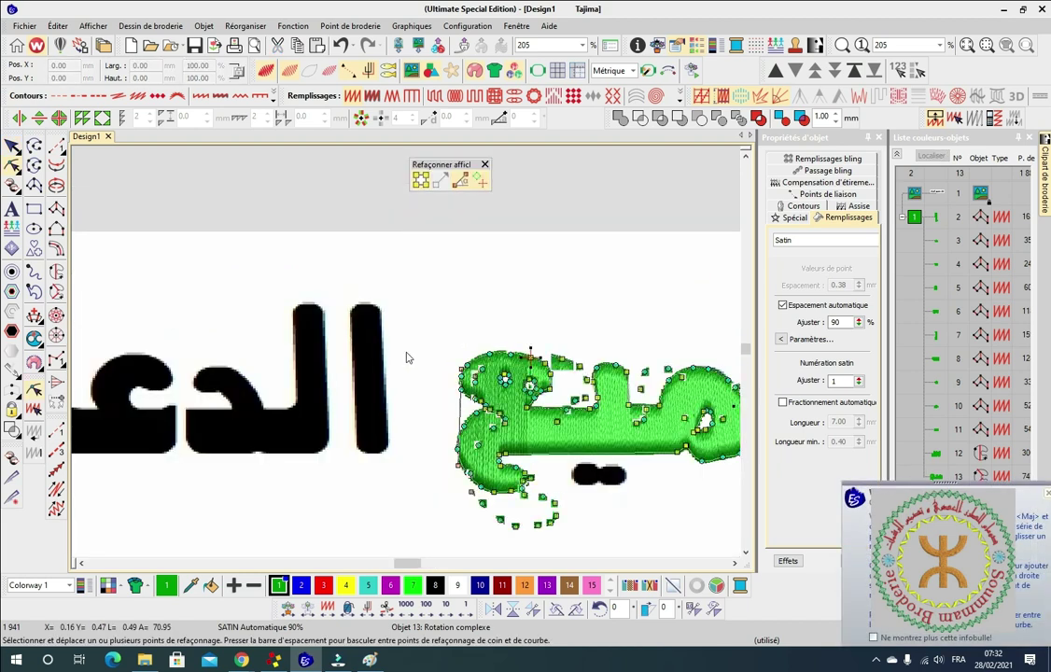
scroll(406, 356, up, 4)
scroll(569, 437, down, 2)
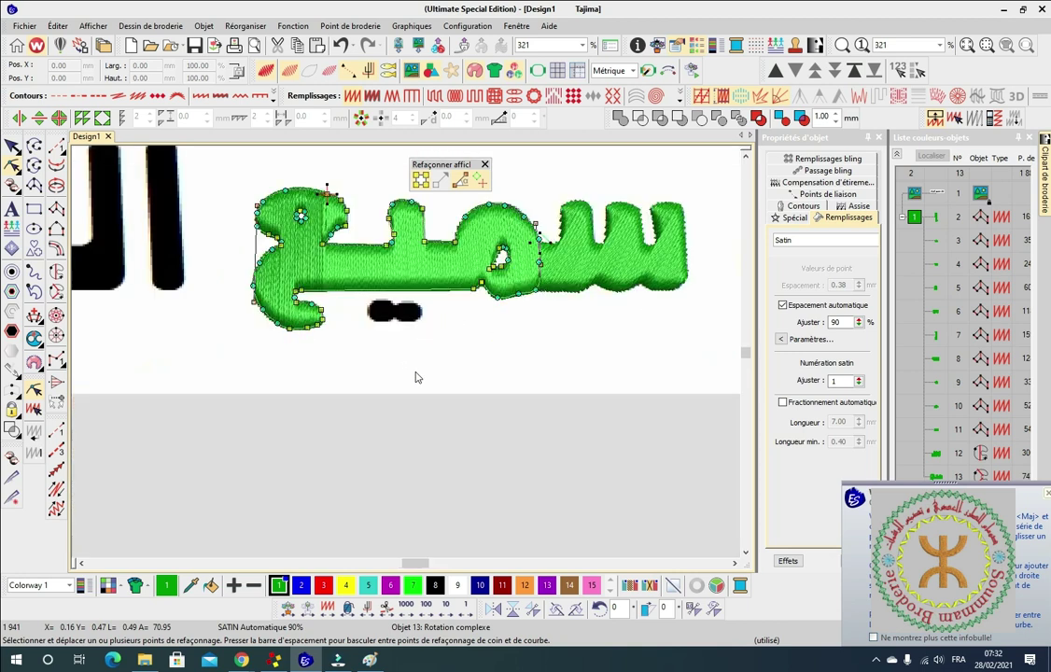
click(13, 146)
click(369, 381)
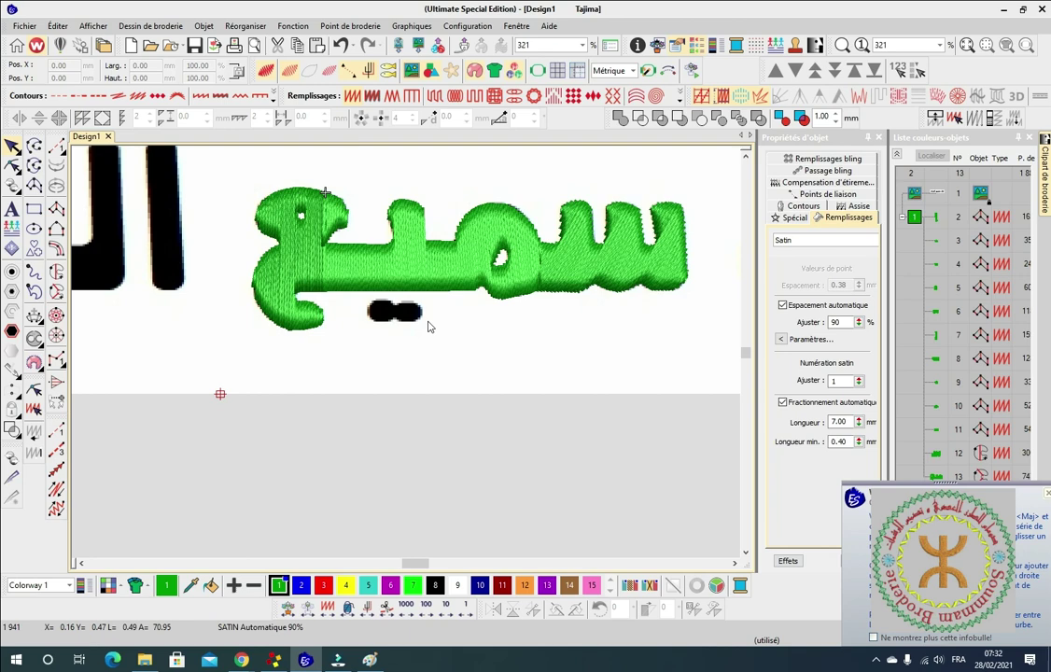
scroll(411, 350, up, 3)
scroll(408, 358, down, 6)
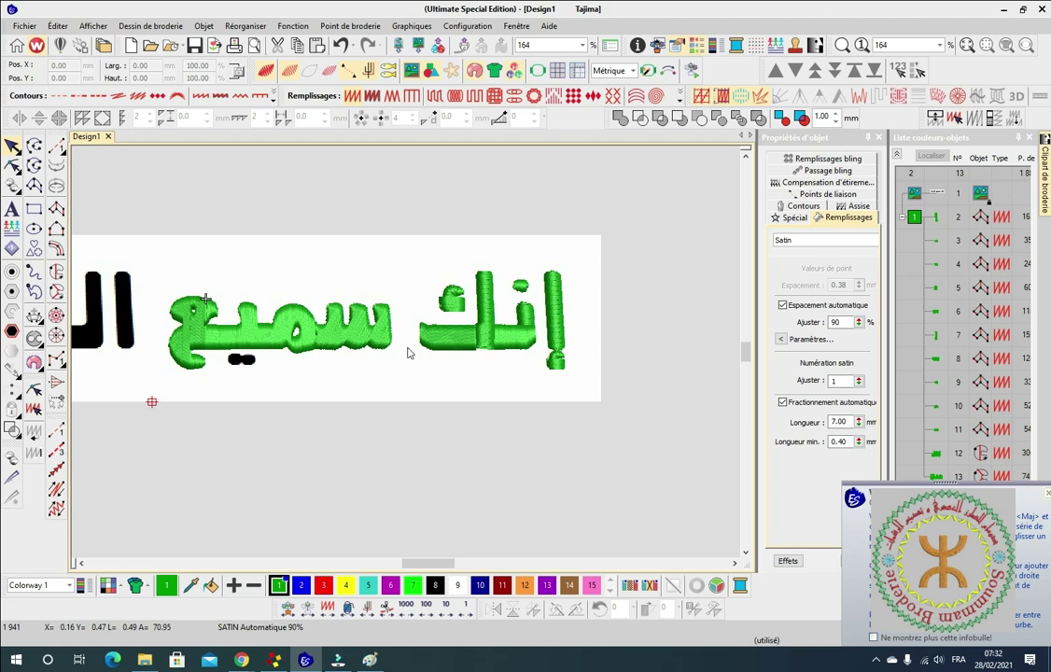
Start a Complex Fill (Remplissage complexe) and trace the right-hand dot of the ya's dot pair to the notch between the dots.
scroll(408, 353, up, 4)
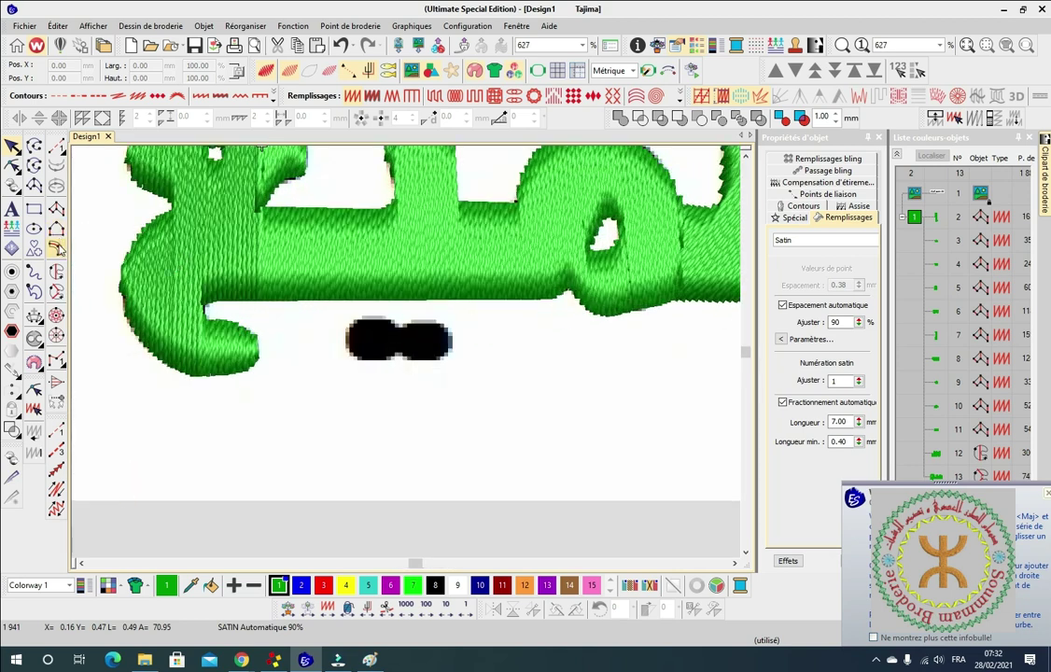
click(56, 271)
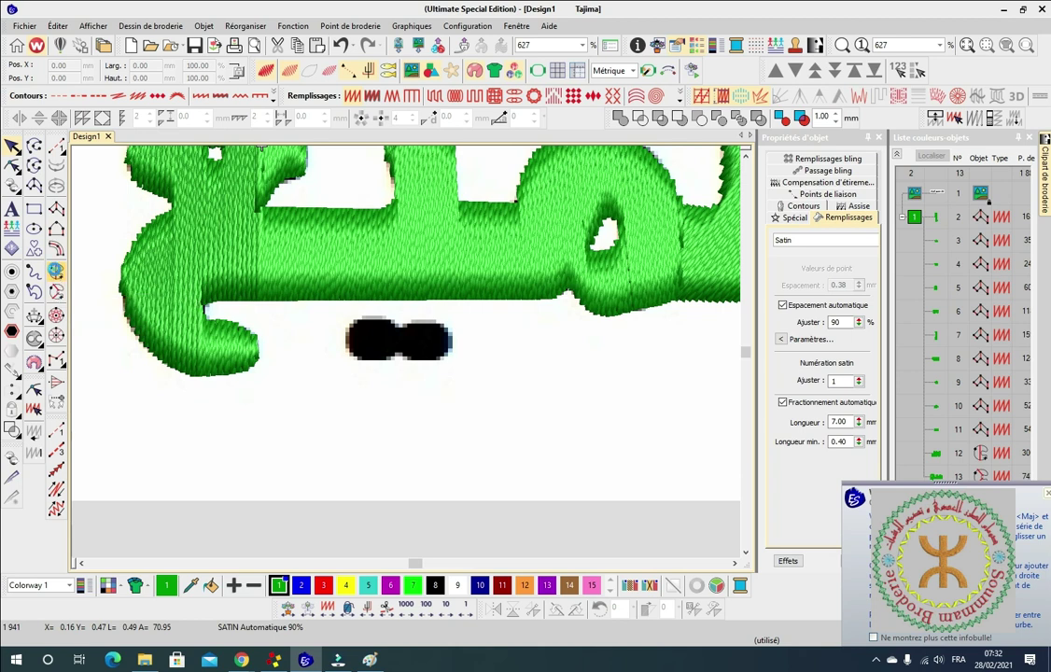
click(419, 322)
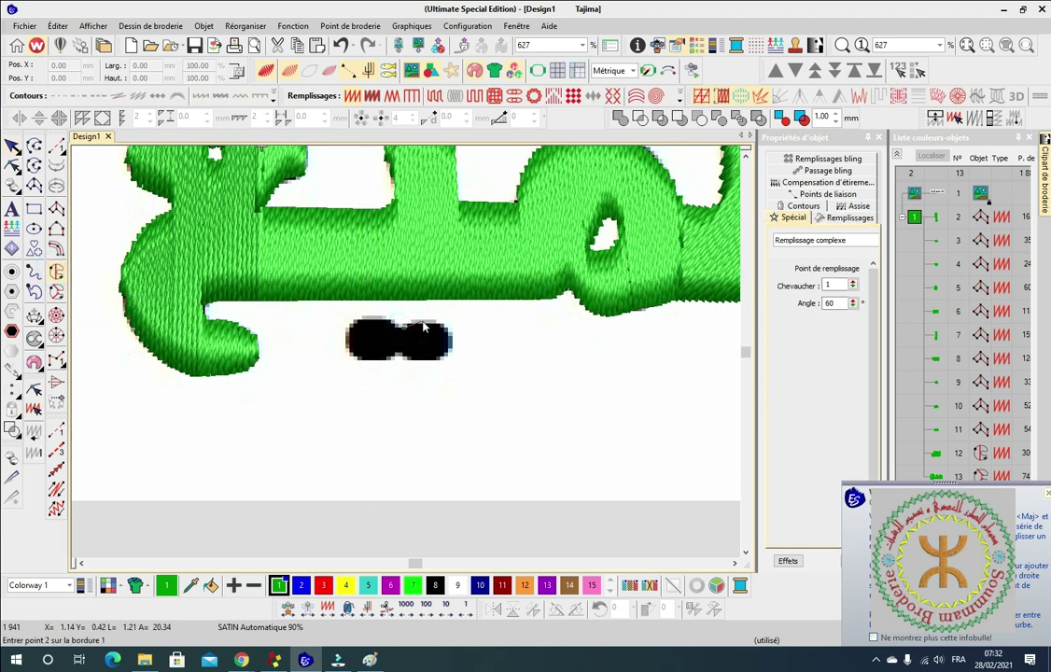
click(448, 338)
click(448, 352)
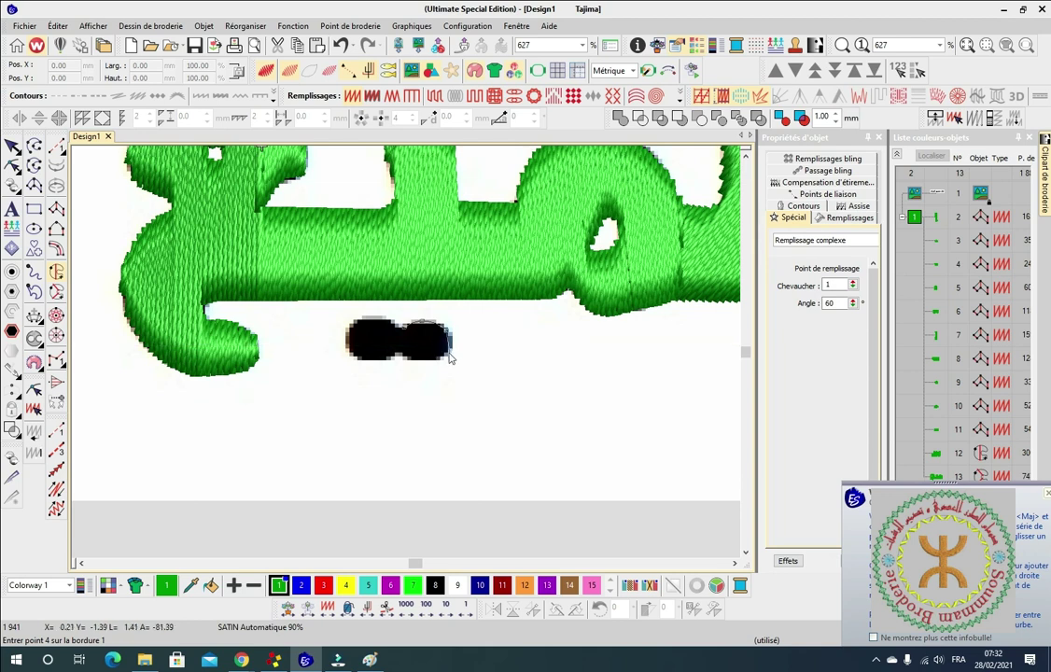
click(445, 356)
click(429, 356)
click(408, 363)
click(393, 357)
Trace around the left-hand dot of the ya, close the boundary and generate the Complex Fill stitches.
click(366, 351)
click(348, 353)
click(347, 338)
click(363, 321)
click(388, 327)
click(397, 329)
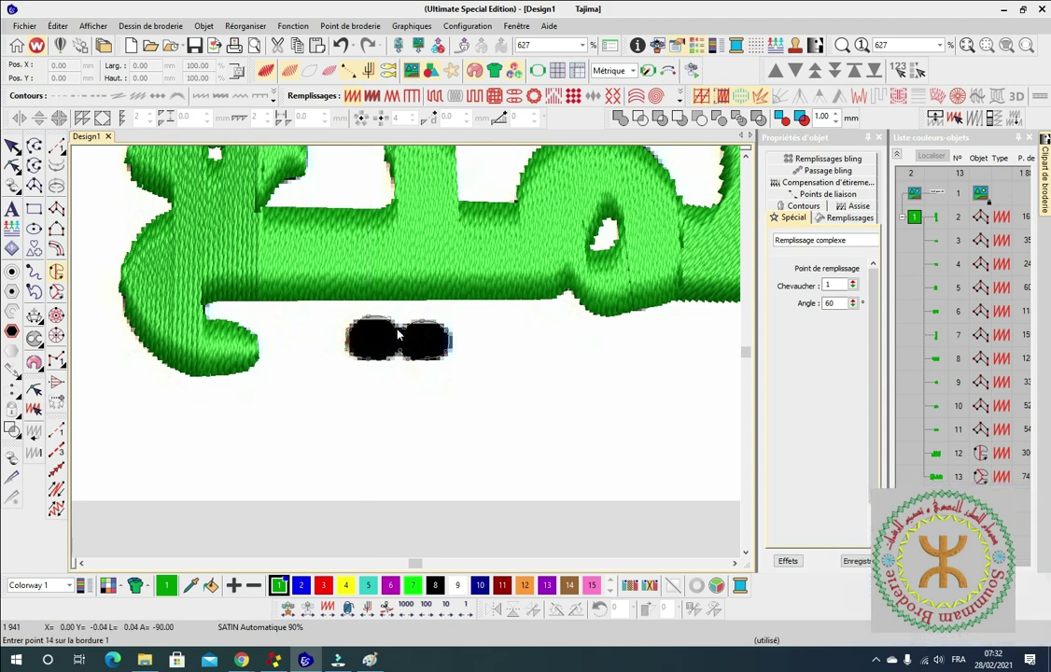
click(404, 335)
key(Return)
key(Return)
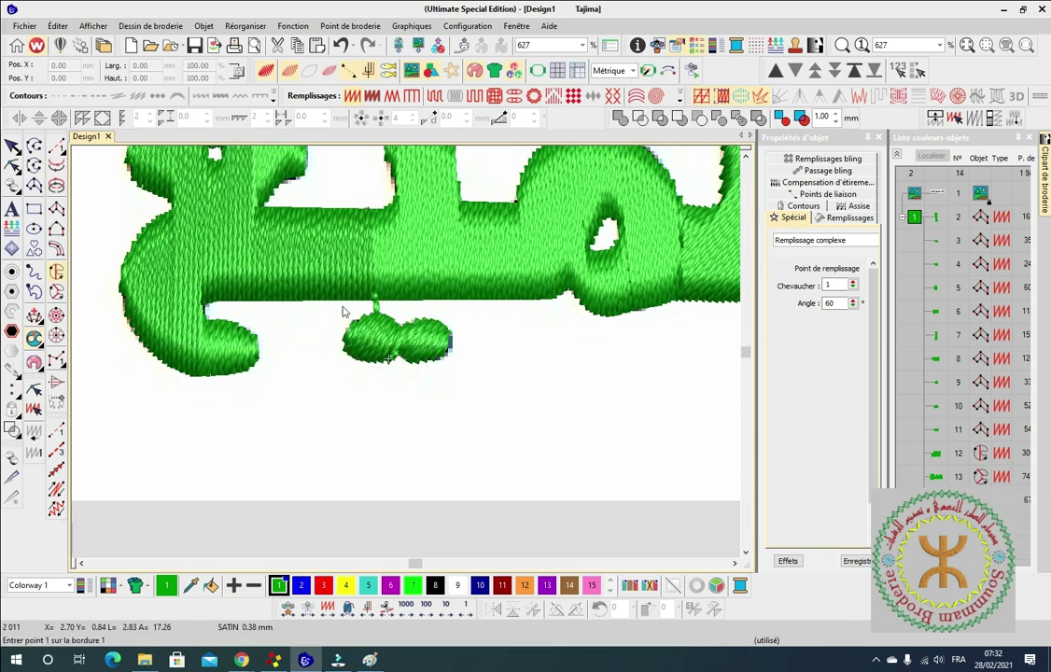
key(Escape)
scroll(405, 355, down, 5)
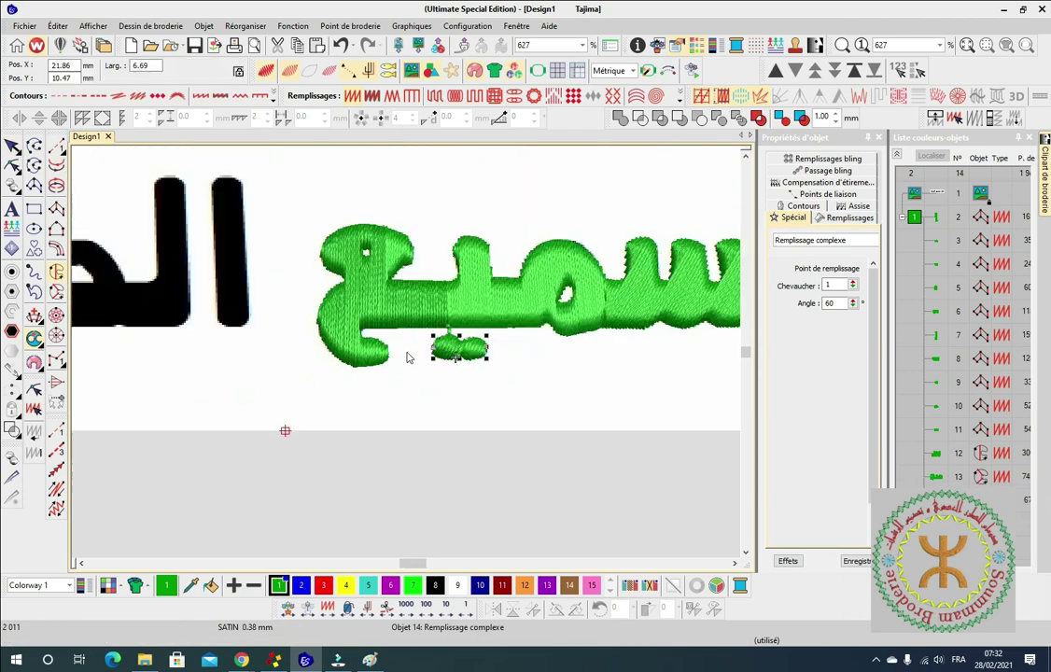
Start the Complex Fill outline of the alif that begins الدعاء by tracing its rounded top.
scroll(408, 357, up, 2)
scroll(409, 358, up, 3)
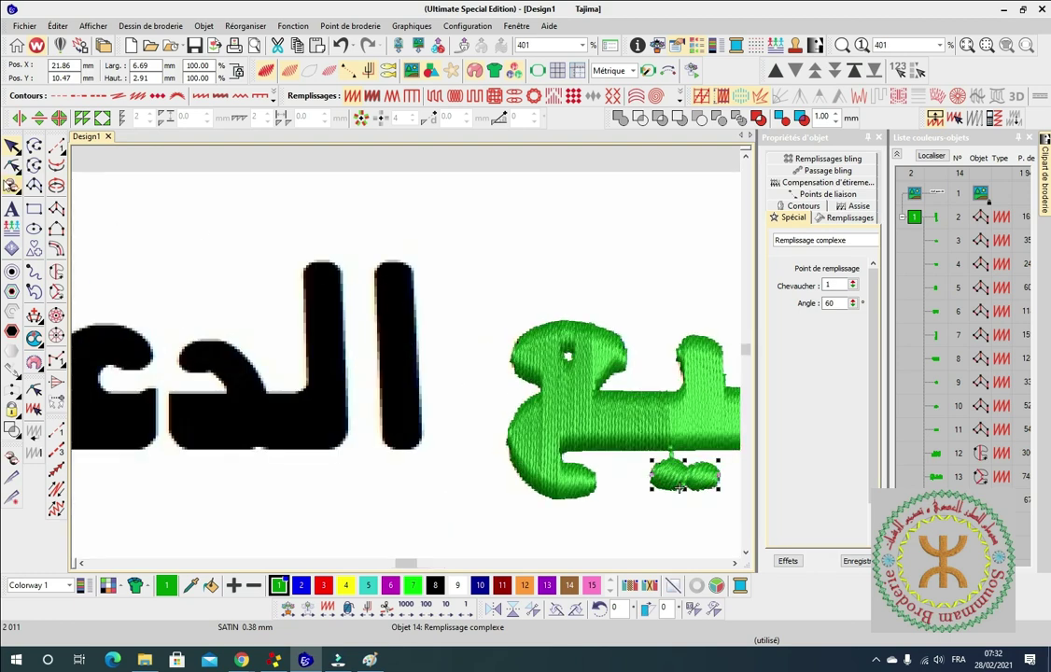
click(56, 270)
click(382, 270)
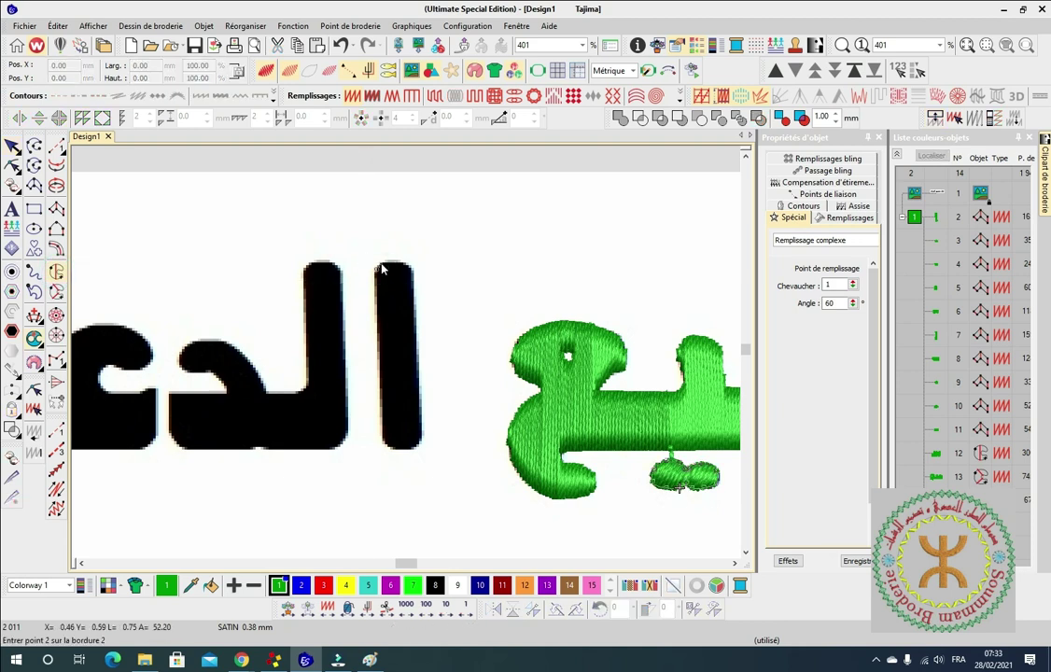
click(399, 268)
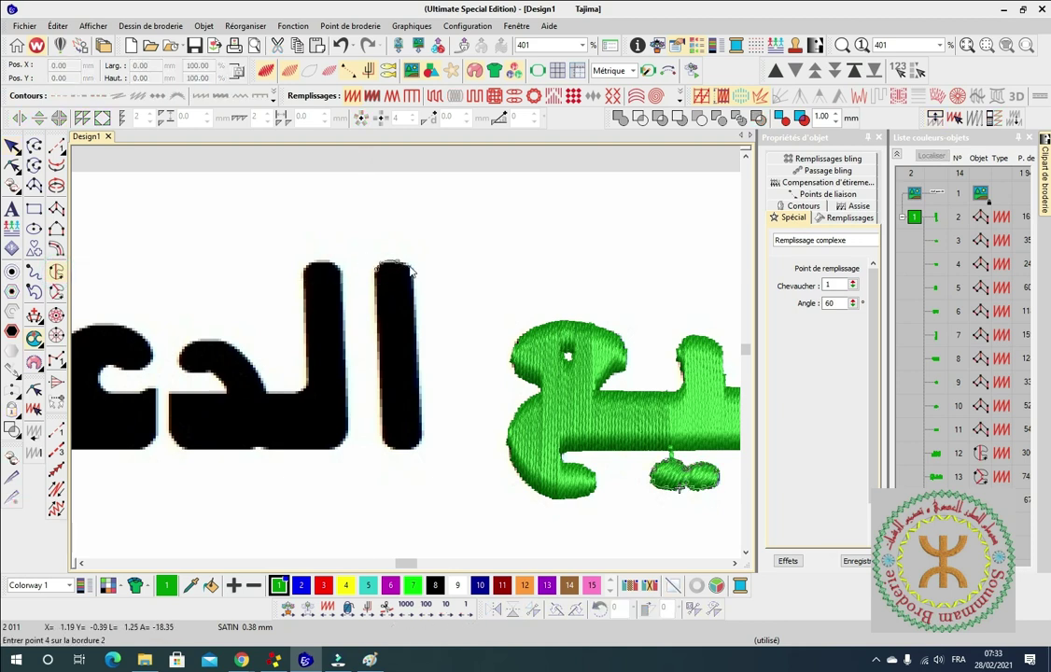
click(417, 275)
click(416, 271)
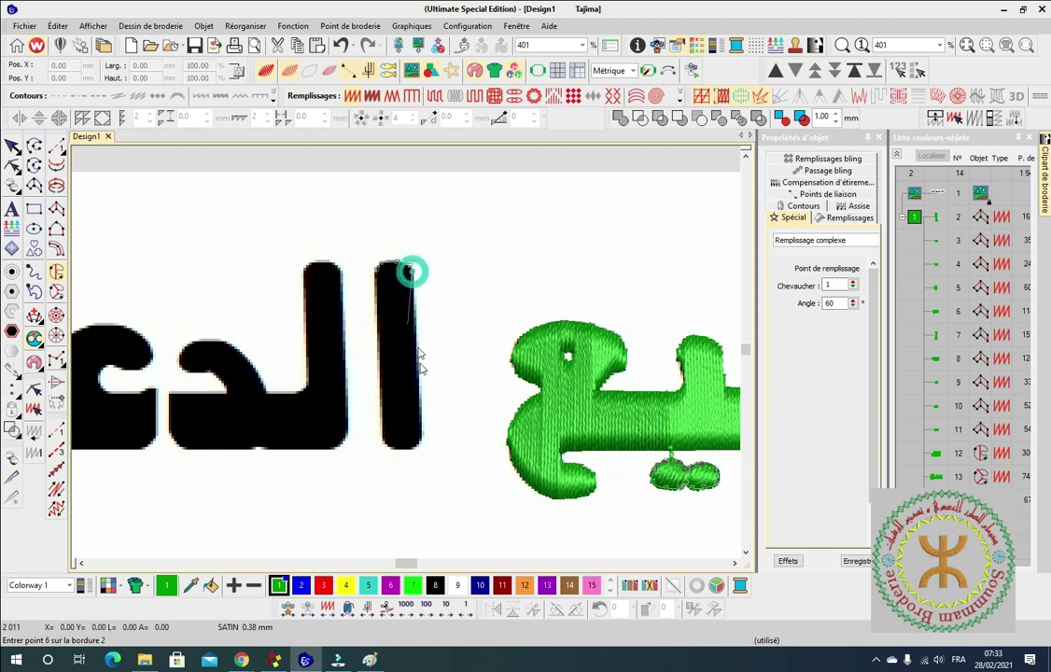
Trace the alif's right edge and rounded base, close the boundary and generate its stitches.
click(422, 436)
click(412, 454)
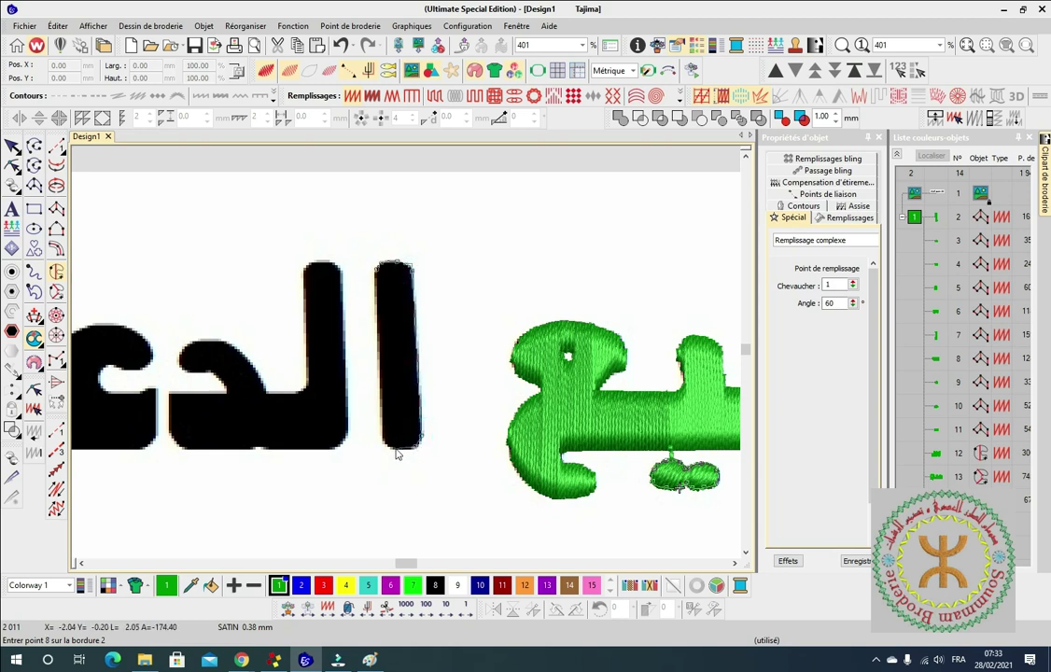
click(394, 453)
click(385, 450)
click(384, 443)
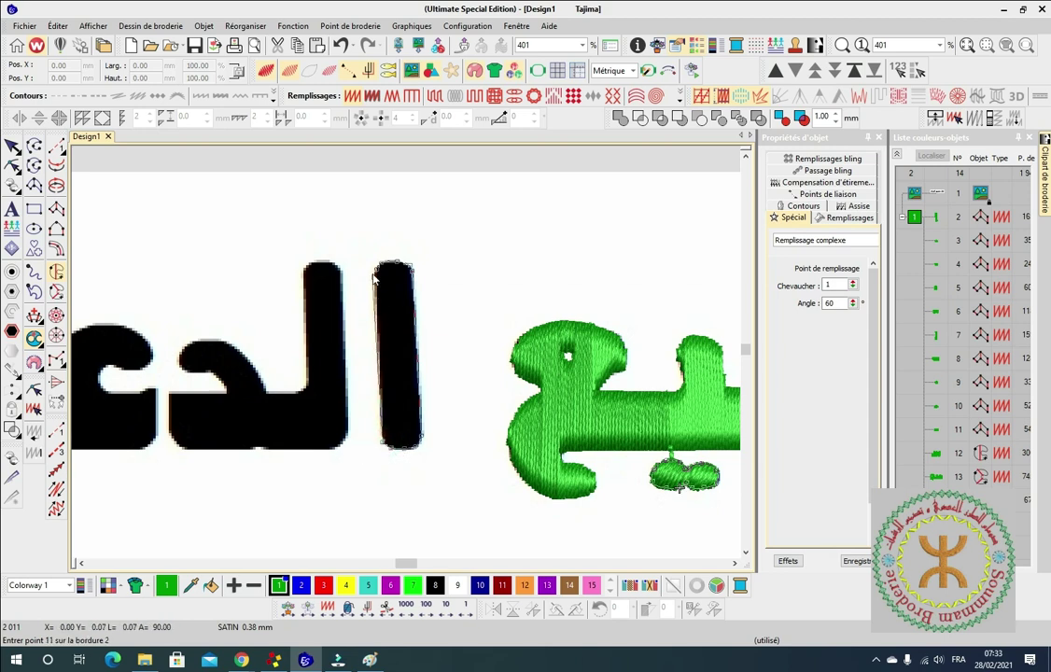
key(Return)
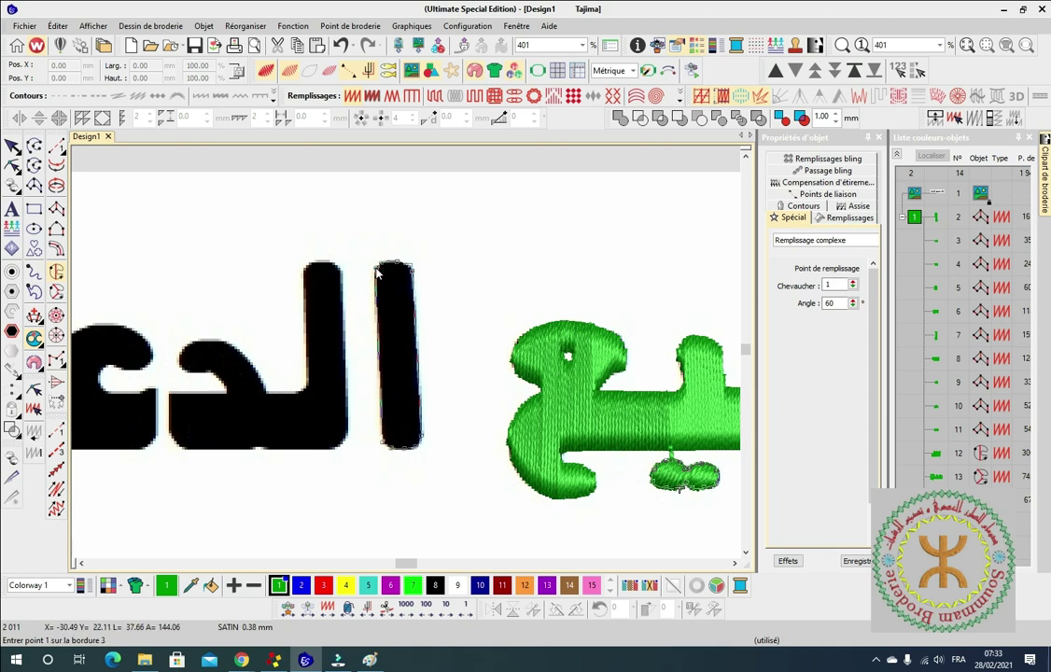
click(12, 147)
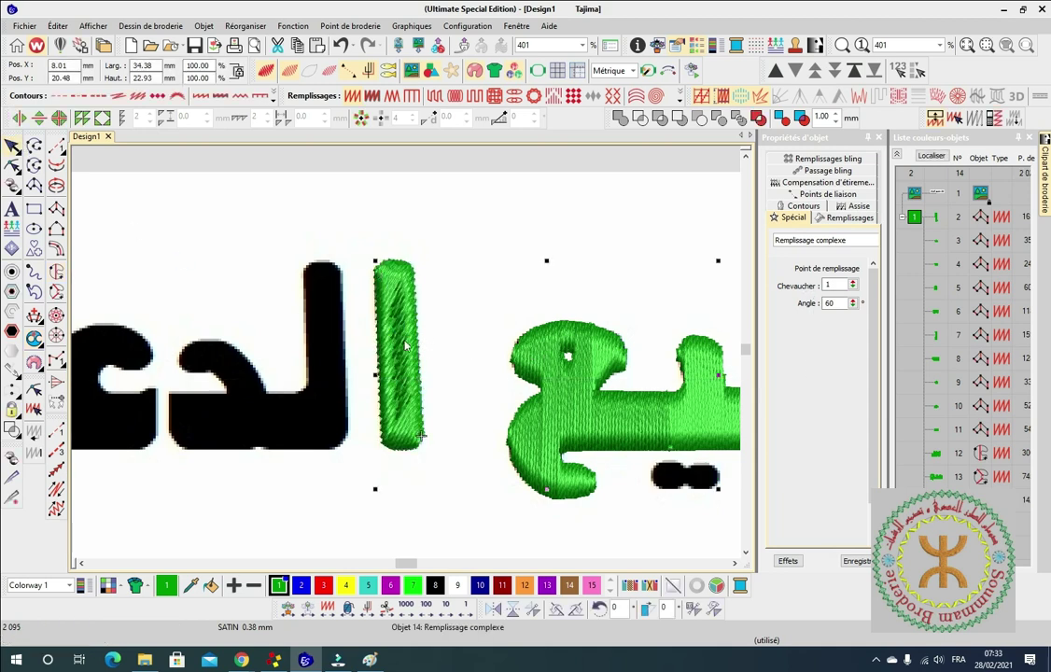
Turn off automatic satin splitting for the alif's fill and deselect it.
click(848, 217)
click(809, 403)
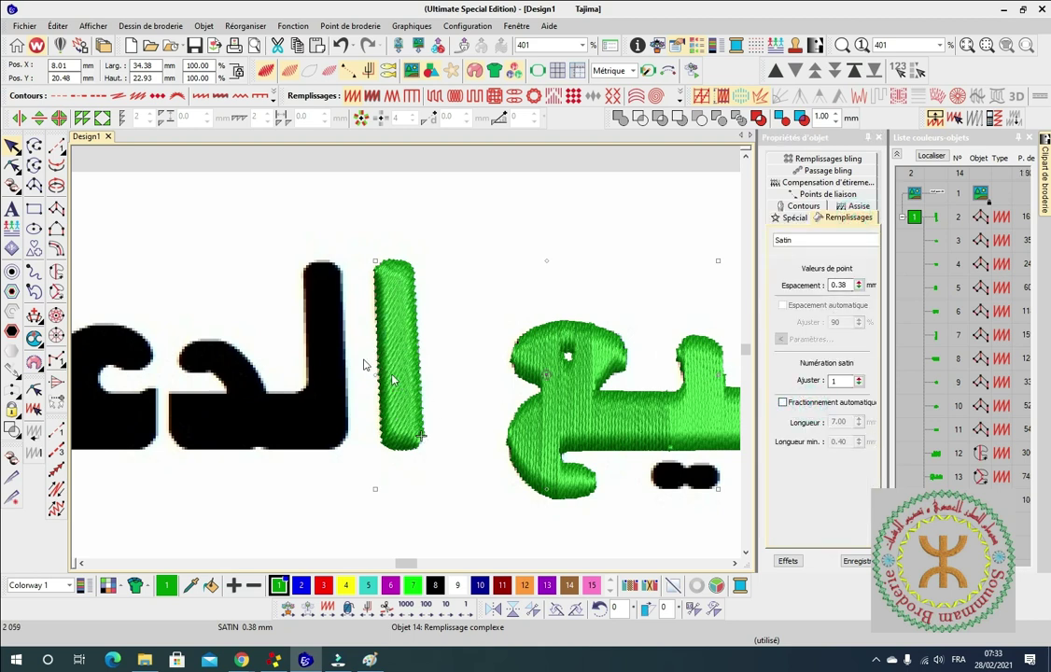
click(266, 202)
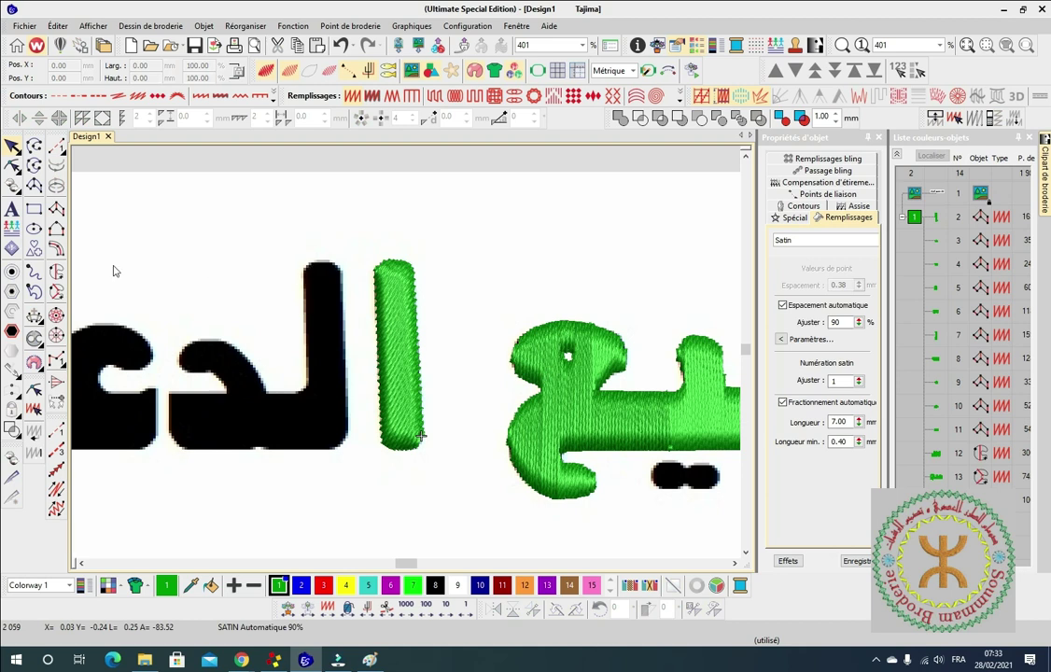
Start a Complex Fill for the joined lam-dal and trace the lam's rounded top, right edge and lower corner.
click(56, 272)
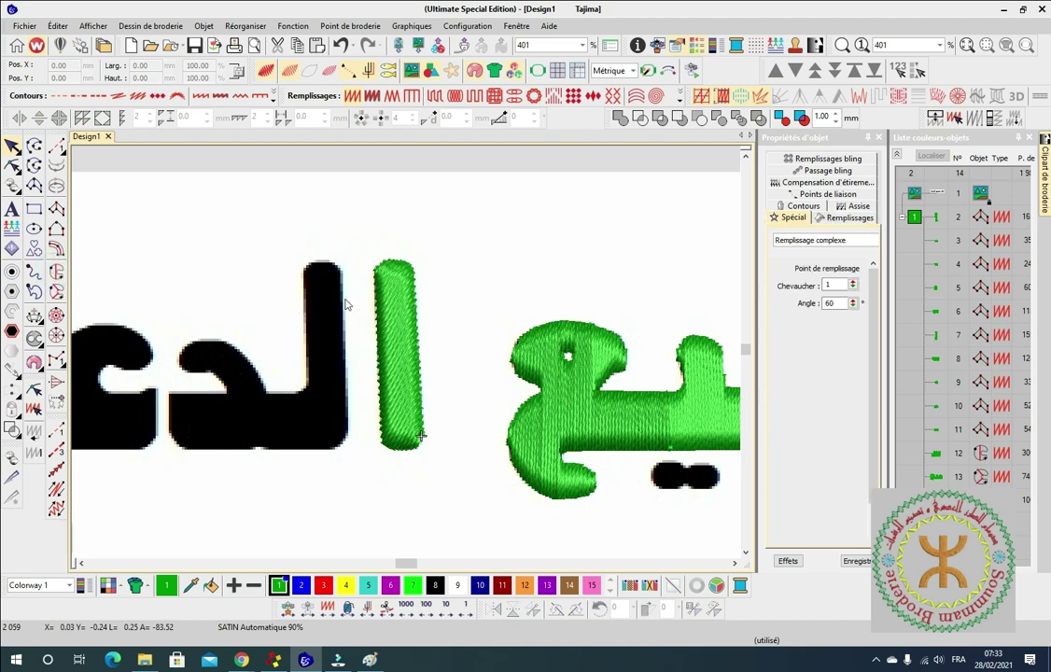
click(304, 269)
click(309, 267)
click(323, 262)
click(336, 269)
click(345, 275)
click(347, 433)
click(344, 442)
click(327, 448)
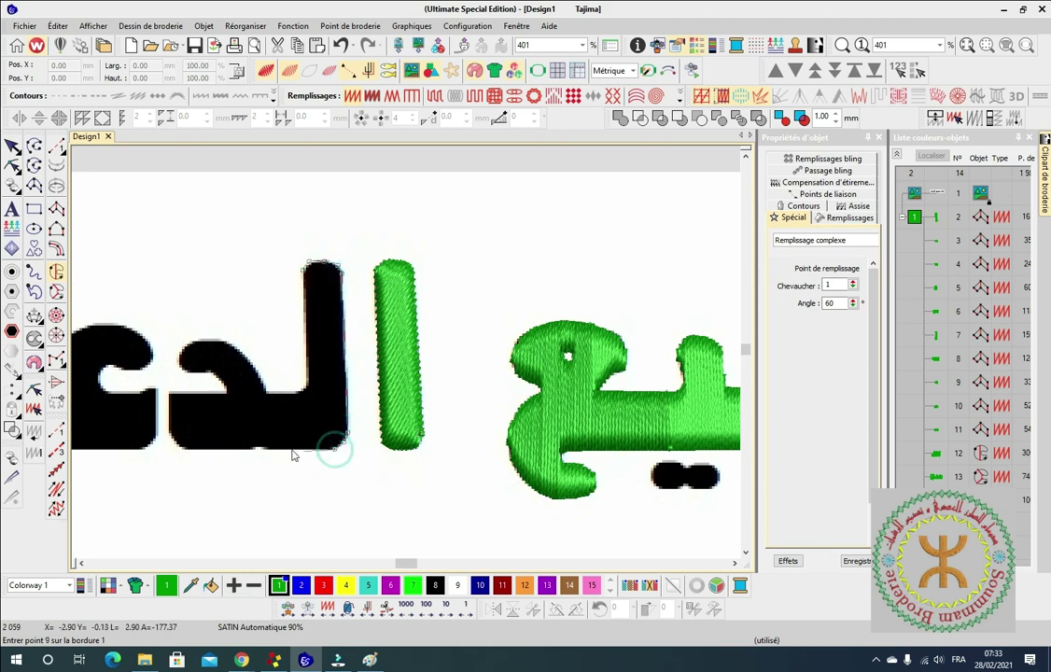
Continue the outline along the baseline's lower edge, through the small notch, to the dal's lower-left corner.
click(265, 451)
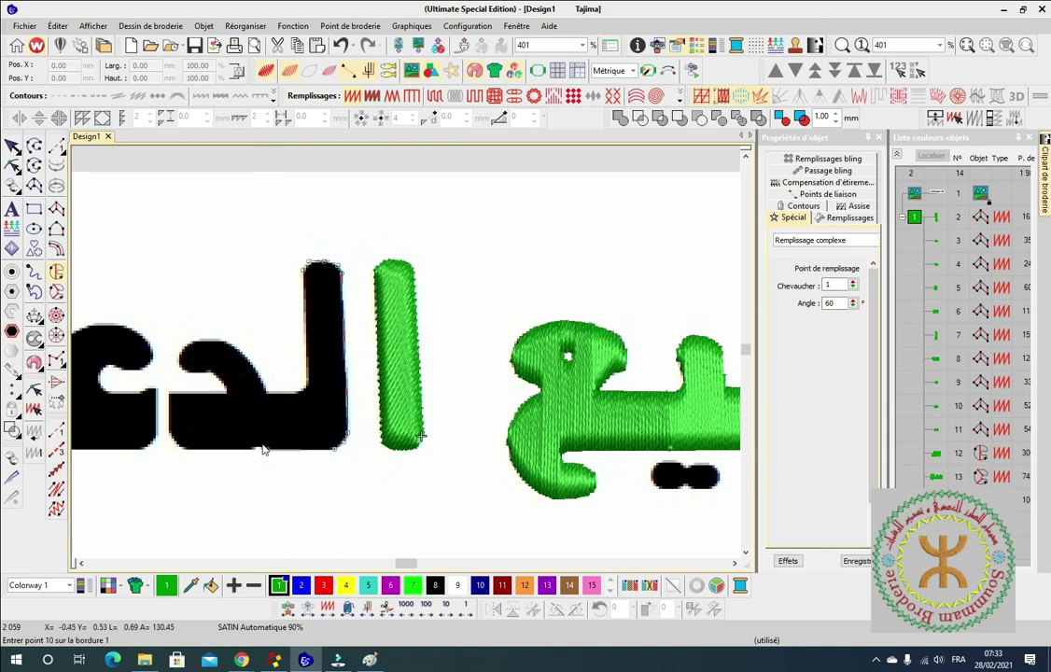
click(262, 449)
click(253, 447)
click(183, 446)
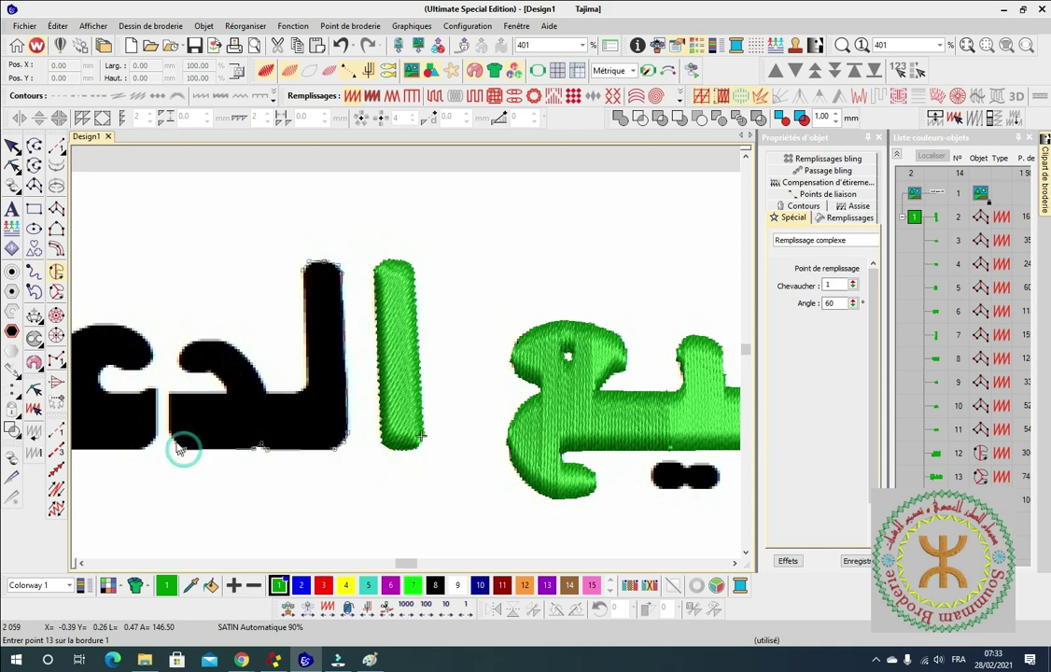
click(173, 441)
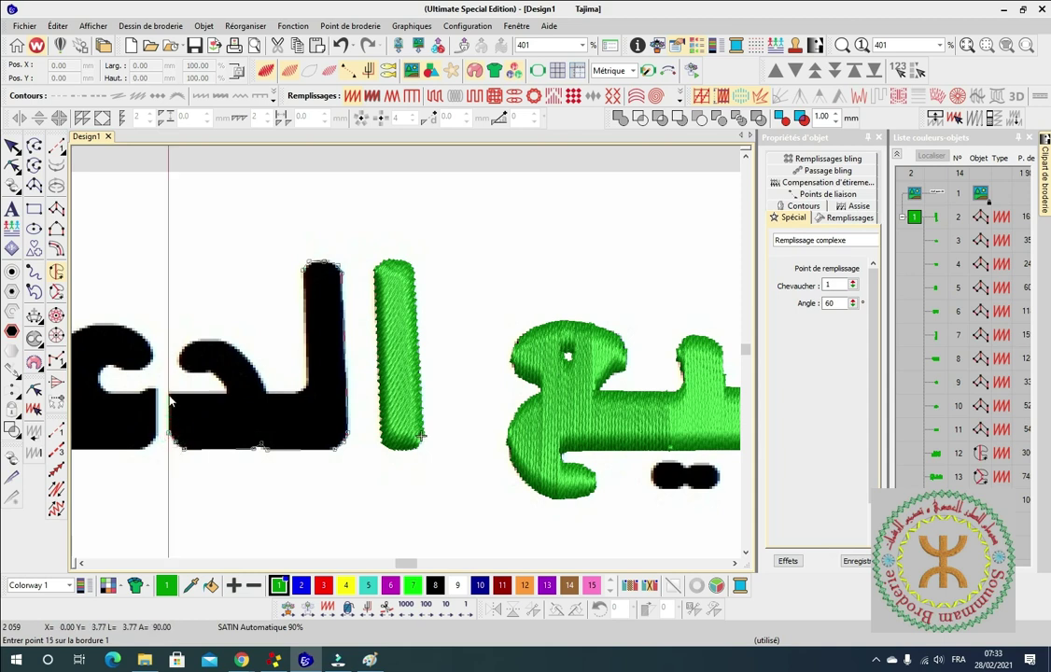
Trace the dal's left end and its curved head, returning to the baseline's upper edge.
click(169, 396)
click(198, 346)
click(216, 383)
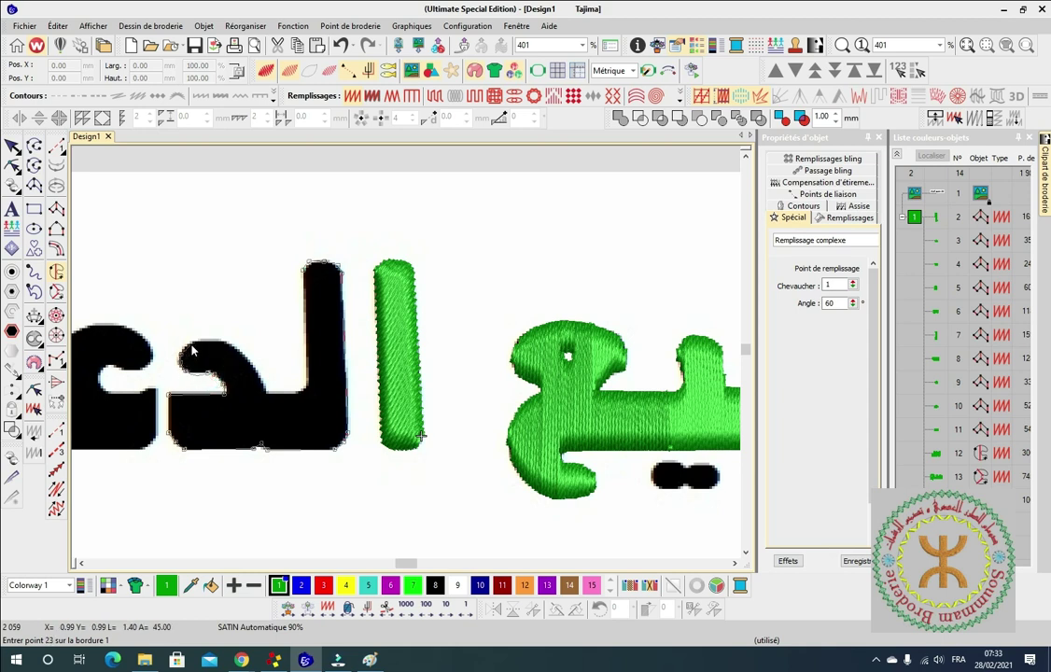
click(214, 347)
click(266, 395)
Run the outline along the baseline's upper edge and up the lam's left side, close it and generate the stitches.
click(295, 396)
click(309, 393)
click(306, 377)
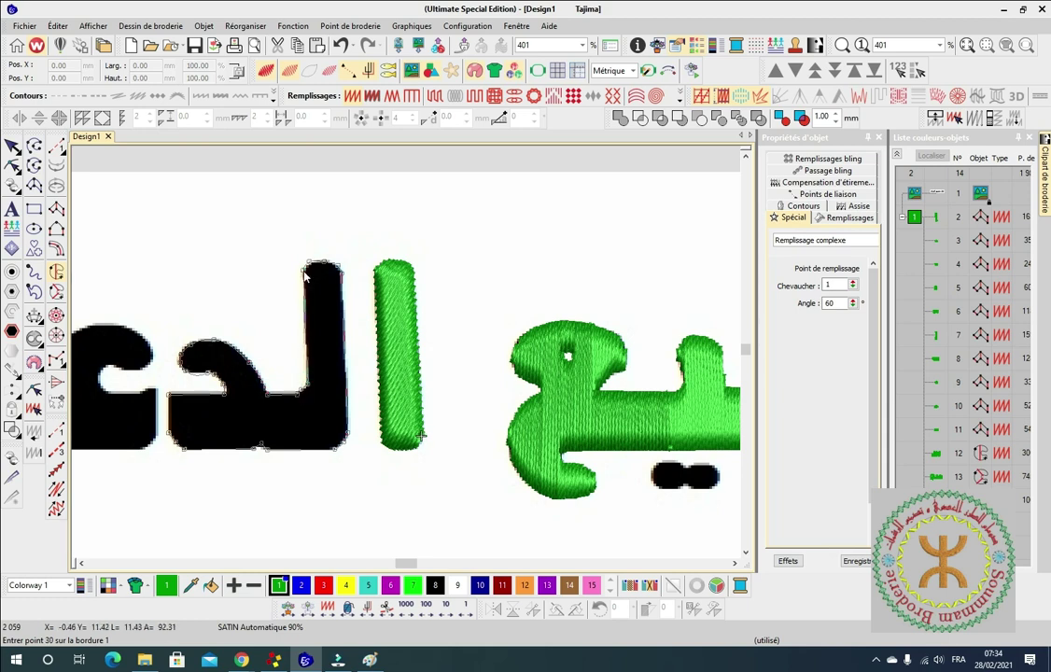
click(301, 283)
key(Return)
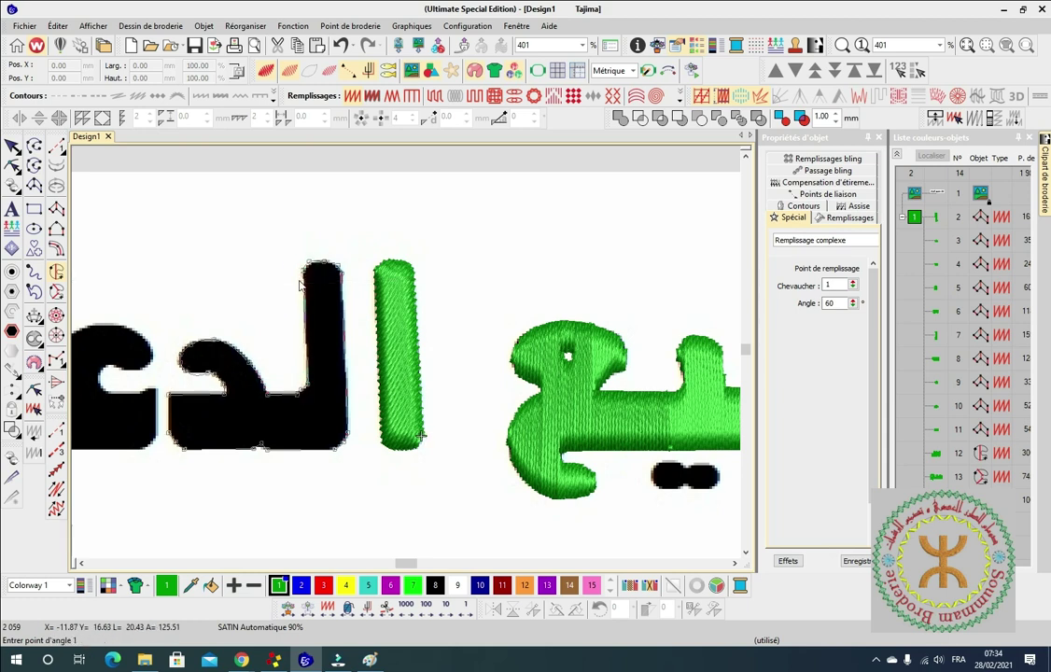
key(Return)
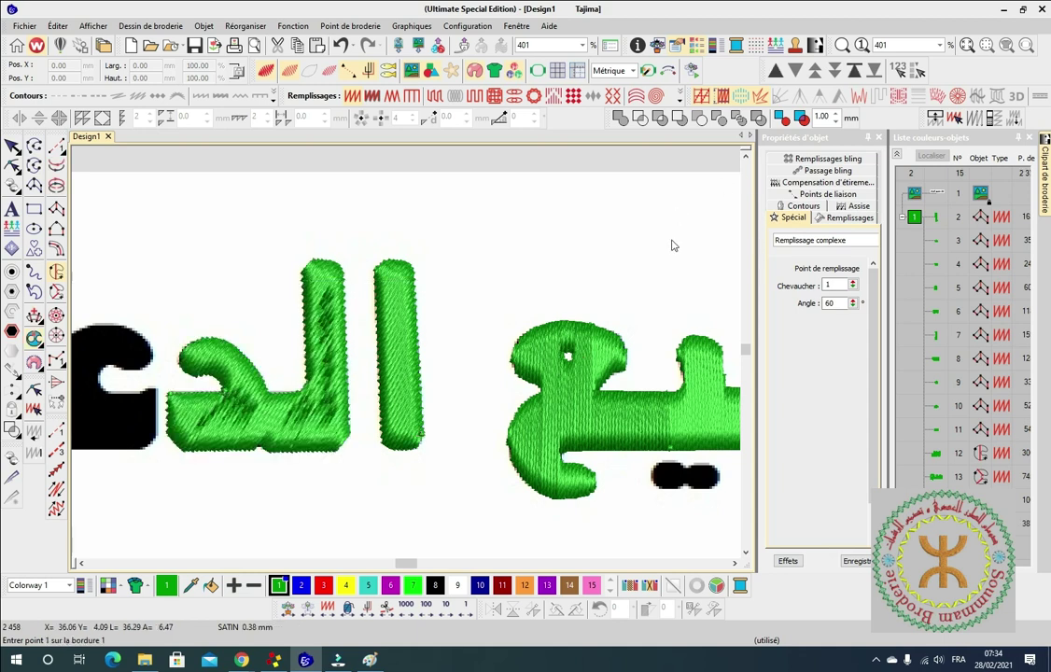
Turn off automatic splitting for the joined lam-dal satin fill and deselect it.
key(Escape)
click(831, 222)
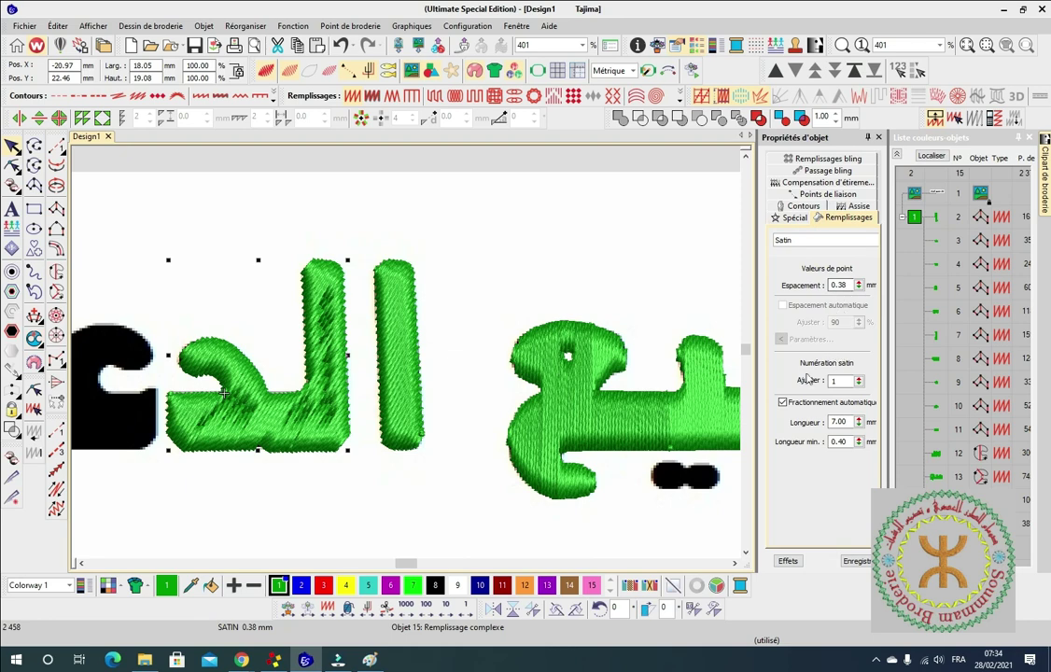
click(801, 404)
scroll(291, 375, down, 3)
scroll(407, 358, up, 4)
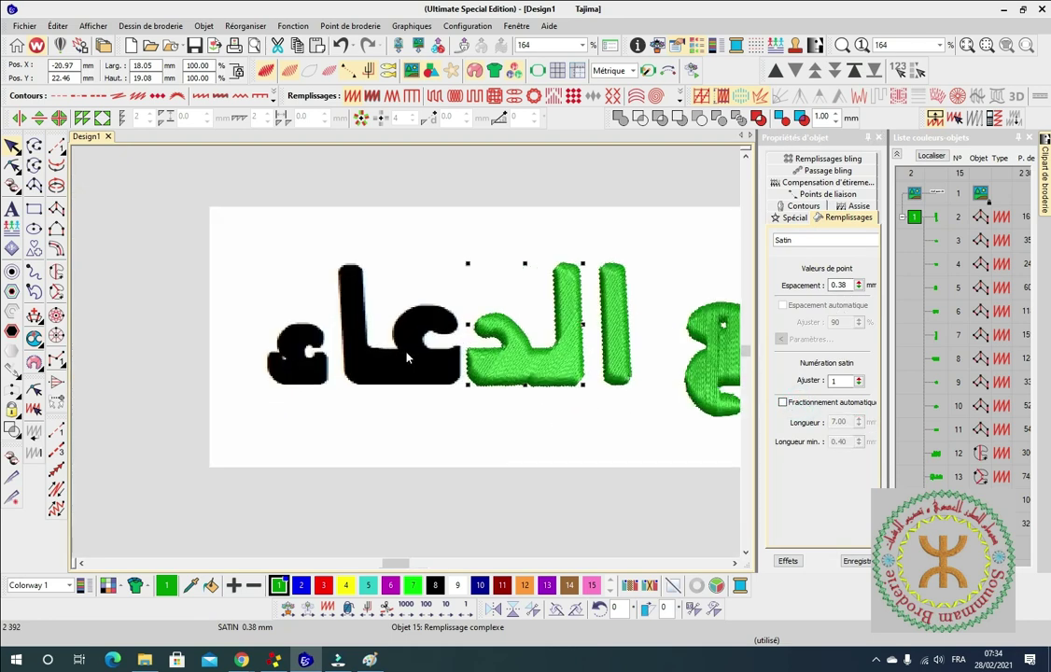
scroll(407, 358, up, 1)
scroll(410, 354, down, 2)
scroll(427, 346, up, 1)
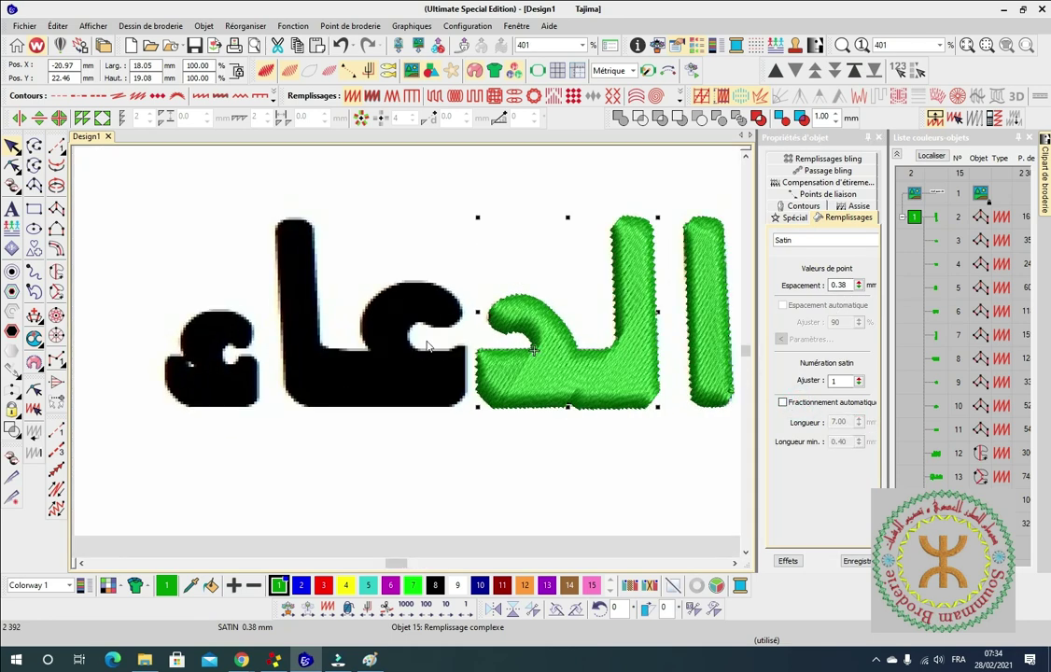
click(503, 456)
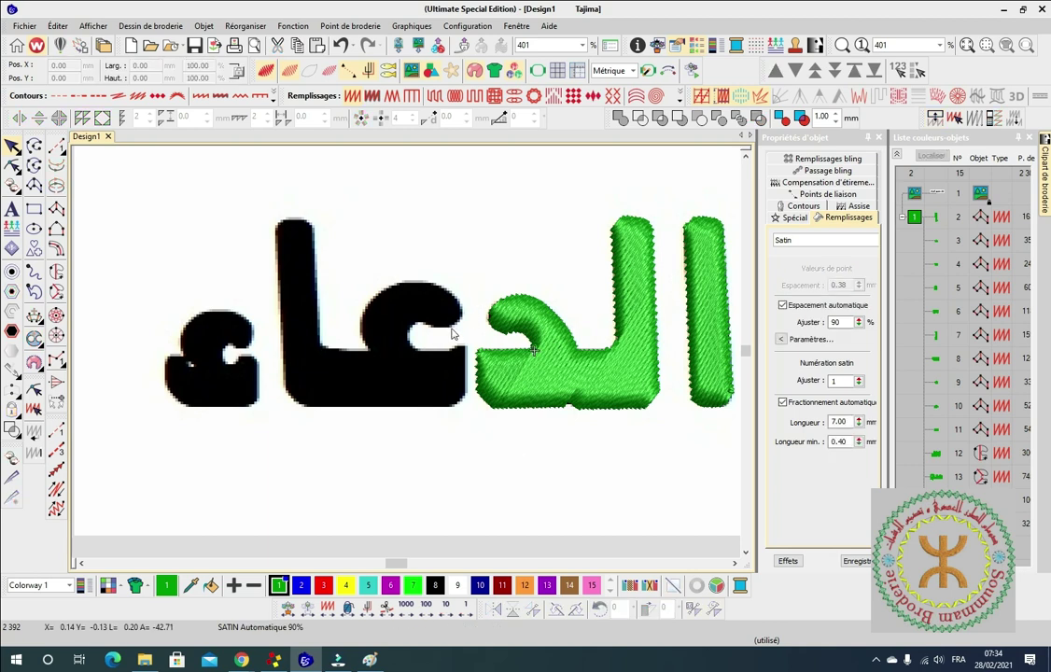
Start a Complex Fill for the joined ain-alif and trace the ain's head from its tip over the rounded top.
click(56, 270)
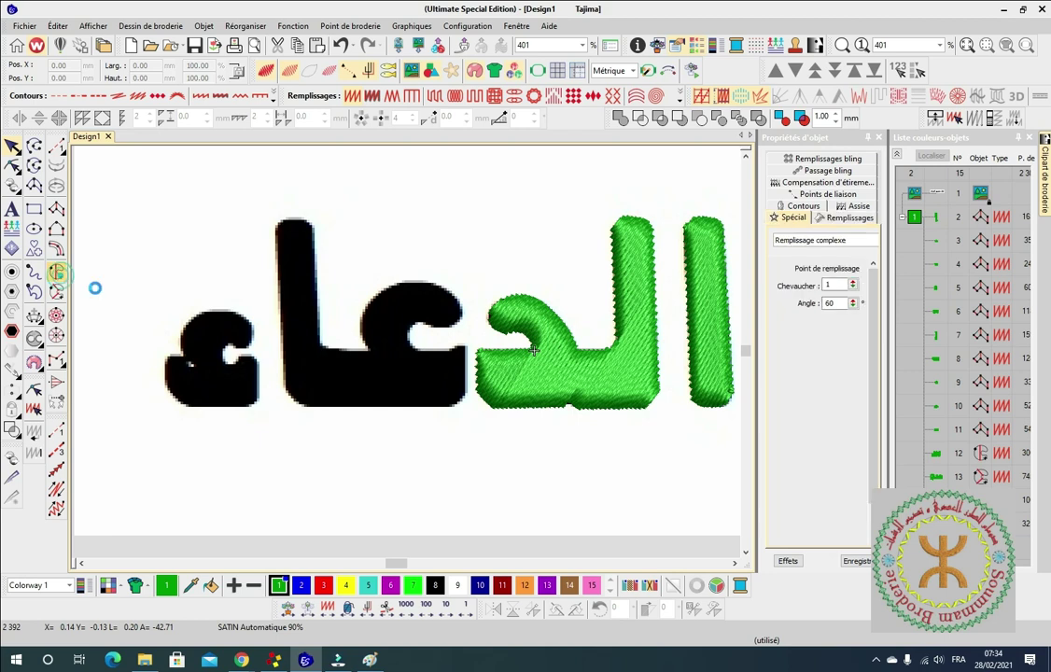
click(457, 328)
click(460, 311)
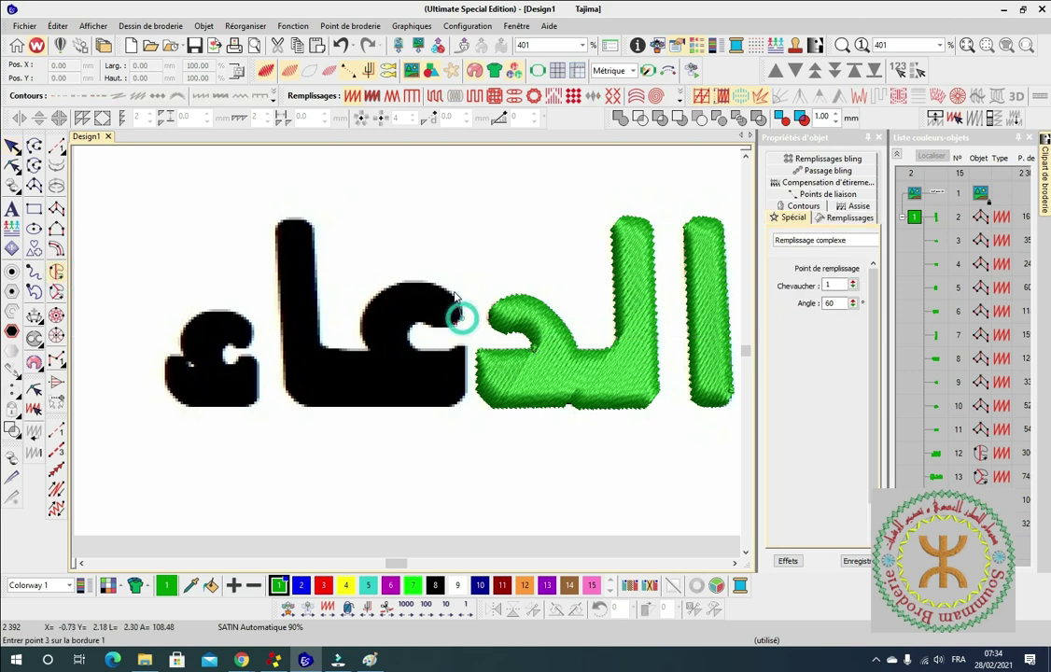
click(440, 291)
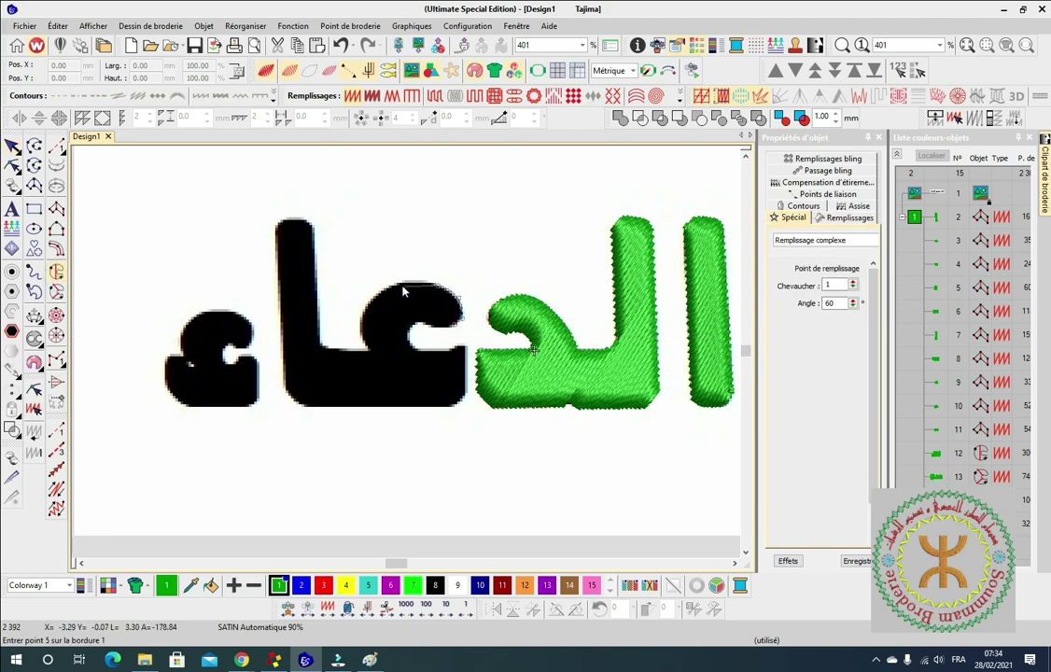
click(371, 302)
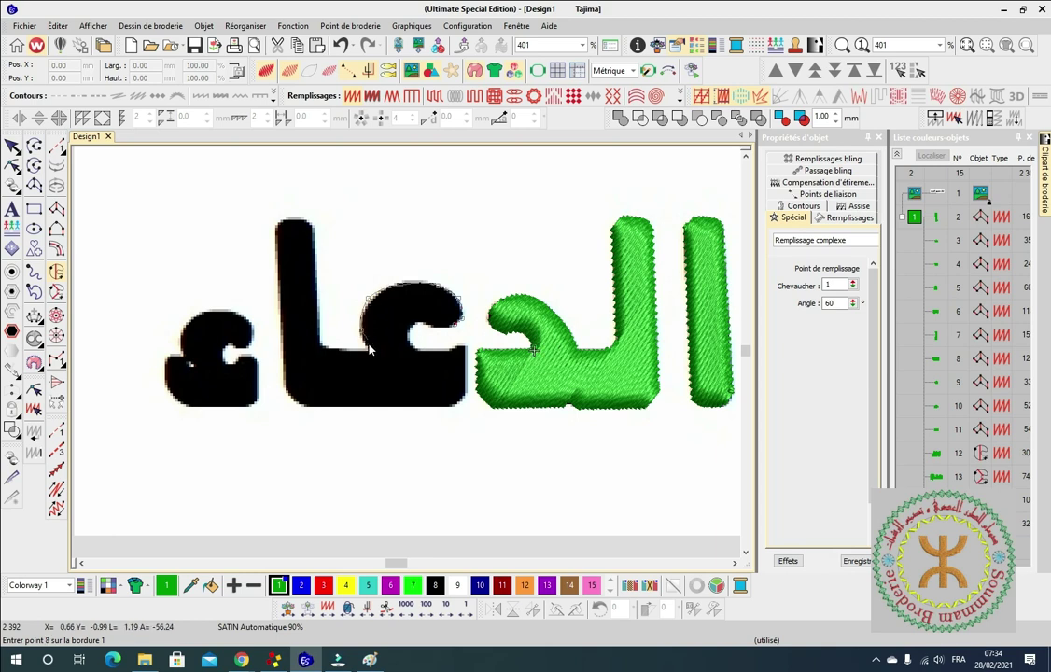
Continue the outline down to the baseline's upper edge, up the alif's inner side and over its rounded top.
click(371, 351)
click(329, 354)
click(324, 352)
click(321, 343)
click(316, 280)
click(311, 227)
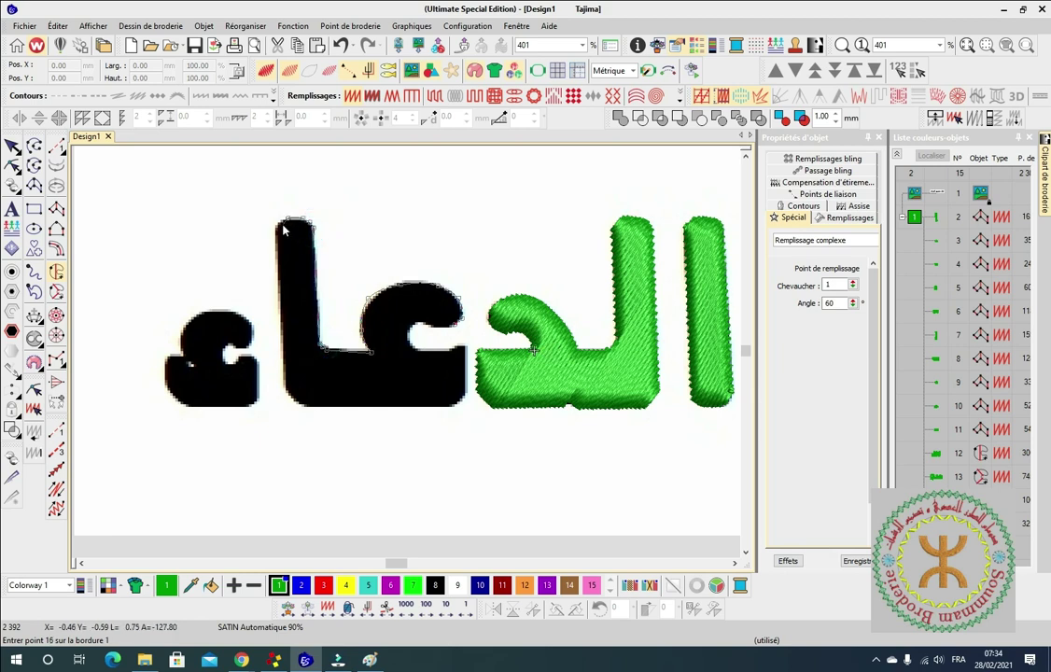
click(277, 228)
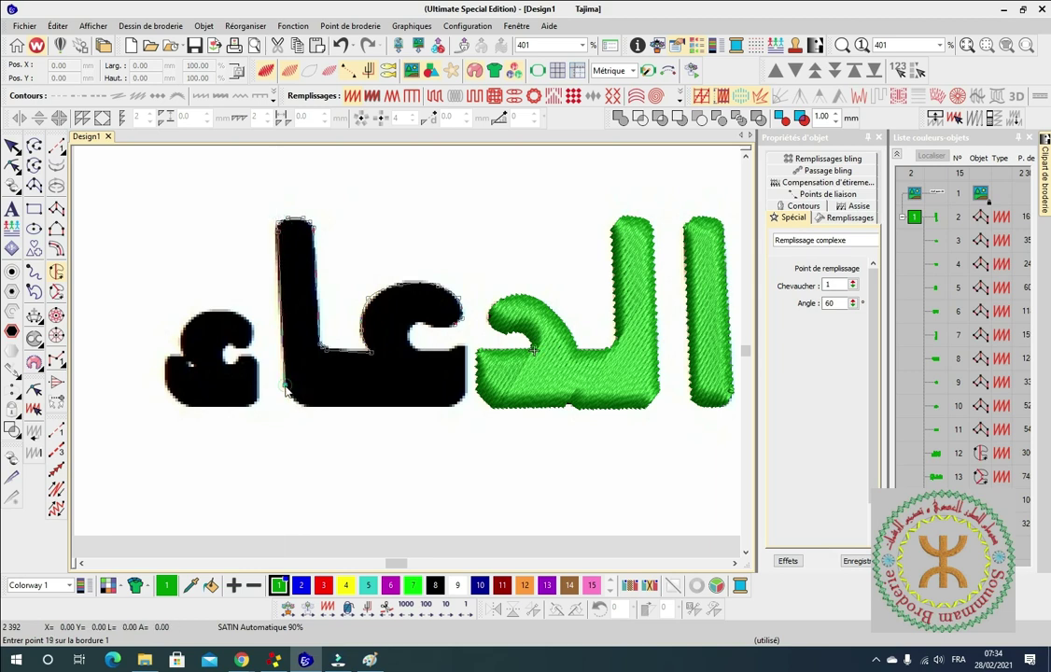
Trace the alif's lower corner, the baseline's lower edge and the baseline's right end up to the ain's opening.
click(308, 408)
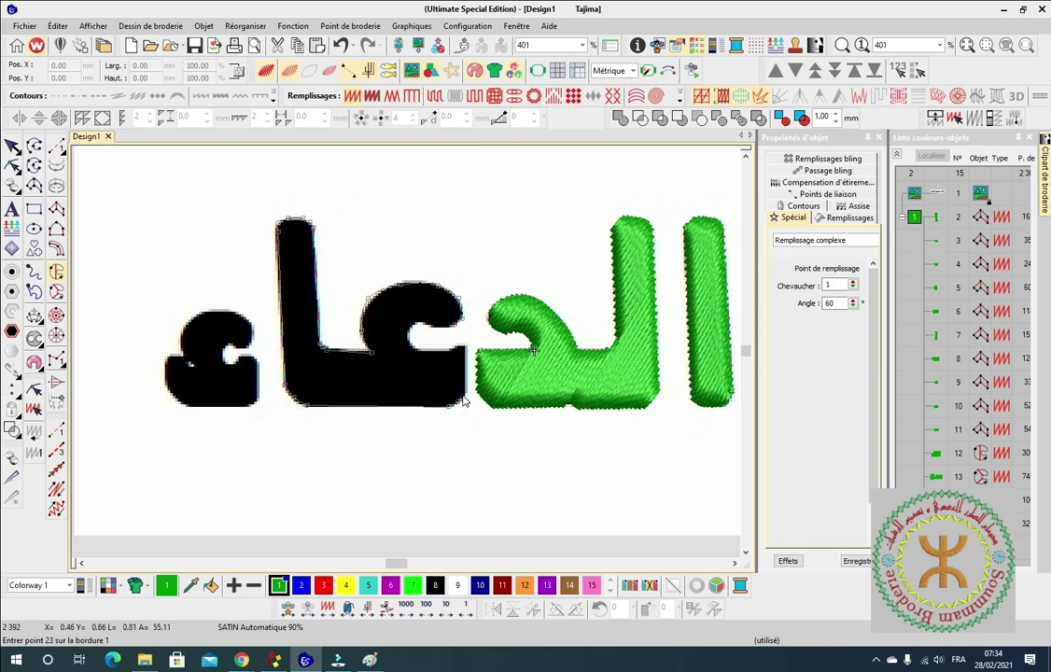
click(464, 399)
click(456, 348)
click(452, 351)
Trace around the ain's inner opening back to the head's tip, close the outline and generate the stitches.
click(430, 345)
click(412, 343)
click(413, 334)
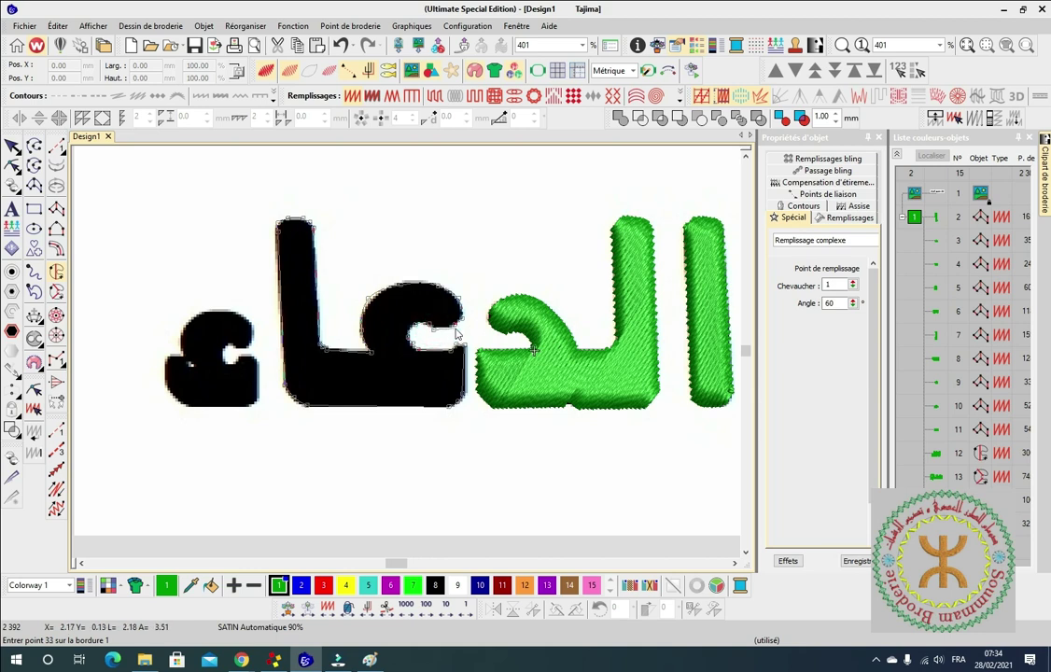
click(457, 333)
click(457, 334)
key(Return)
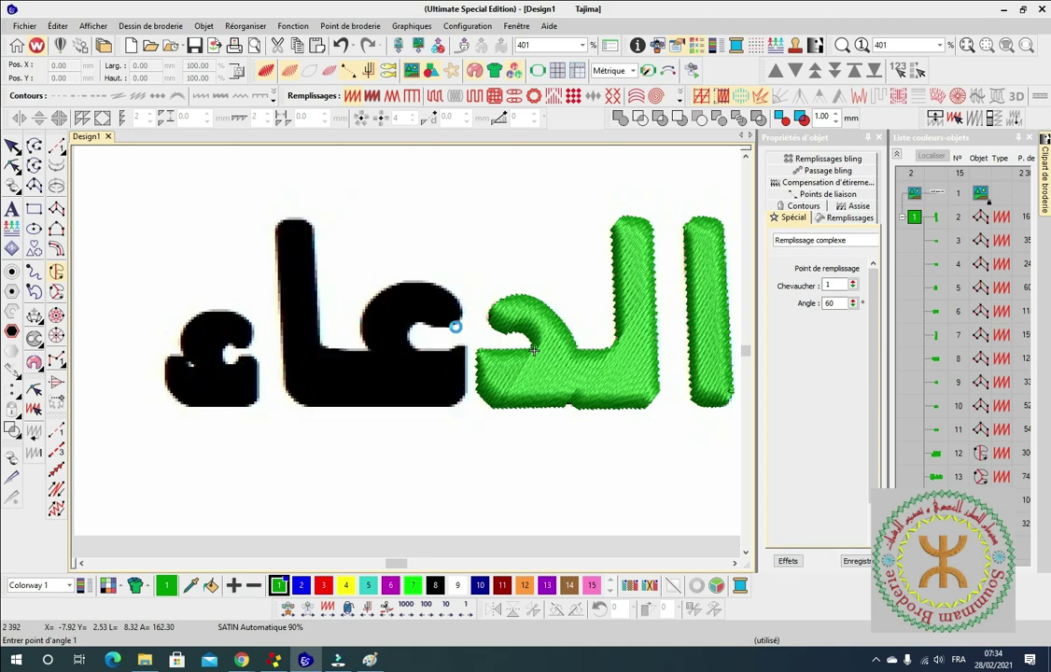
Turn off automatic splitting for the joined ain-alif satin fill and deselect it.
click(12, 147)
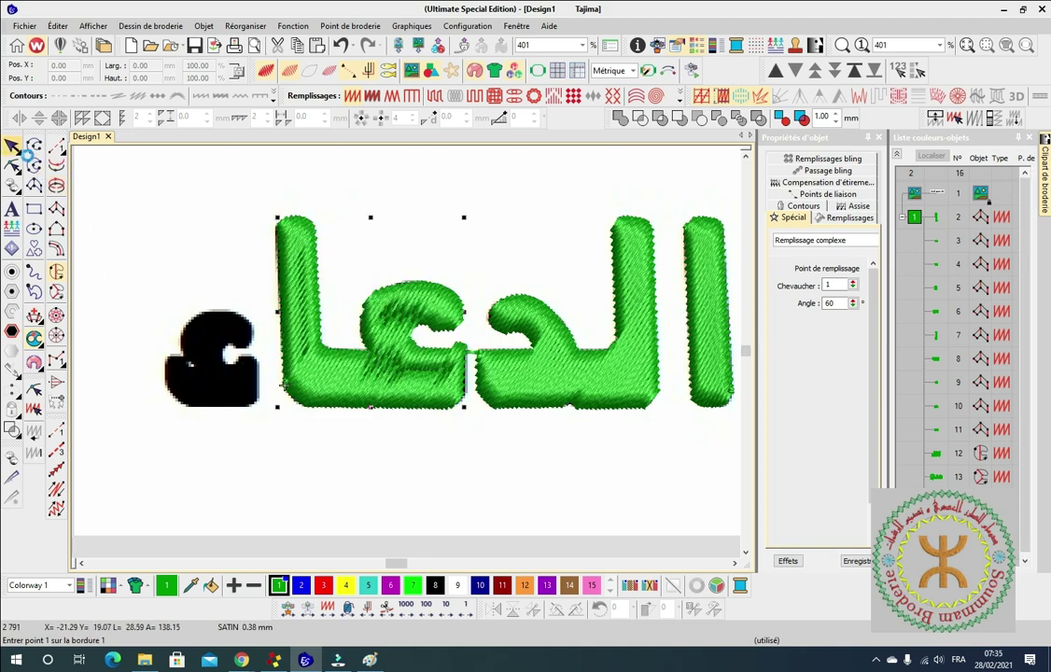
click(849, 218)
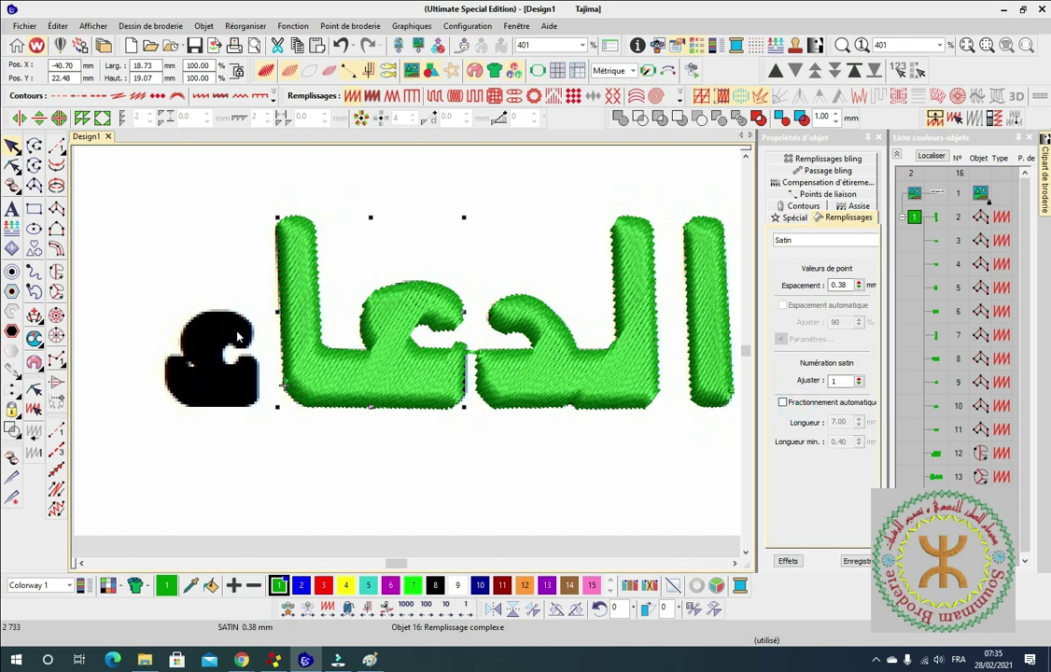
click(223, 265)
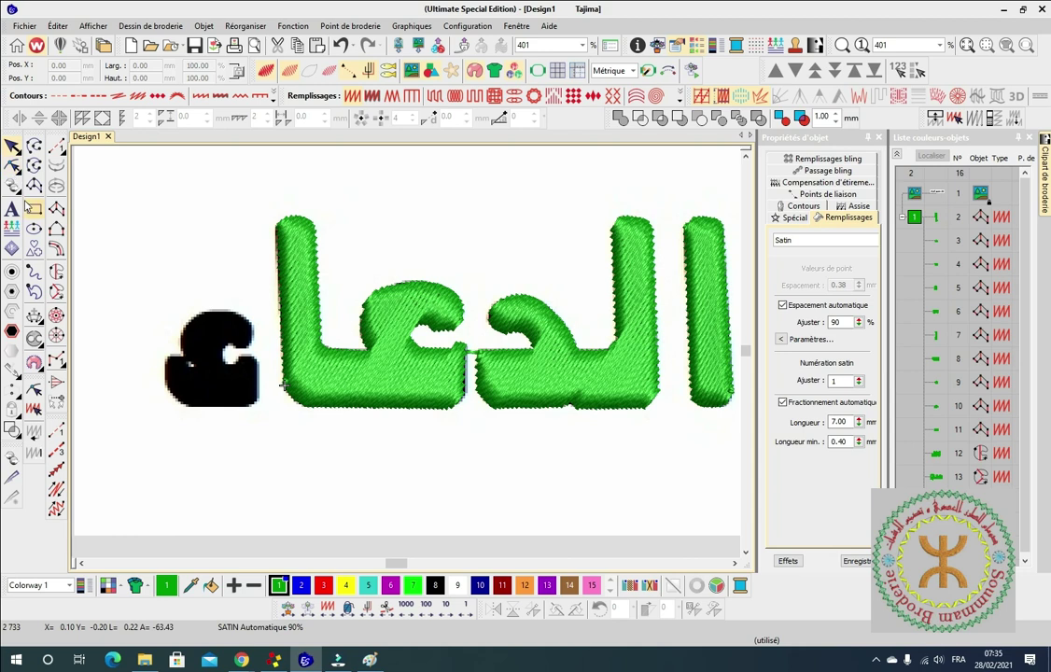
Examine the stitched letters across the whole phrase and the remaining untraced hamza and ya dots.
scroll(403, 360, down, 2)
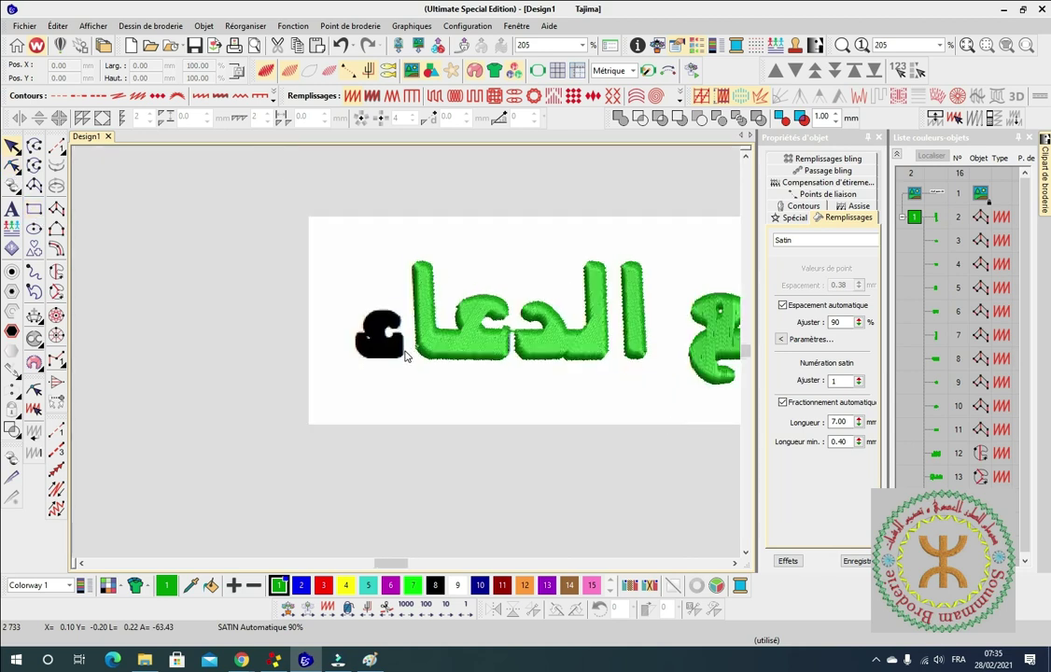
scroll(405, 354, up, 1)
click(58, 272)
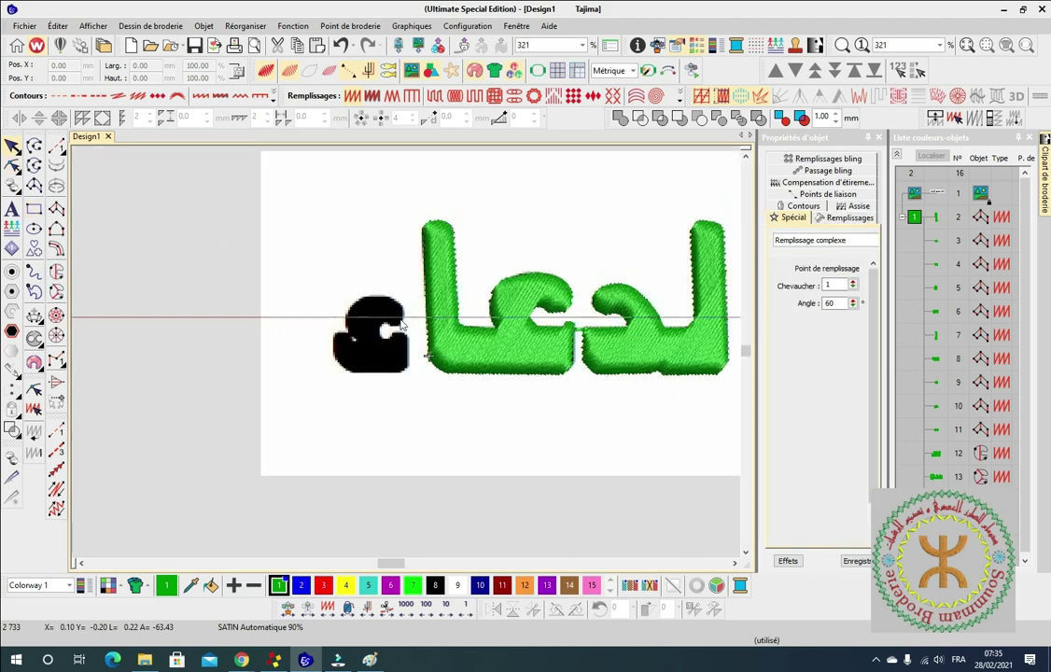
scroll(397, 362, up, 2)
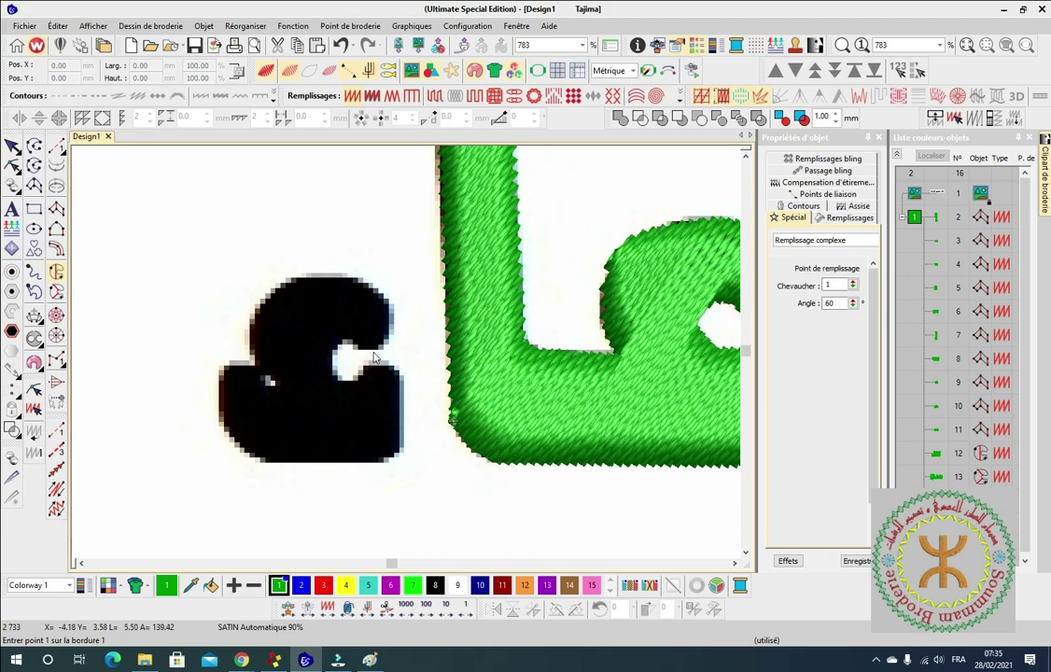
scroll(240, 314, down, 8)
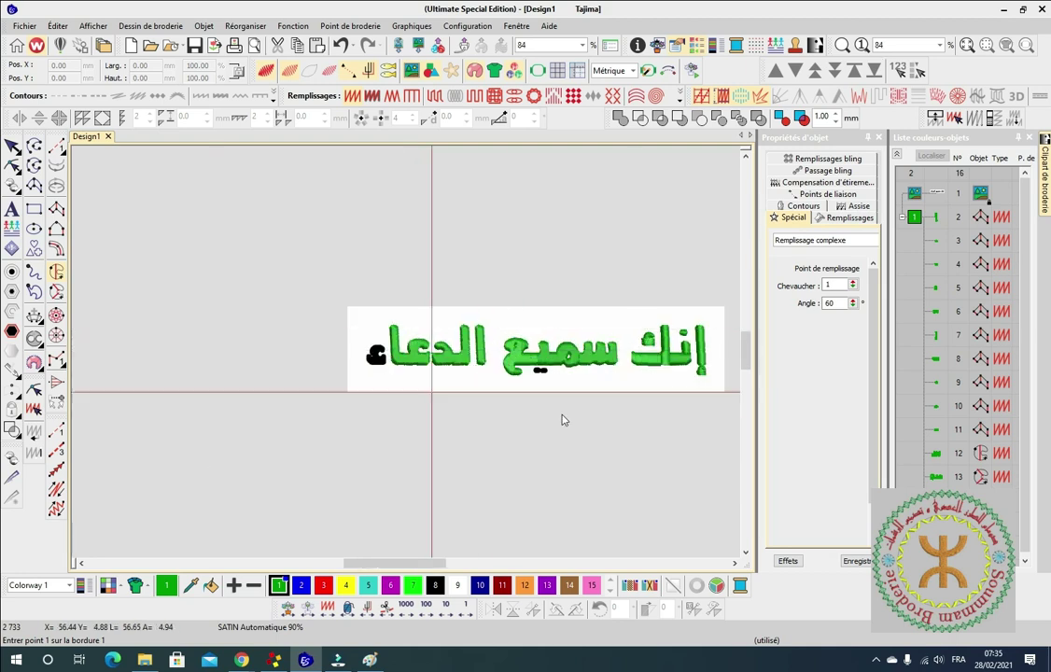
scroll(471, 369, up, 3)
scroll(407, 358, up, 2)
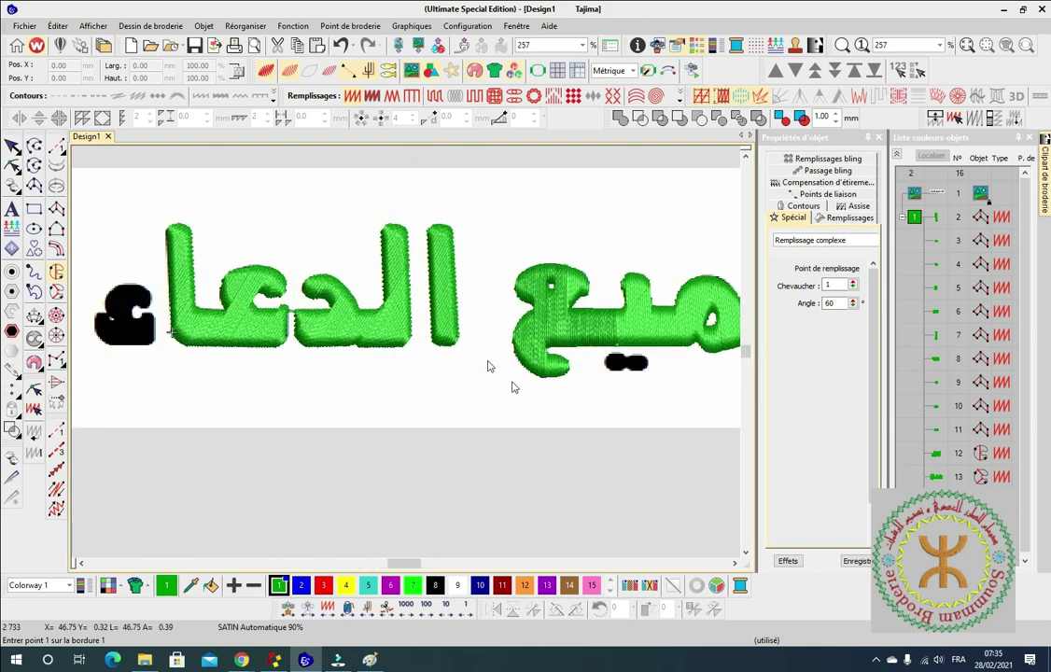
scroll(332, 310, down, 2)
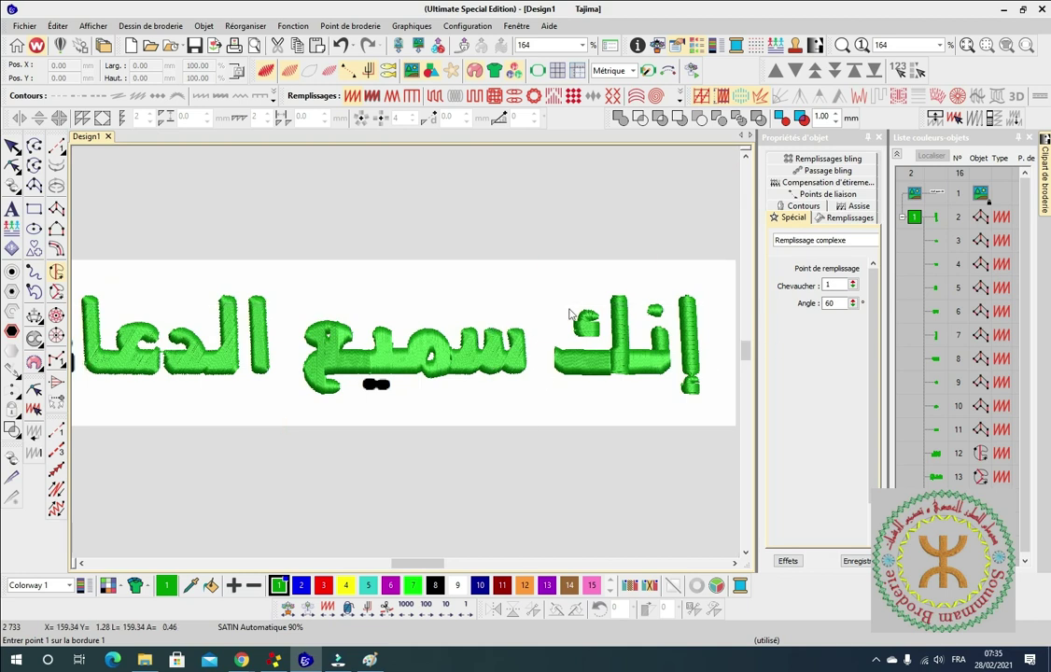
scroll(408, 357, up, 3)
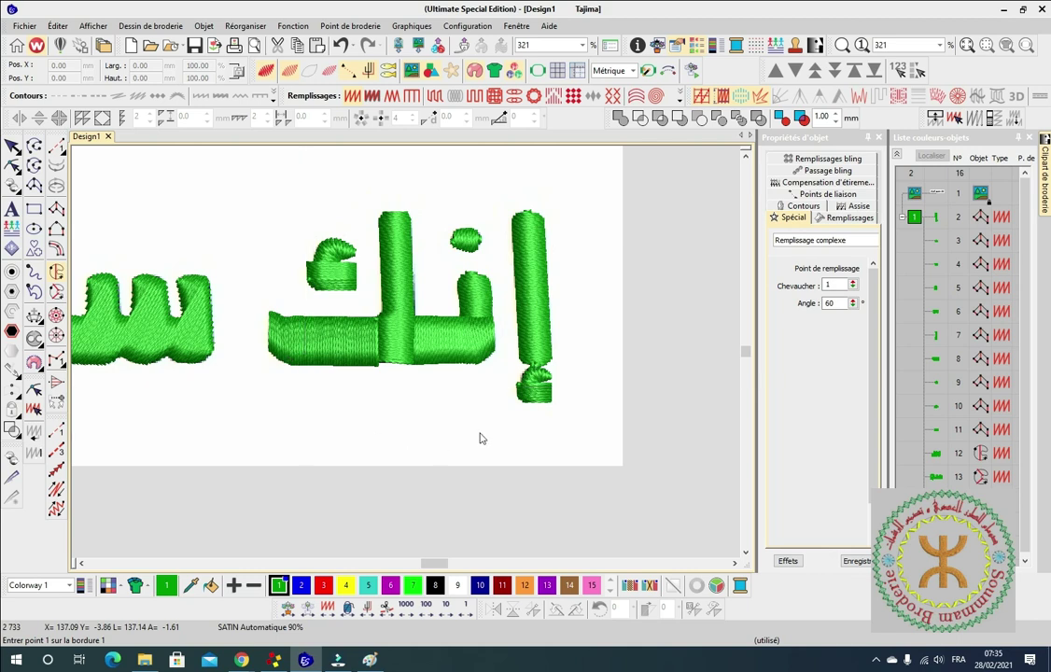
scroll(413, 357, down, 2)
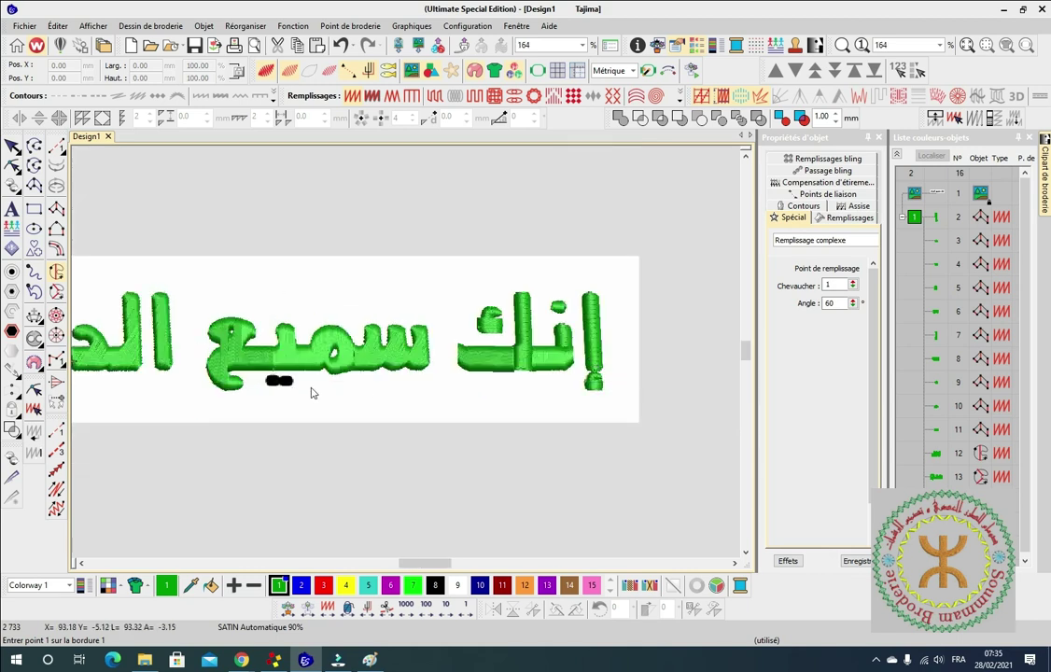
scroll(350, 345, down, 1)
scroll(364, 364, up, 1)
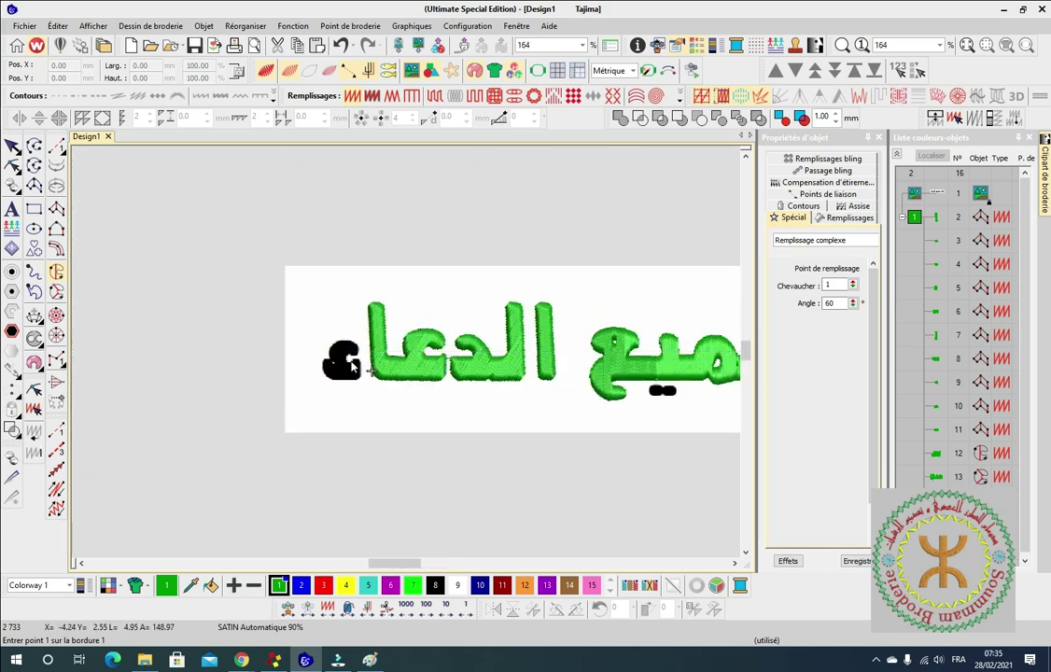
scroll(355, 364, up, 5)
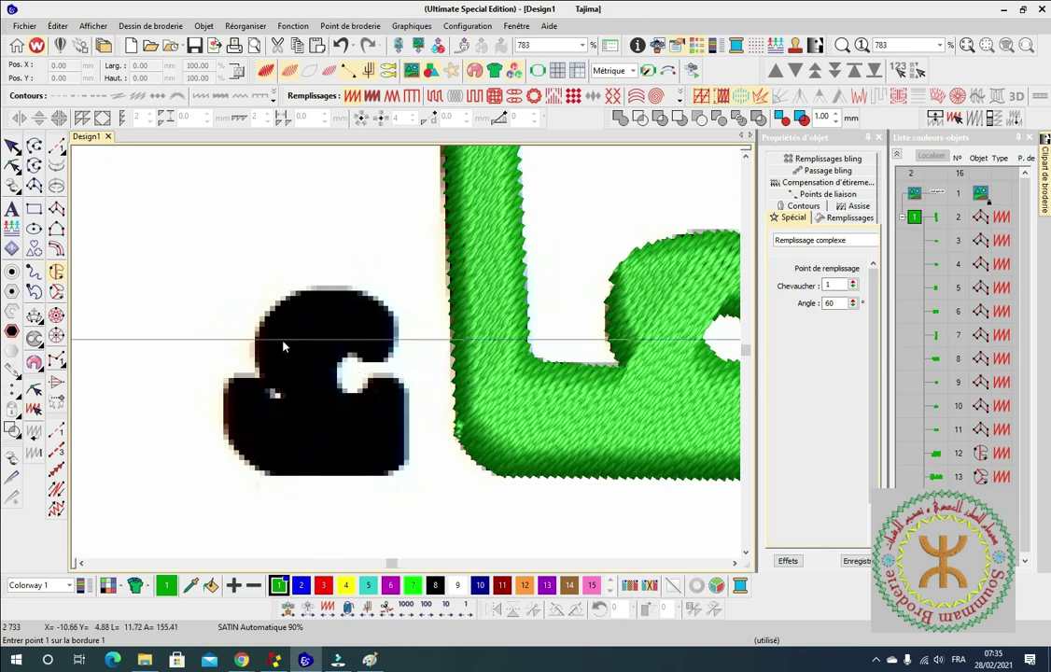
click(57, 209)
scroll(410, 336, up, 2)
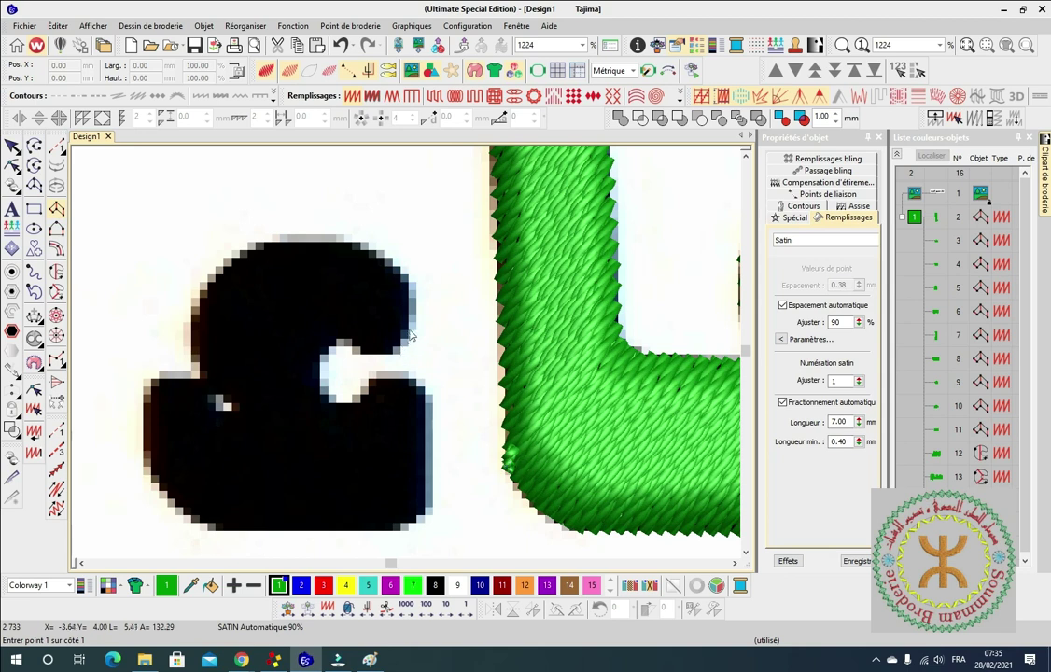
click(363, 355)
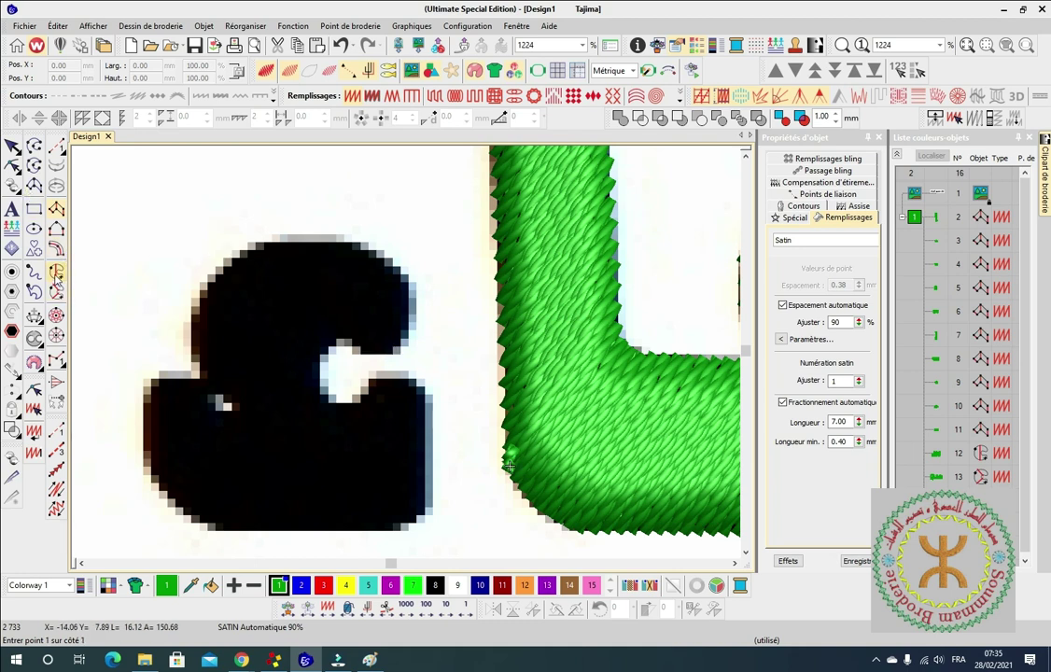
Start a Complex Fill for the final hamza and trace its head from the lower tip over the top to the left notch.
click(57, 274)
click(363, 353)
click(379, 352)
click(395, 351)
click(411, 317)
click(348, 243)
click(261, 245)
click(203, 284)
click(195, 332)
click(205, 376)
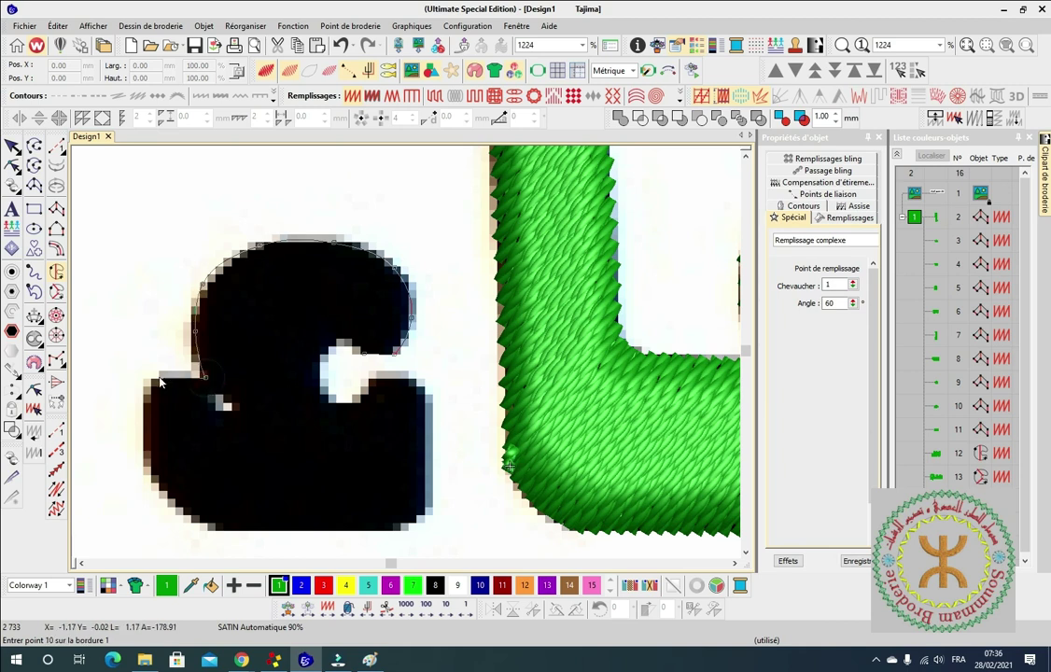
Continue the hamza outline around the base's left side, lower-left curve and bottom edge to the lower-right corner.
click(152, 381)
click(148, 470)
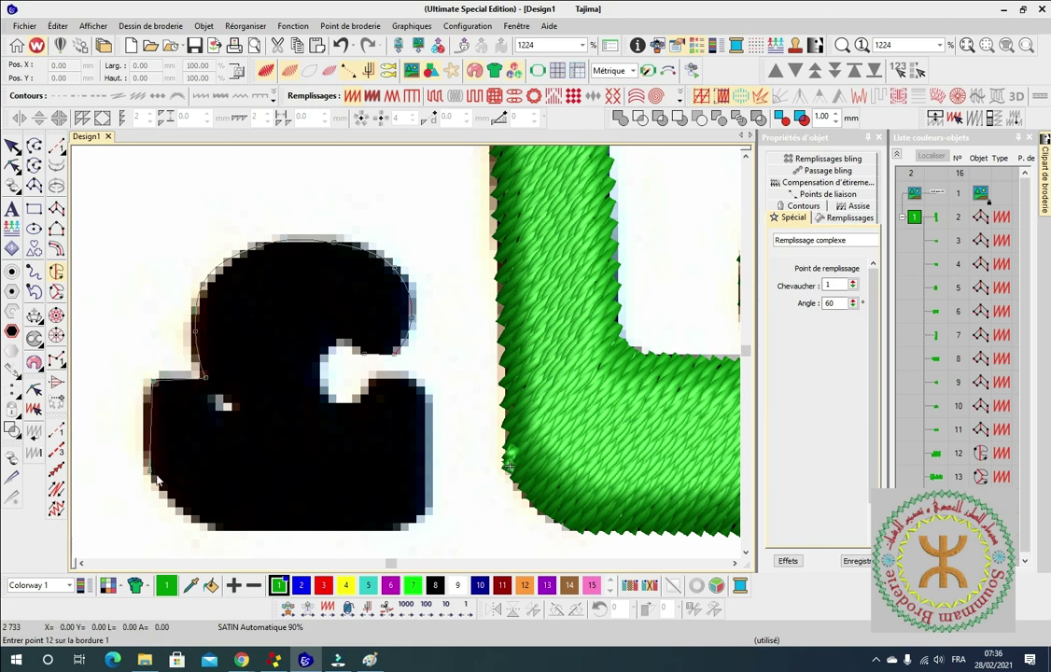
click(166, 495)
click(306, 435)
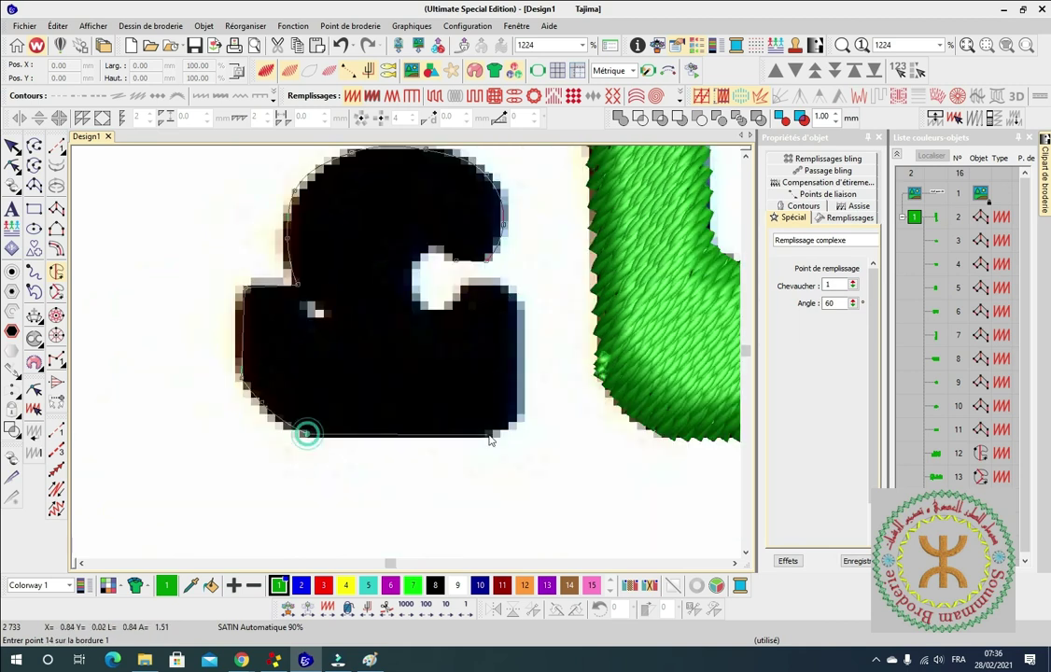
click(493, 433)
click(521, 422)
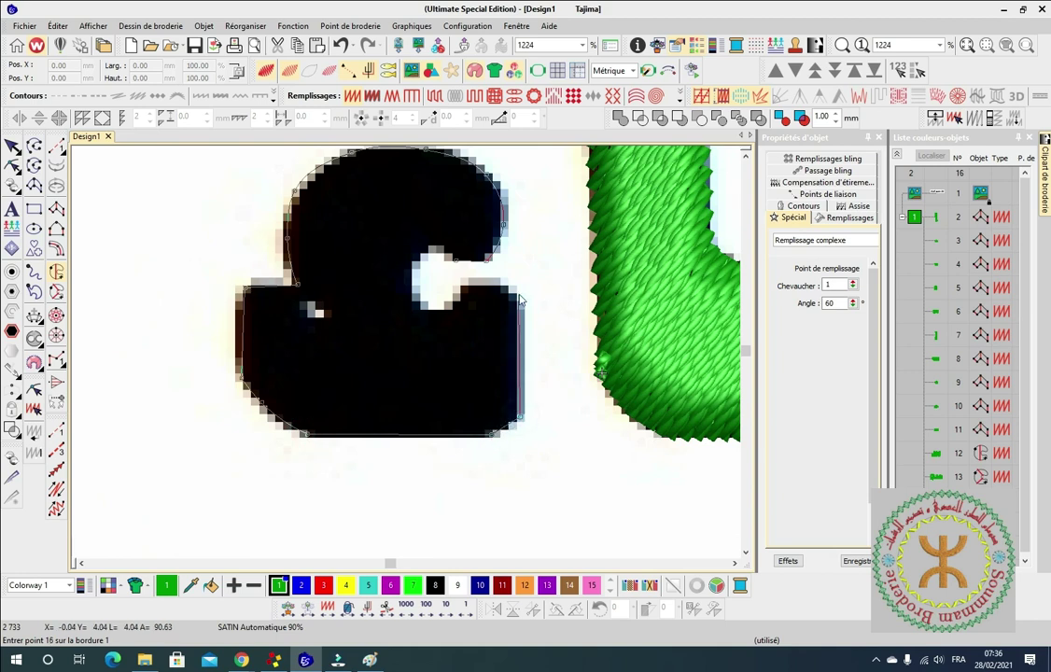
Trace the hamza base's right edge and the inner opening back to the start, close the outline and generate the stitches.
click(520, 293)
click(467, 281)
click(448, 307)
click(420, 311)
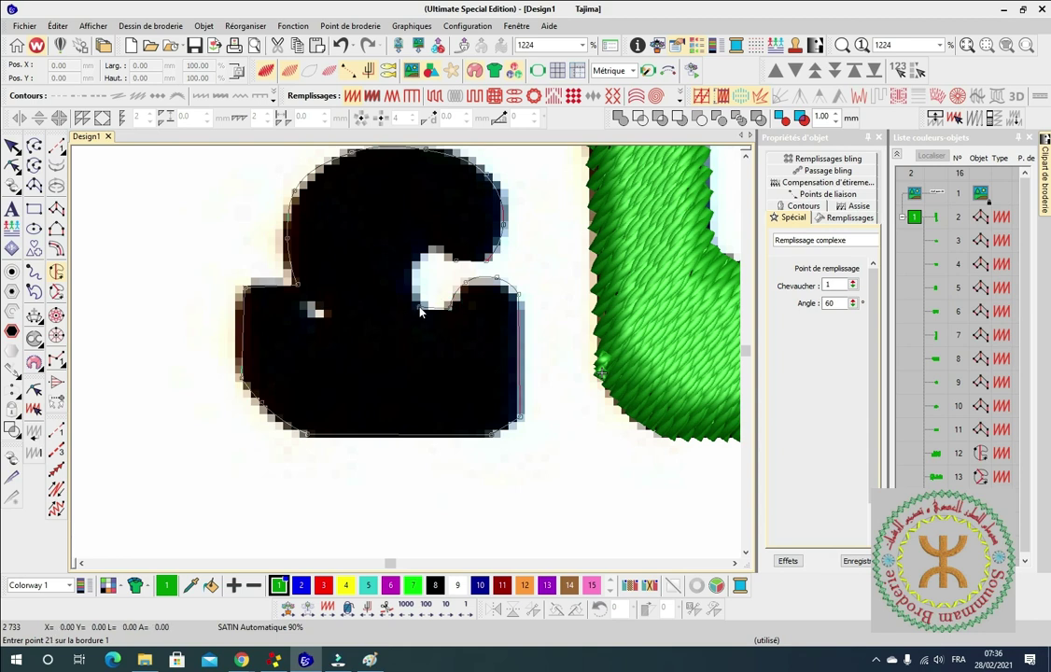
click(432, 250)
click(456, 263)
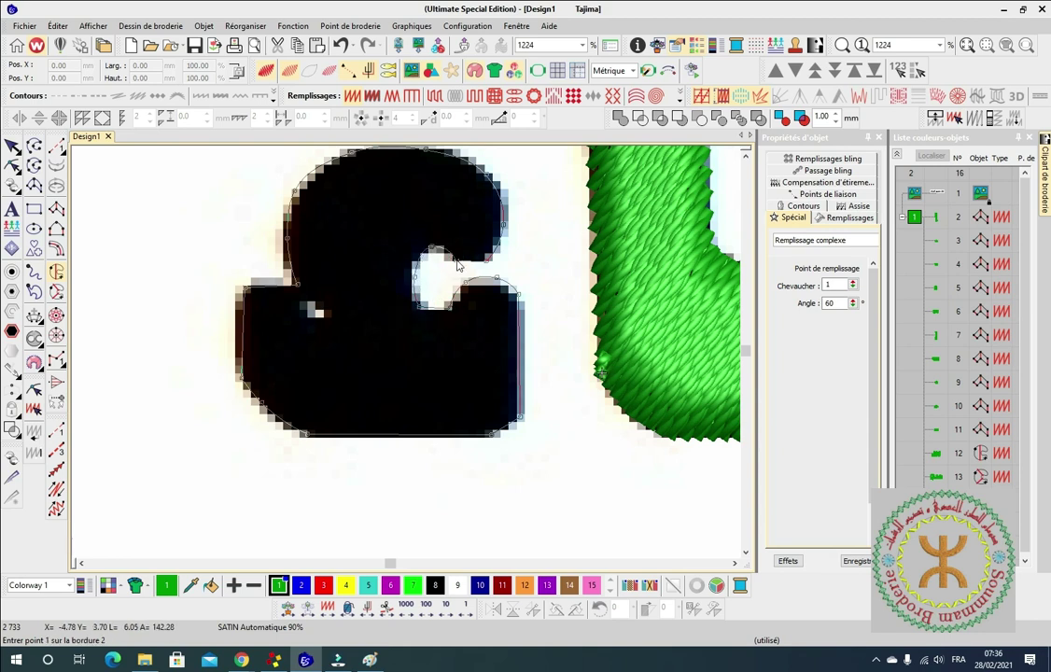
key(Return)
Select the new hamza fill and turn off its automatic splitting.
click(12, 147)
click(508, 362)
click(845, 218)
click(782, 402)
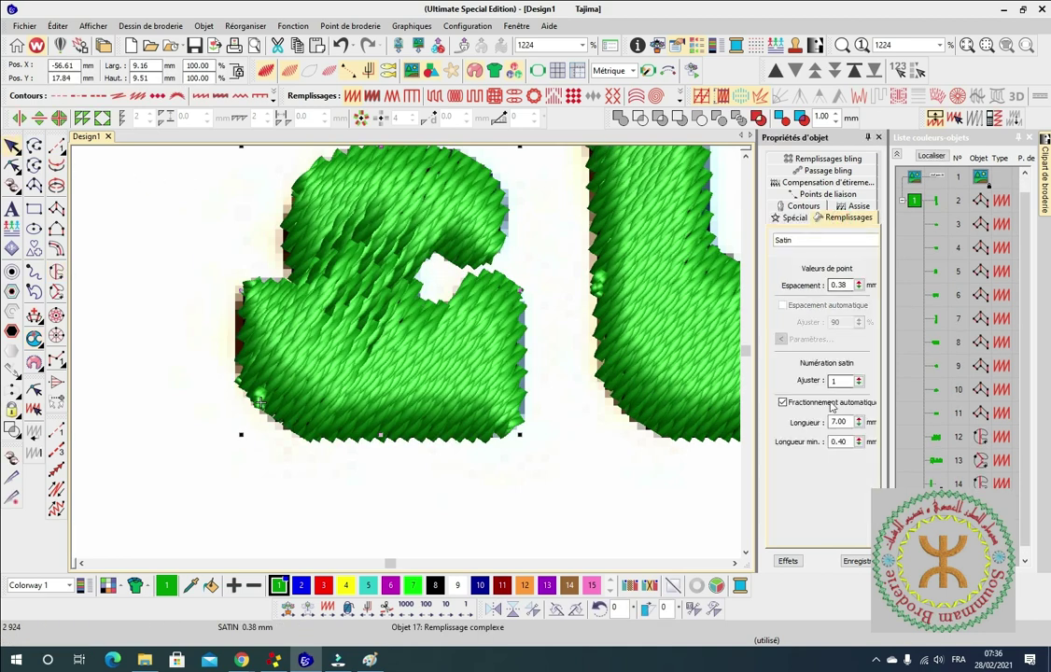
Start a Complex Fill for the two joined dots under سميع and trace their top edge from the left dot across the notch.
scroll(397, 338, down, 1)
scroll(409, 392, down, 2)
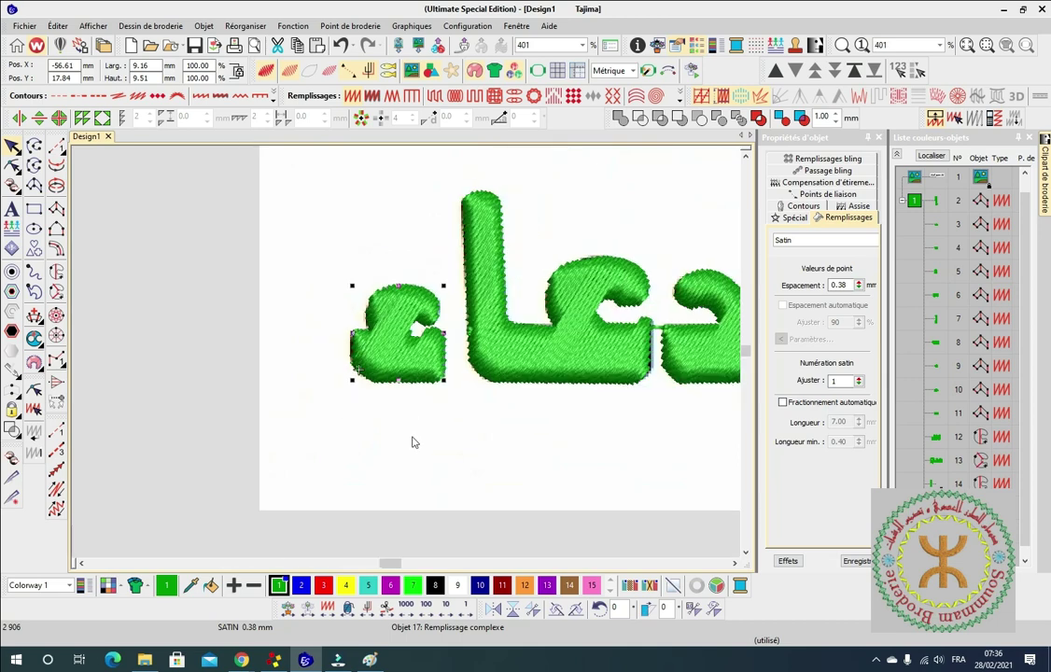
click(113, 301)
scroll(461, 357, down, 3)
scroll(461, 356, up, 2)
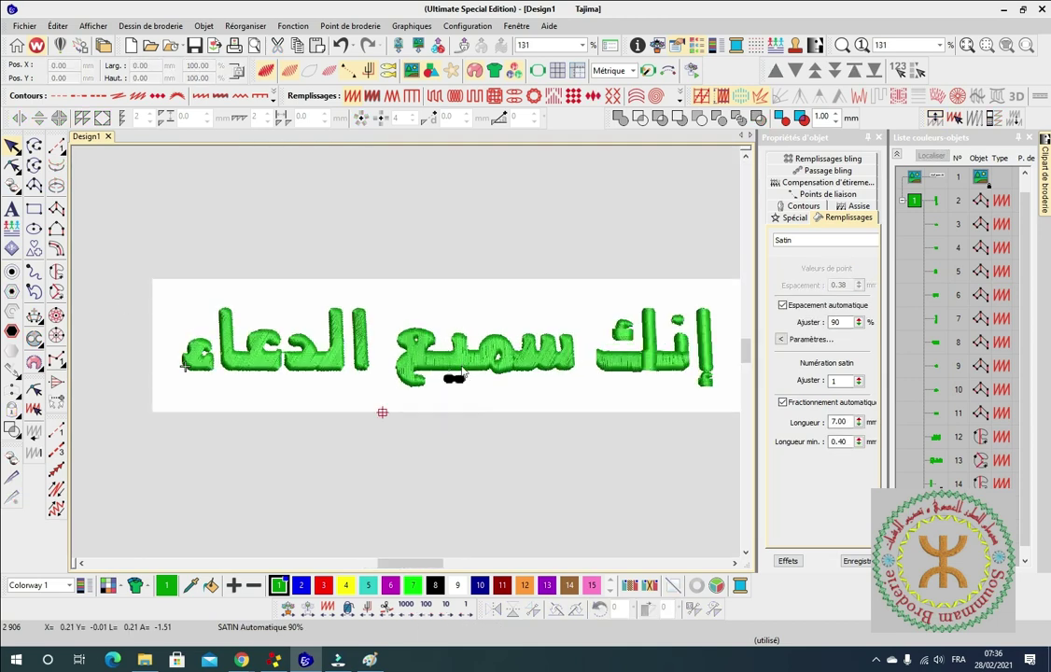
scroll(404, 358, down, 2)
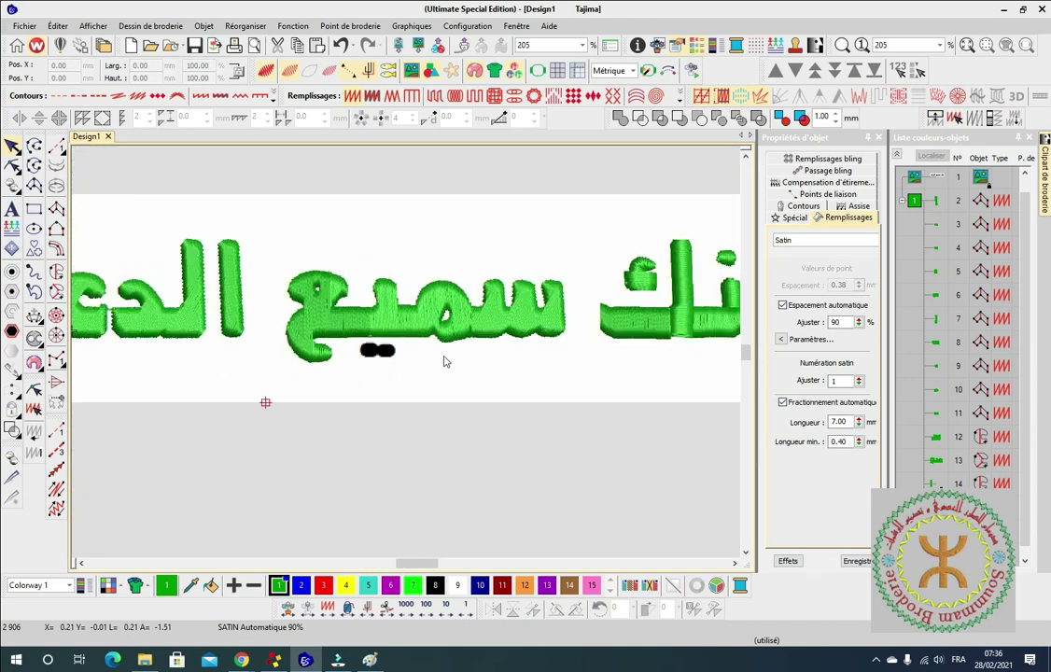
scroll(390, 364, up, 3)
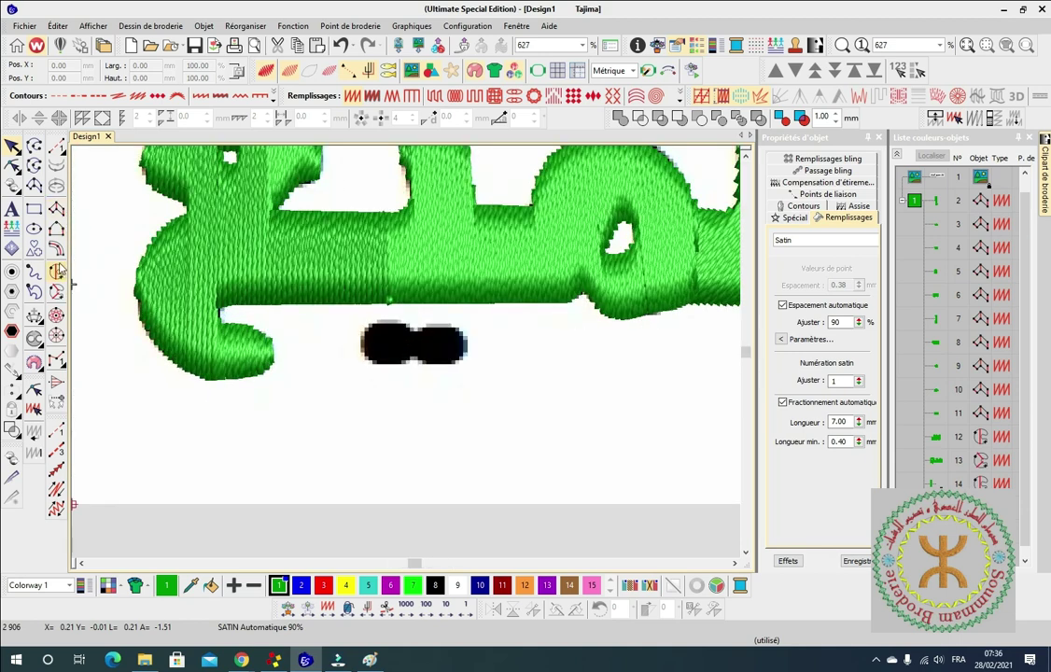
click(58, 270)
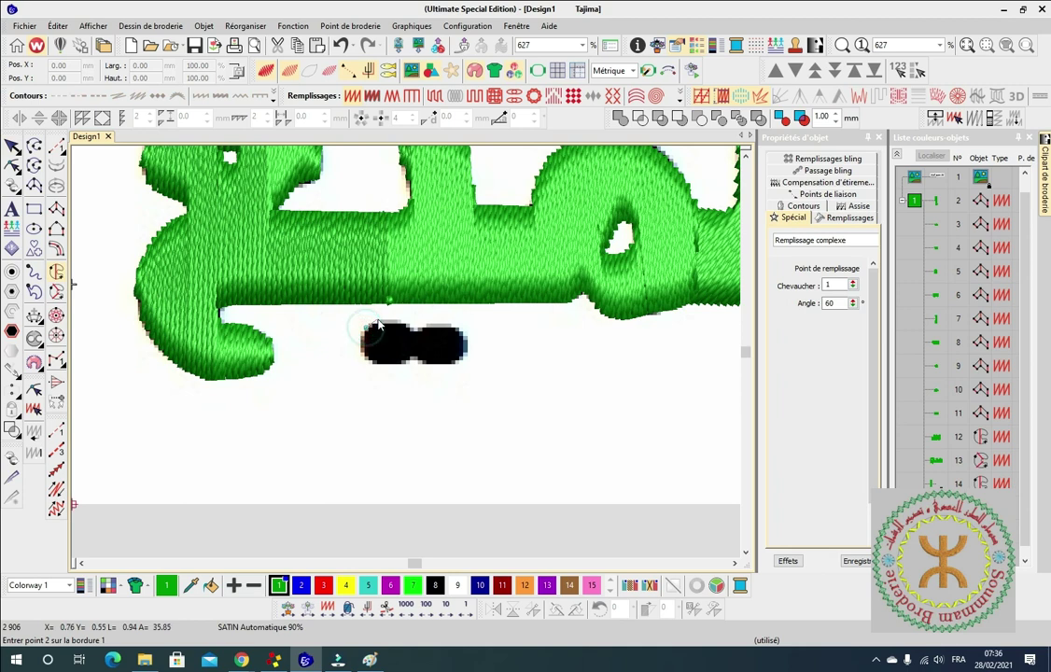
click(375, 321)
click(392, 324)
click(410, 331)
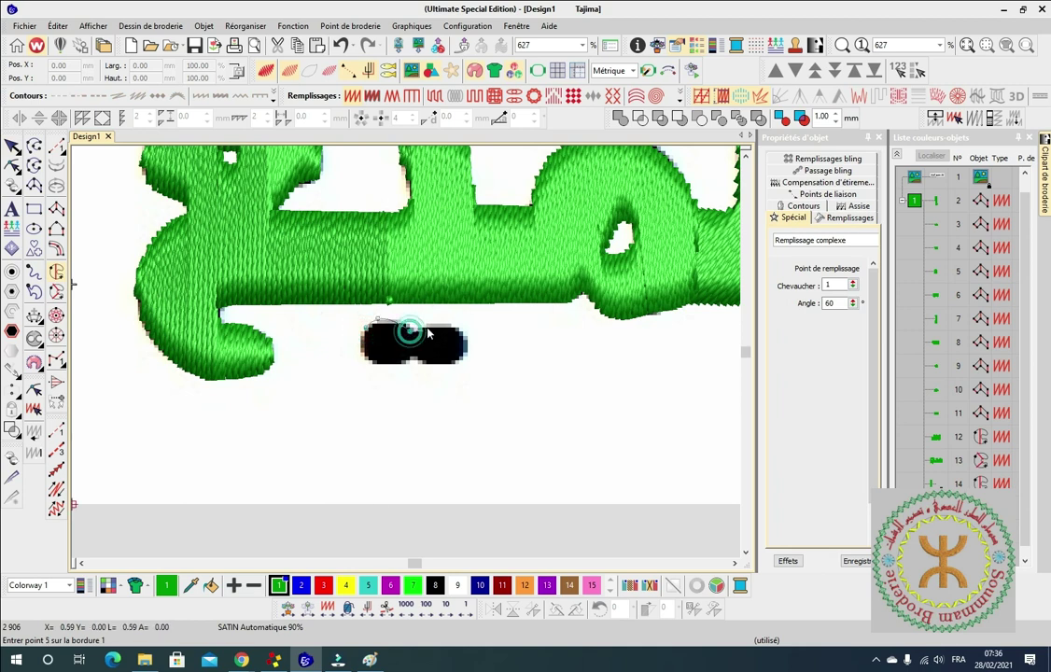
click(446, 325)
Trace the dots' right end, bottom edge with its notch and left end back to the start, close the outline and generate the stitches.
click(464, 345)
click(463, 358)
click(447, 368)
click(417, 363)
click(411, 357)
click(383, 361)
click(370, 349)
click(362, 359)
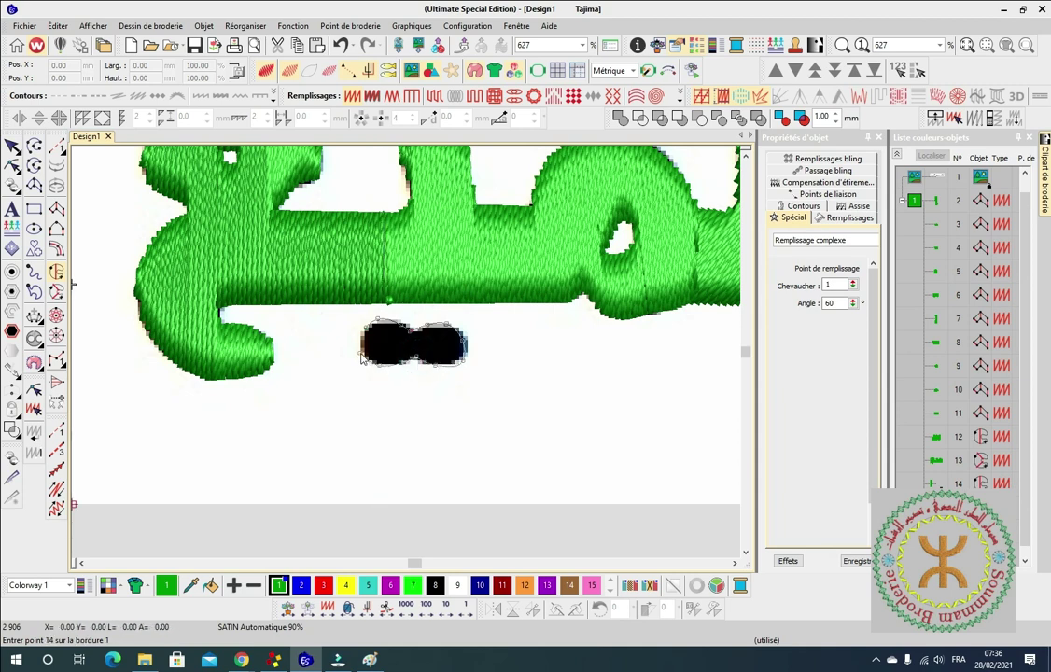
click(367, 332)
key(Return)
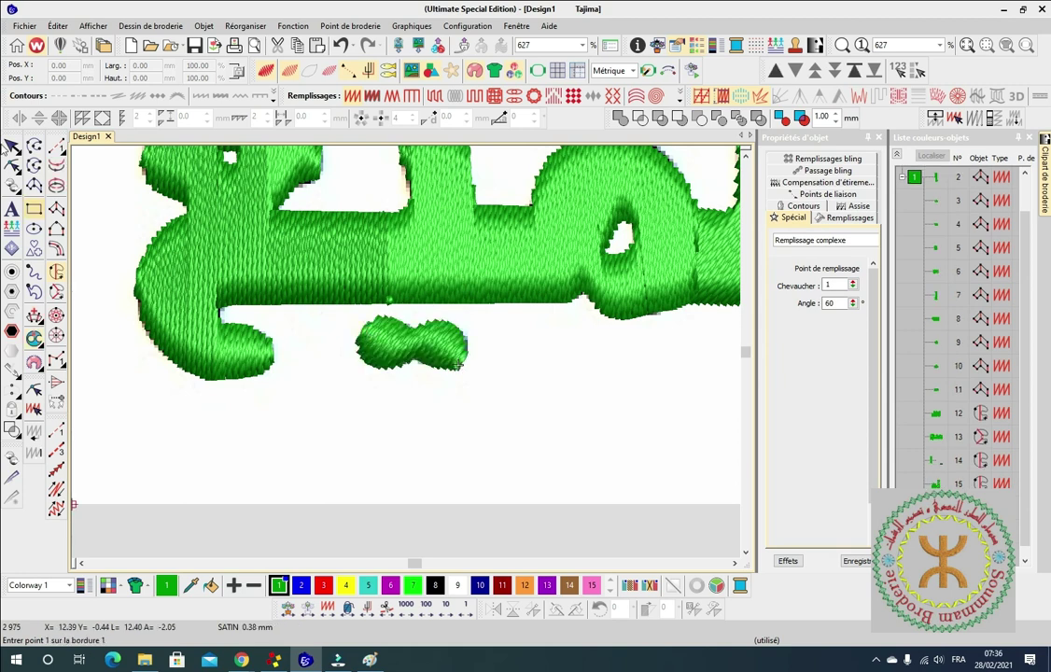
Hide the background image and select all the embroidered letters and dots of the phrase.
scroll(457, 365, down, 6)
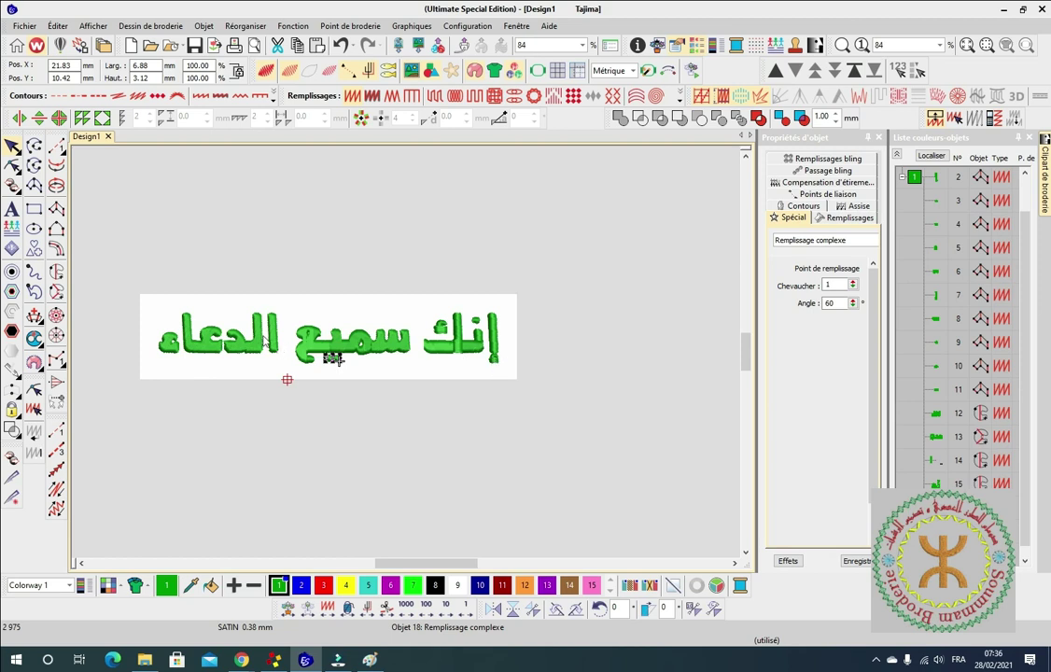
scroll(405, 358, up, 1)
scroll(415, 358, down, 1)
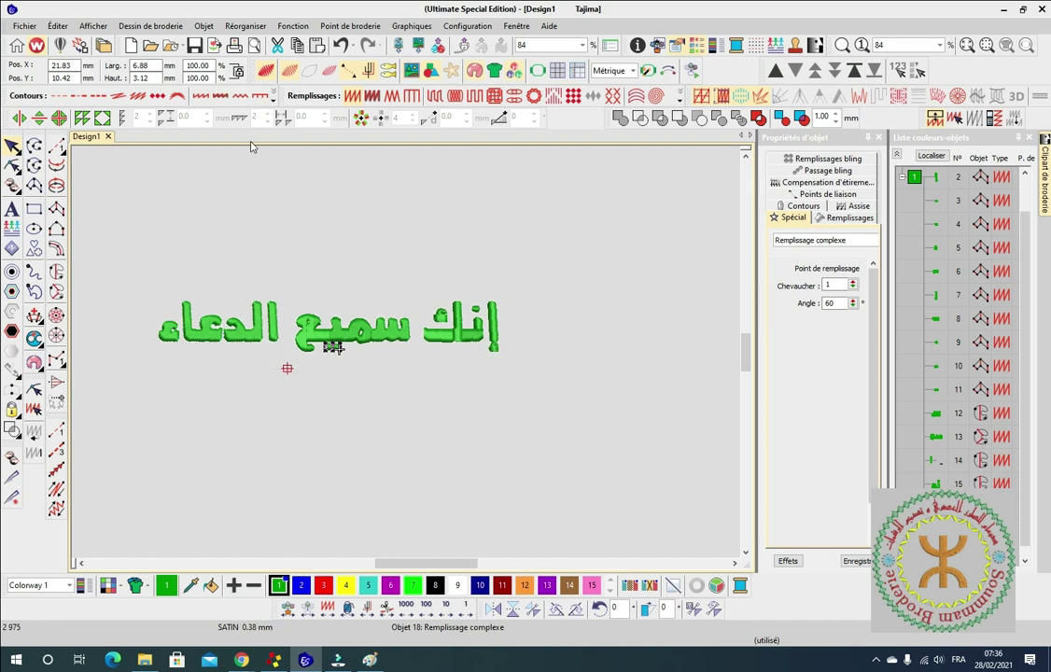
drag(122, 286, 545, 377)
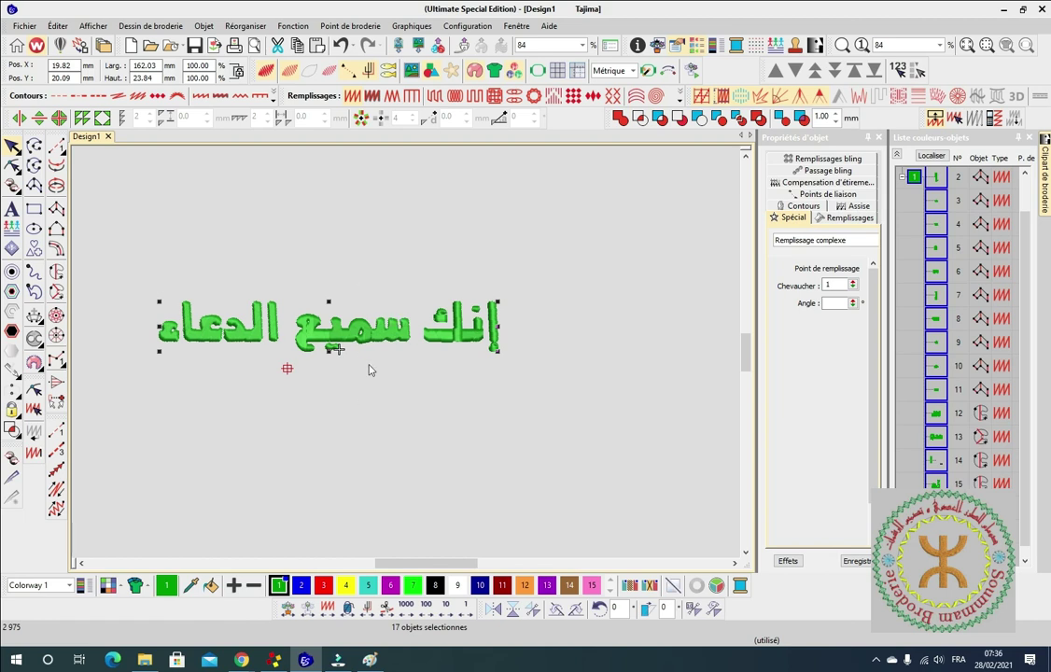
Examine the stitch paths, connecting jumps and entry and exit points between the letters with the realistic stitch view off.
scroll(440, 353, up, 1)
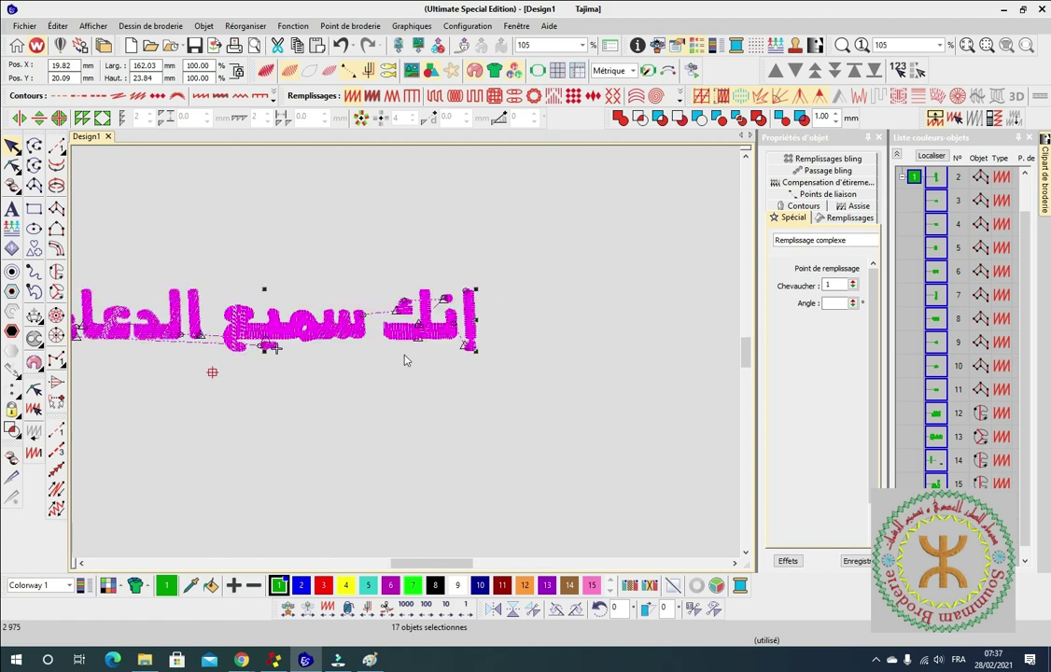
scroll(411, 350, up, 6)
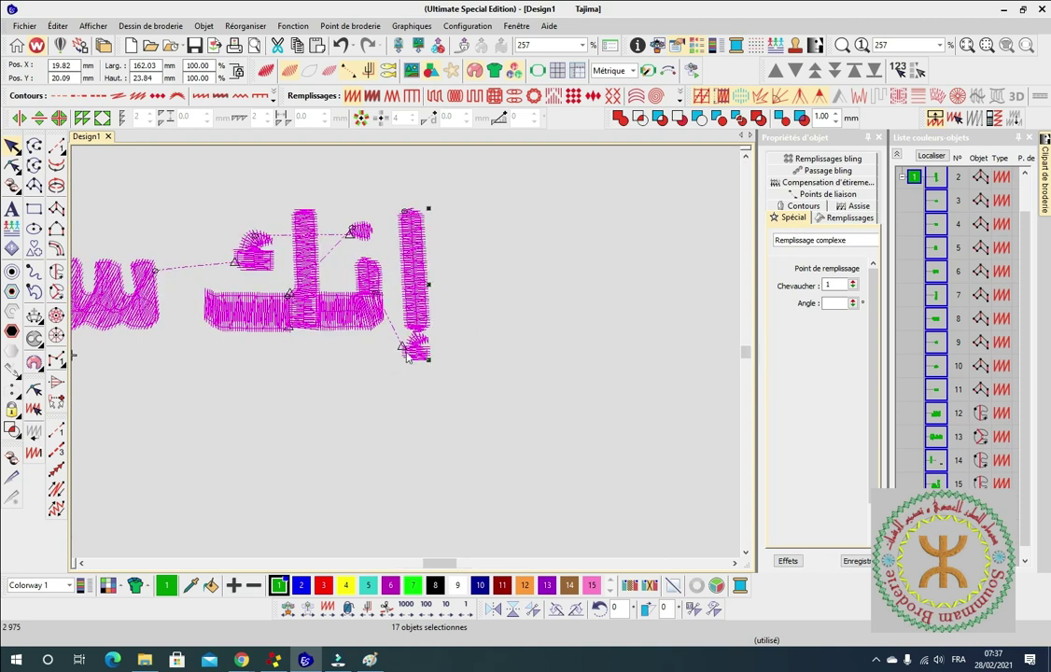
scroll(425, 303, down, 4)
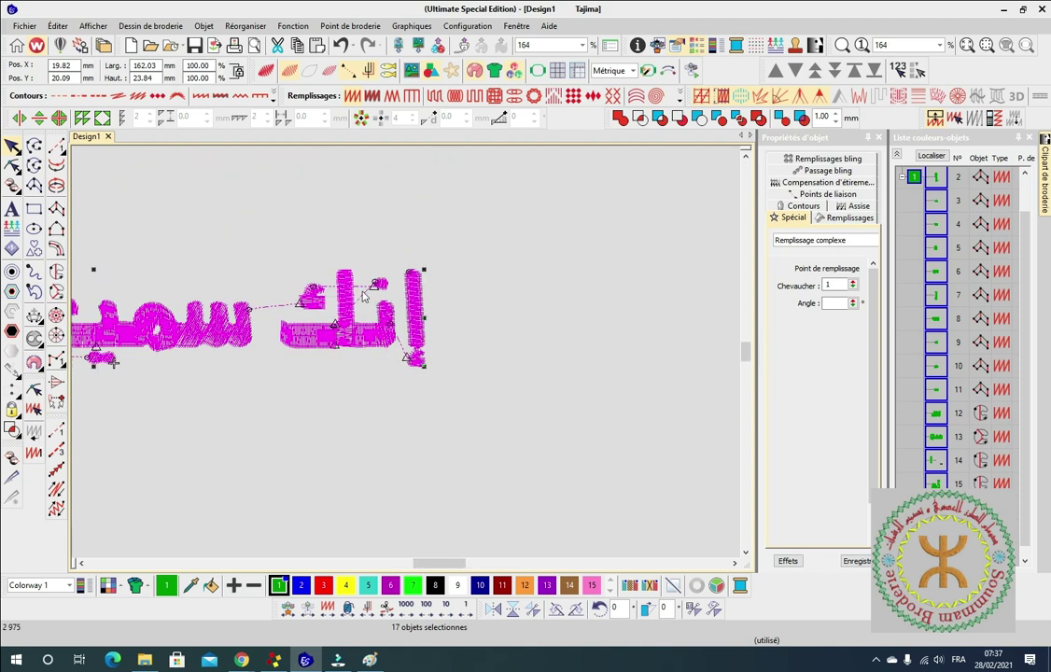
scroll(365, 296, up, 6)
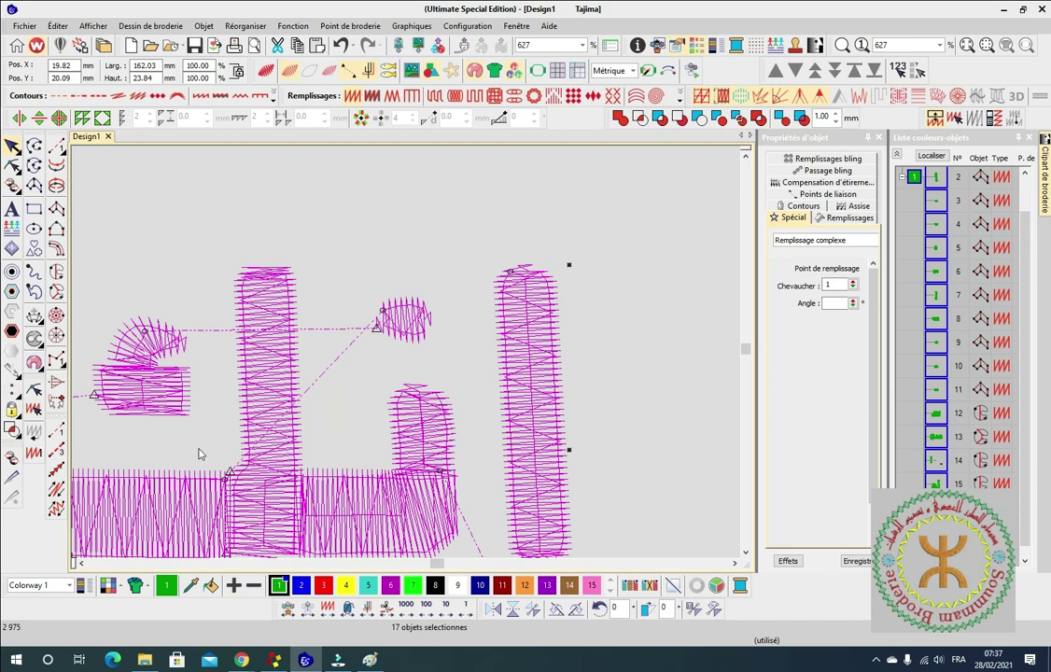
scroll(407, 360, down, 4)
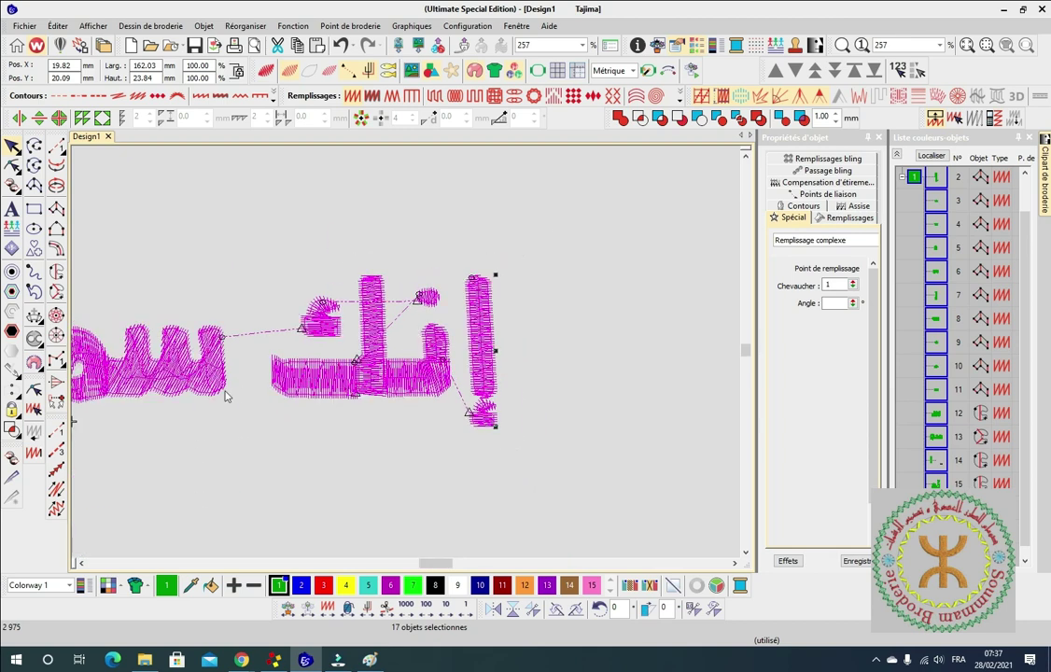
scroll(224, 395, down, 2)
scroll(408, 358, up, 3)
scroll(408, 358, down, 2)
scroll(287, 315, up, 3)
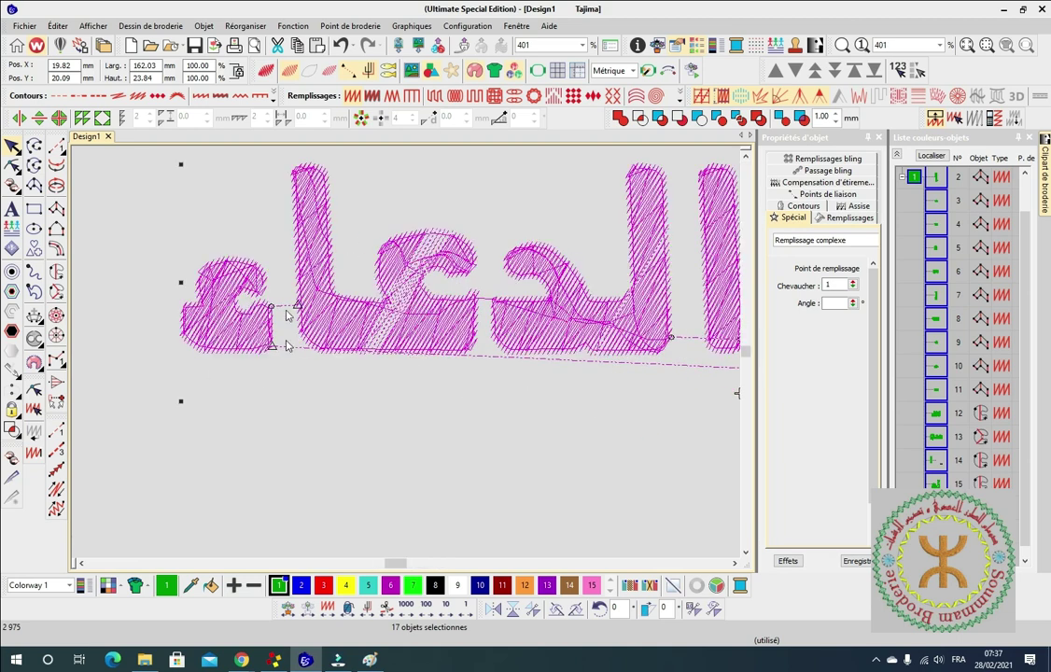
scroll(198, 343, down, 4)
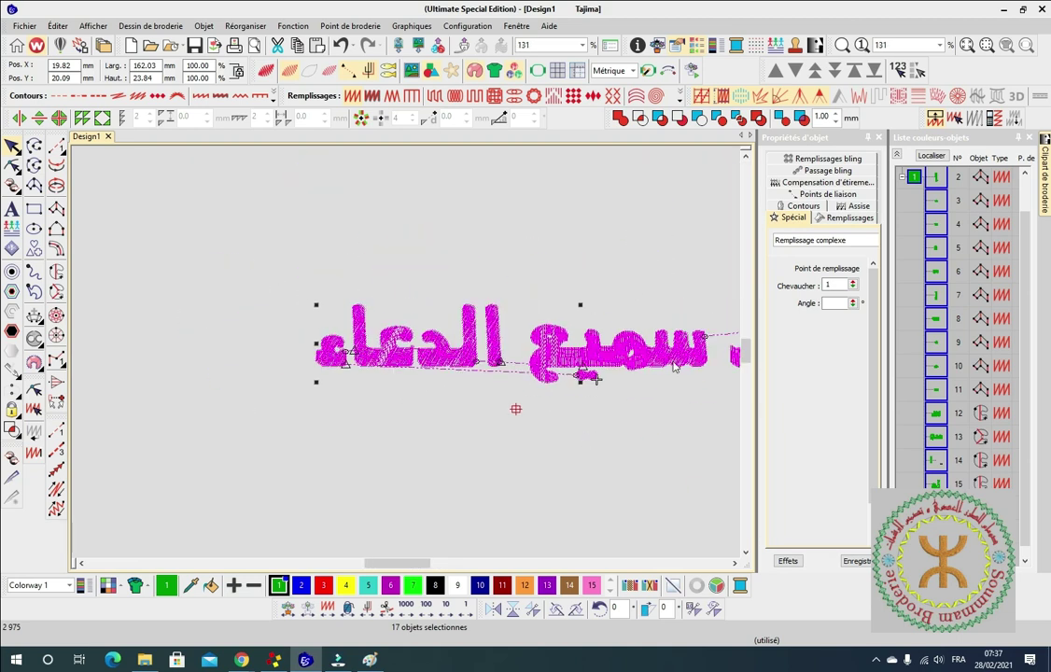
drag(521, 382, 188, 293)
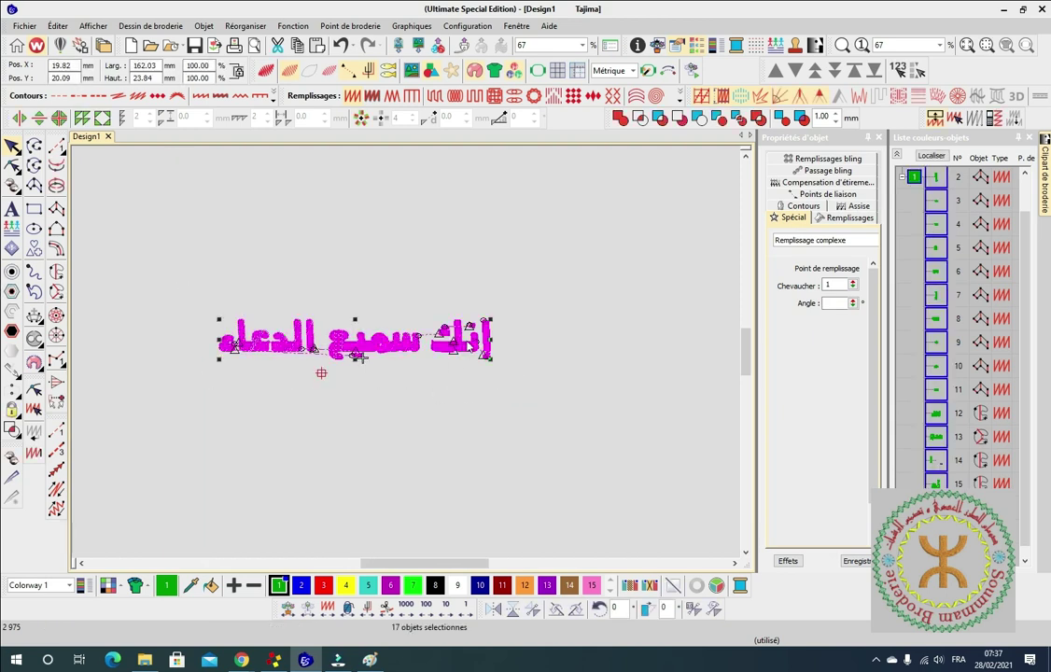
scroll(468, 346, up, 6)
scroll(408, 356, down, 5)
scroll(408, 356, up, 5)
scroll(408, 355, down, 2)
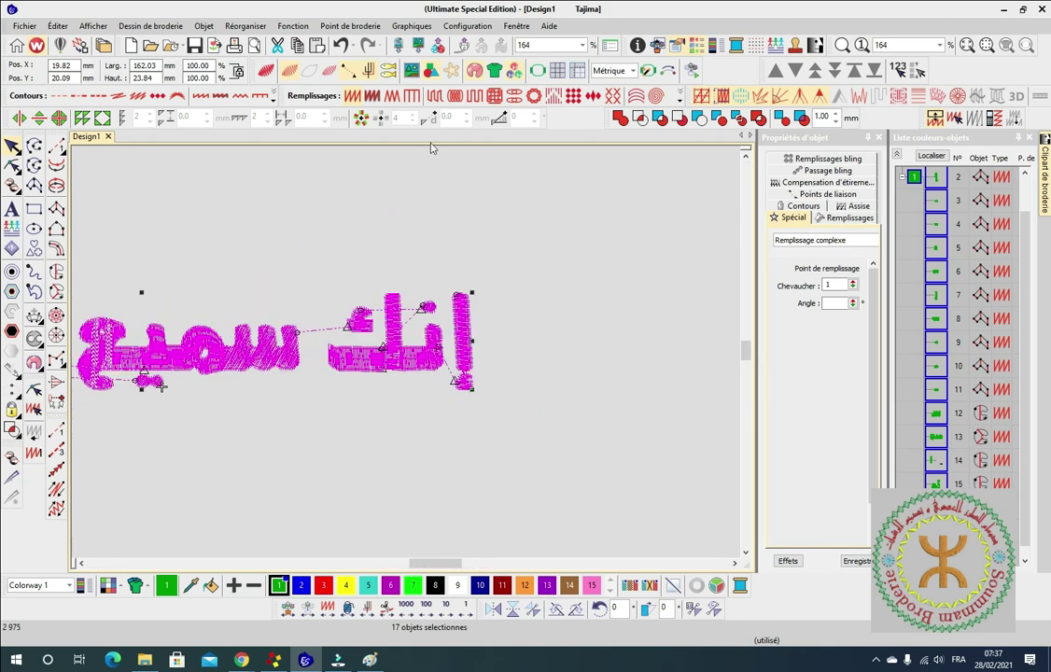
Apply the stitch shortening effect to the whole lettering and recolour it with thread colour 11.
click(763, 96)
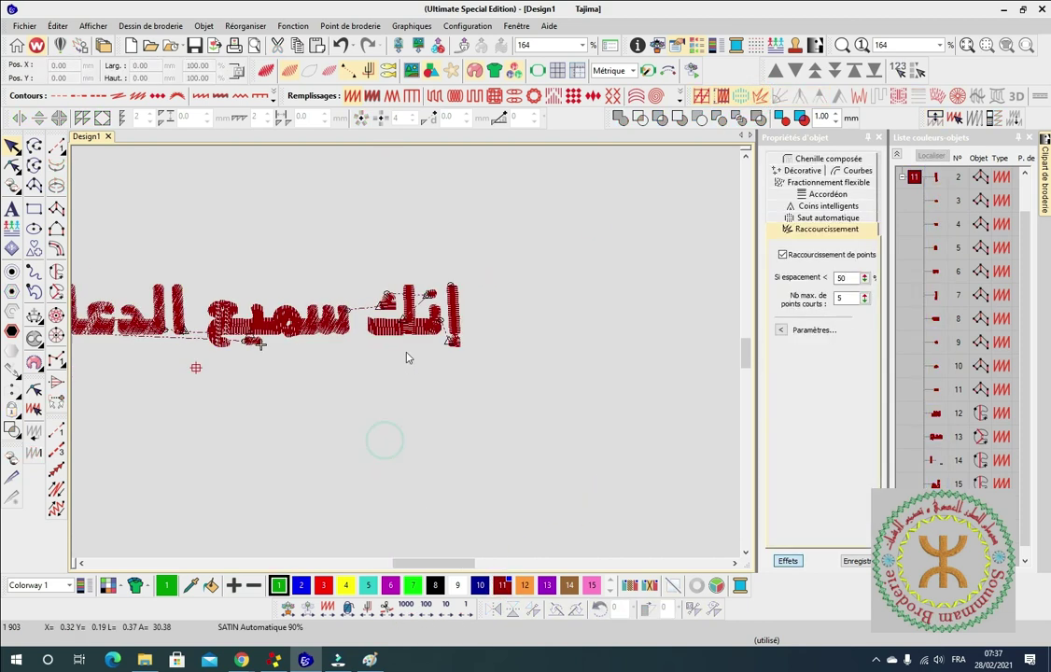
scroll(406, 358, down, 3)
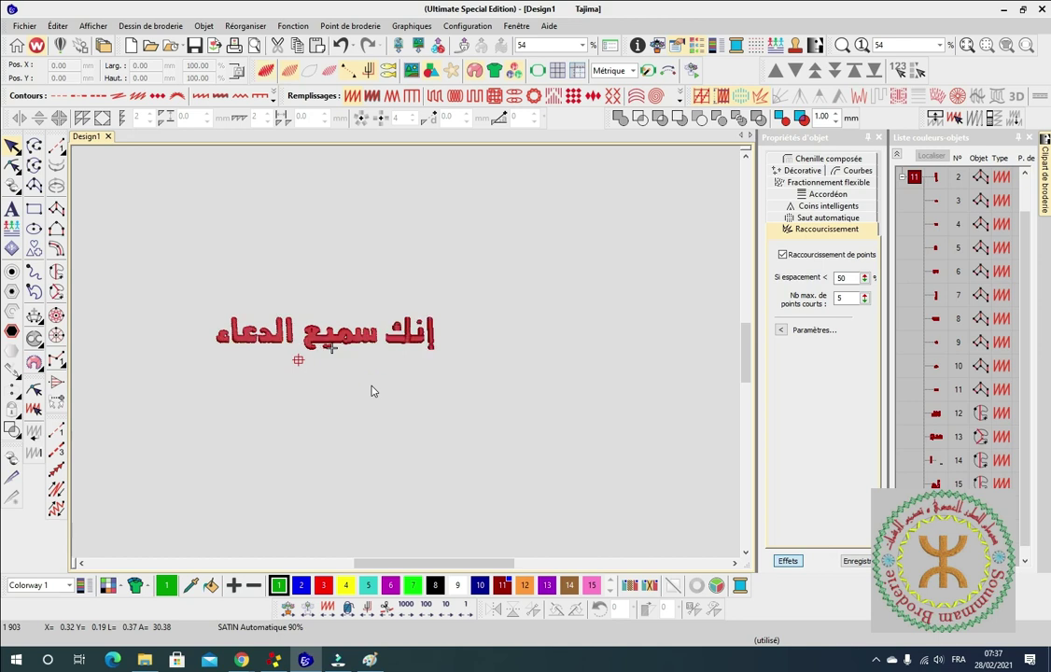
scroll(329, 347, up, 3)
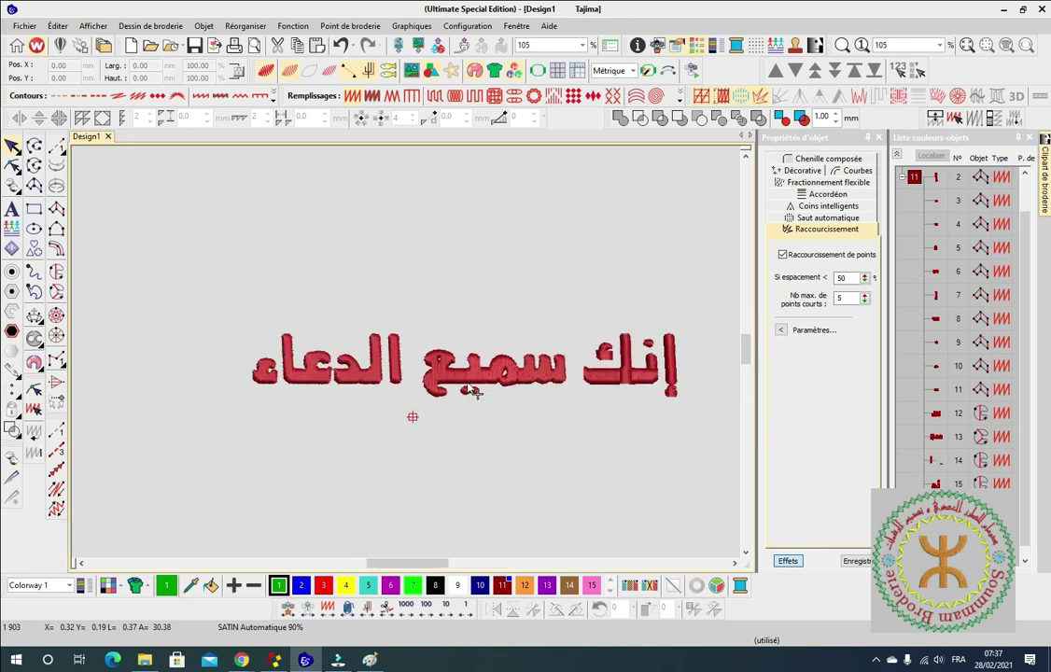
click(24, 26)
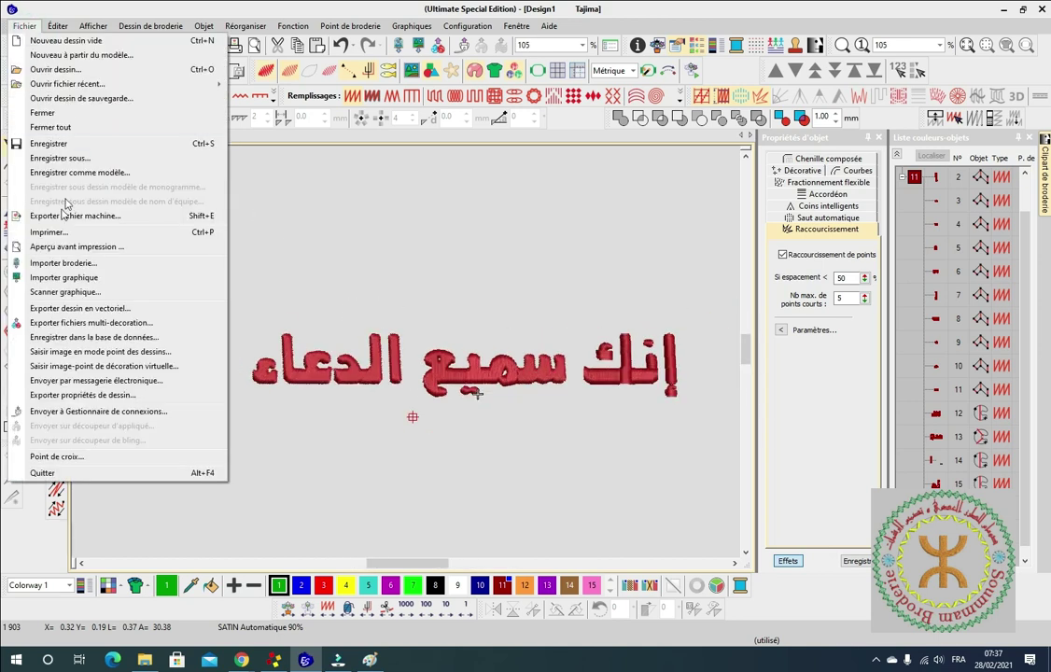
click(60, 158)
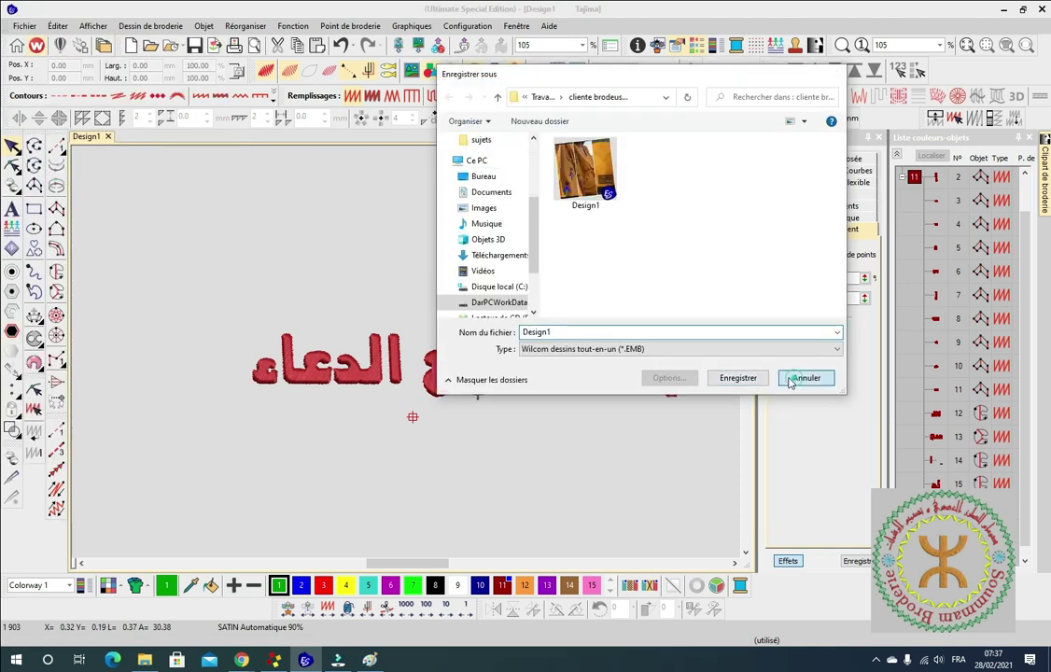
click(796, 377)
Export the design as a Brother/Babylock/Deco PES machine file named "arabic" in the My Machine Files folder.
click(24, 25)
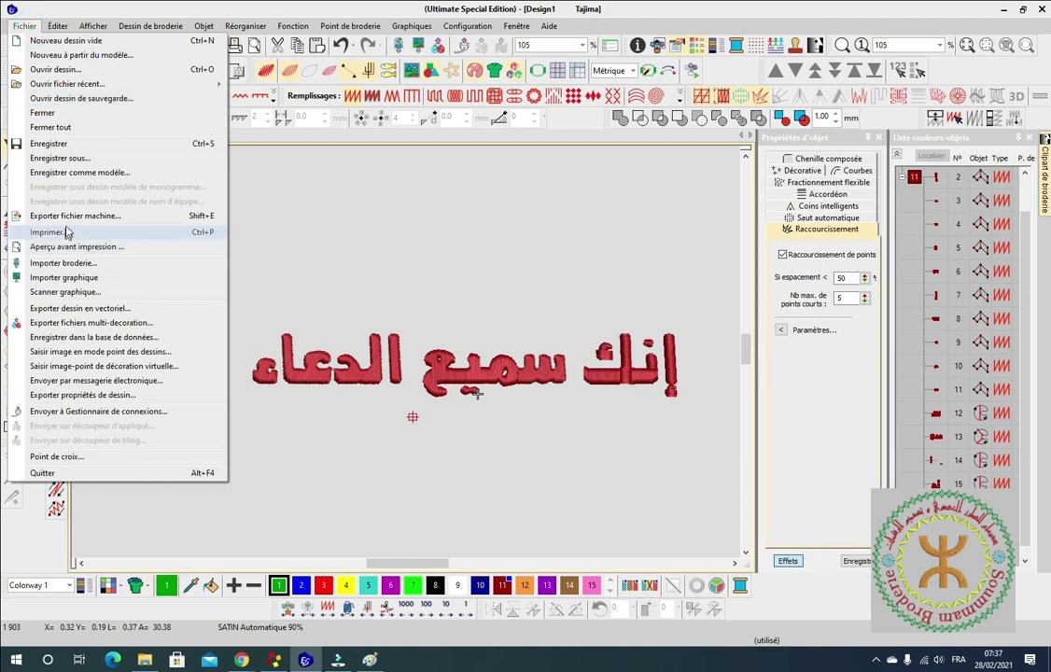
click(154, 232)
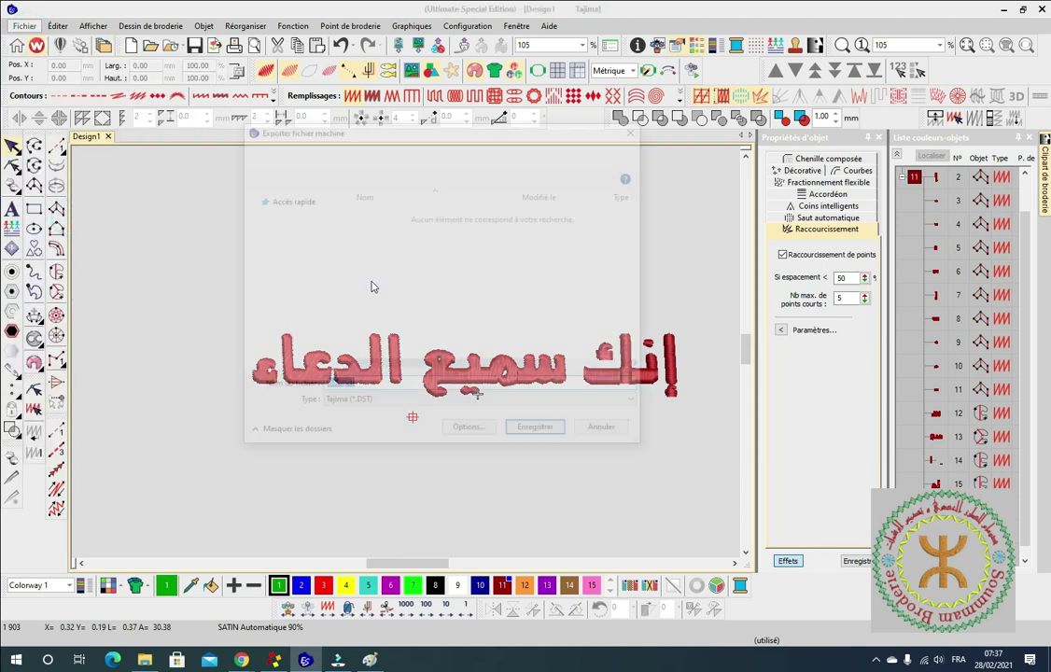
click(388, 403)
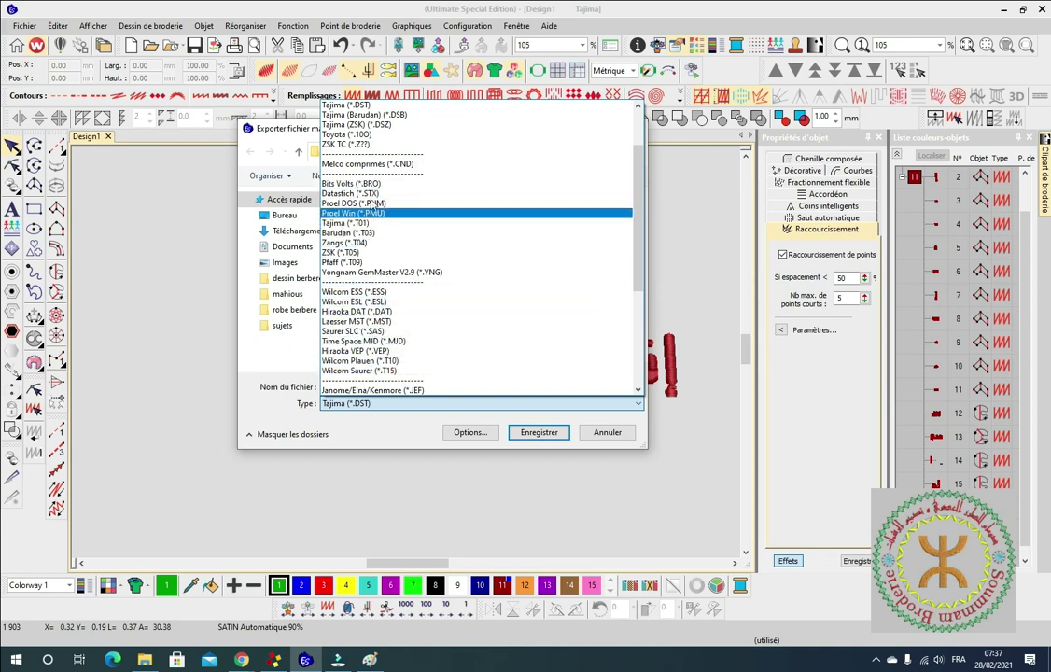
scroll(381, 263, down, 3)
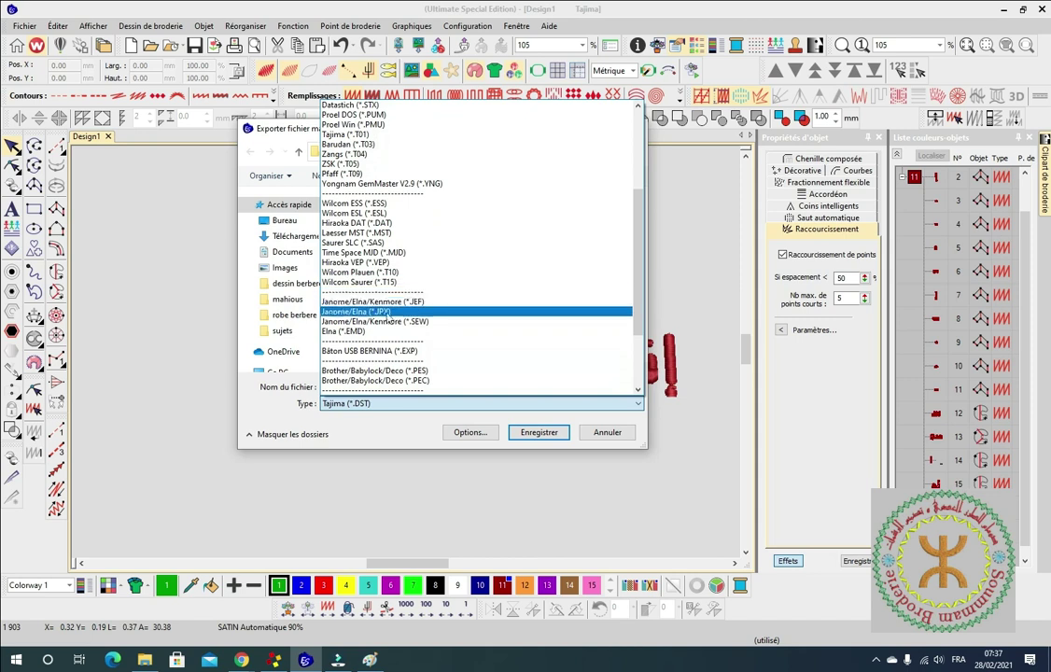
scroll(387, 319, down, 1)
scroll(387, 319, down, 1)
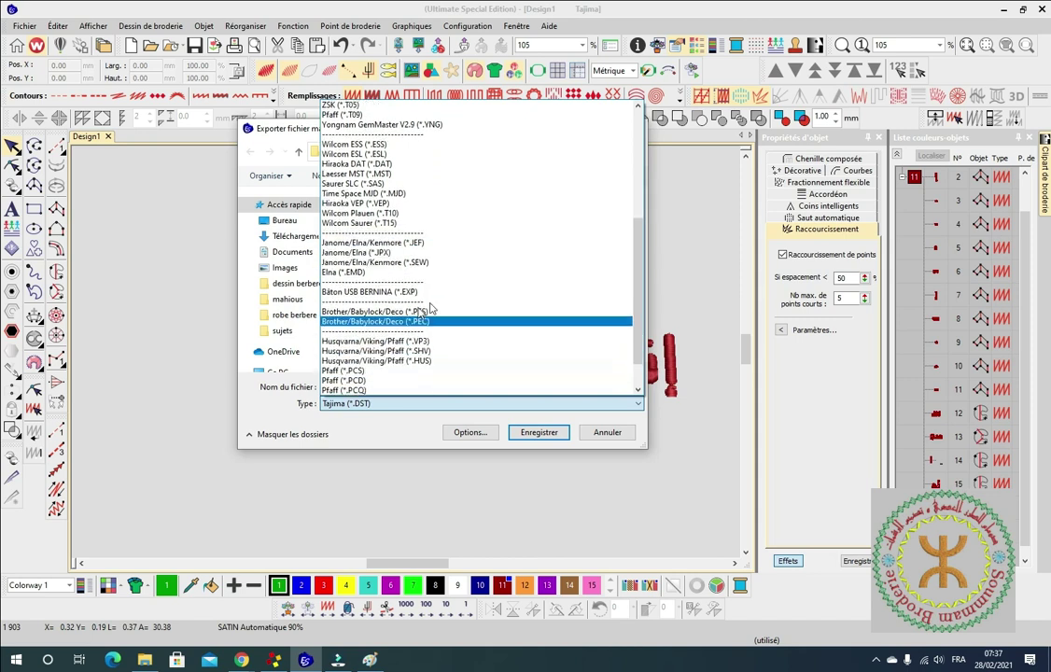
click(379, 311)
double_click(371, 386)
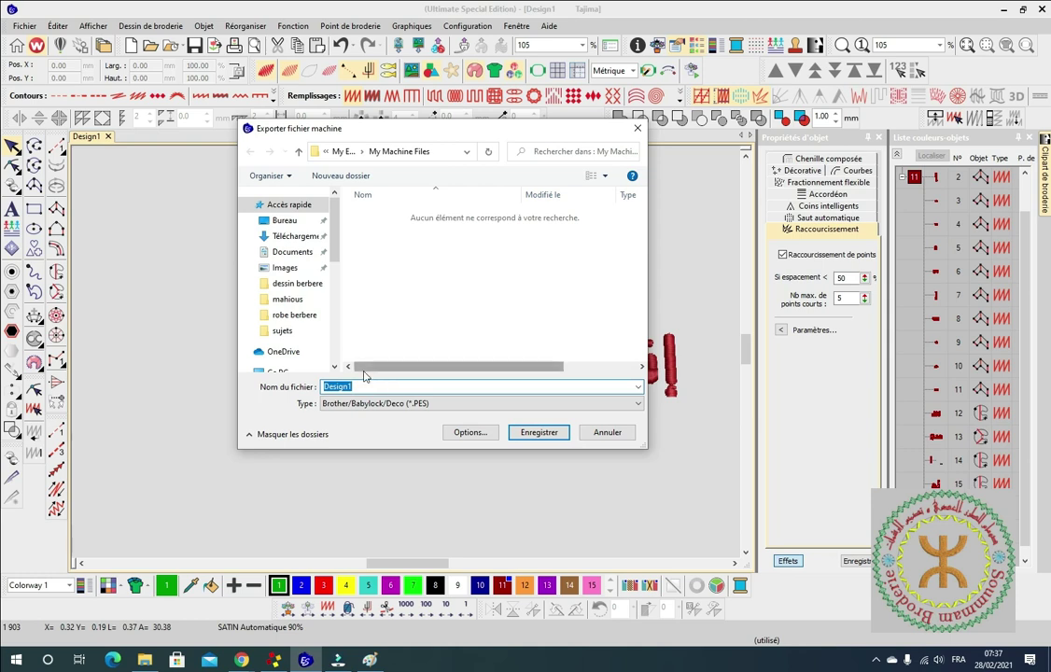
text(arabic)
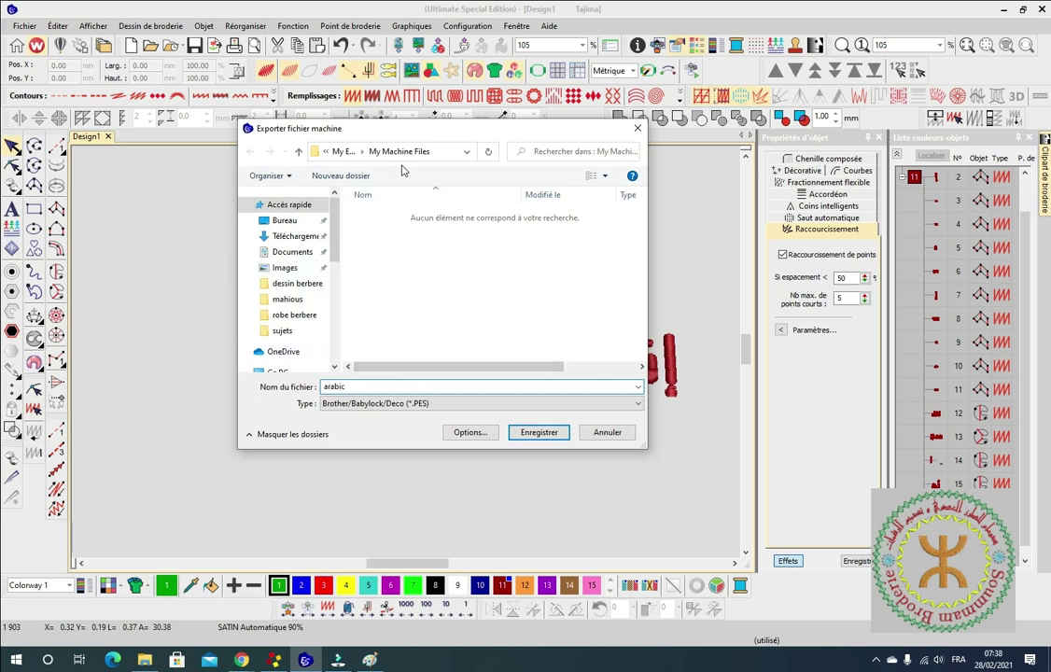
click(543, 432)
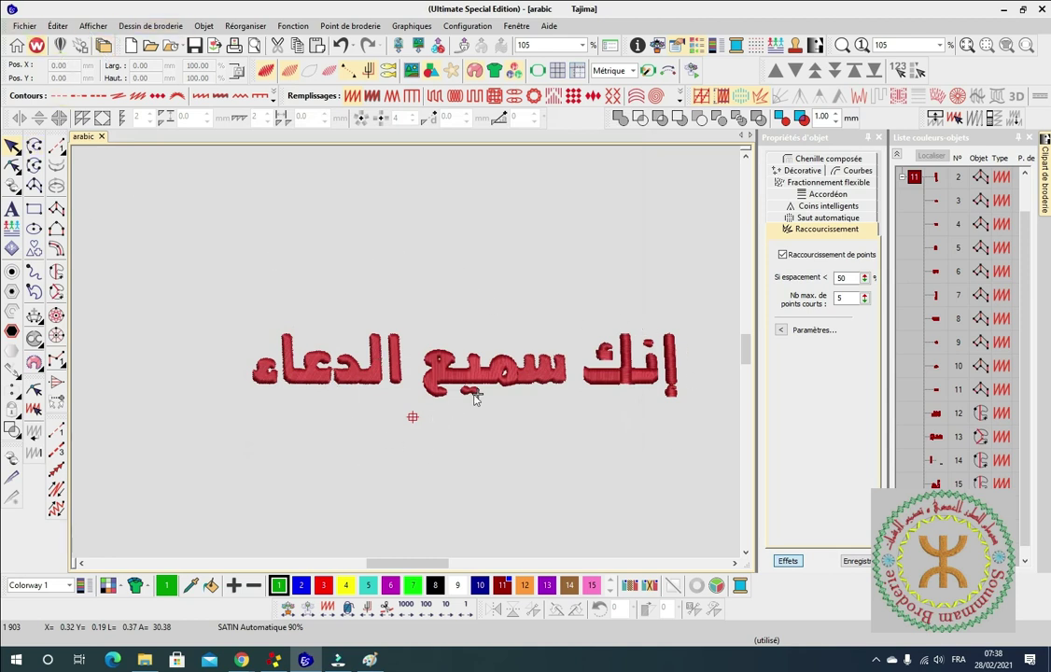
scroll(475, 399, down, 2)
scroll(416, 358, up, 5)
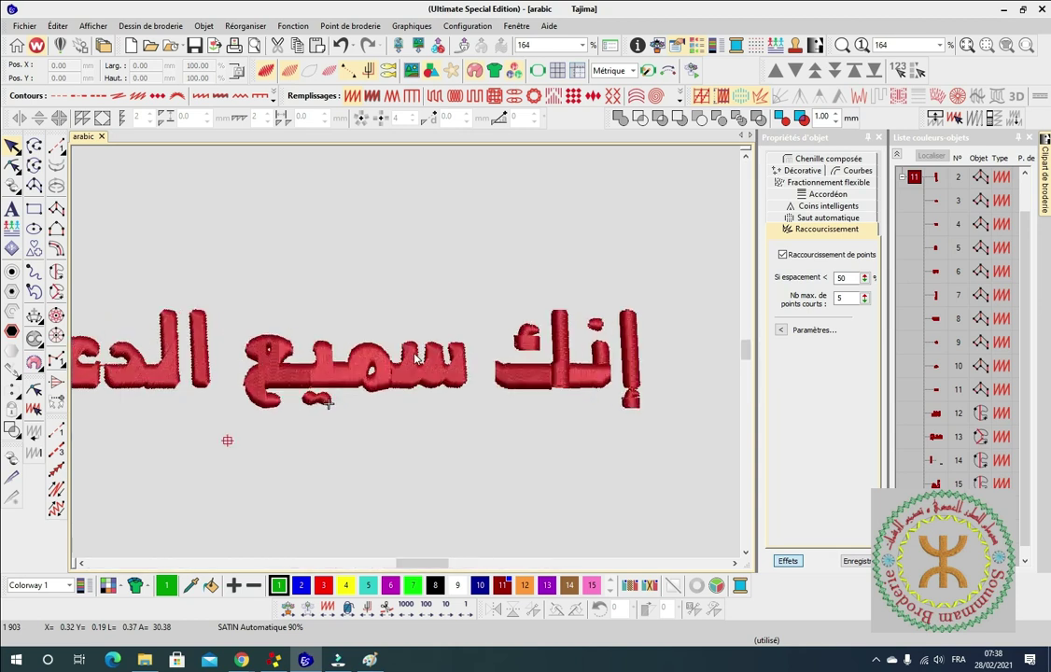
scroll(417, 357, up, 1)
scroll(322, 358, down, 3)
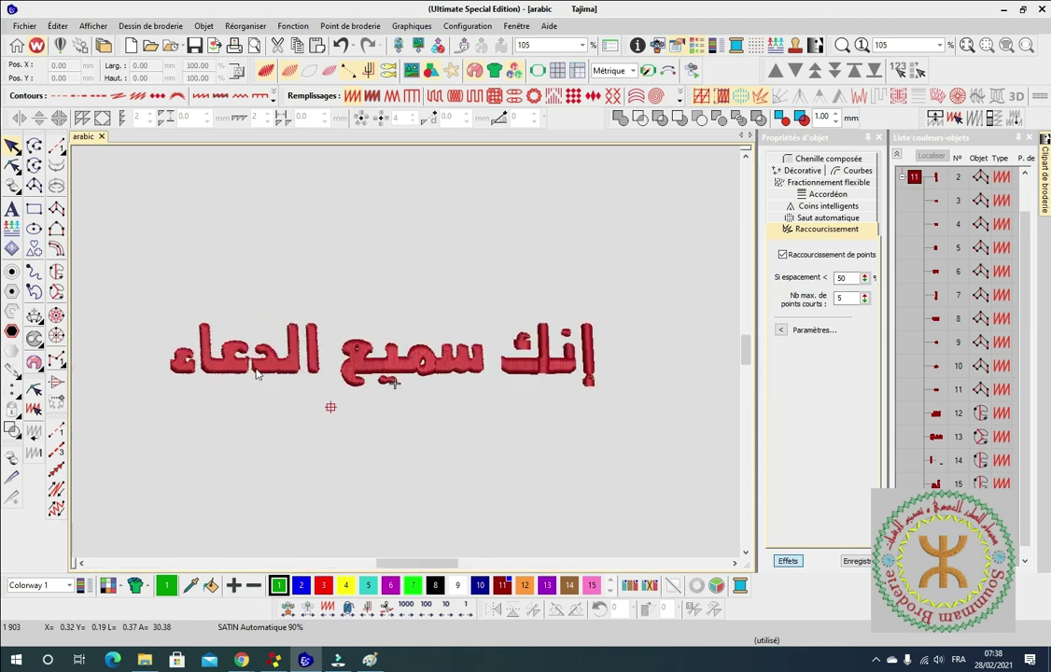